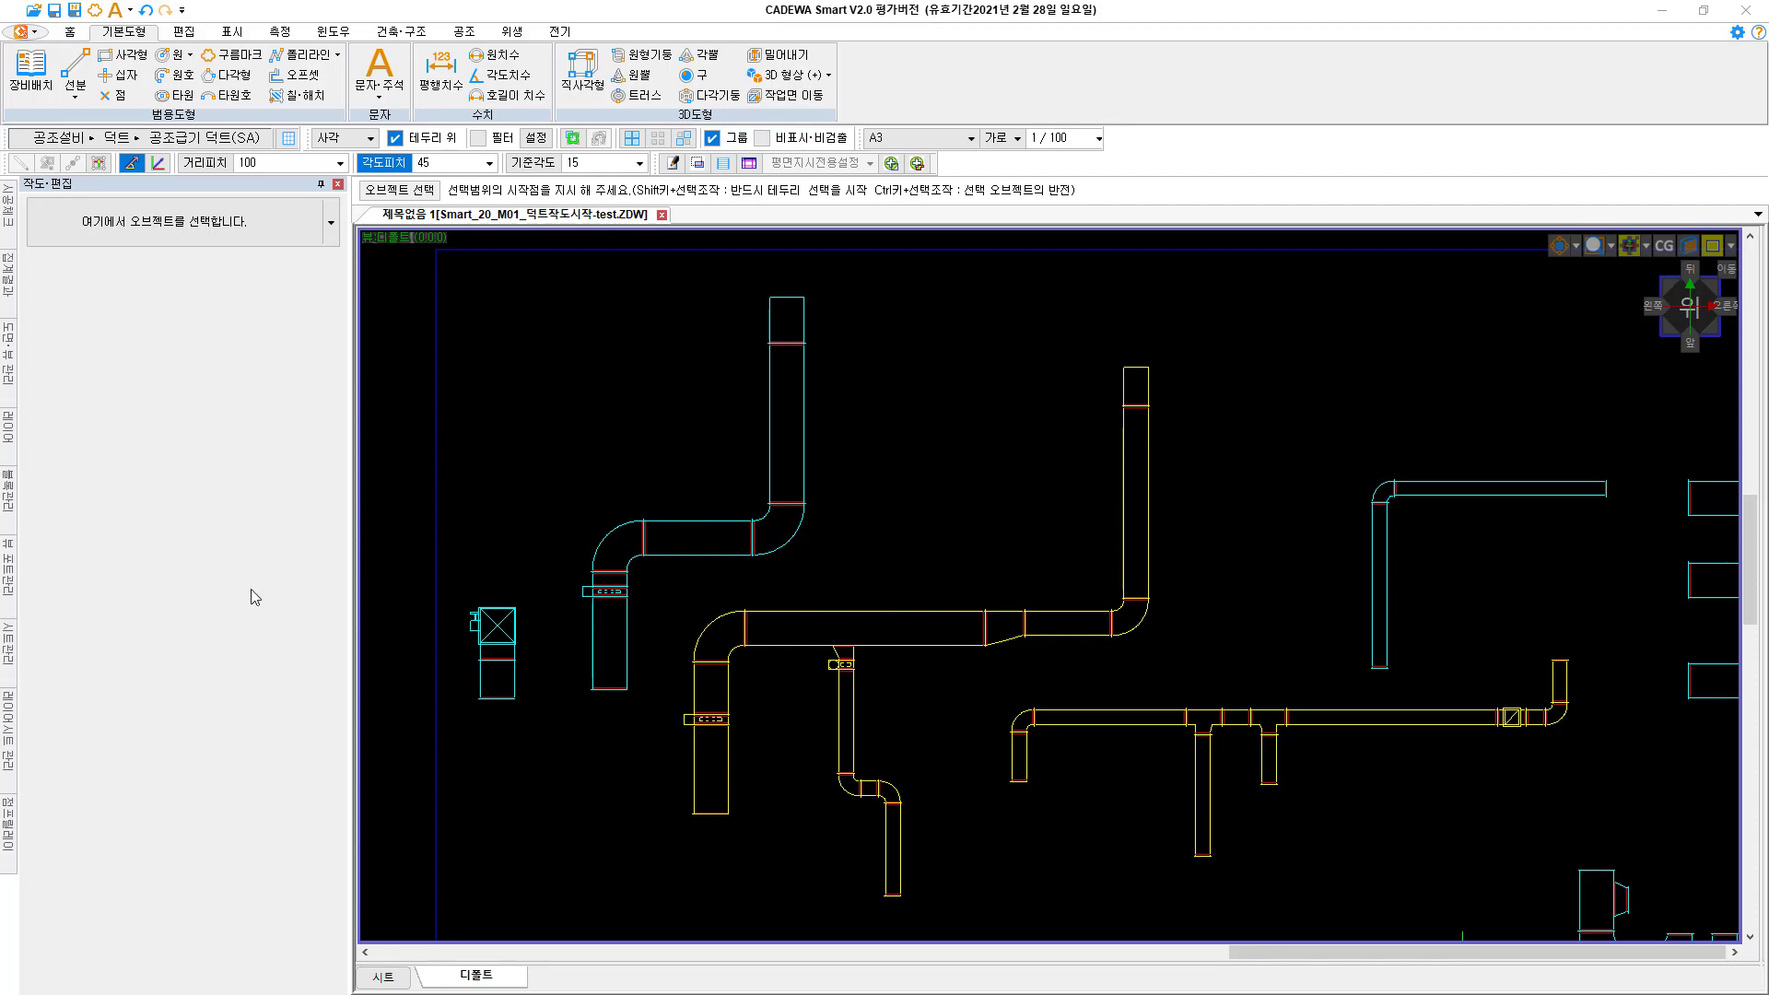
Move the cyan duct's upper vertical run 2000 to the right using 루트·부재이동 with 절대이동, 중심 기준 and 배관패턴 변형 turned off
left_click(468, 33)
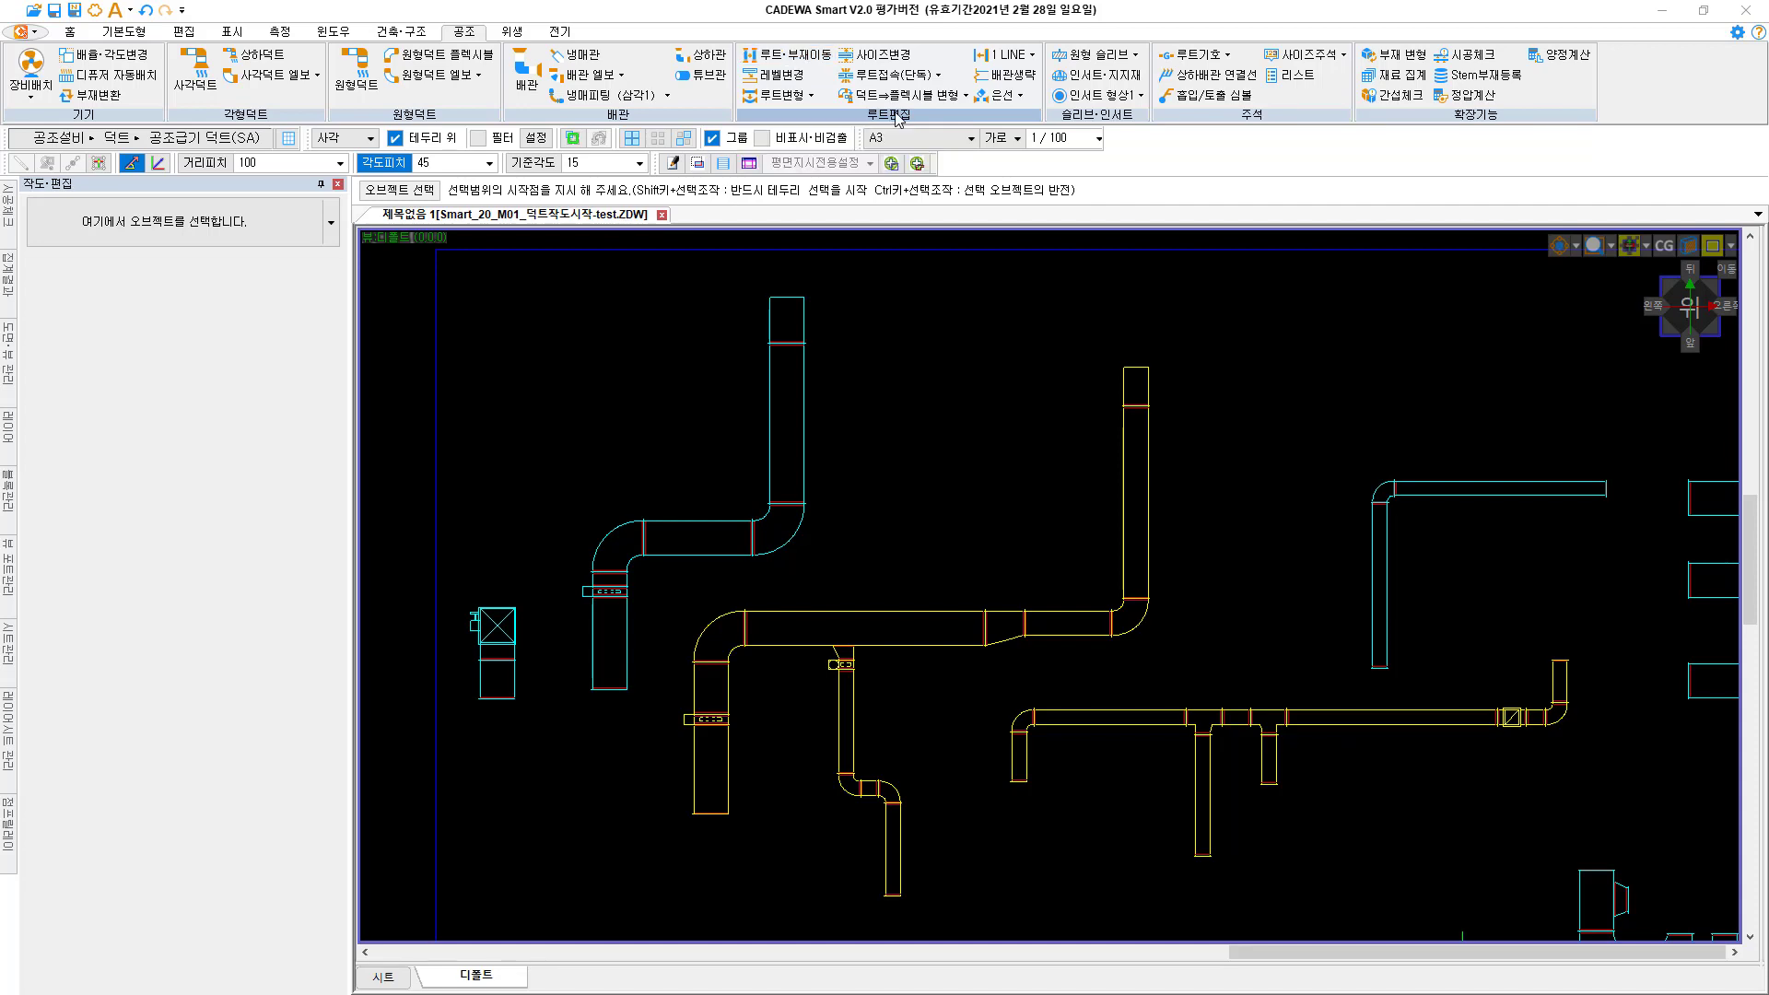
left_click(787, 57)
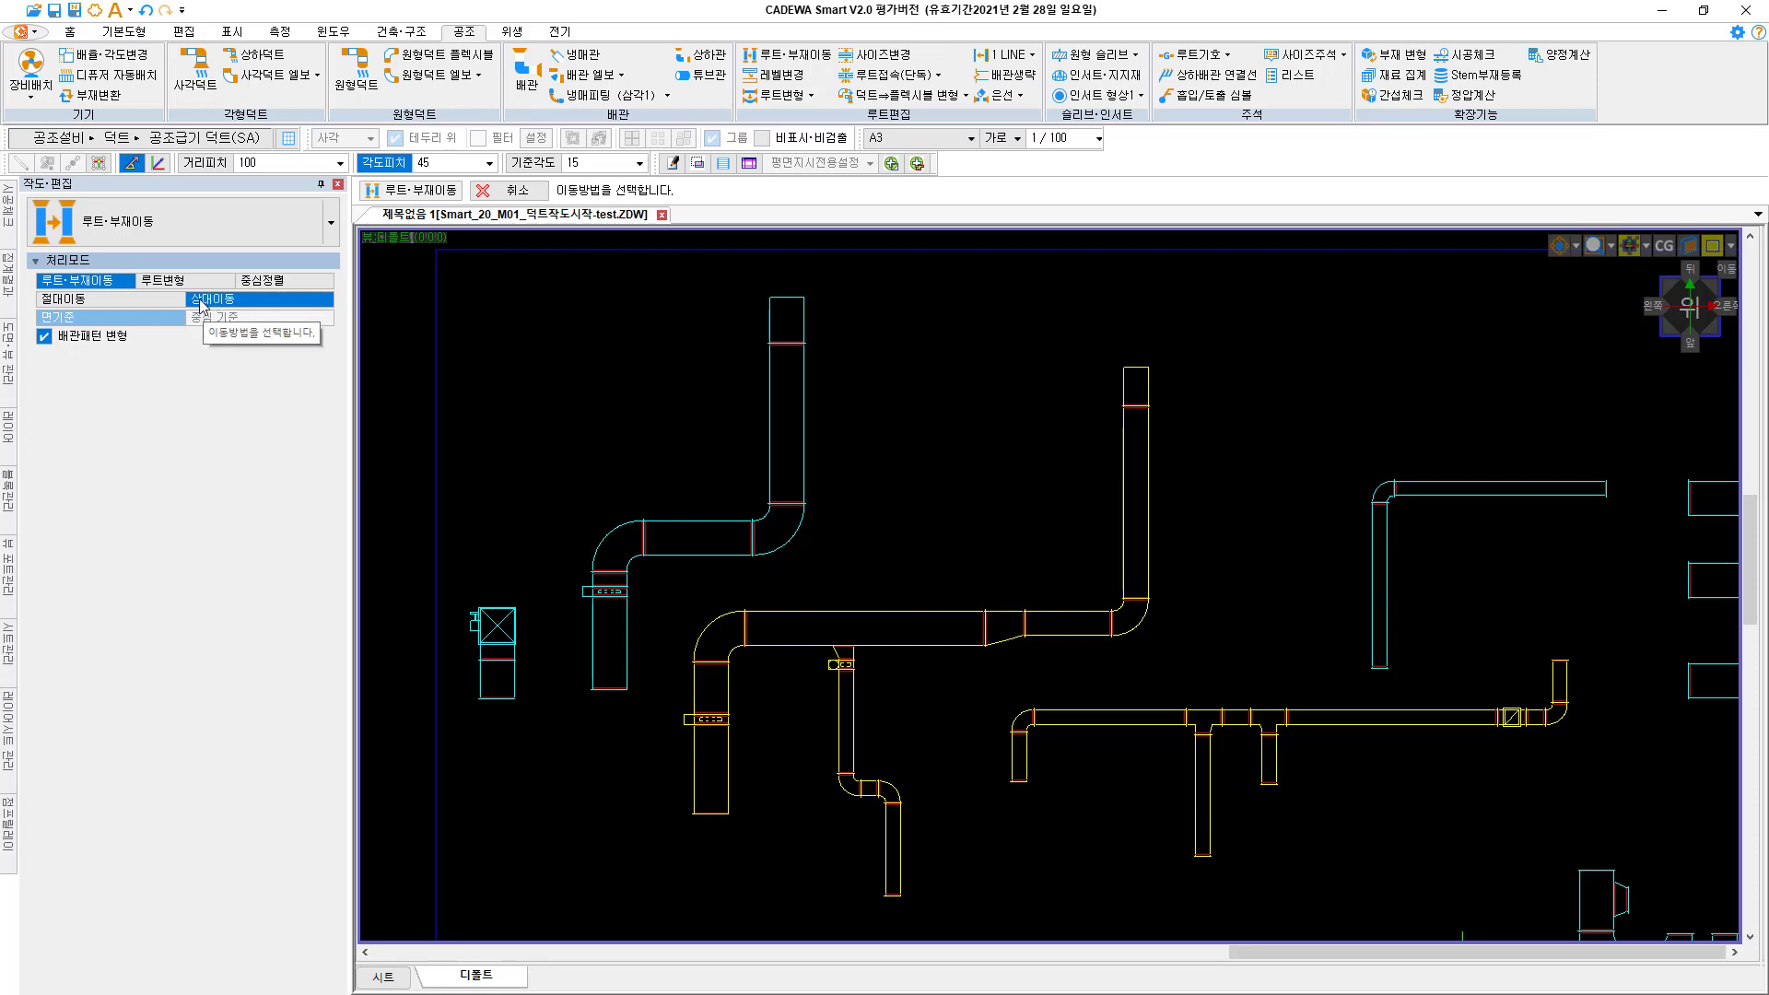
left_click(134, 301)
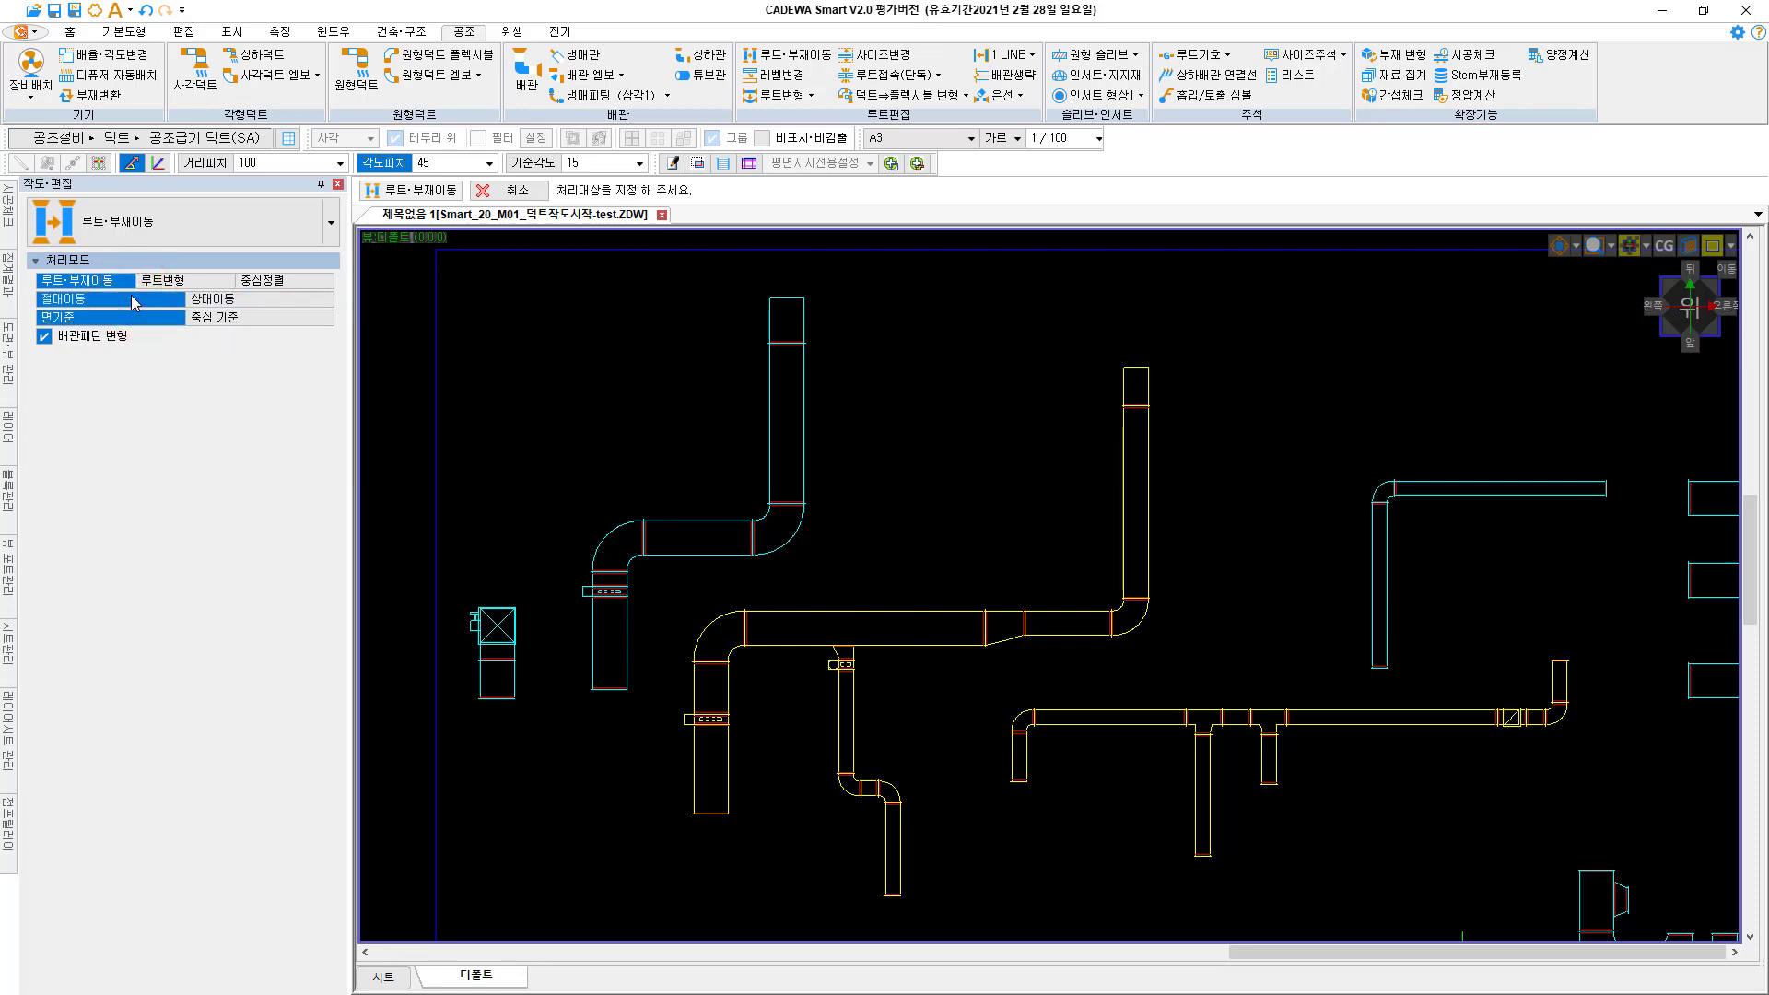
left_click(220, 320)
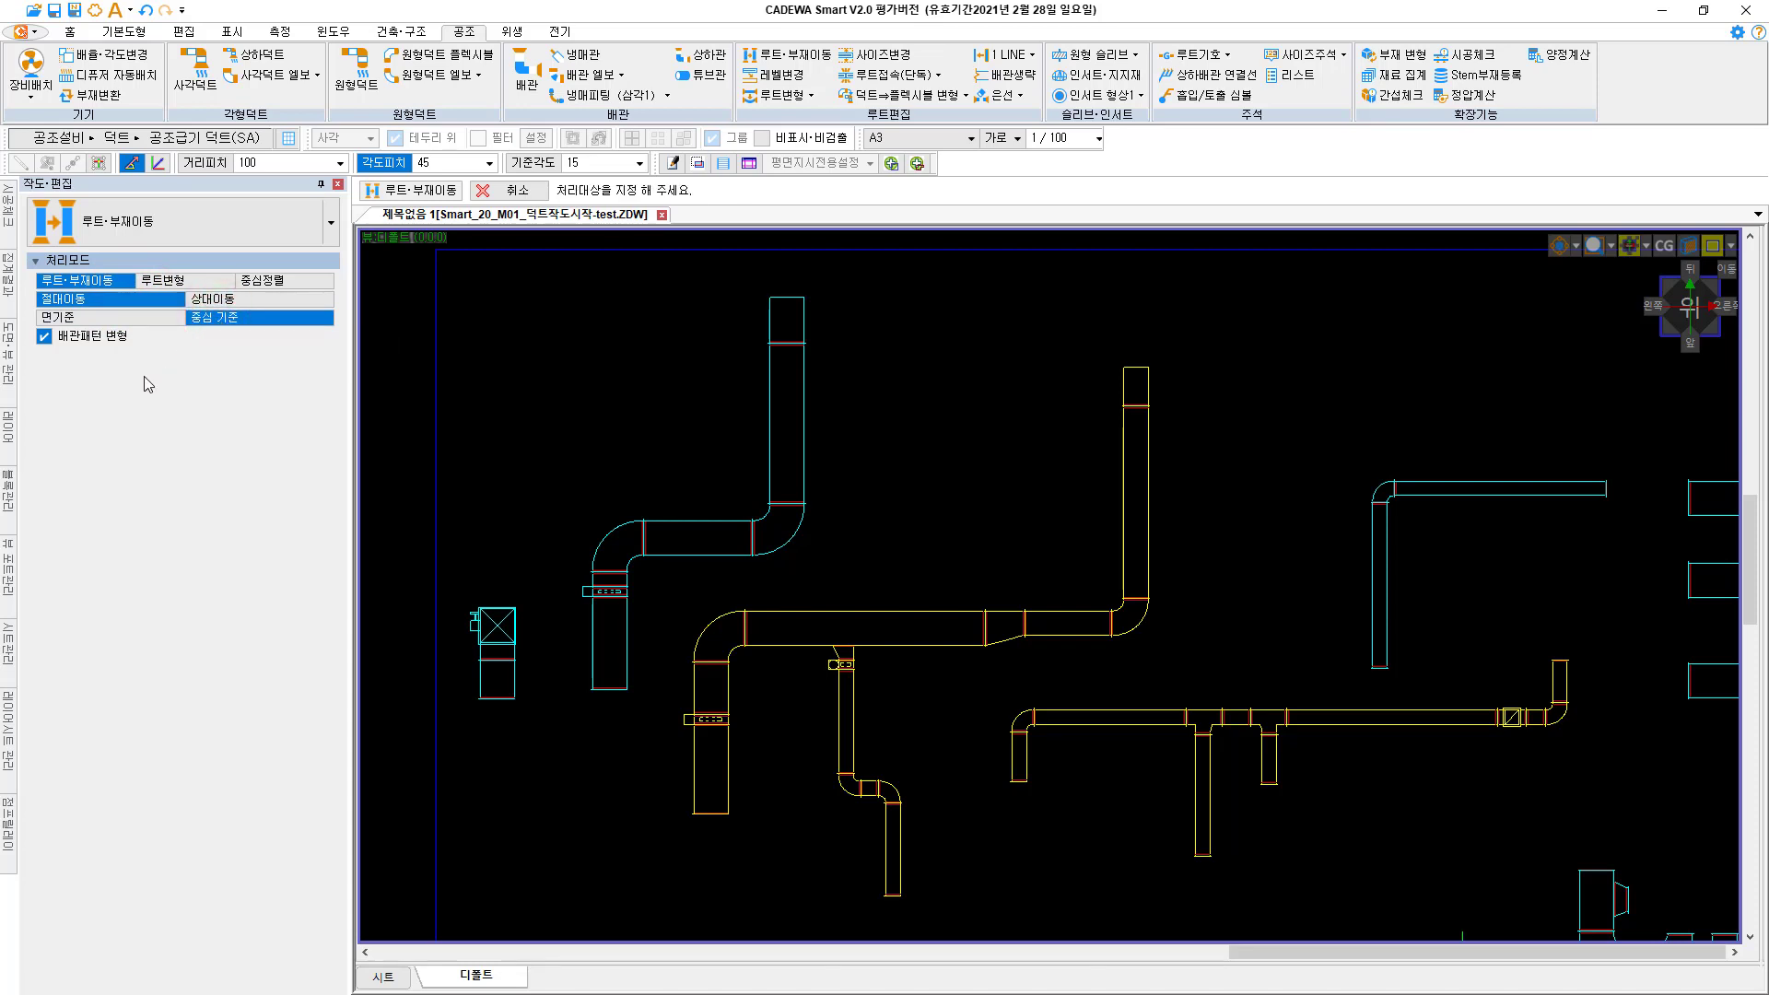
left_click(45, 338)
left_click(781, 420)
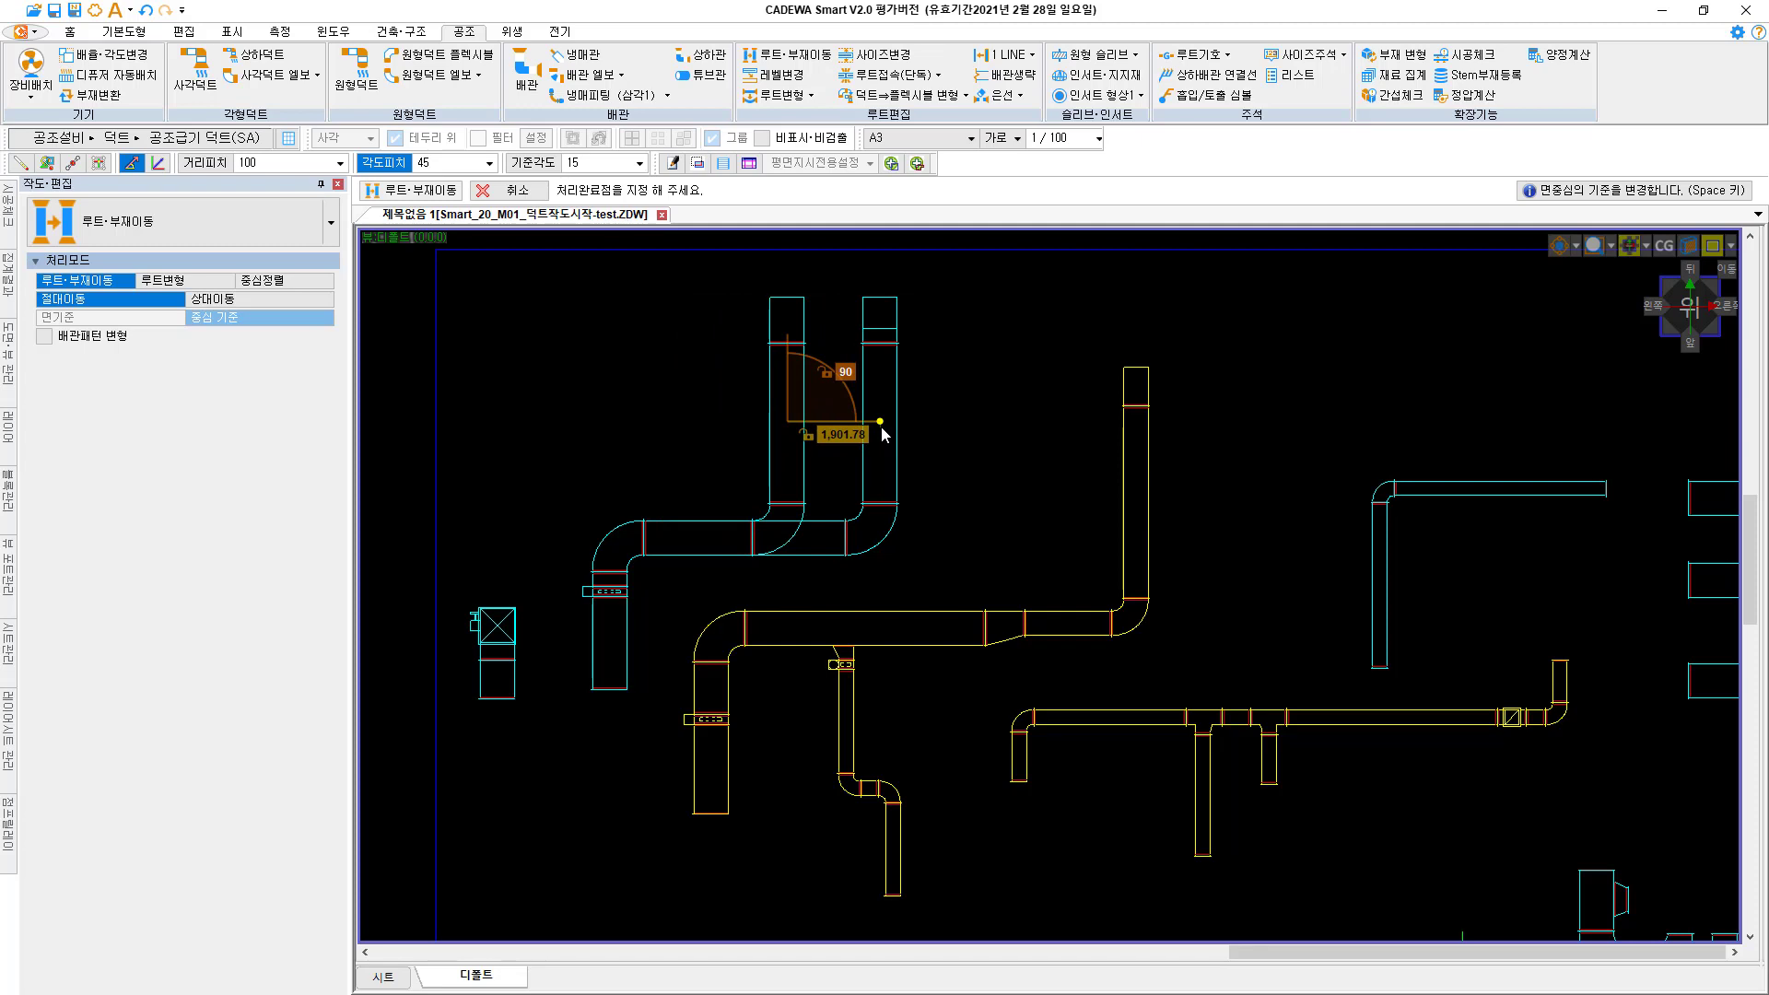
type("2000")
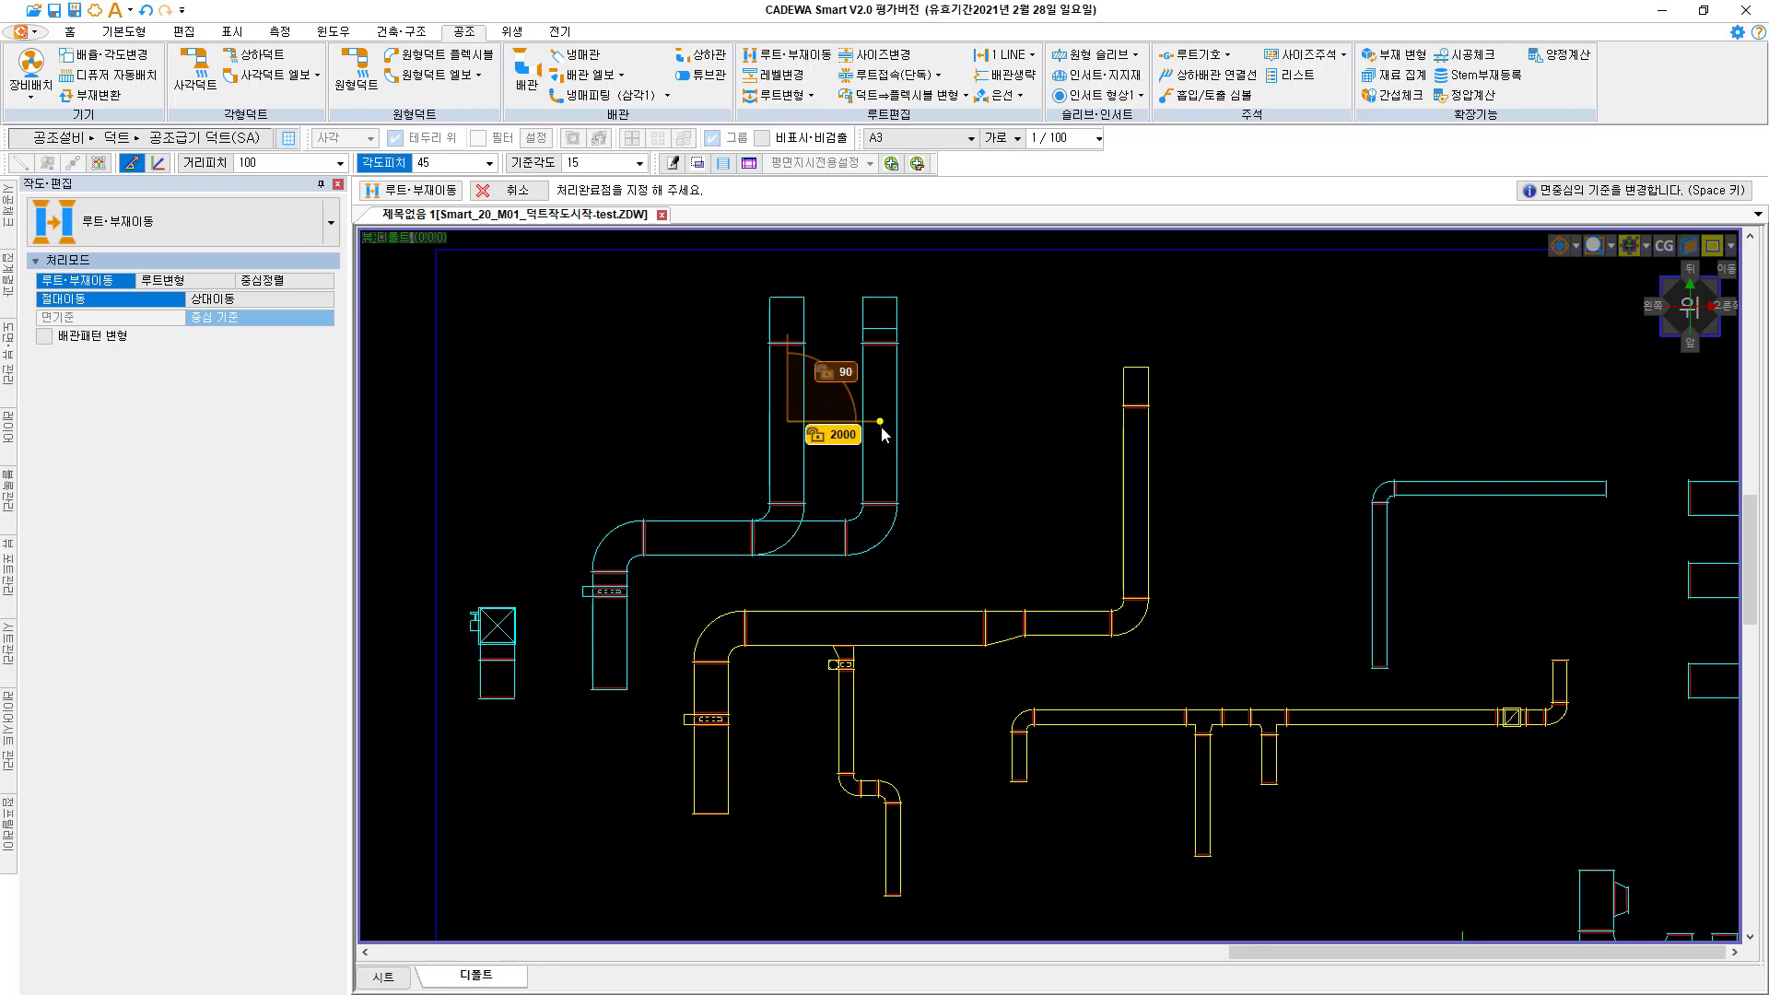
key("Return")
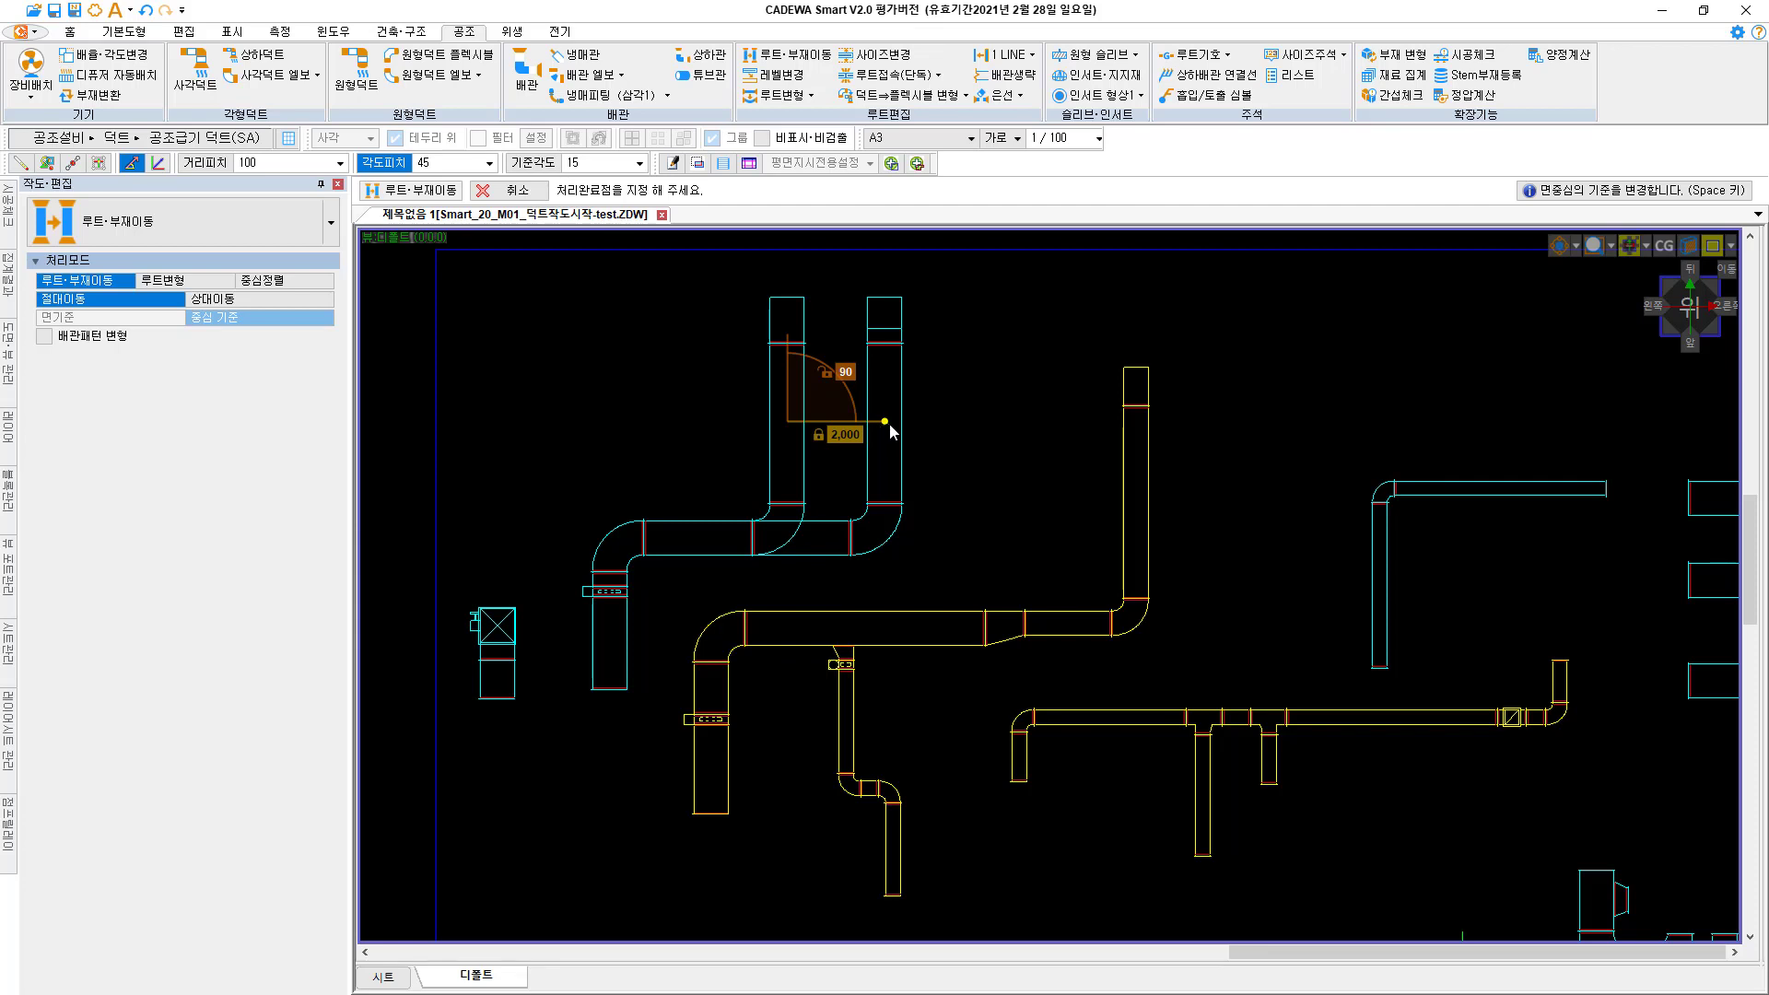
left_click(890, 430)
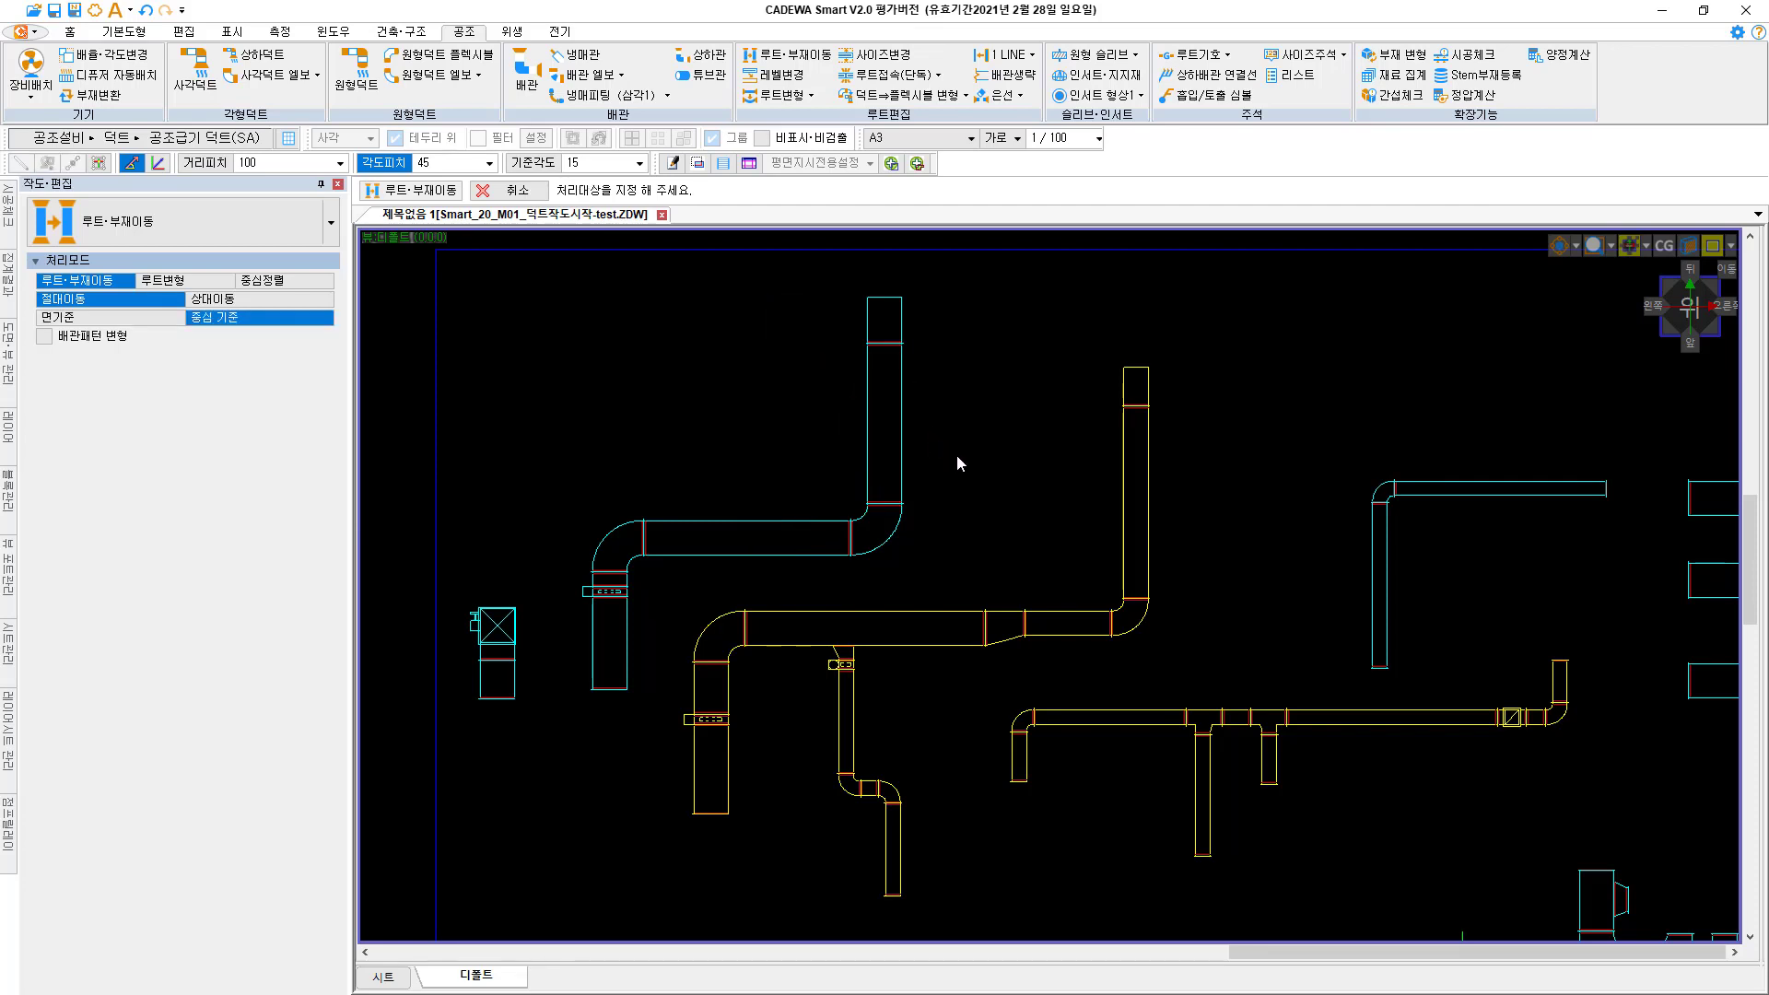
Move the cyan duct's vertical run freely back to the left, and shift it 2000 to the right using relative movement (상대이동)
left_click(881, 435)
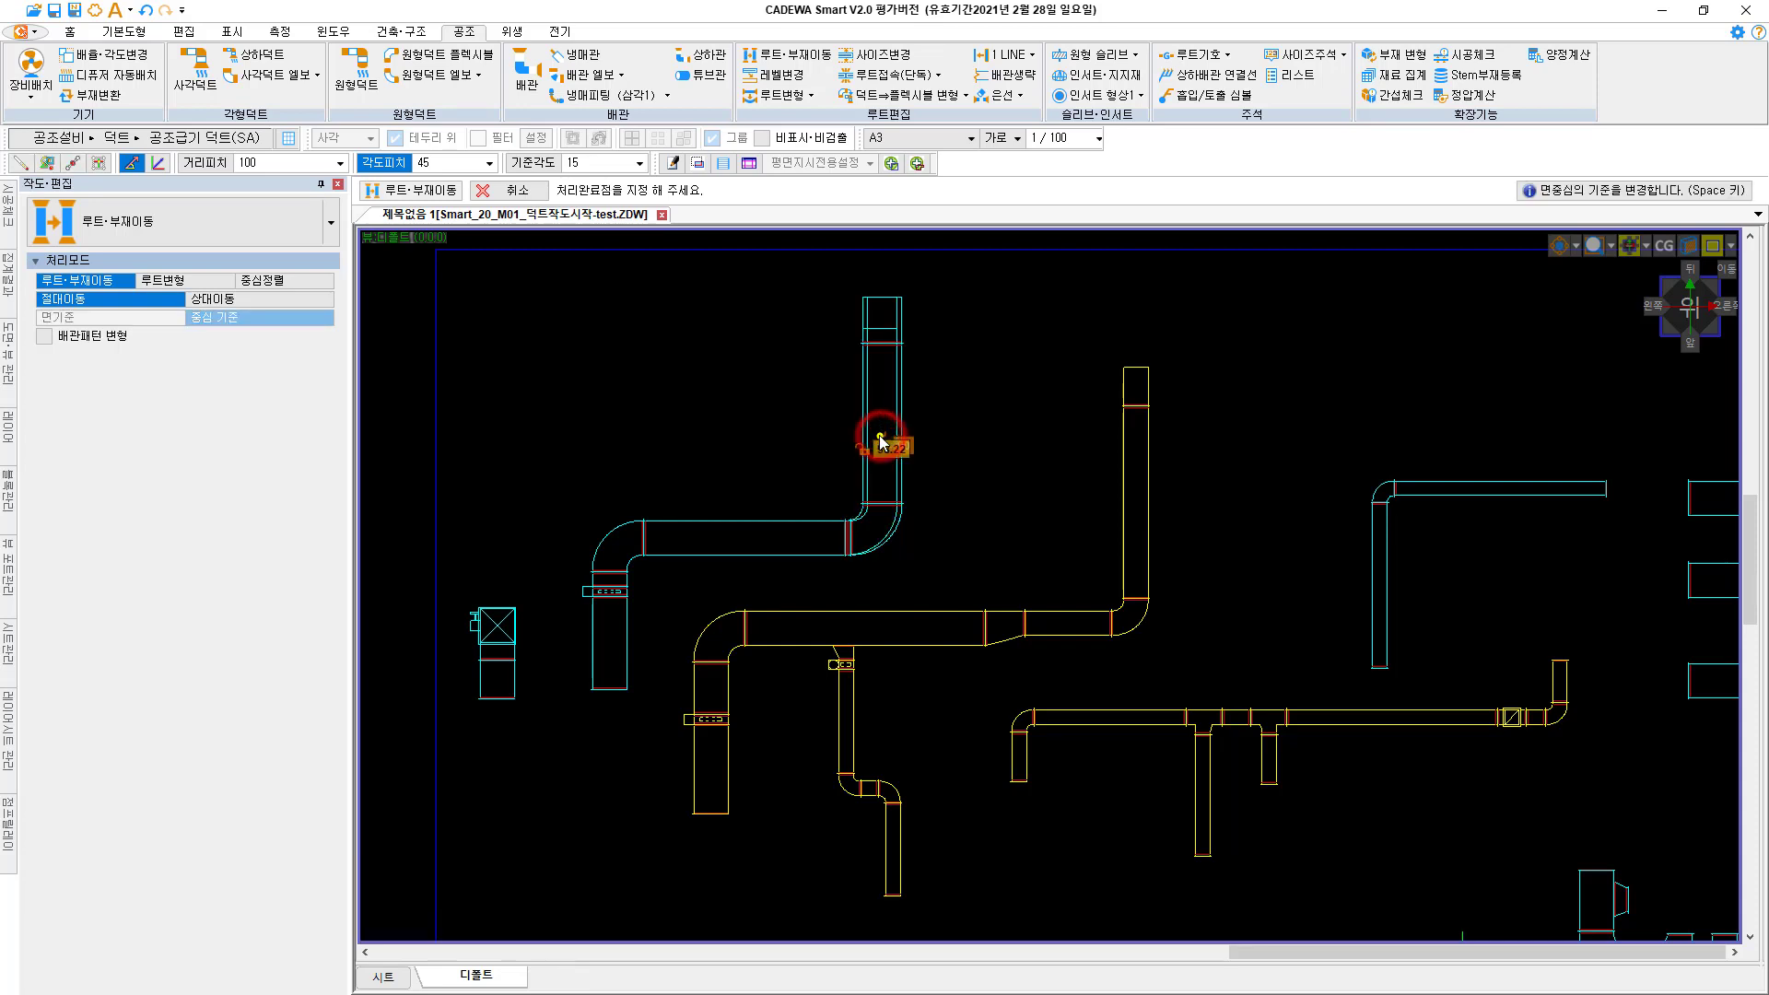
left_click(759, 440)
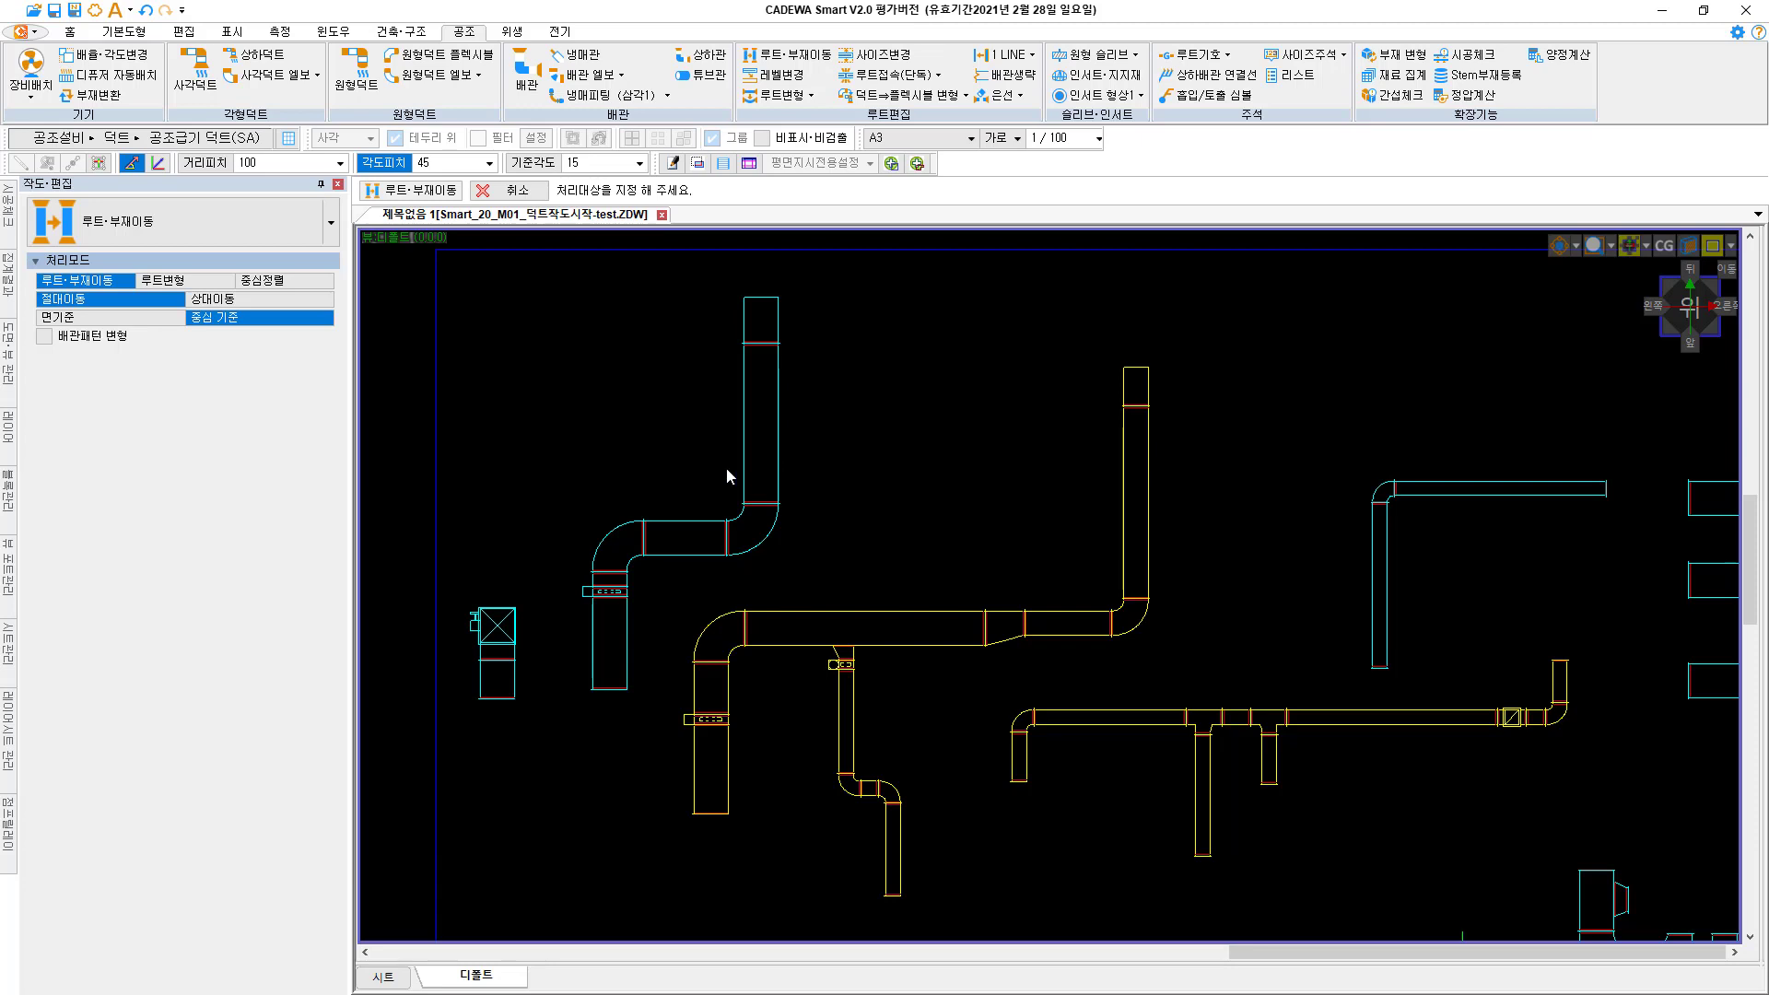
left_click(227, 303)
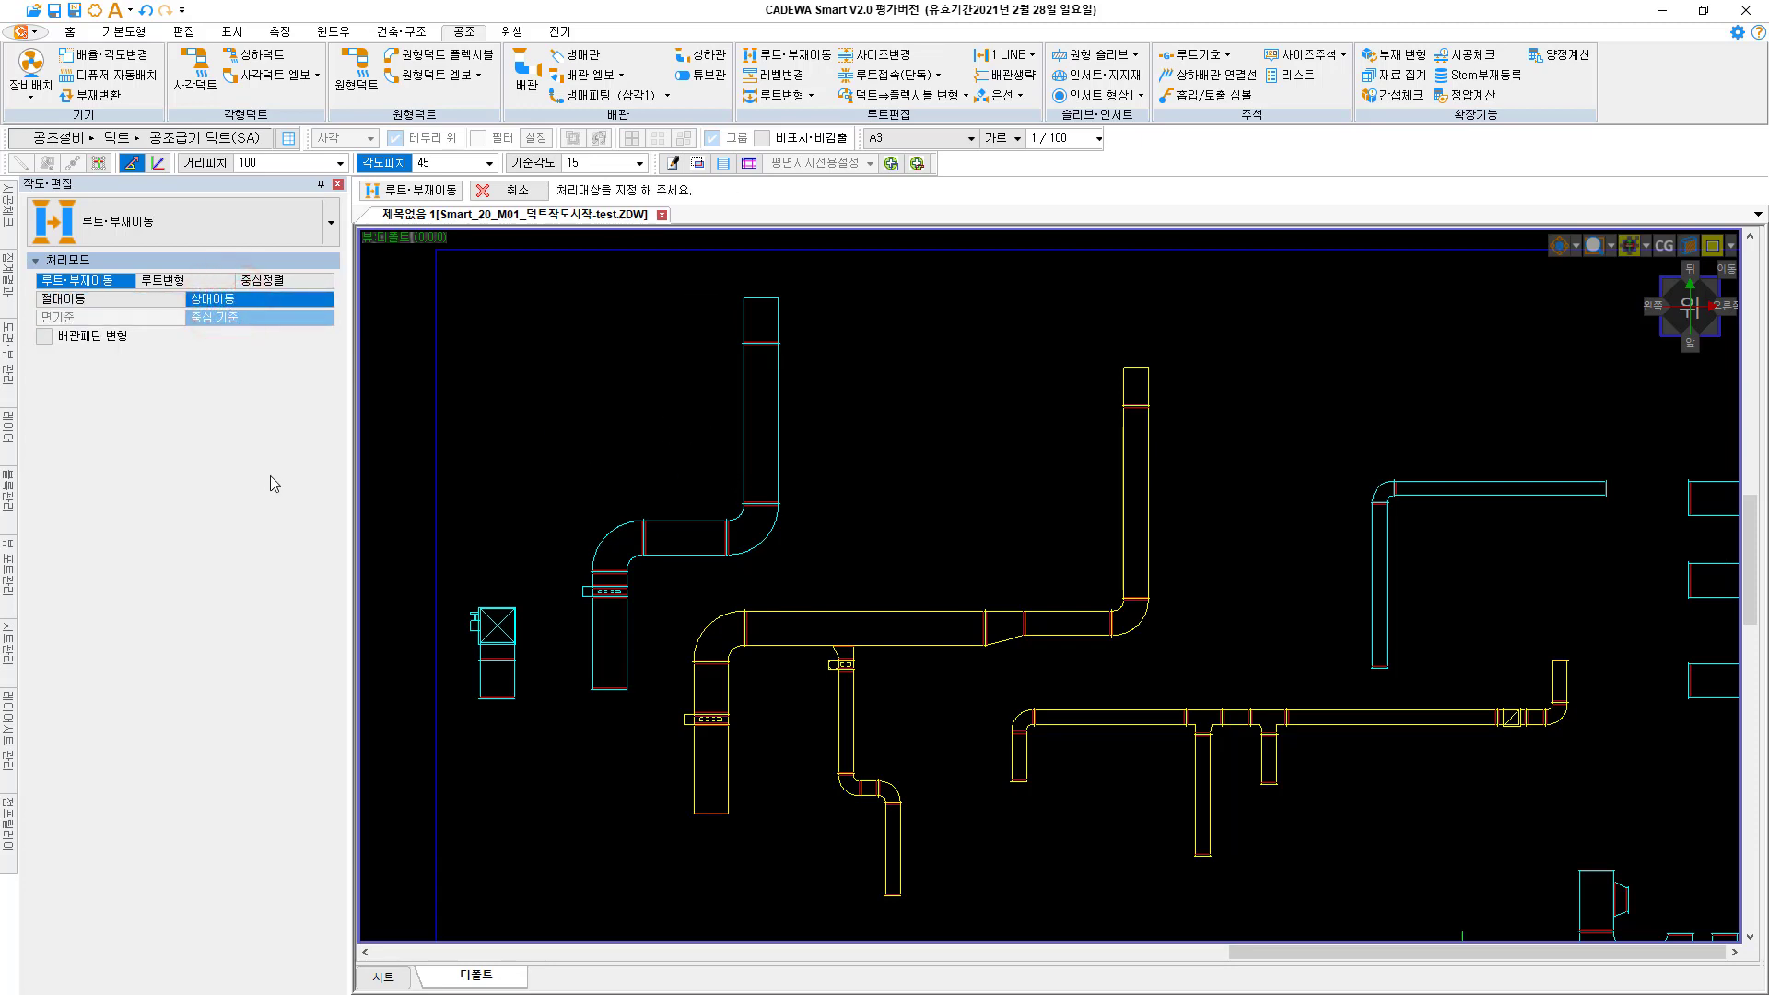
left_click(764, 434)
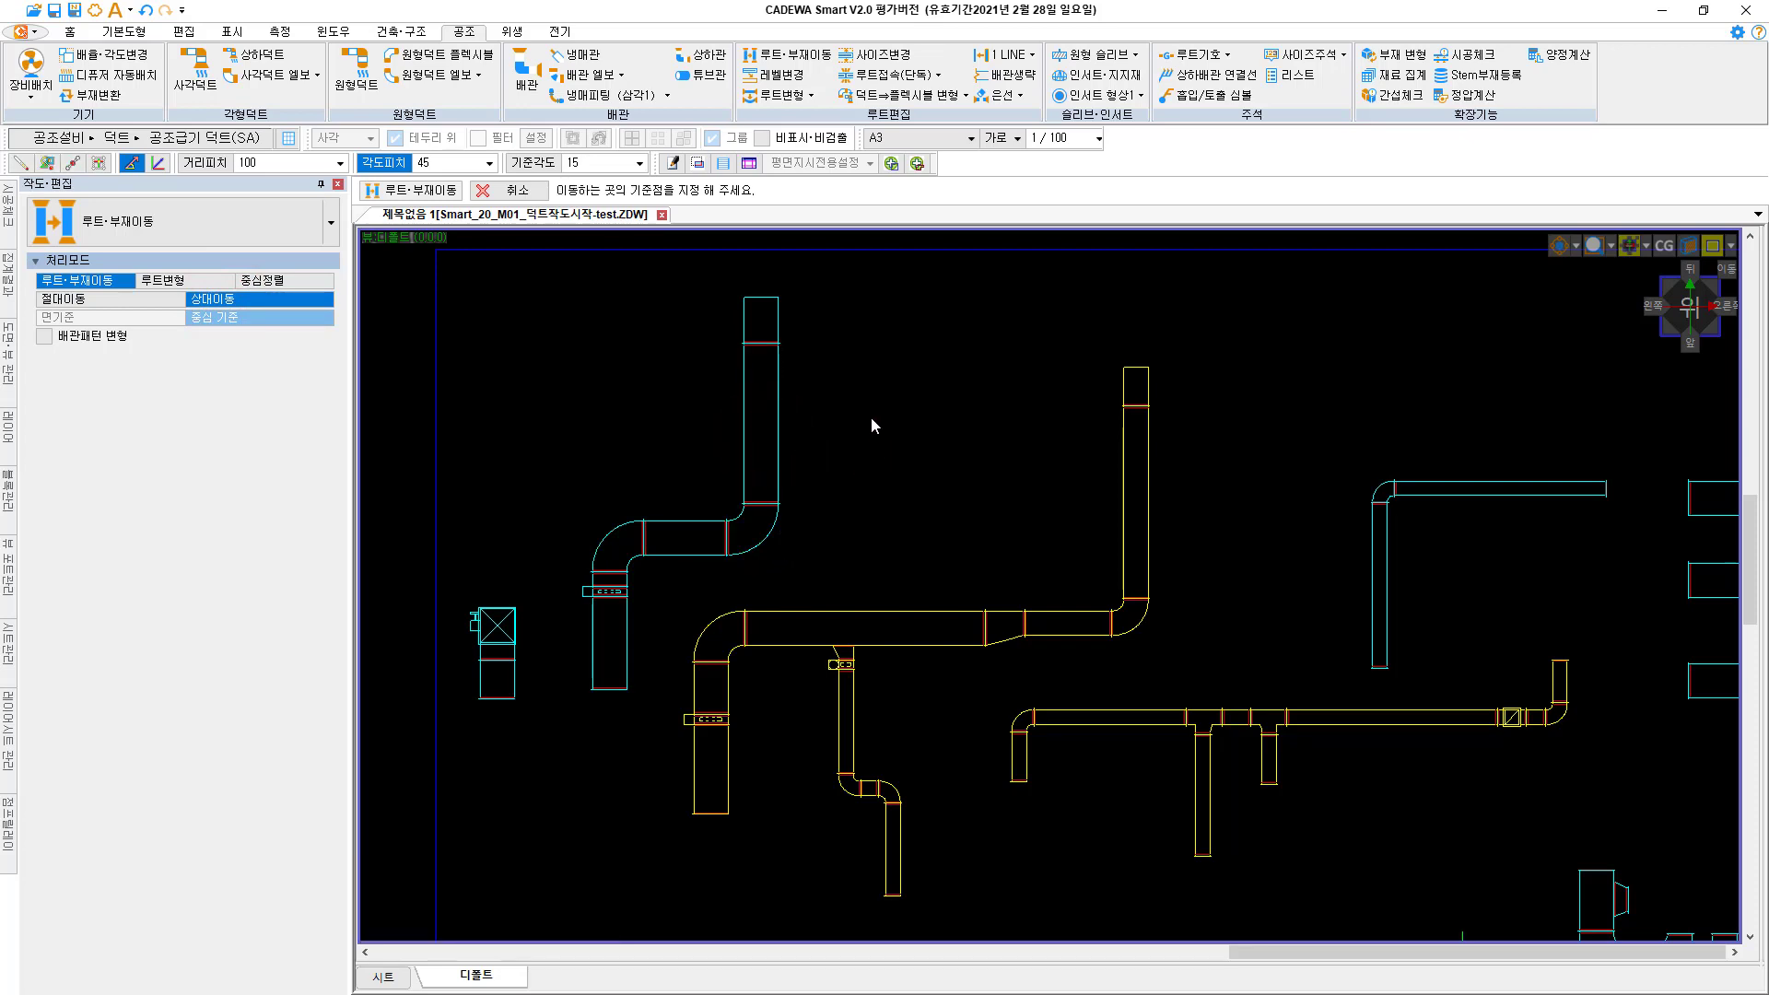
left_click(850, 298)
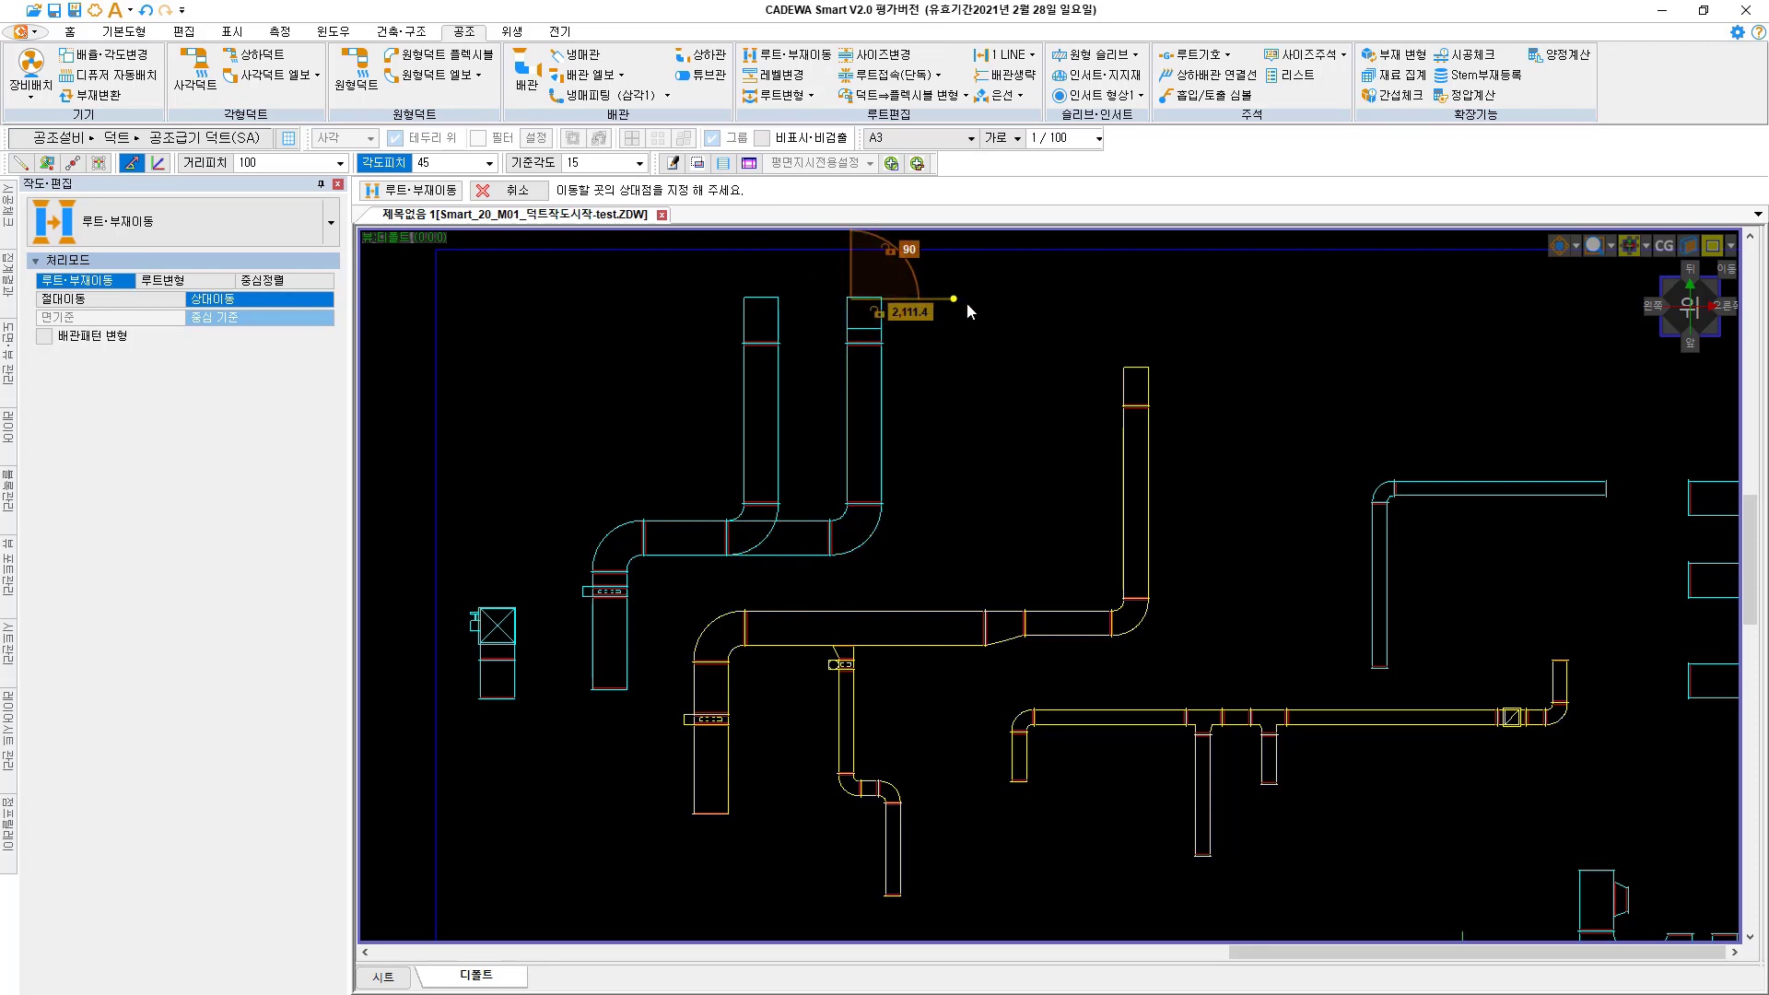
type("2000")
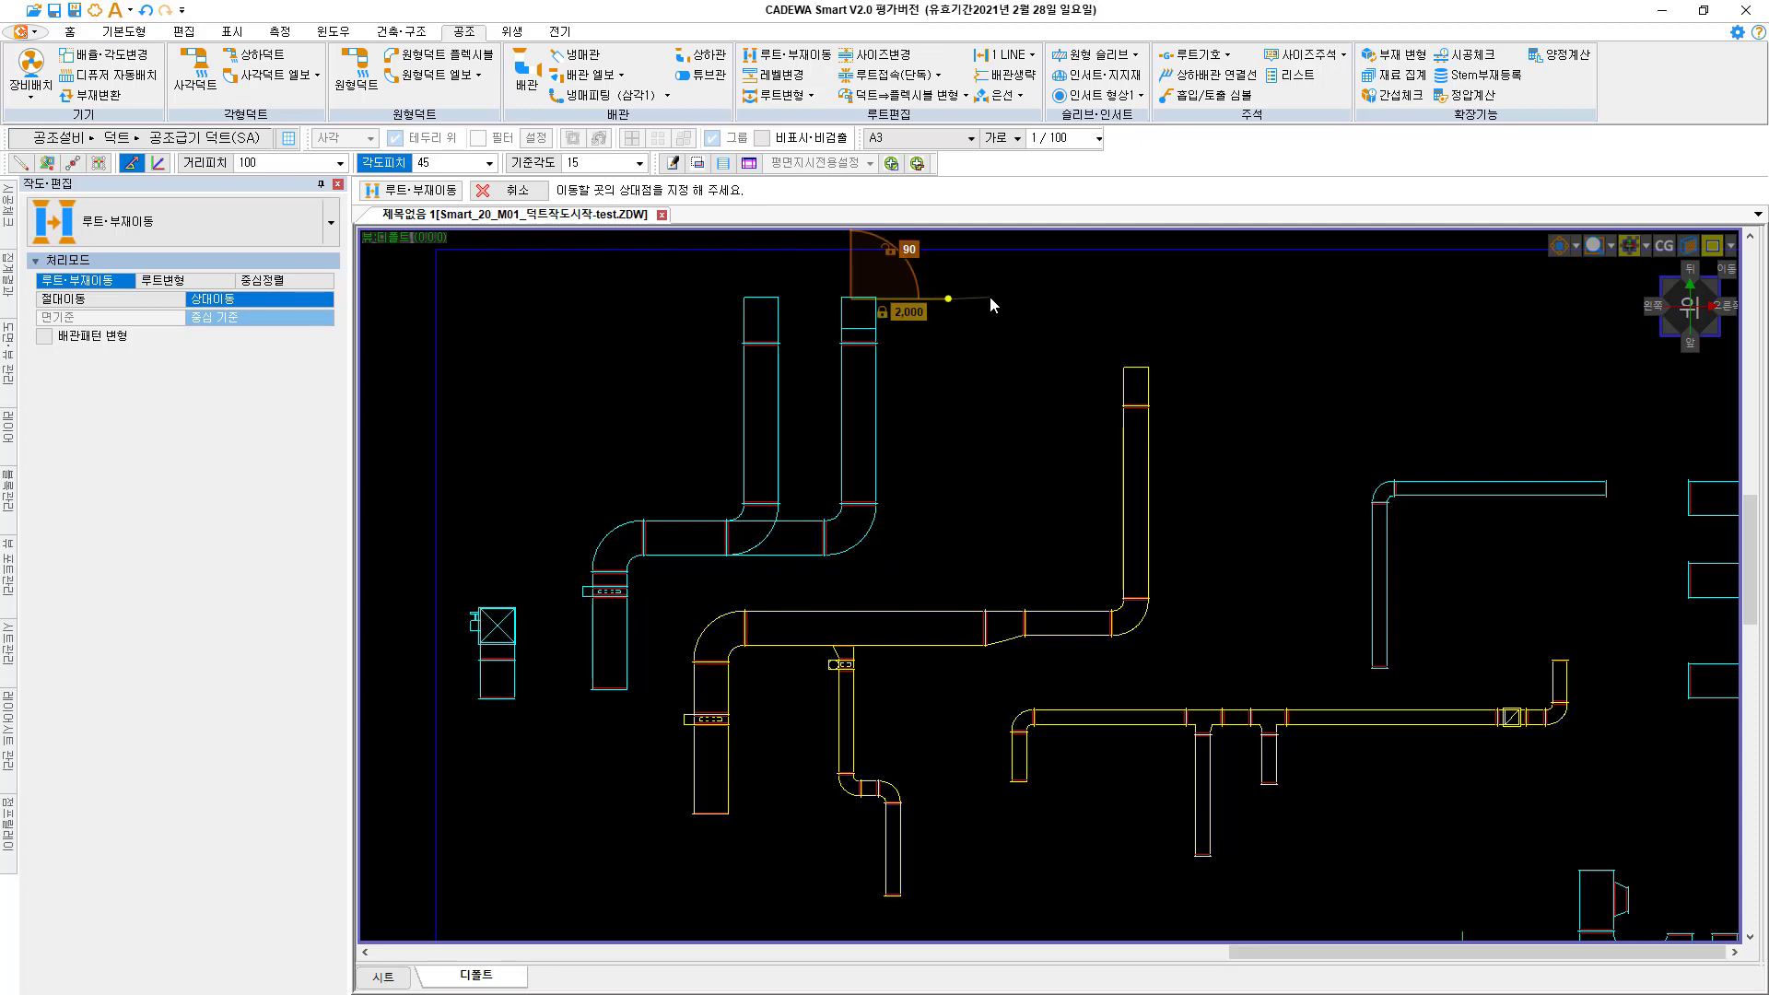
left_click(989, 296)
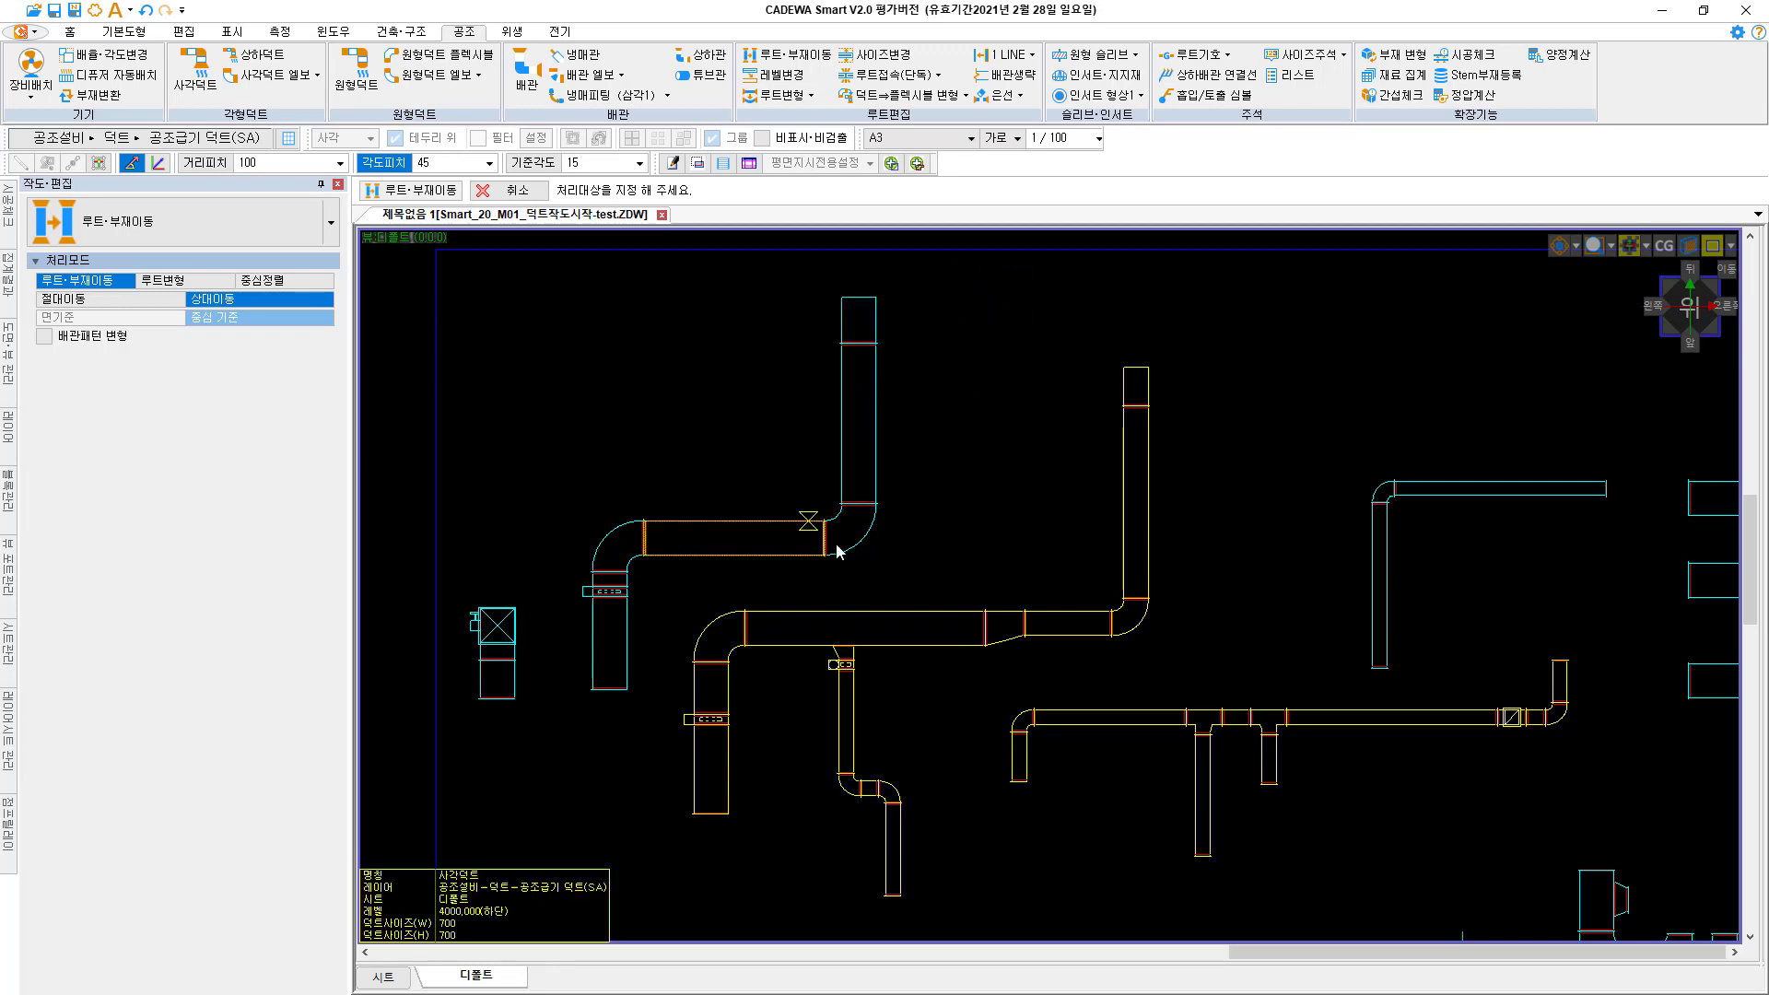
Move the cyan vertical run to the left and its end piece downward using absolute movement with 배관패턴 변형 enabled
left_click(855, 419)
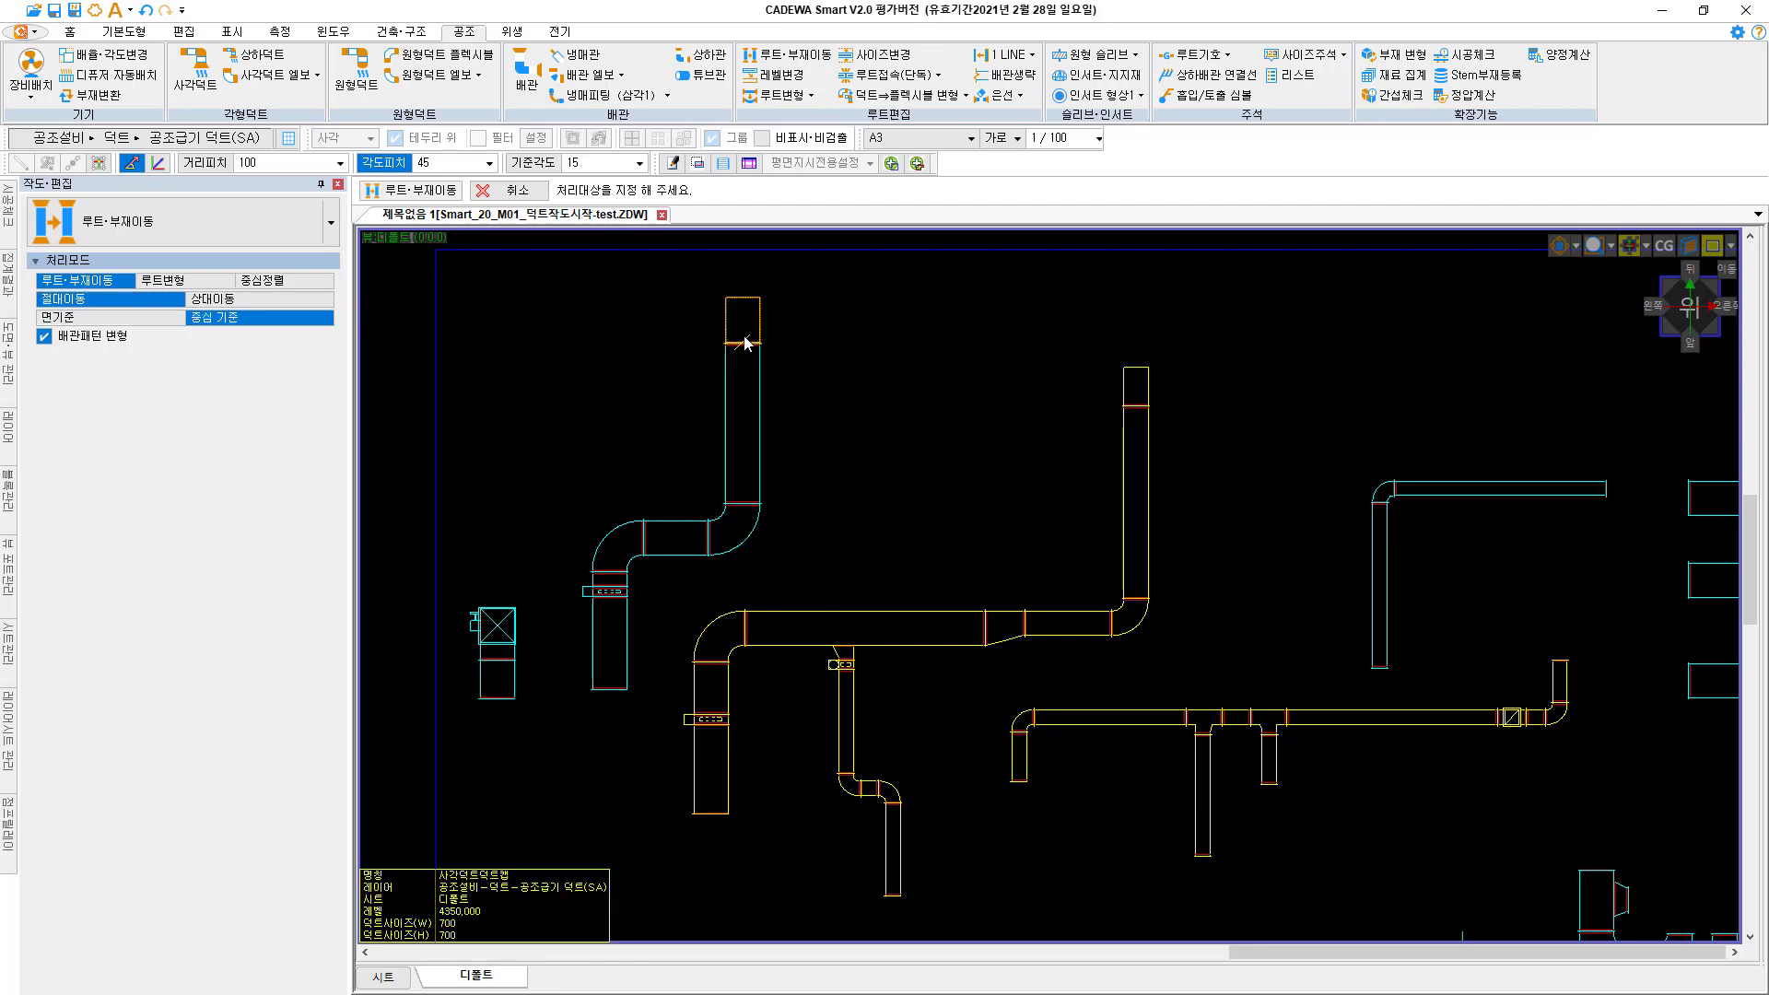
left_click(740, 335)
middle_click_drag(743, 281, 744, 452)
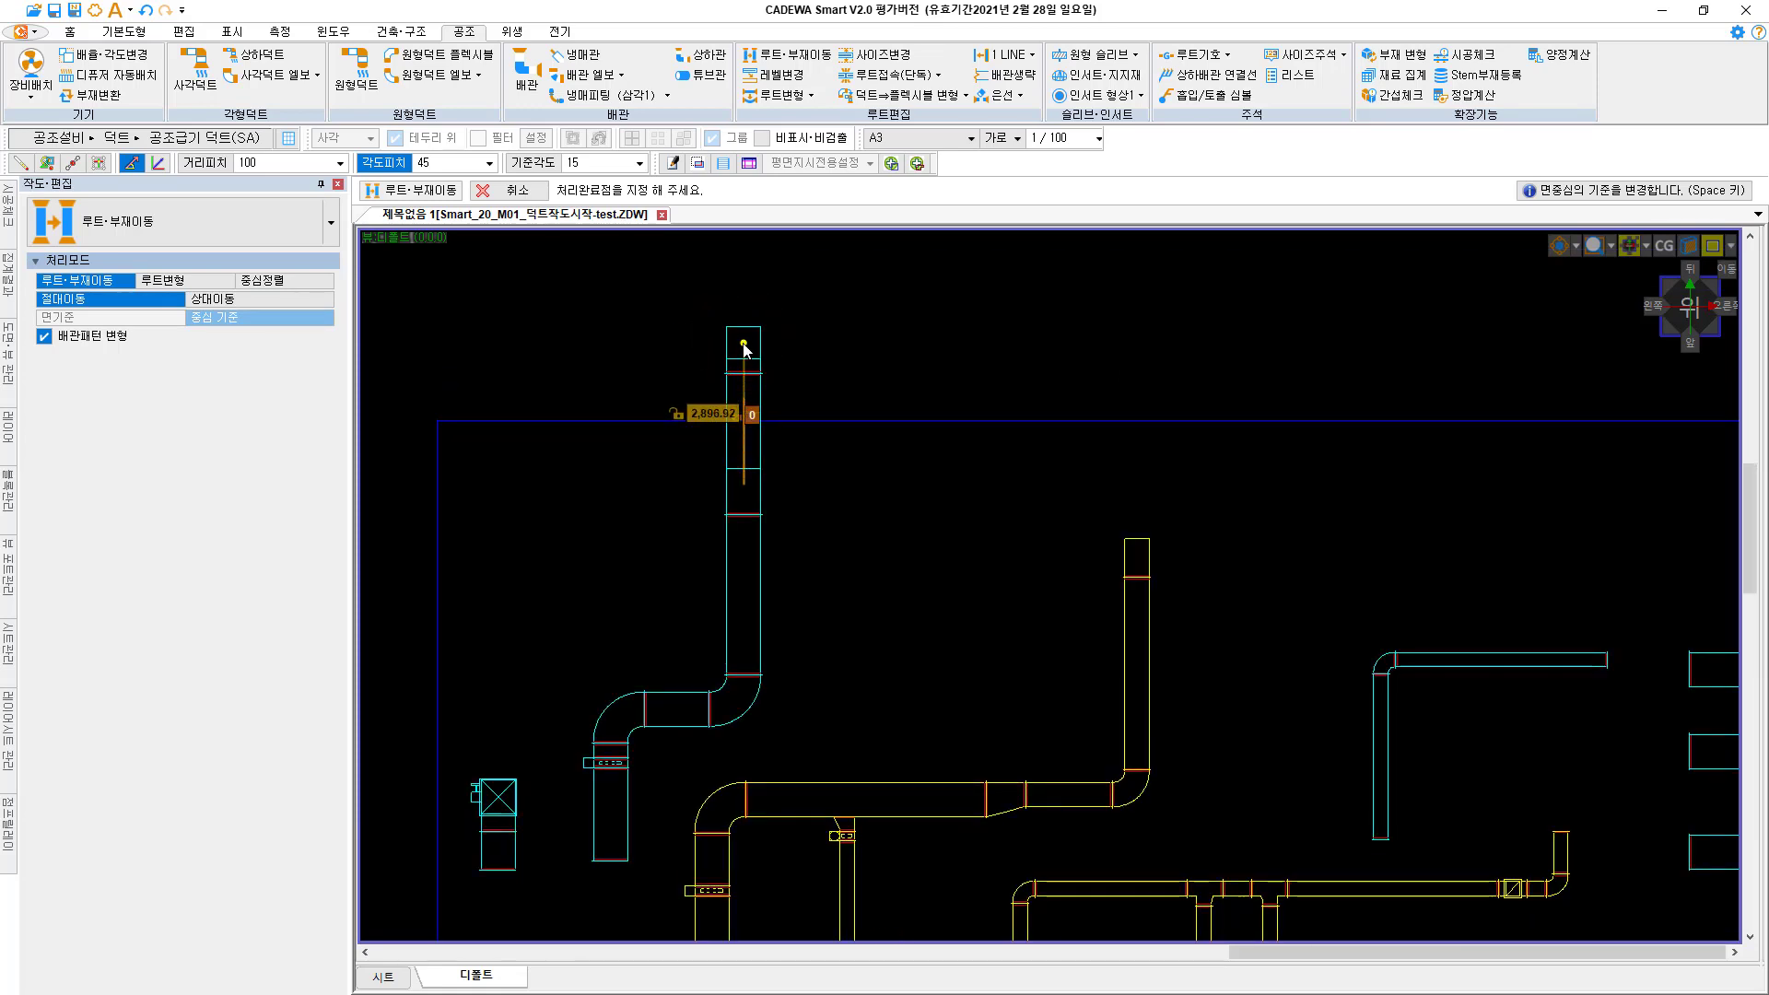
left_click(761, 608)
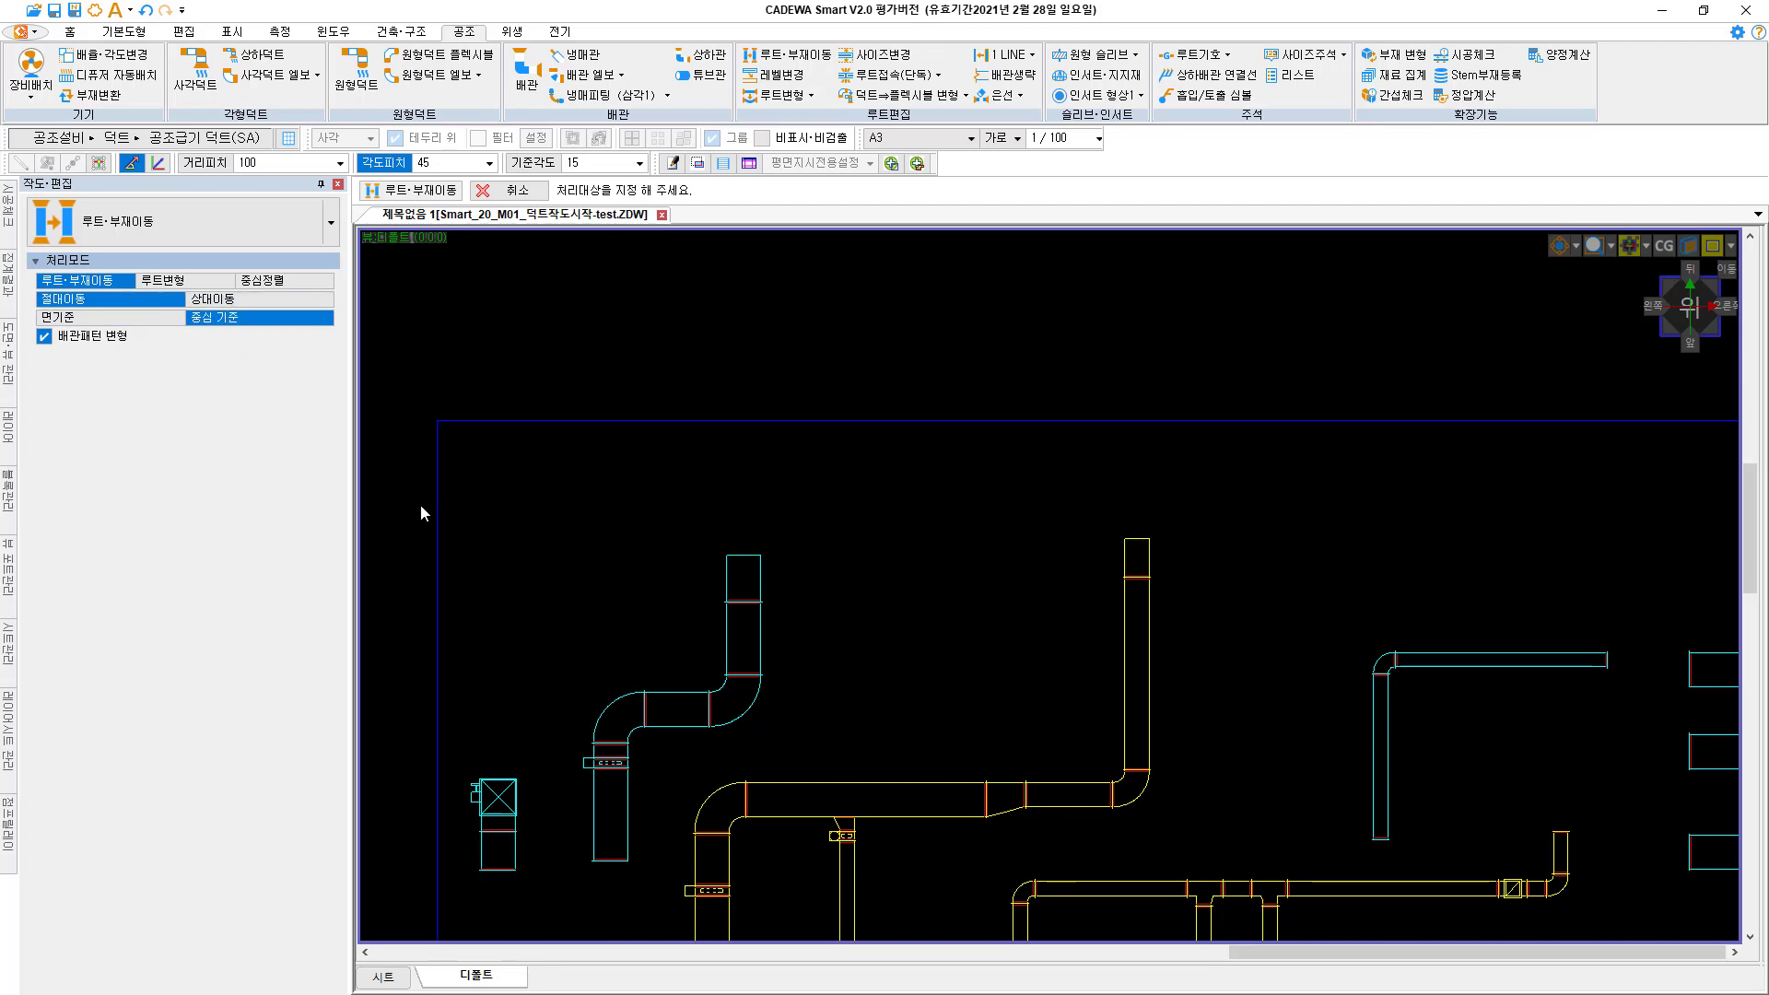
Move the cyan duct's end piece upward with relative movement (상대이동), taking the distance between the lower and upper joints of the yellow riser
key("Tab")
left_click(744, 576)
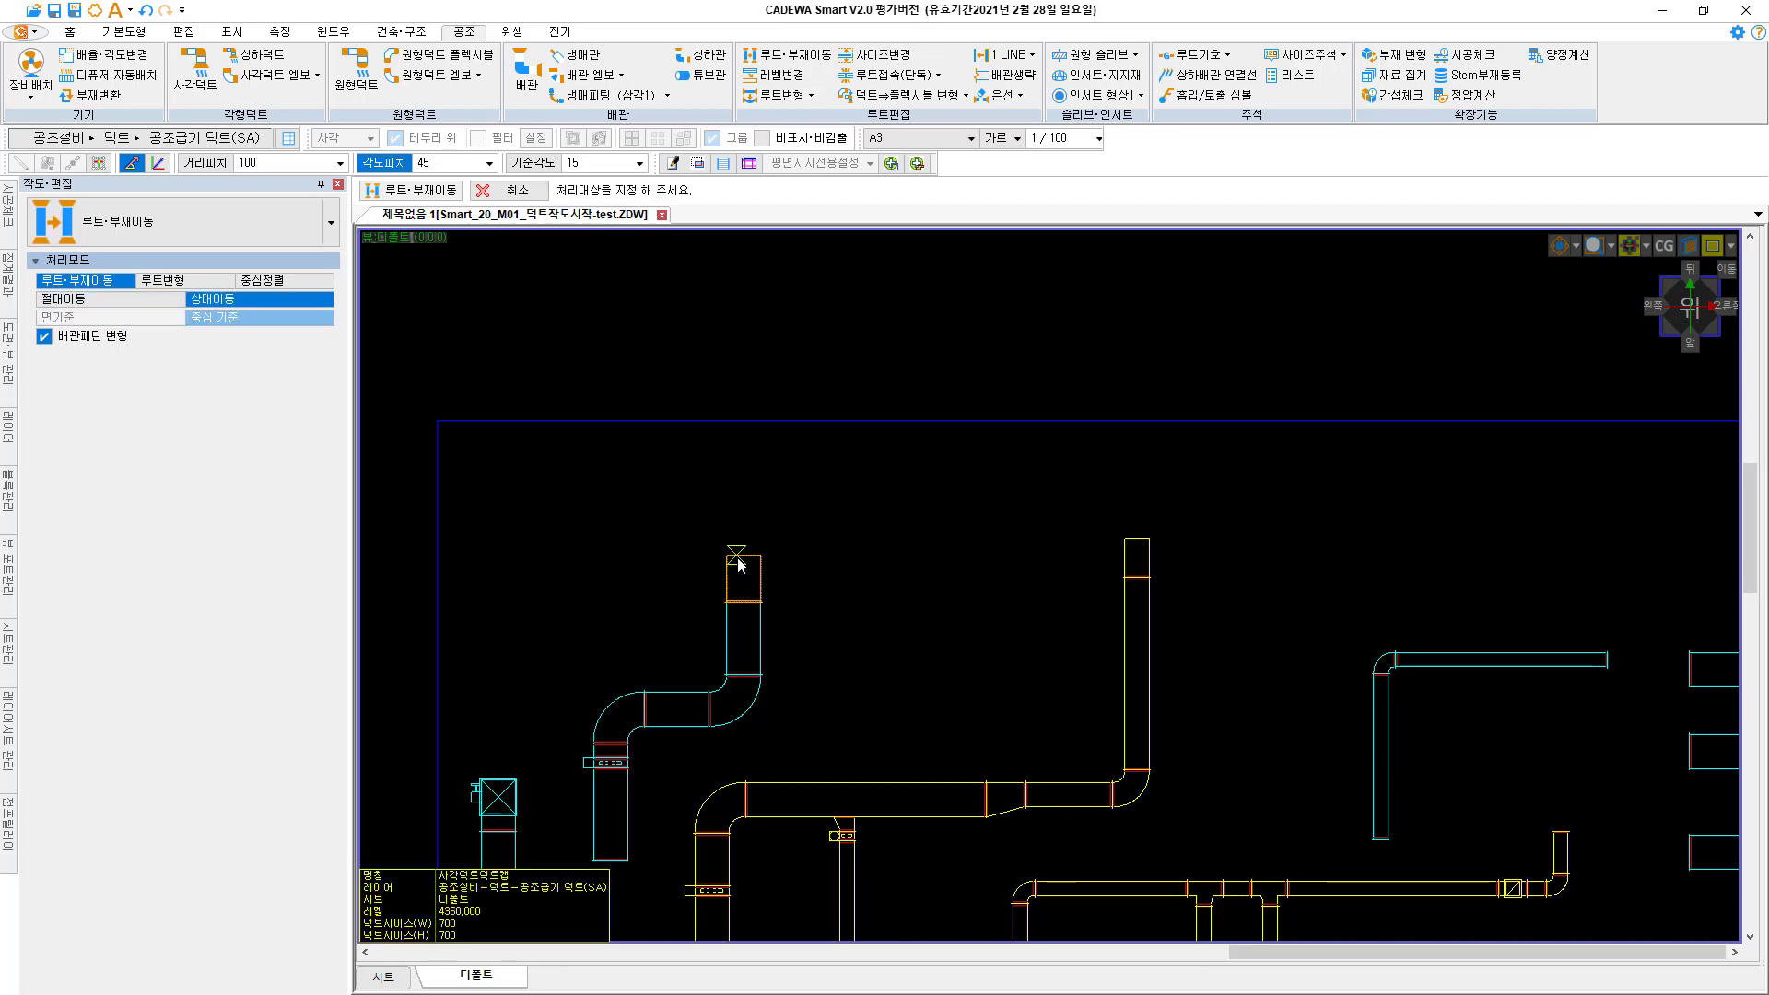
left_click(744, 588)
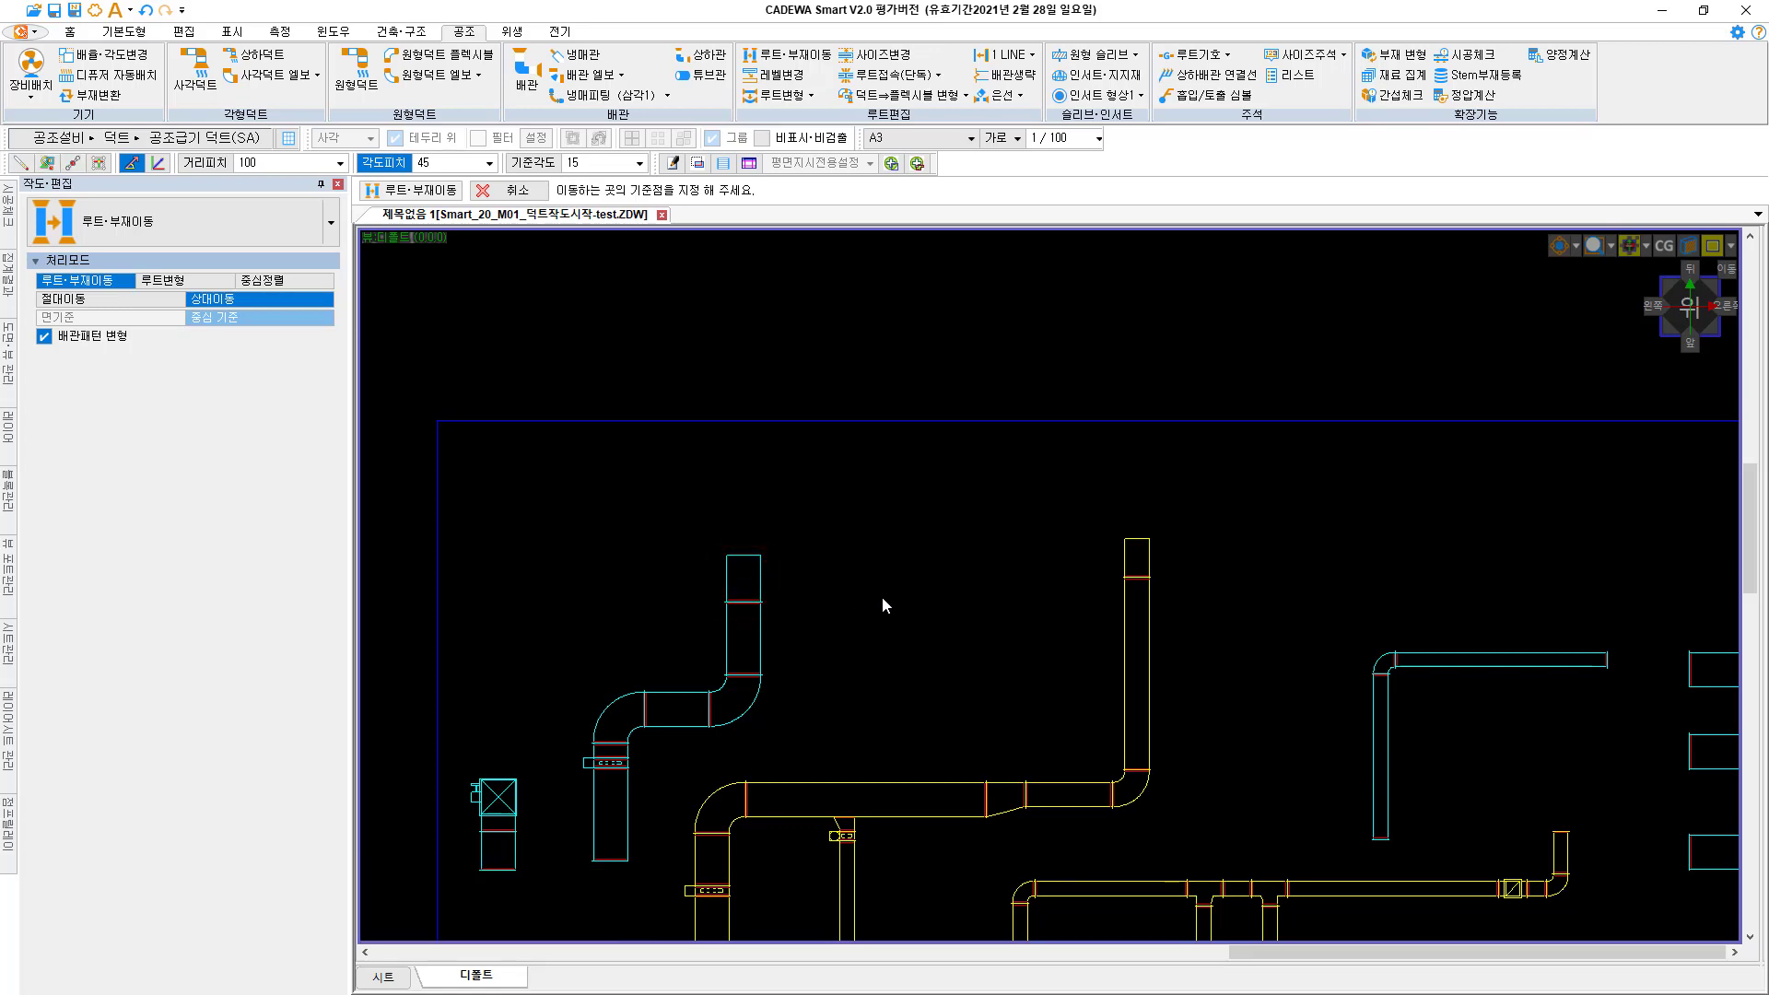
left_click(1138, 770)
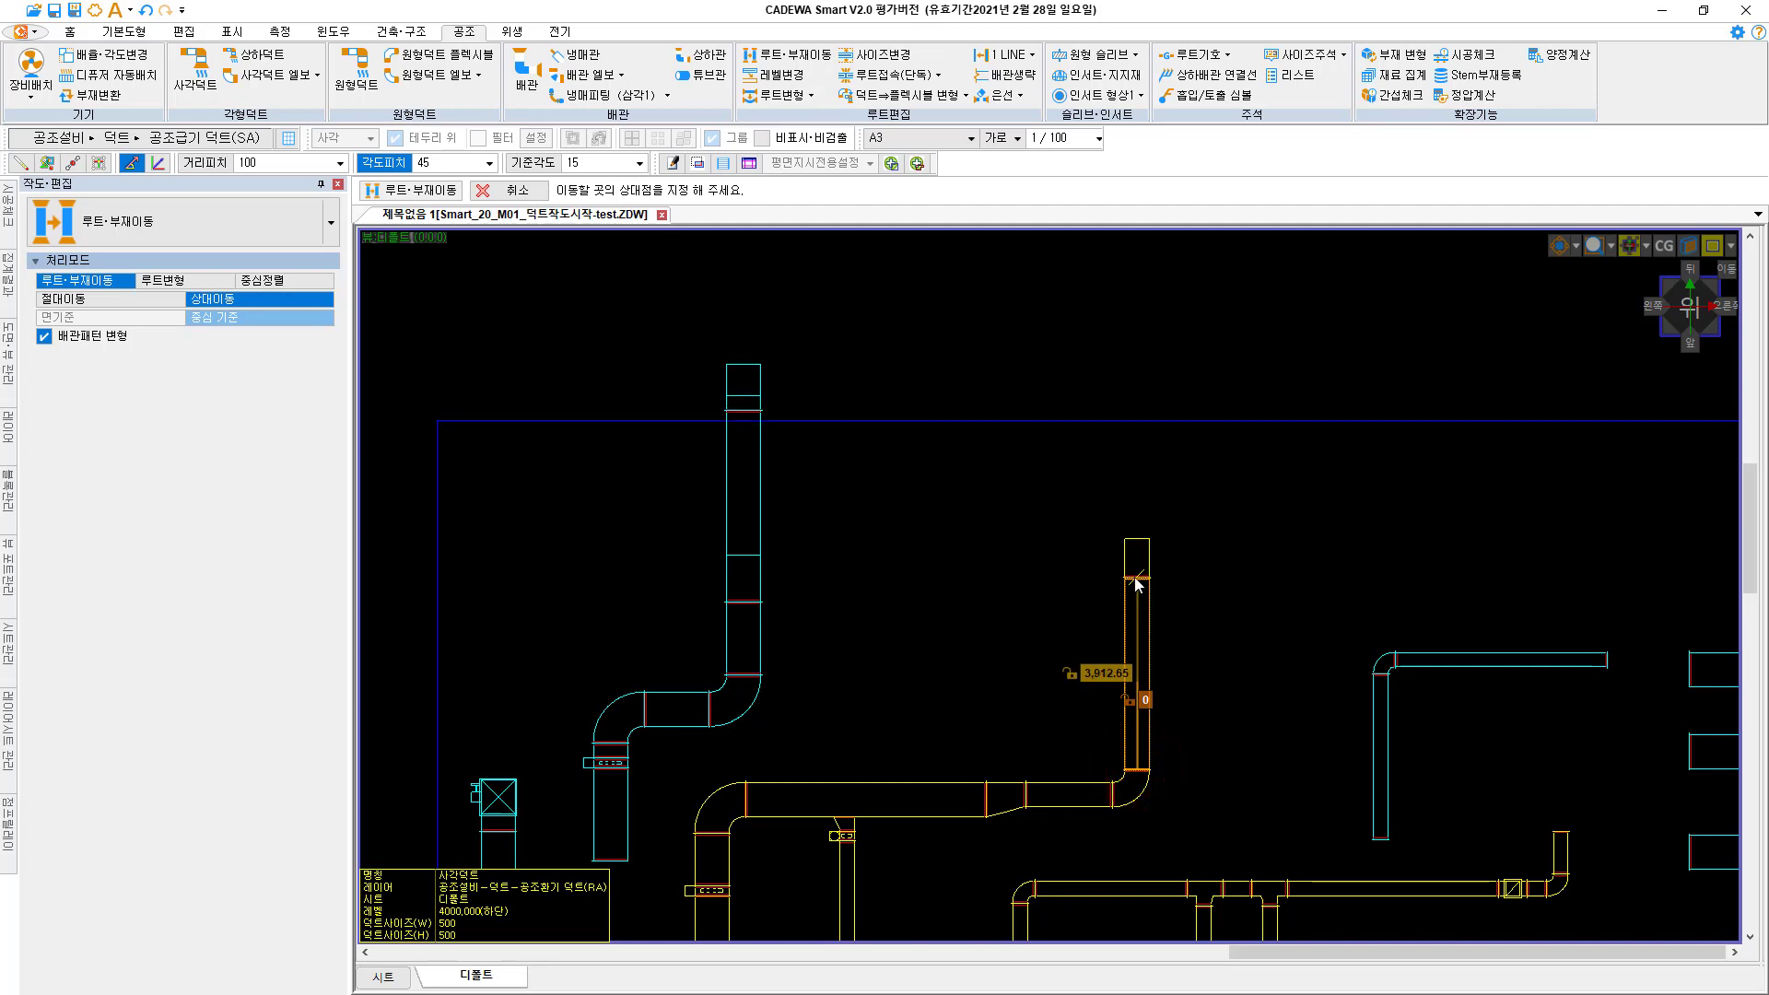
left_click(1137, 580)
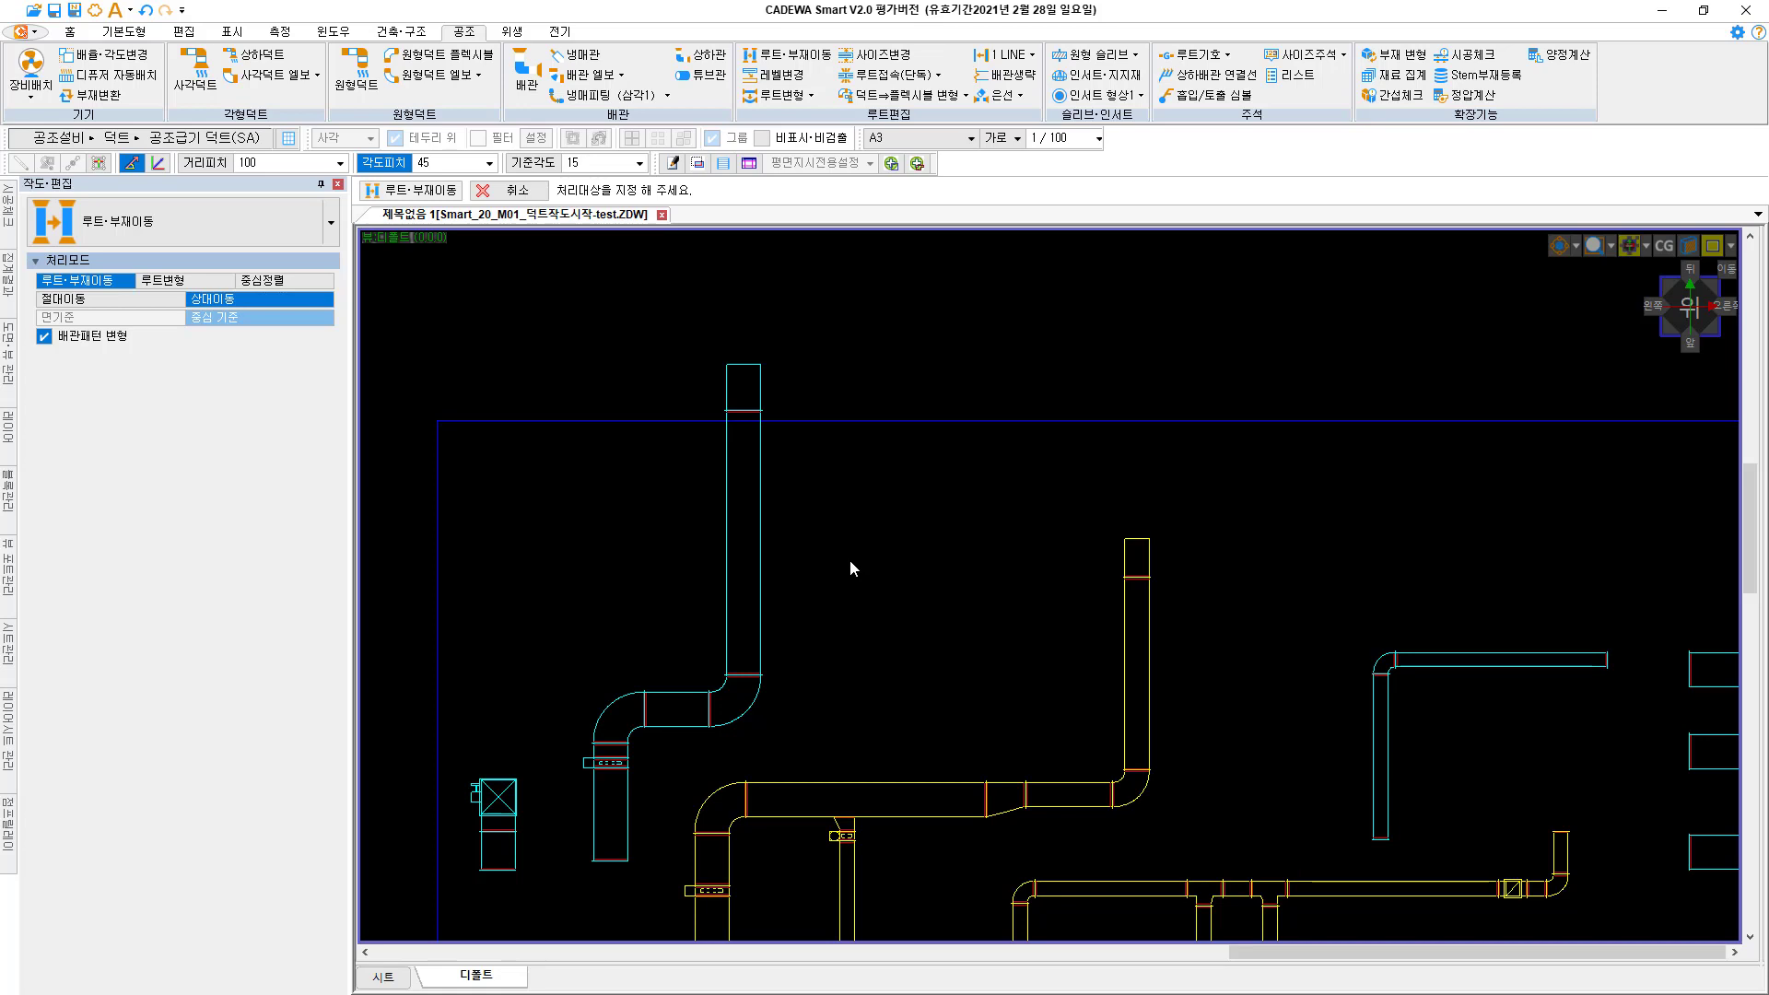
Shift the cyan vertical run to the right with relative movement, taking the distance between the two ends of the yellow duct's reducer
left_click(744, 577)
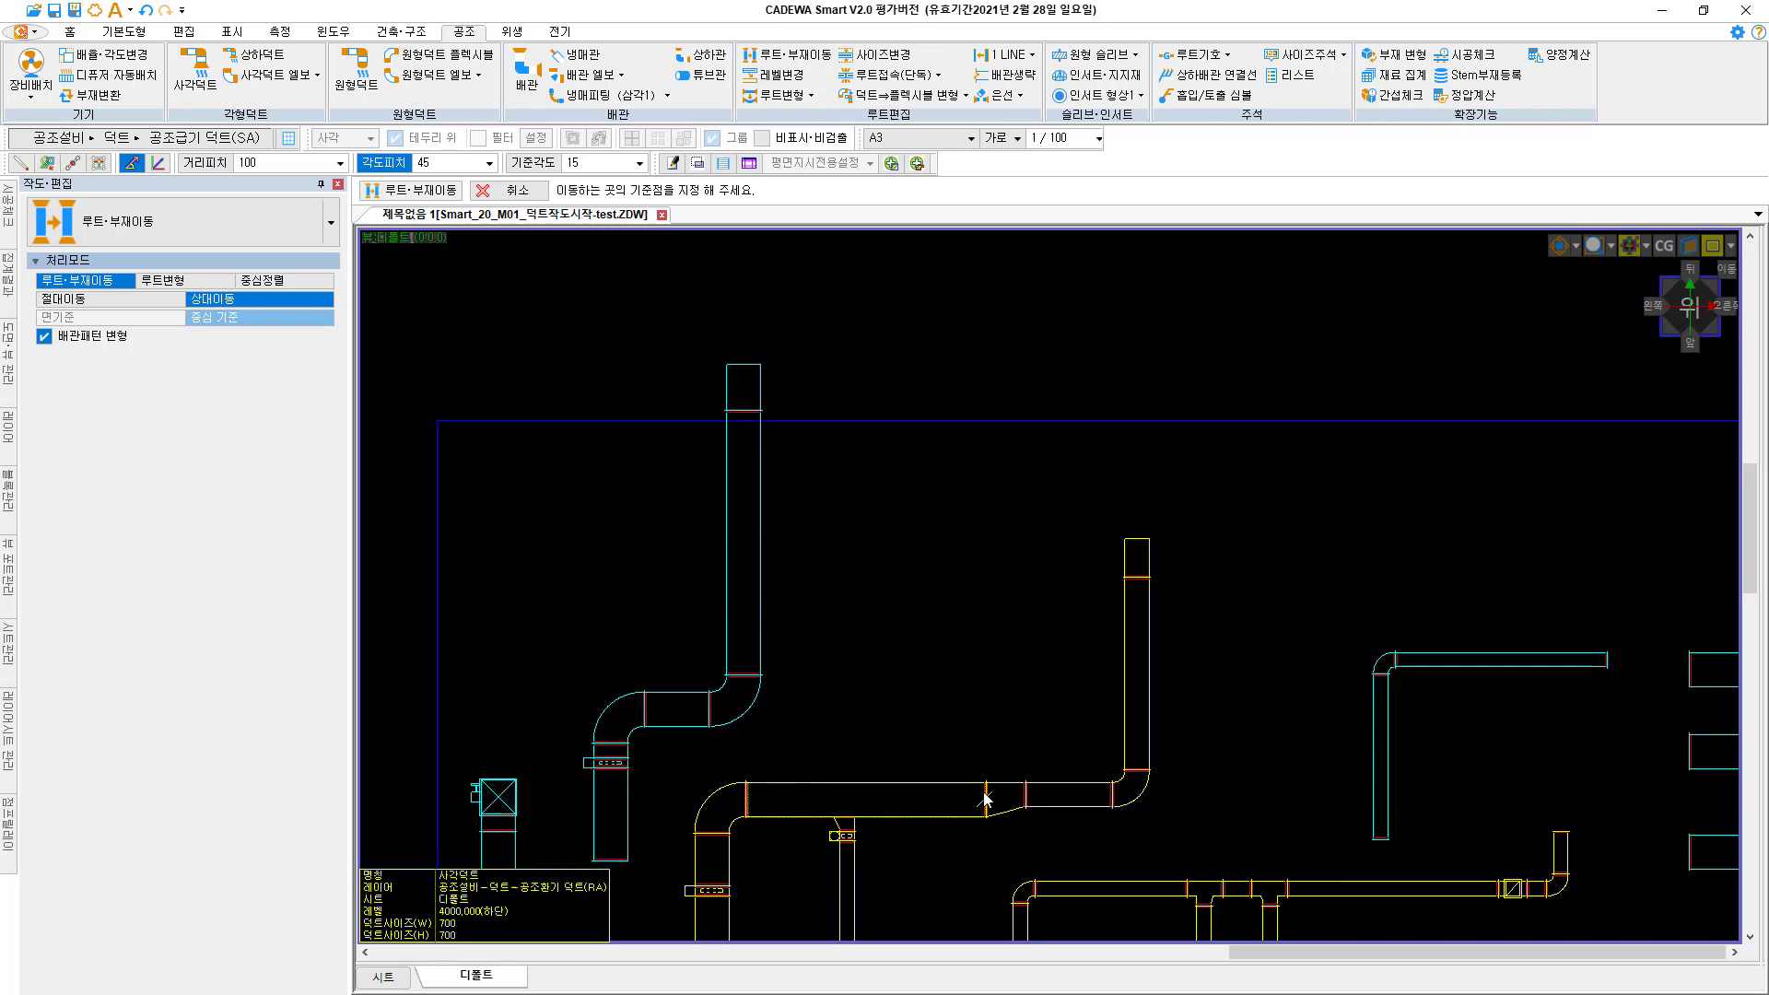
scroll(985, 801, "up", 3)
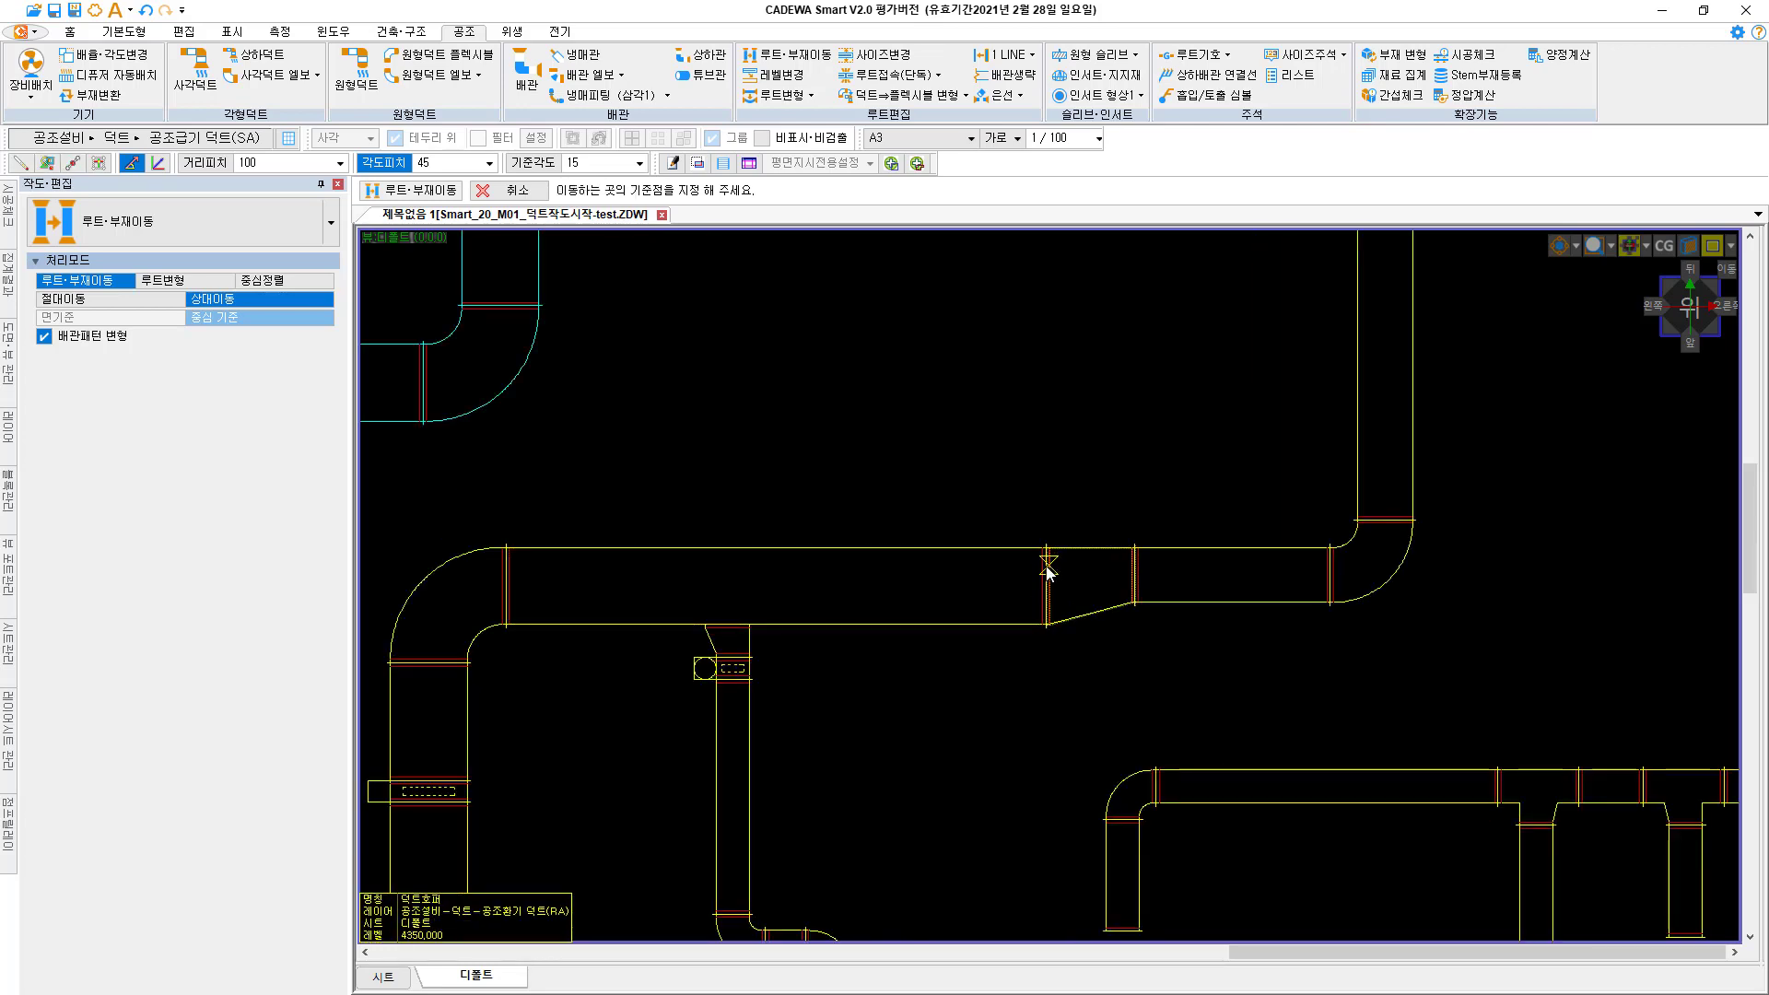
left_click(1047, 568)
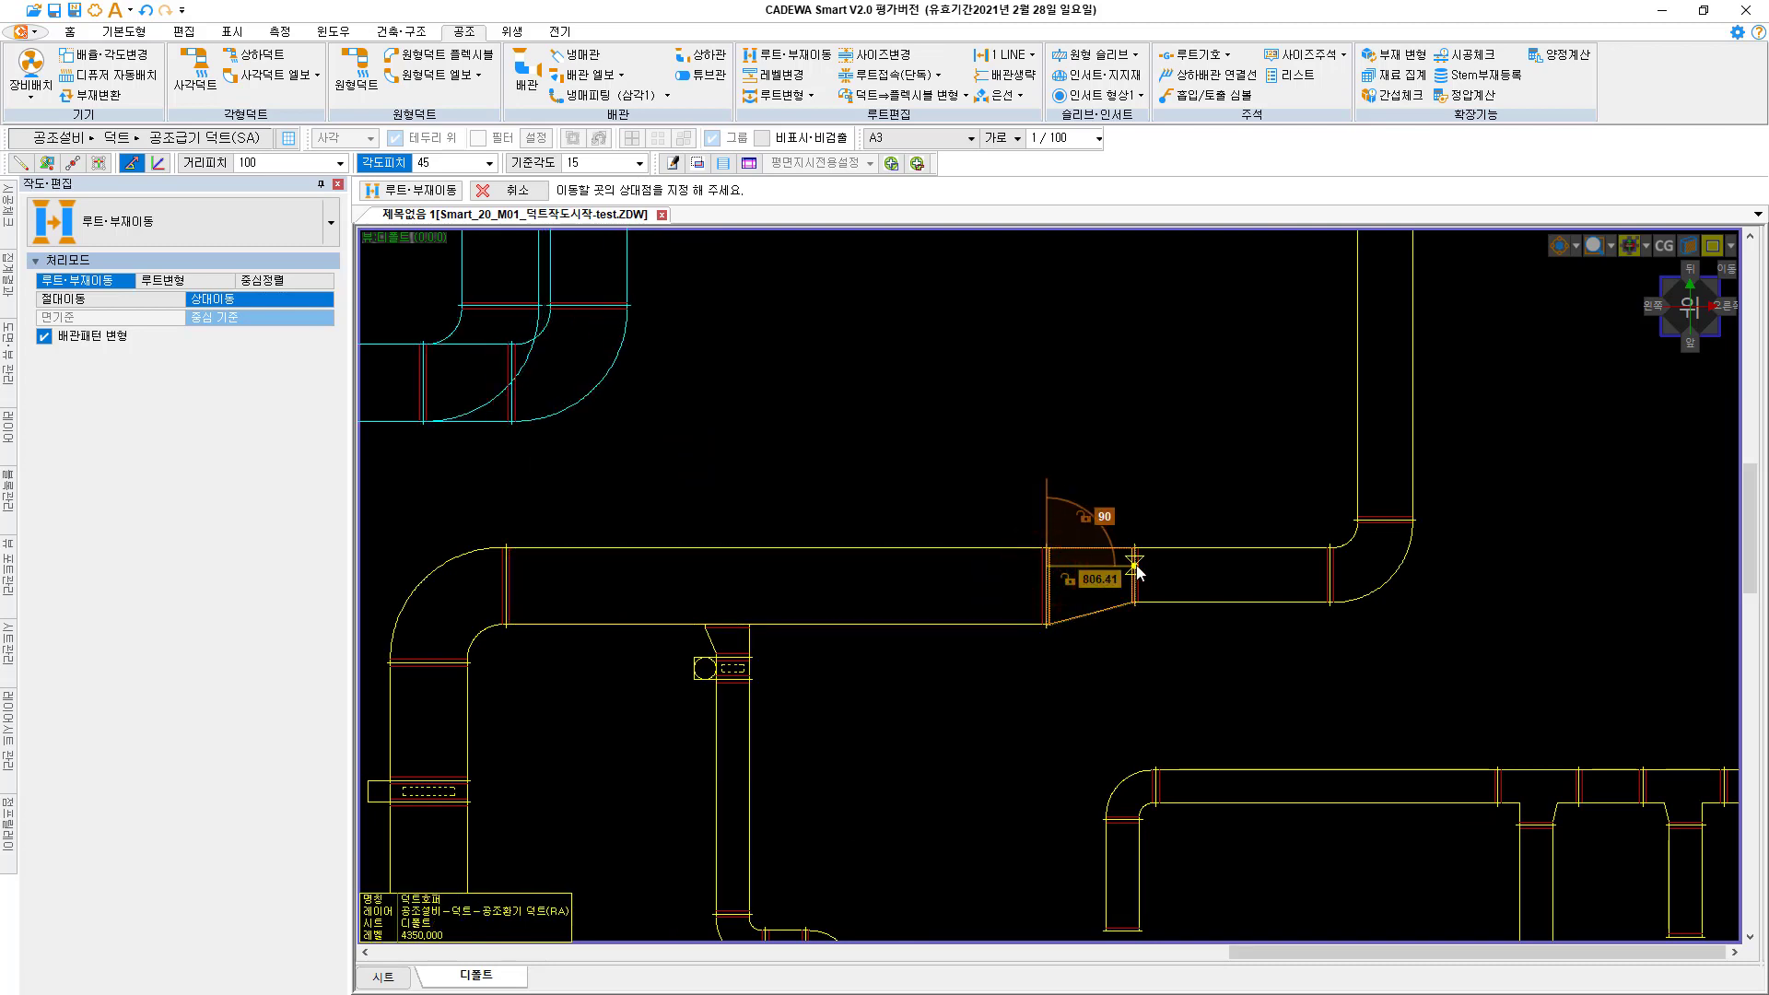
left_click(1137, 571)
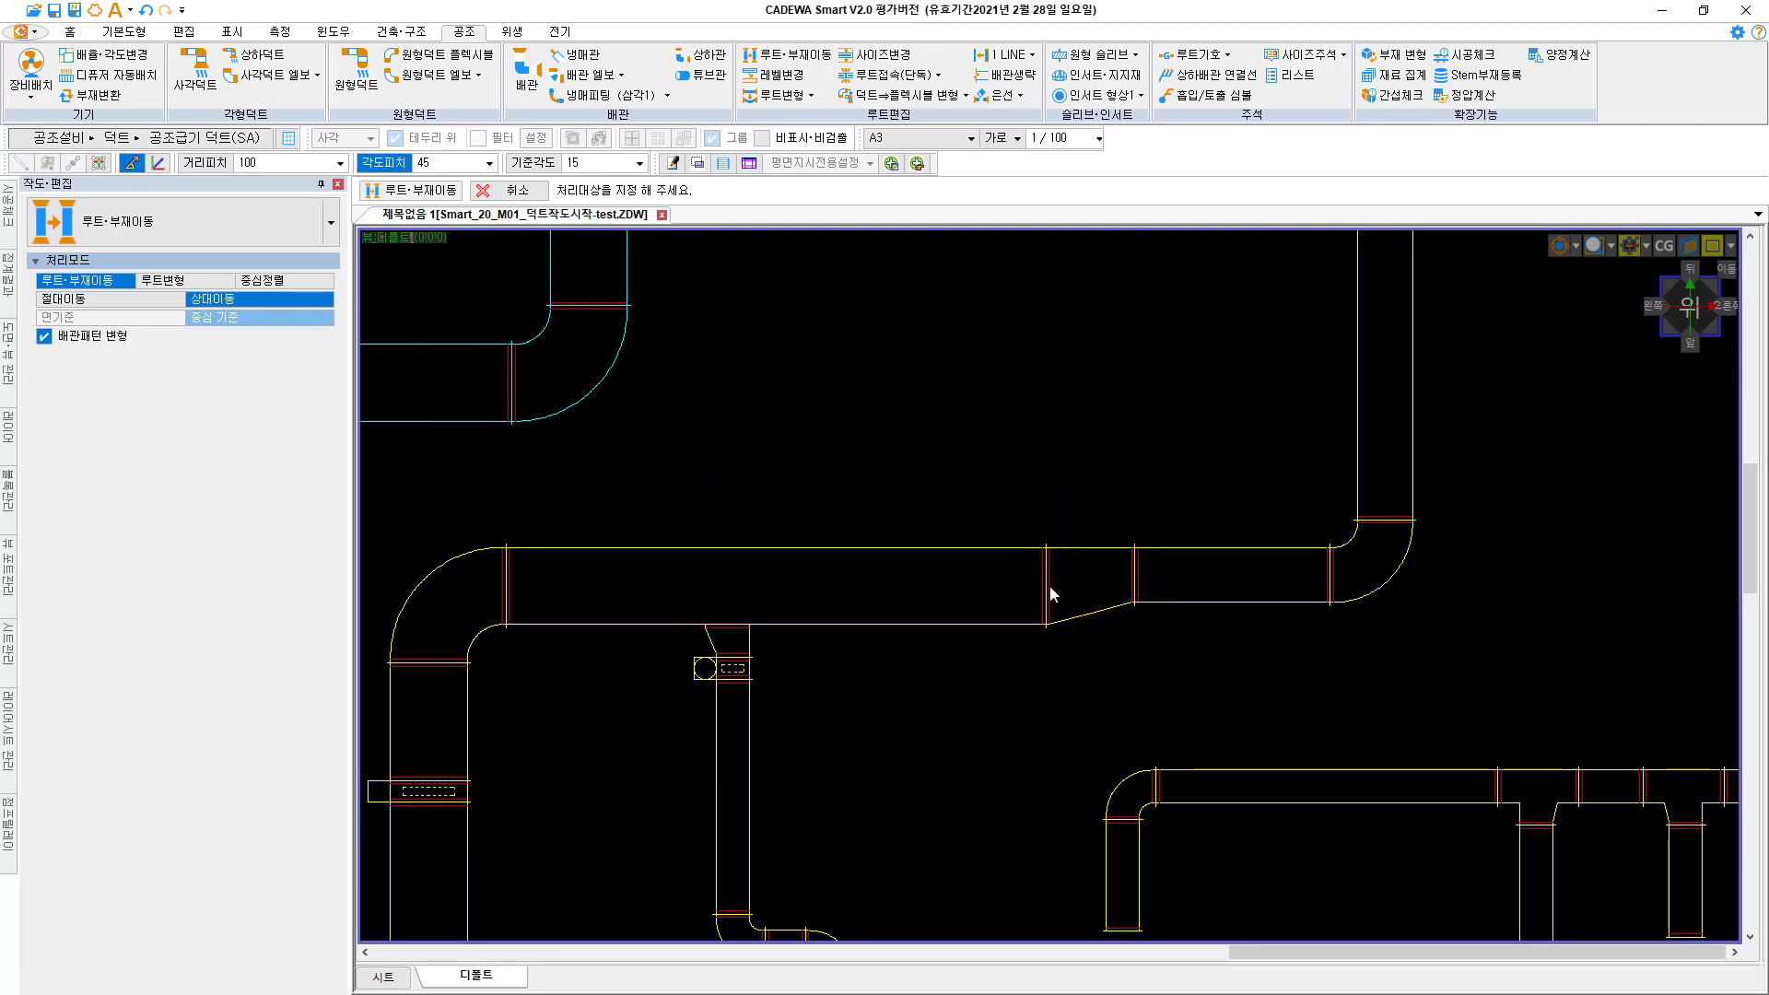
Move the yellow duct's reducer 2000 to the left along the duct using relative movement
scroll(1054, 582, "down", 4)
middle_click_drag(1053, 576, 935, 577)
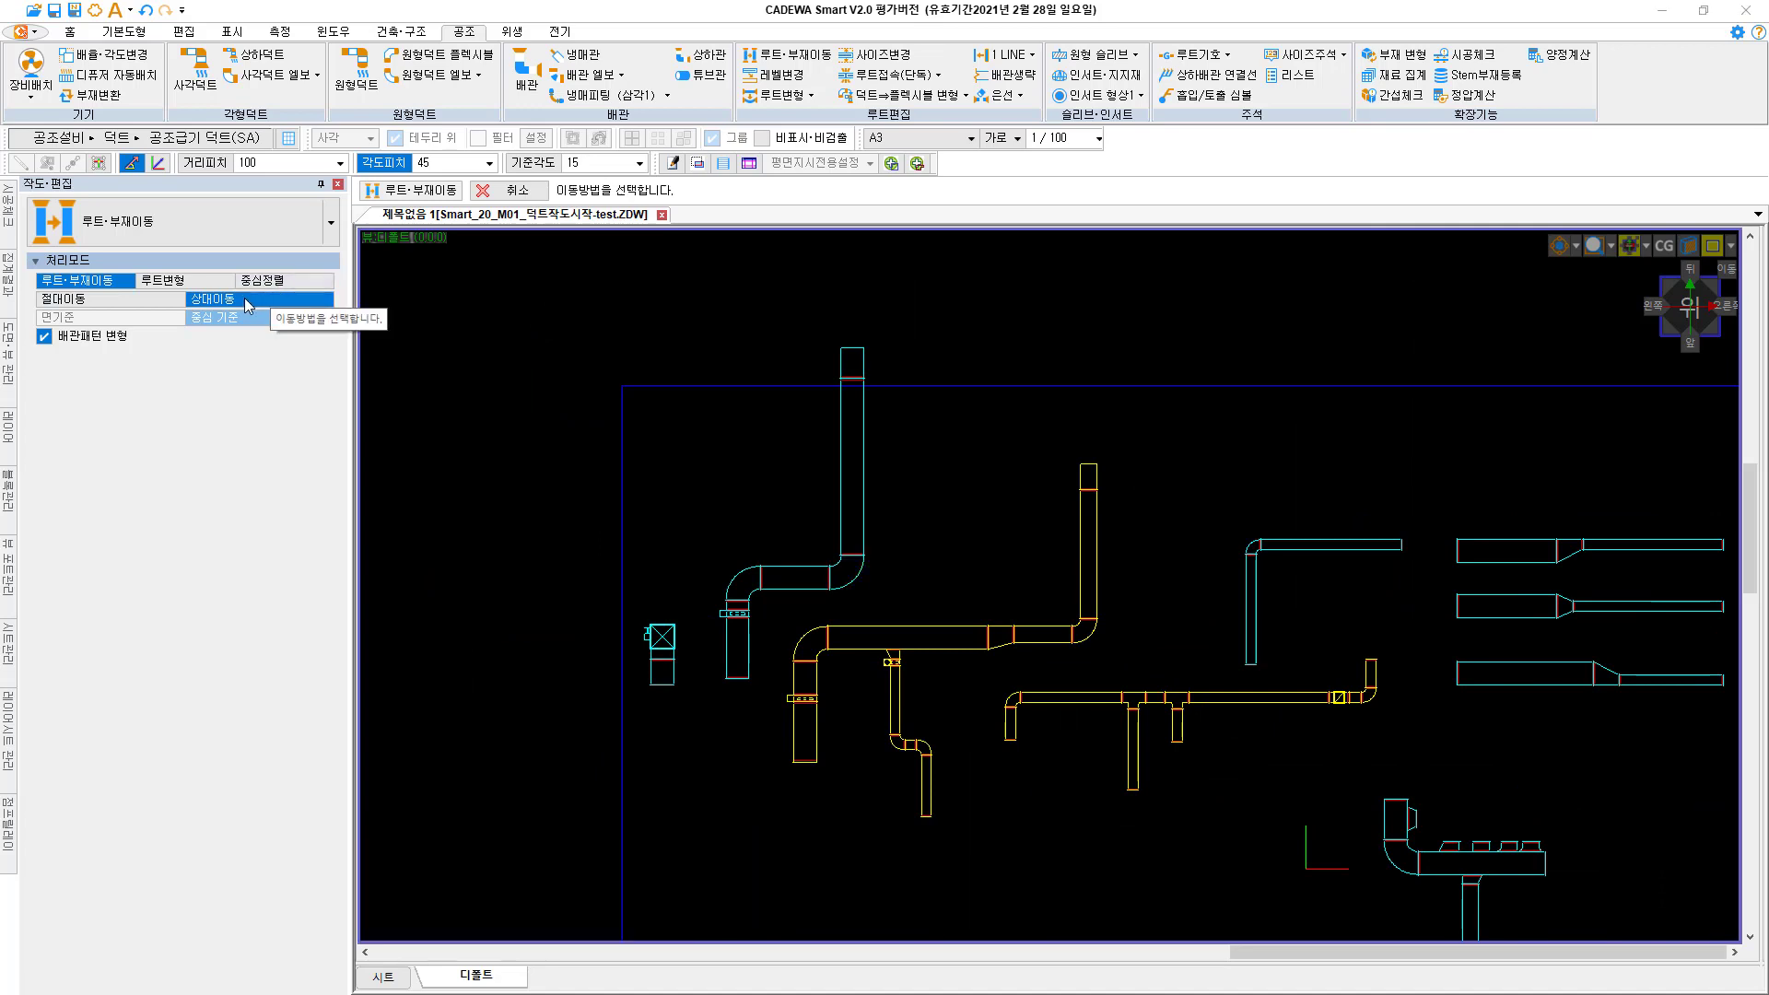
scroll(754, 389, "up", 5)
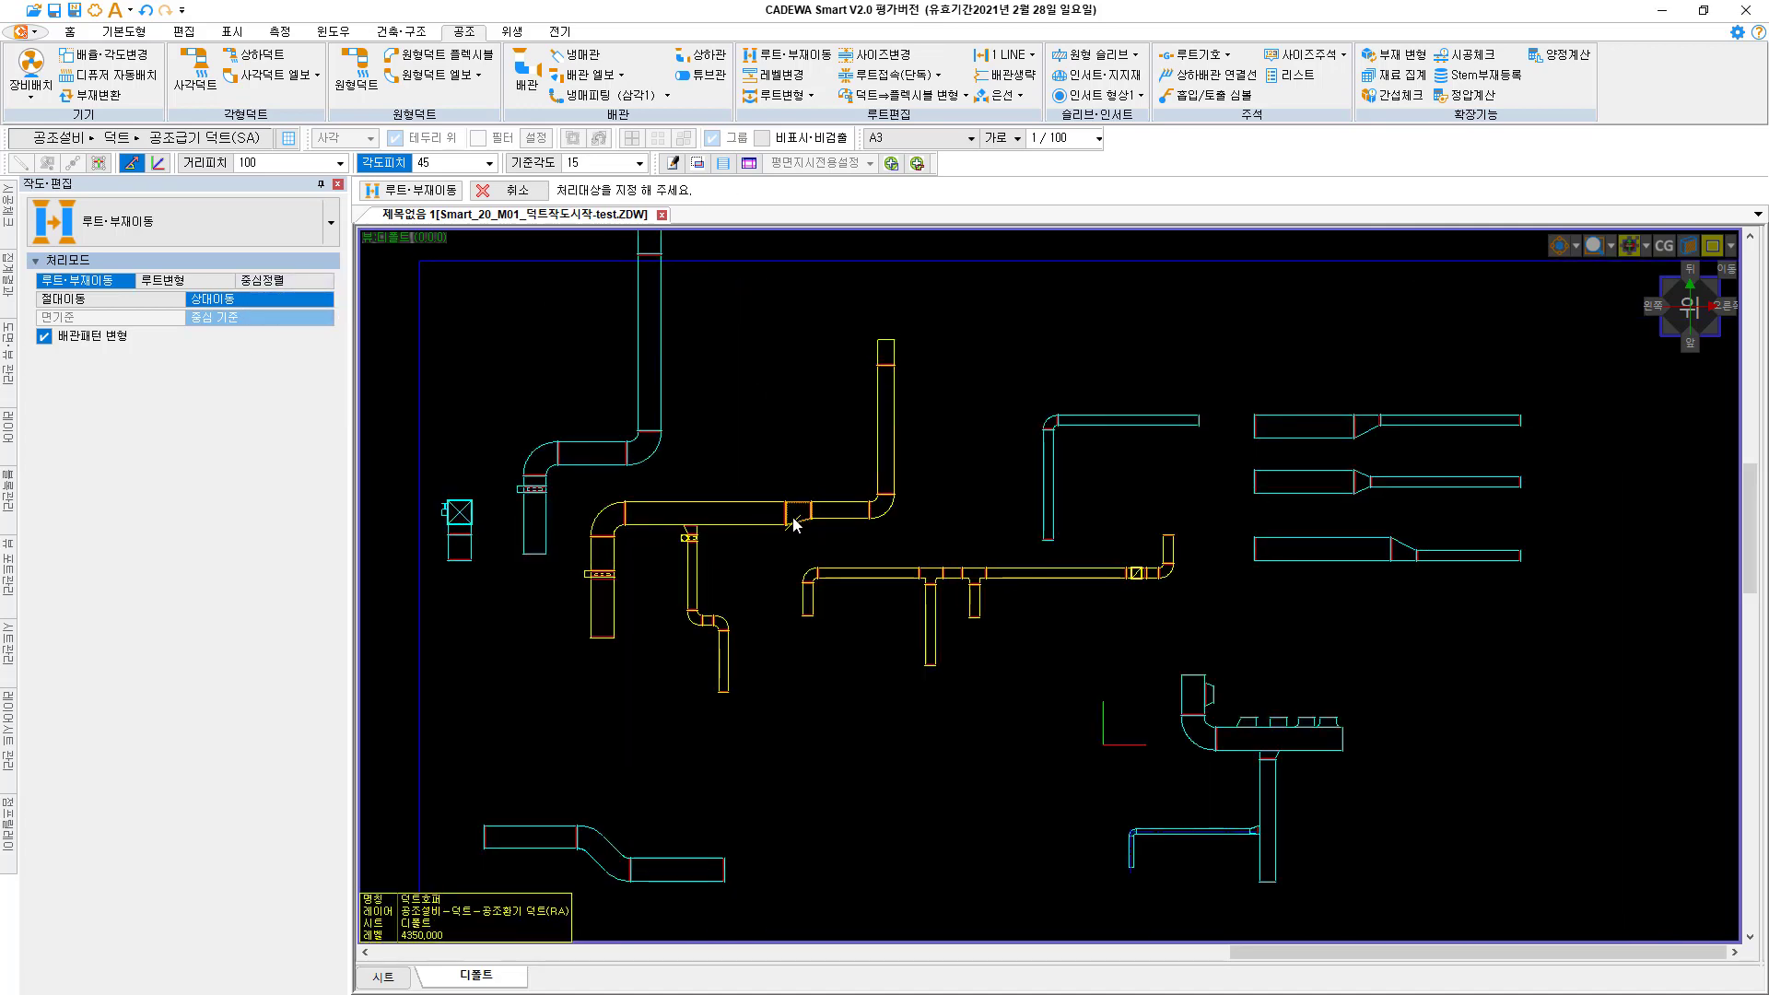
left_click(1068, 539)
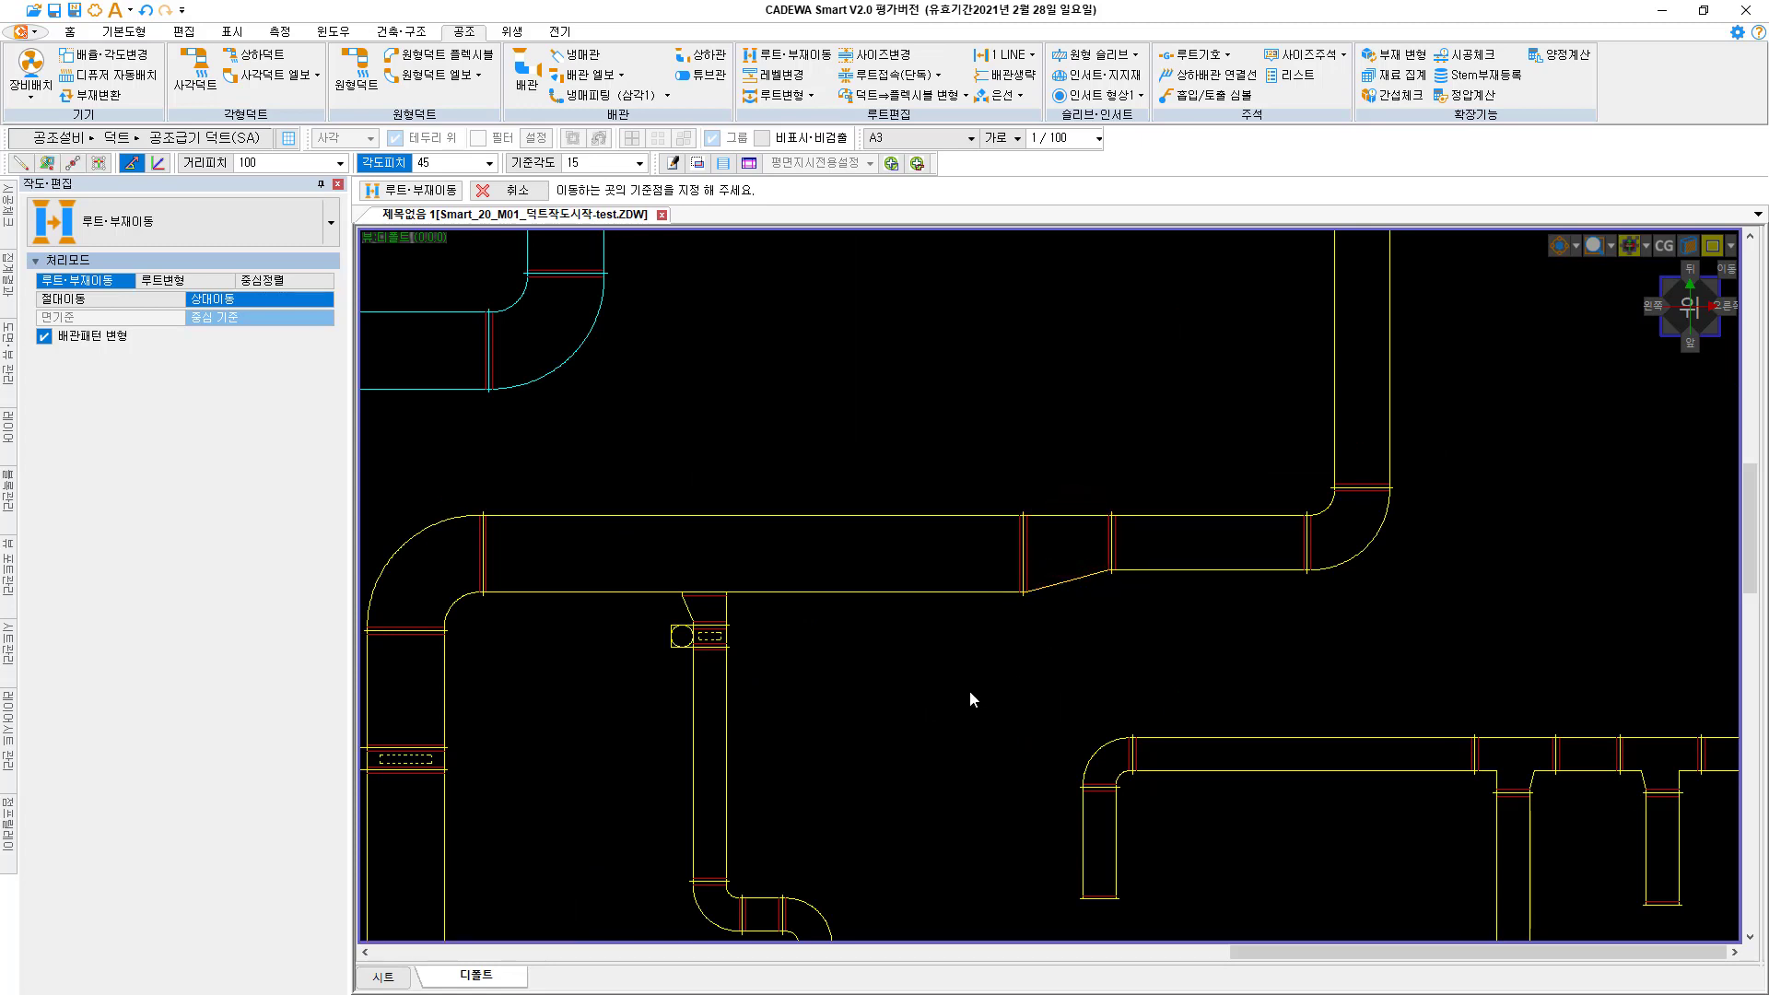
left_click(919, 671)
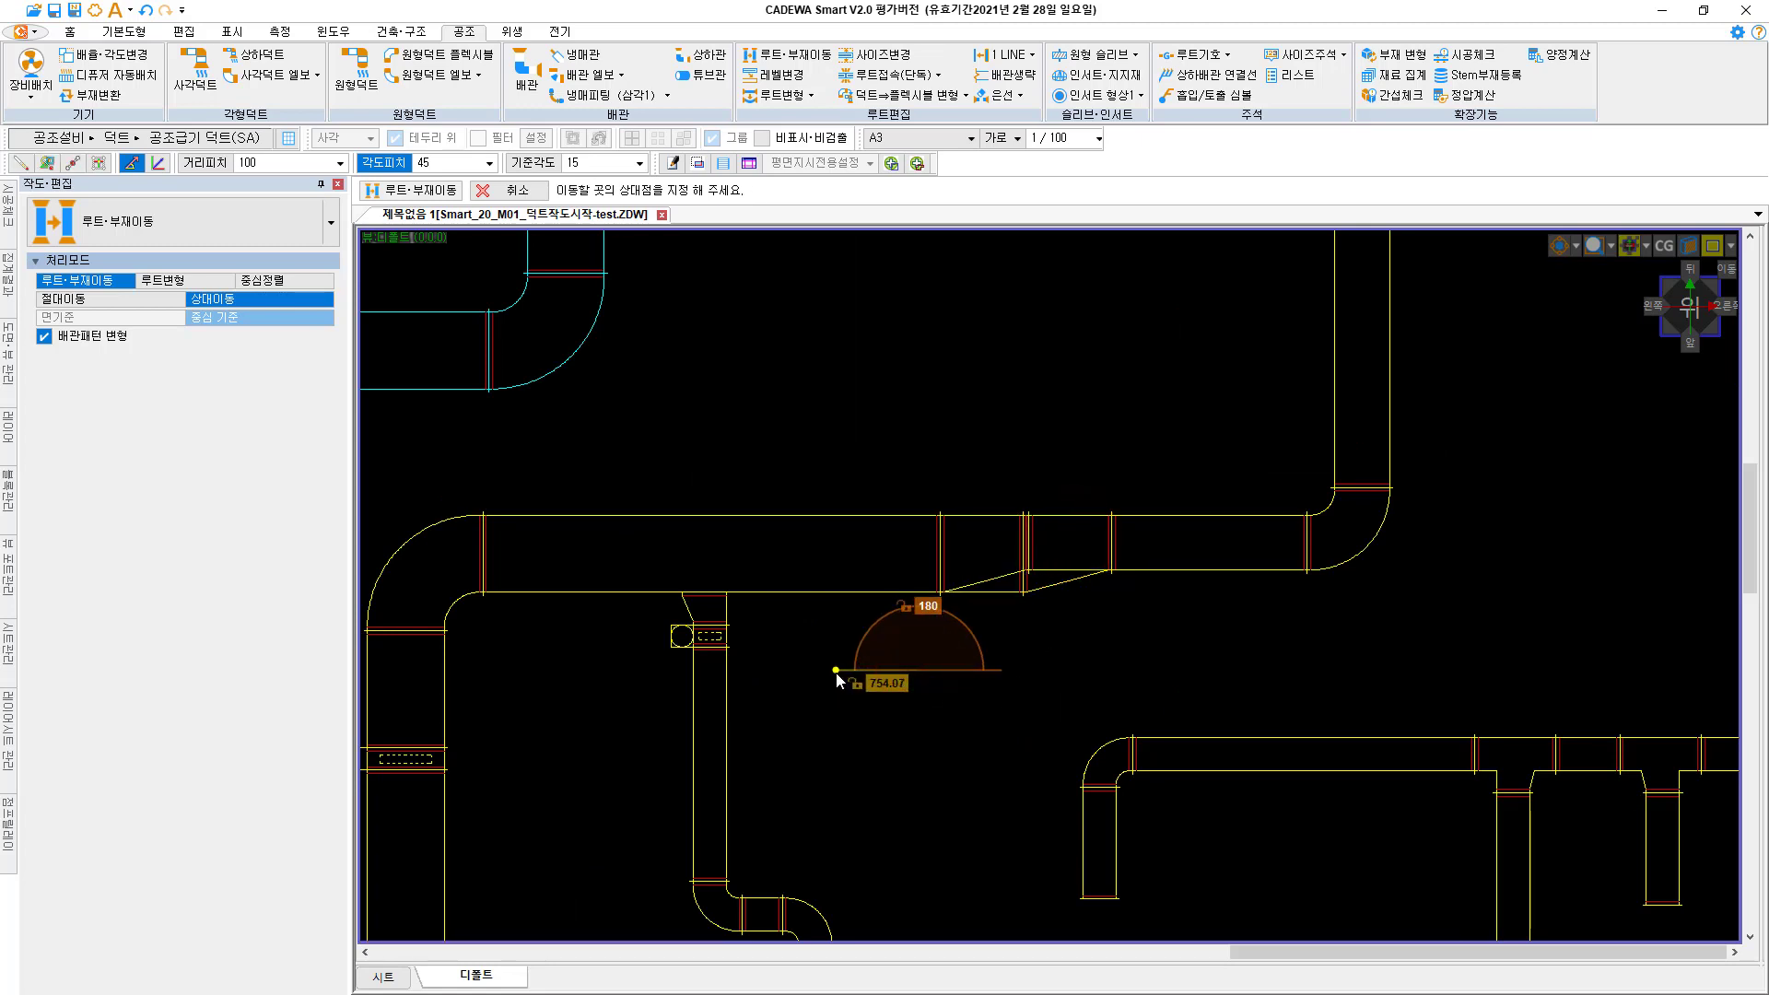
type("2,000")
key("Return")
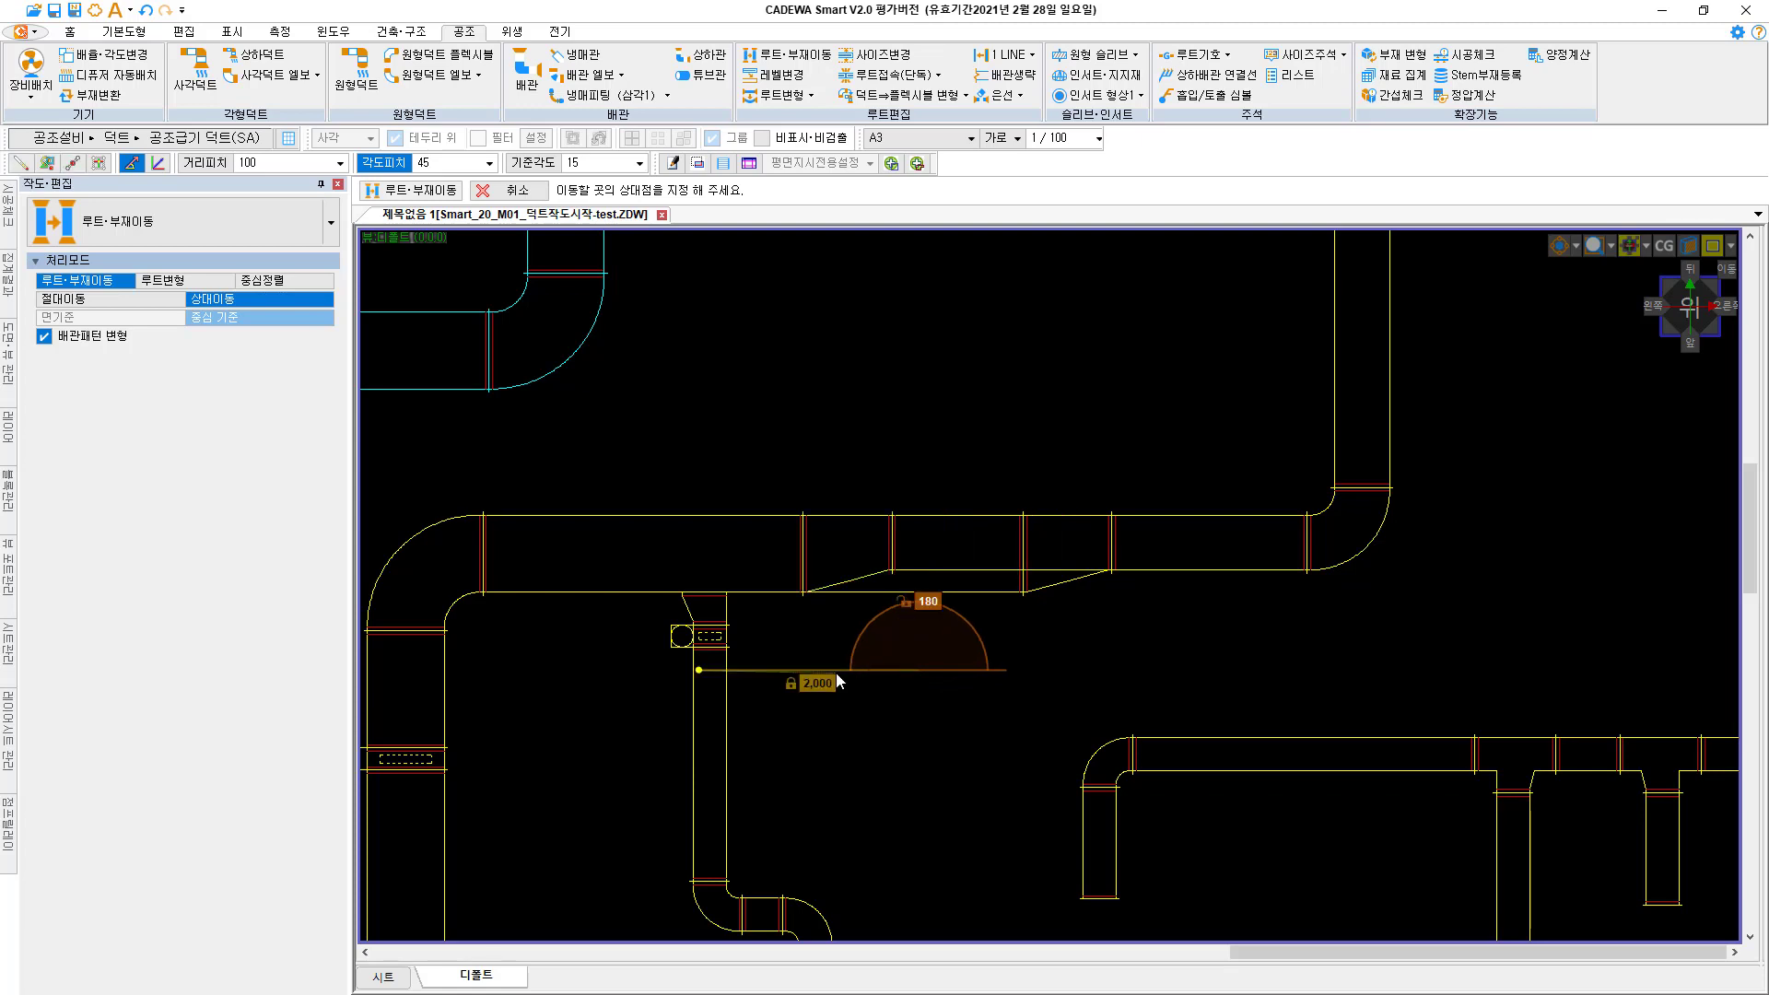
left_click(819, 675)
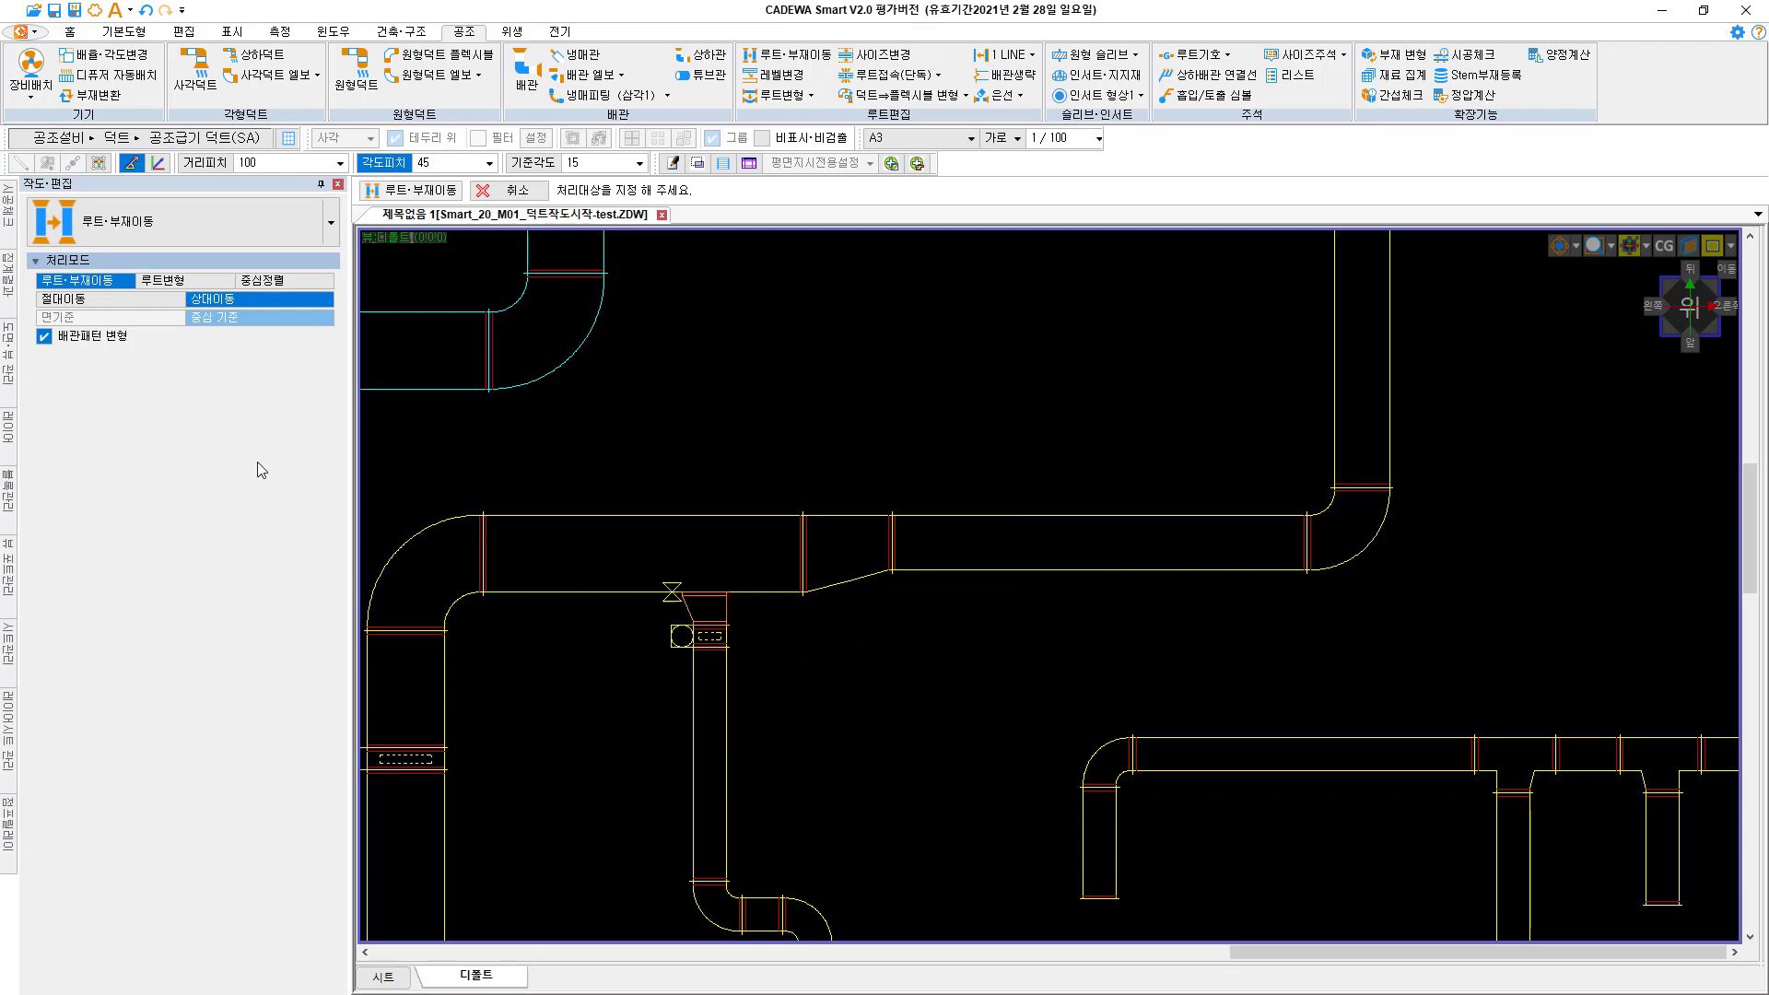
Move the yellow duct's reducer 2000 to the right along the duct using absolute movement (절대이동)
left_click(110, 299)
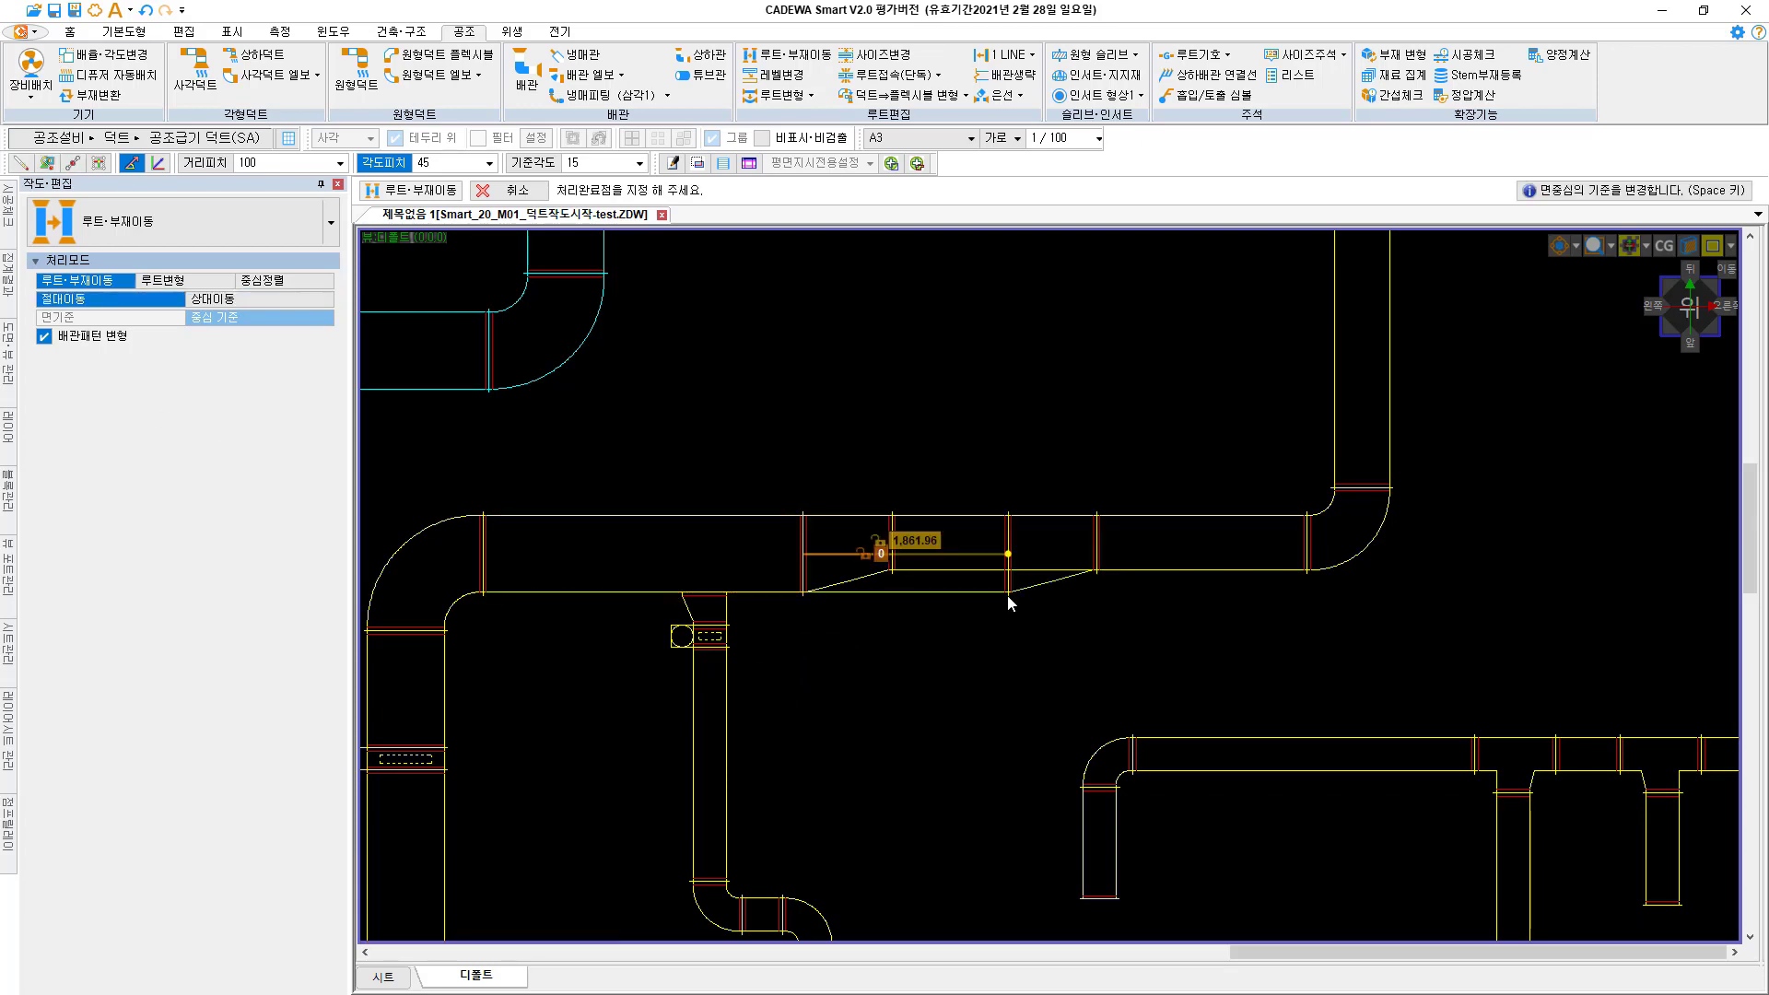
left_click(841, 583)
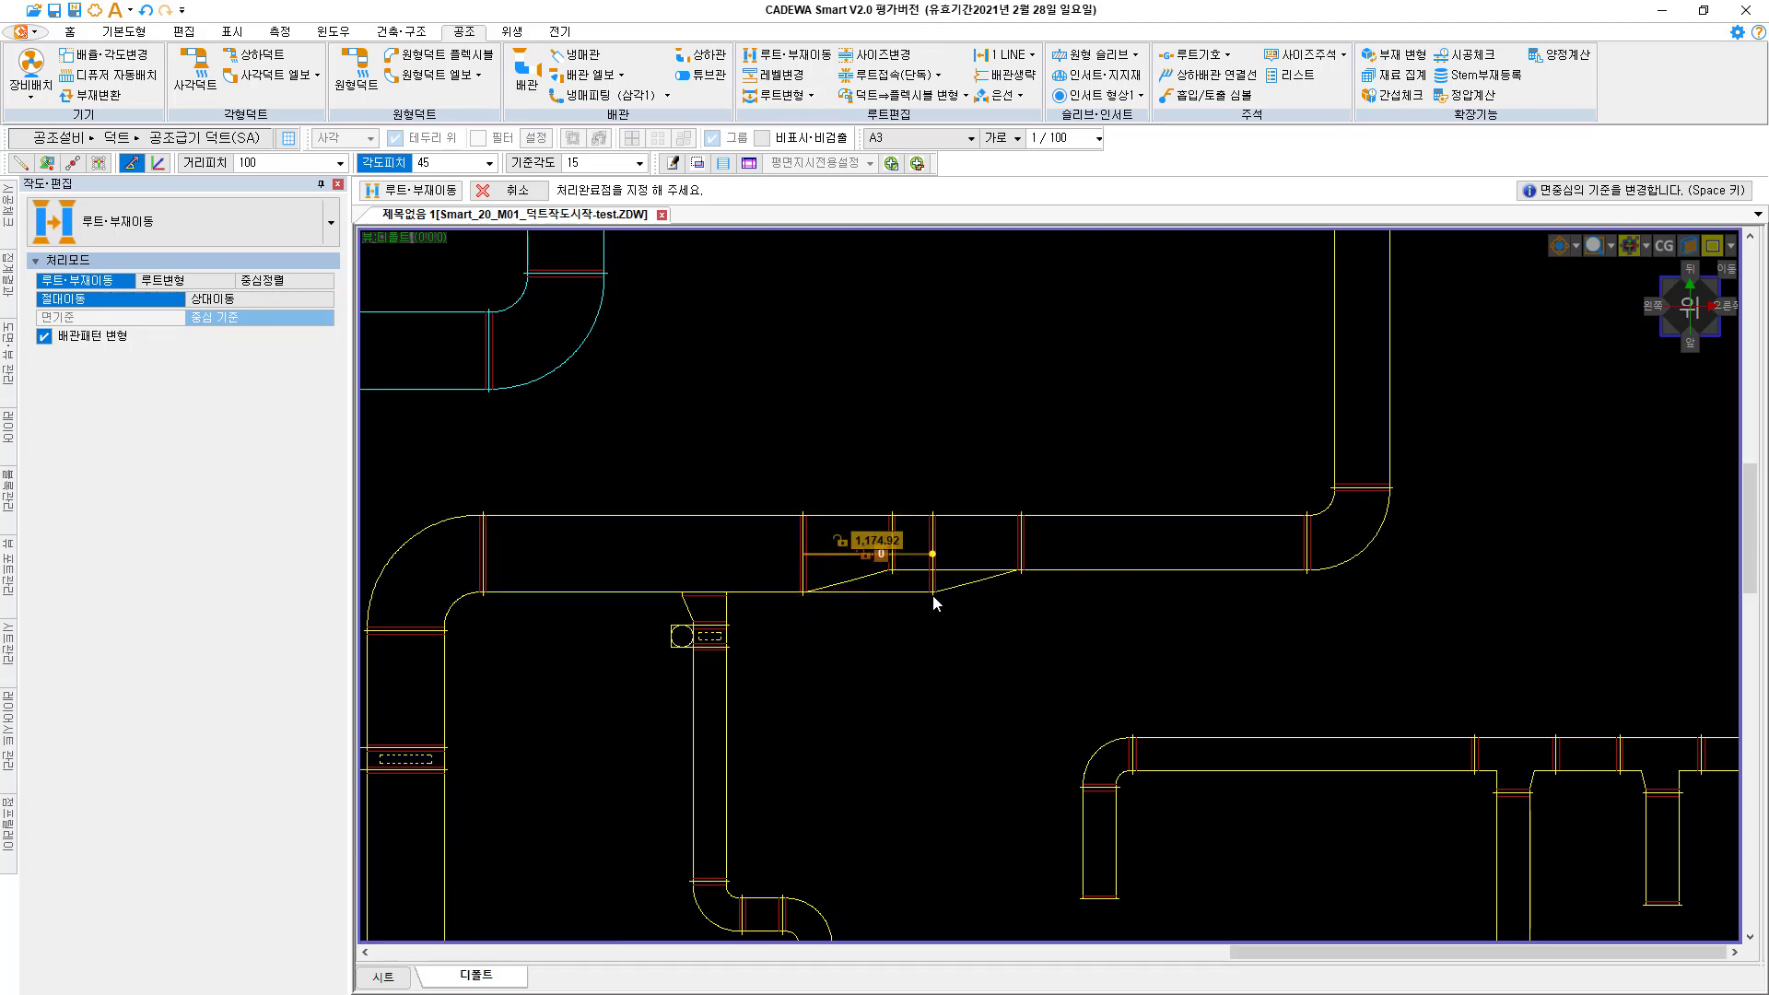
key("Escape")
left_click(876, 576)
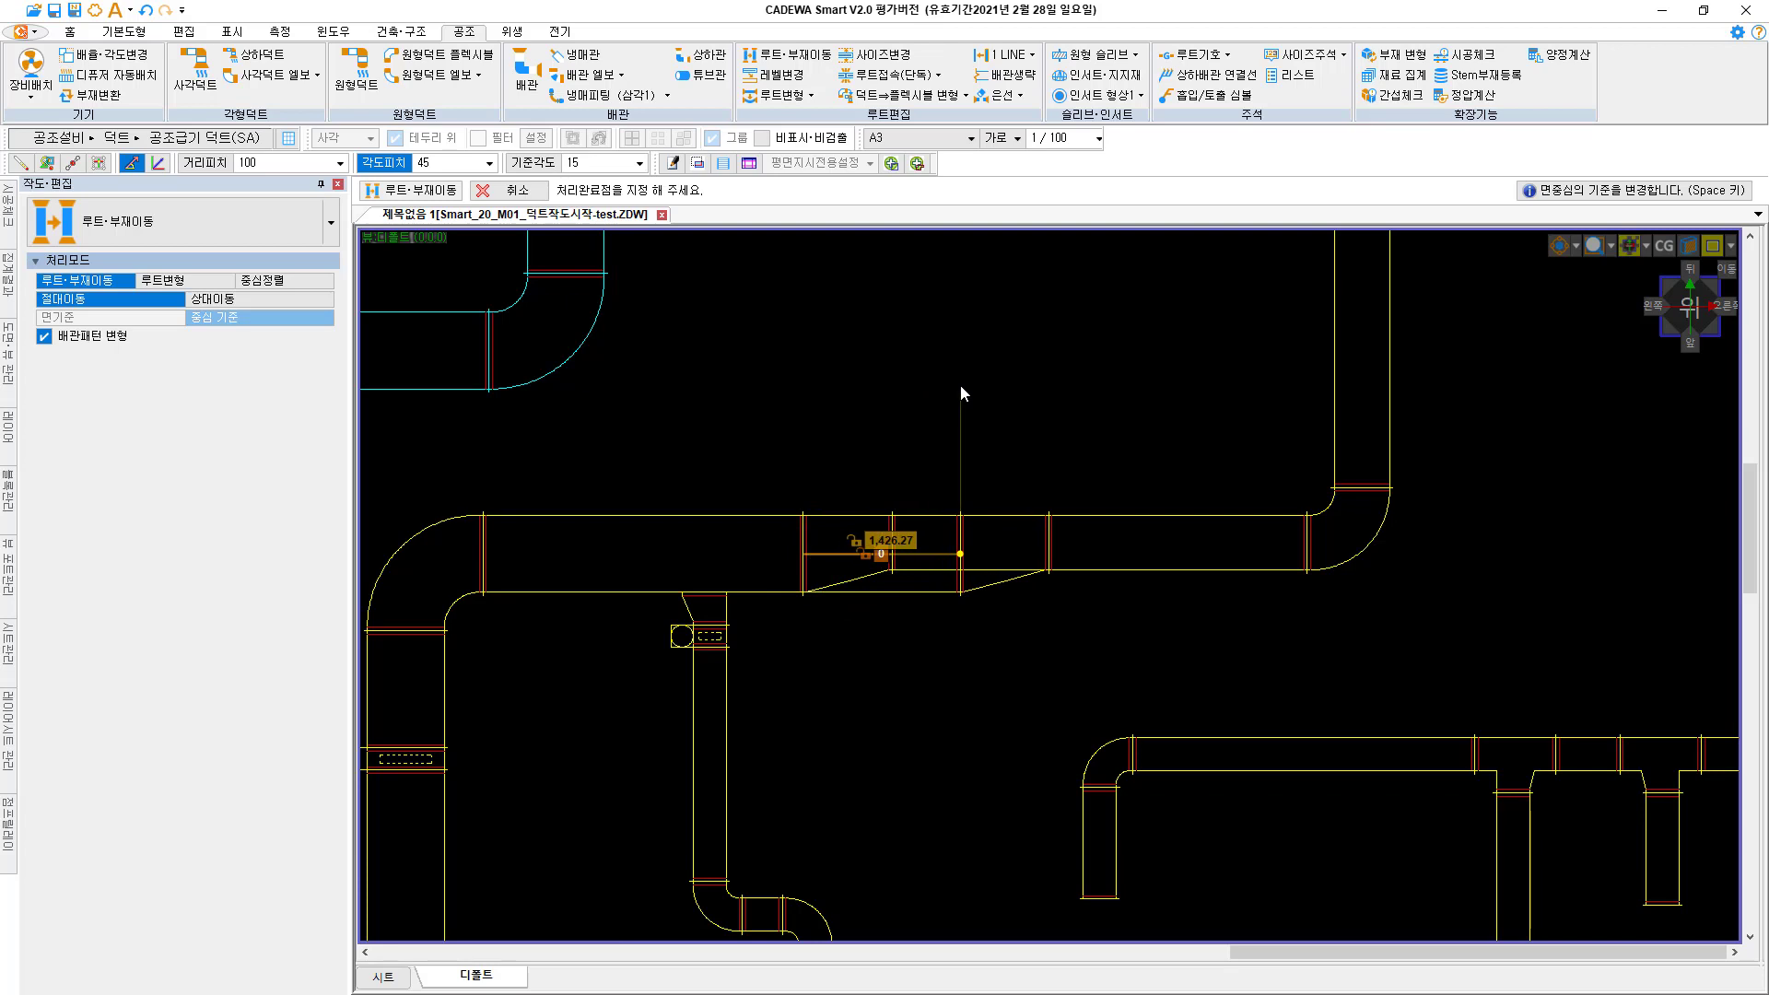
type("2000")
key("Return")
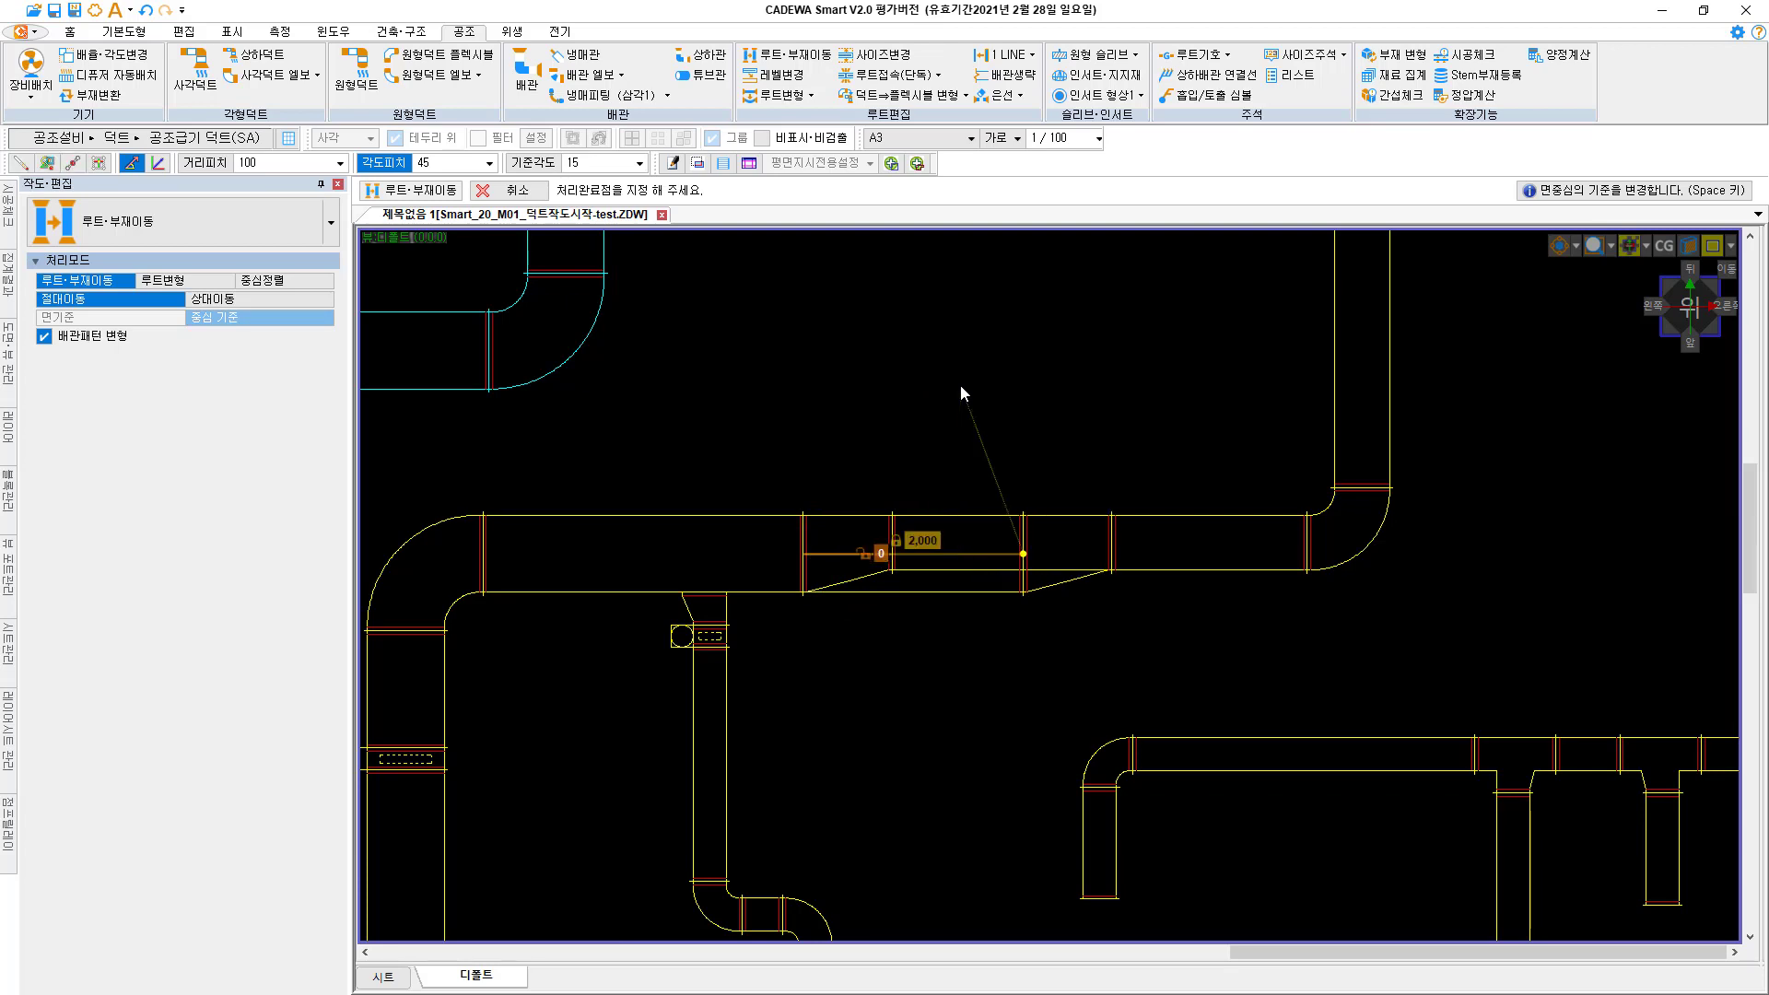
left_click(959, 389)
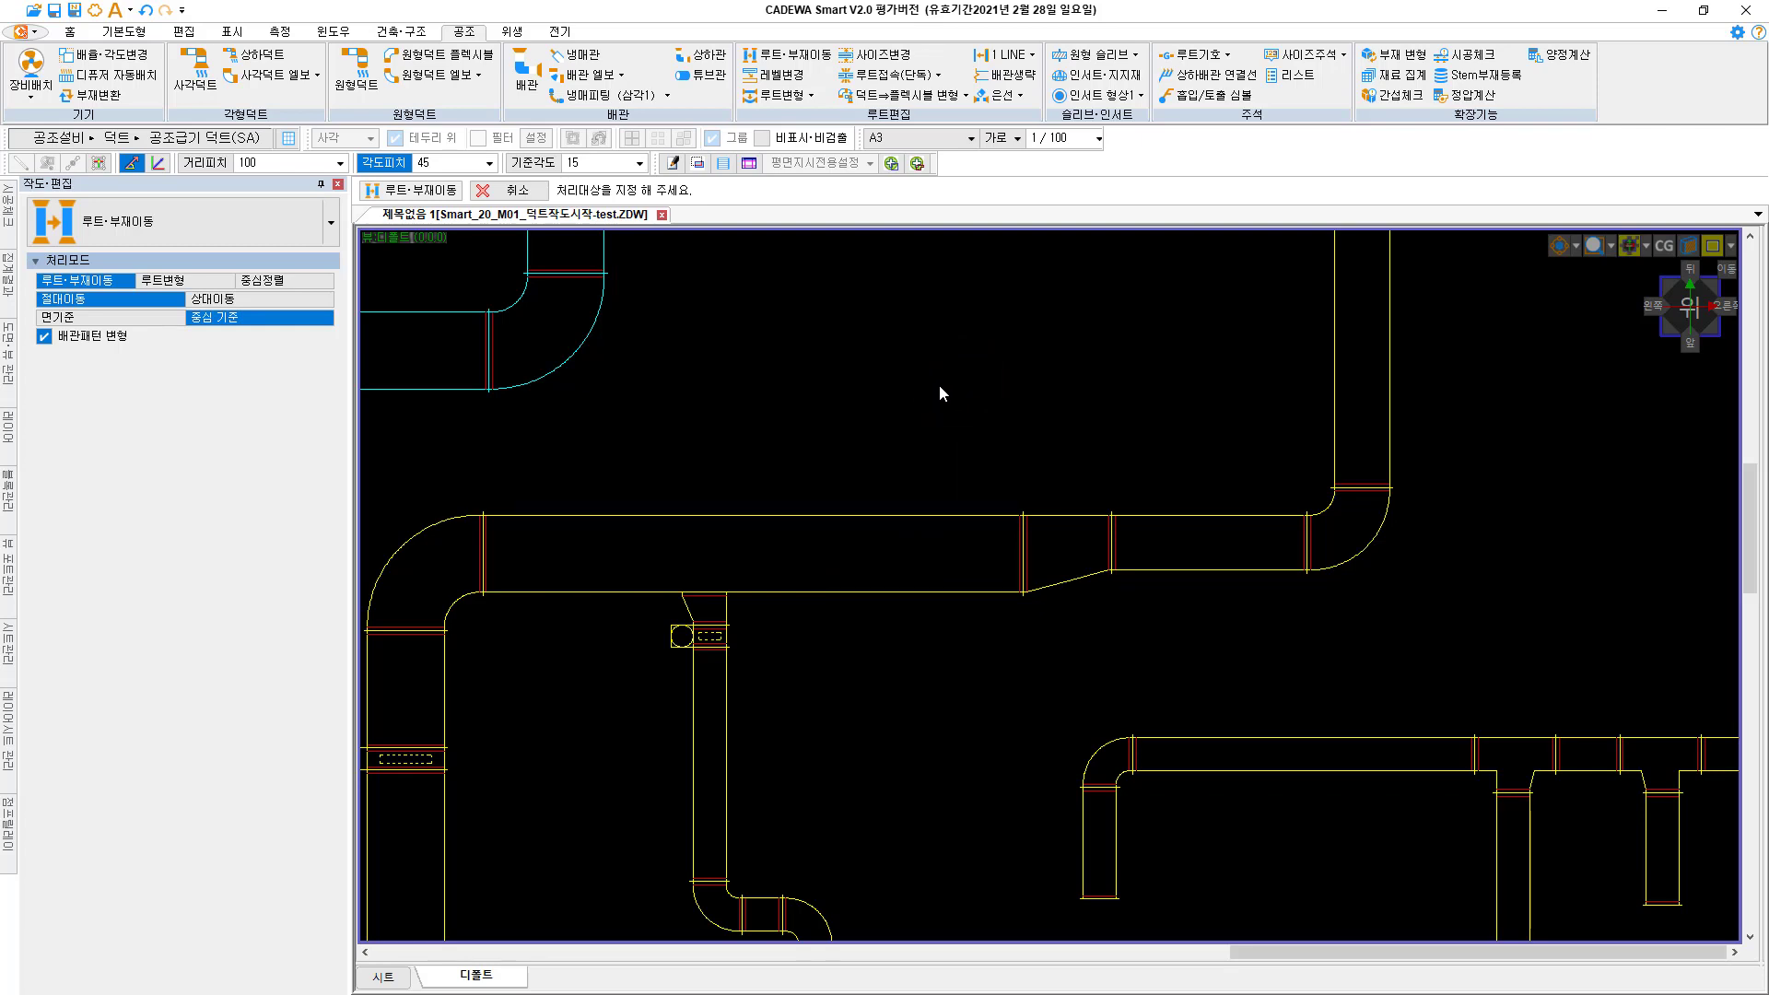
Try to move the long vertical branch duct about 550 to the left along the yellow horizontal duct with absolute movement
middle_click_drag(1512, 887, 1170, 783)
left_click(1170, 783)
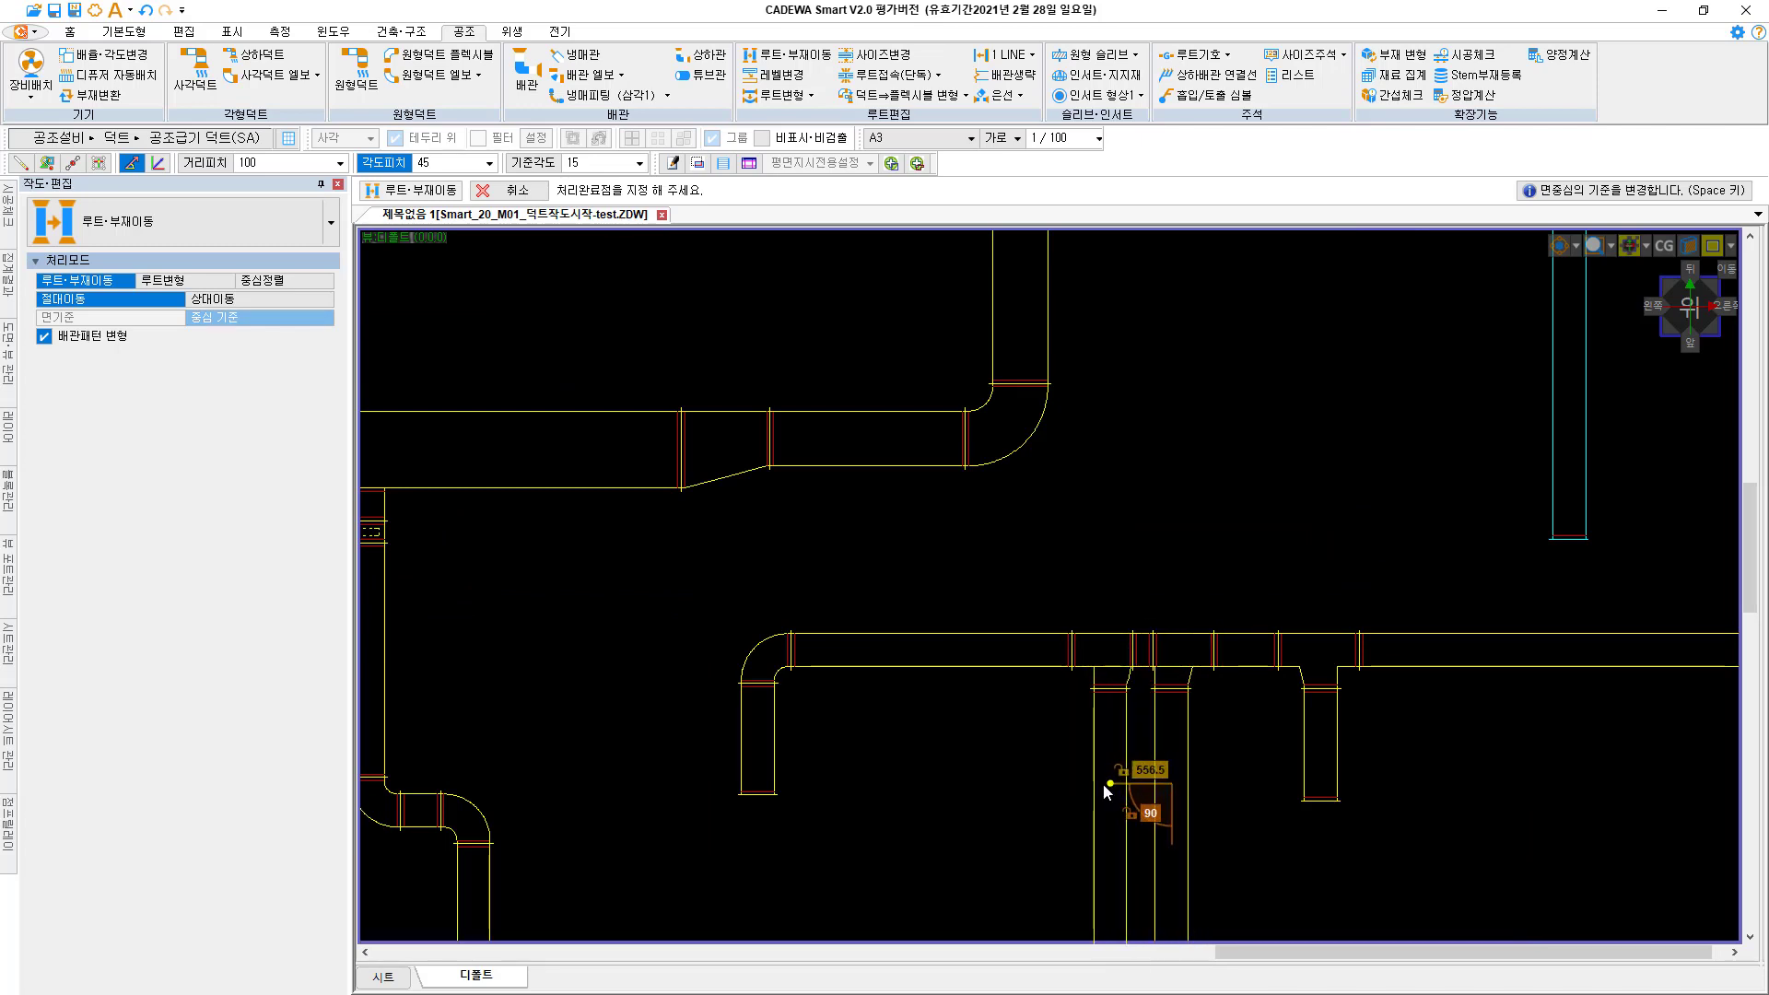
left_click(1108, 779)
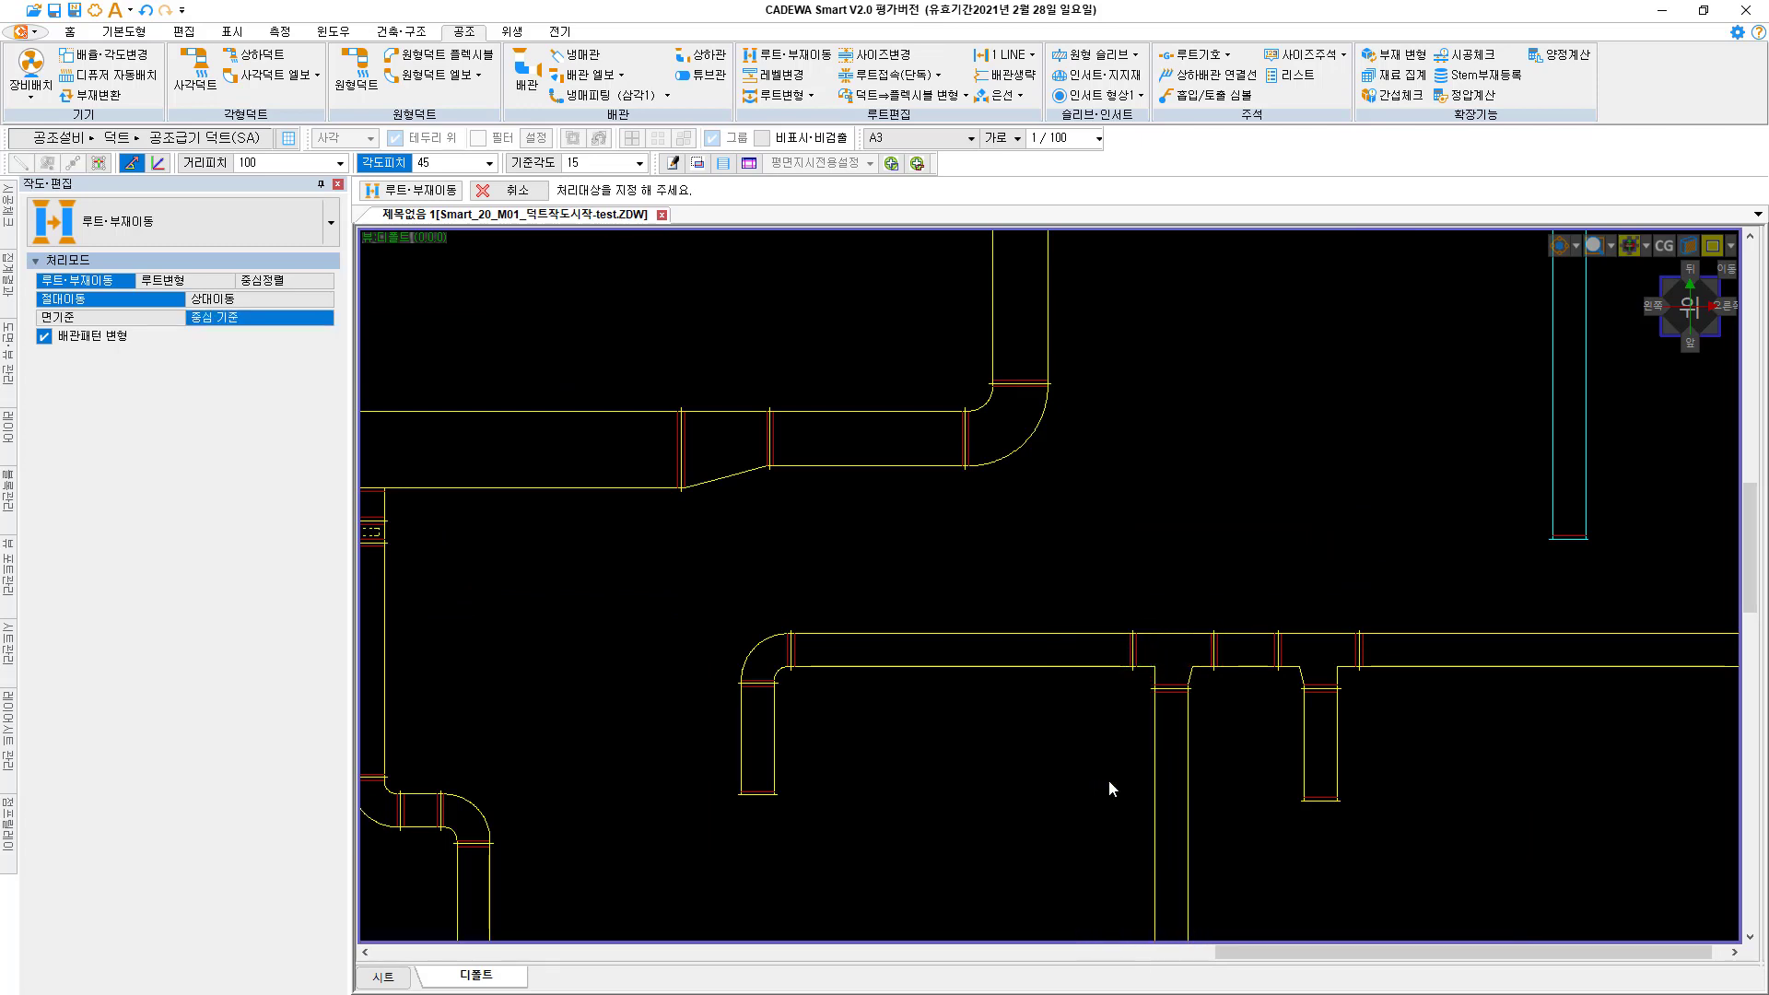
Move the long vertical branch duct to the left with relative movement (상대이동), taking the distance between two points in empty space
left_click(260, 300)
left_click(1165, 786)
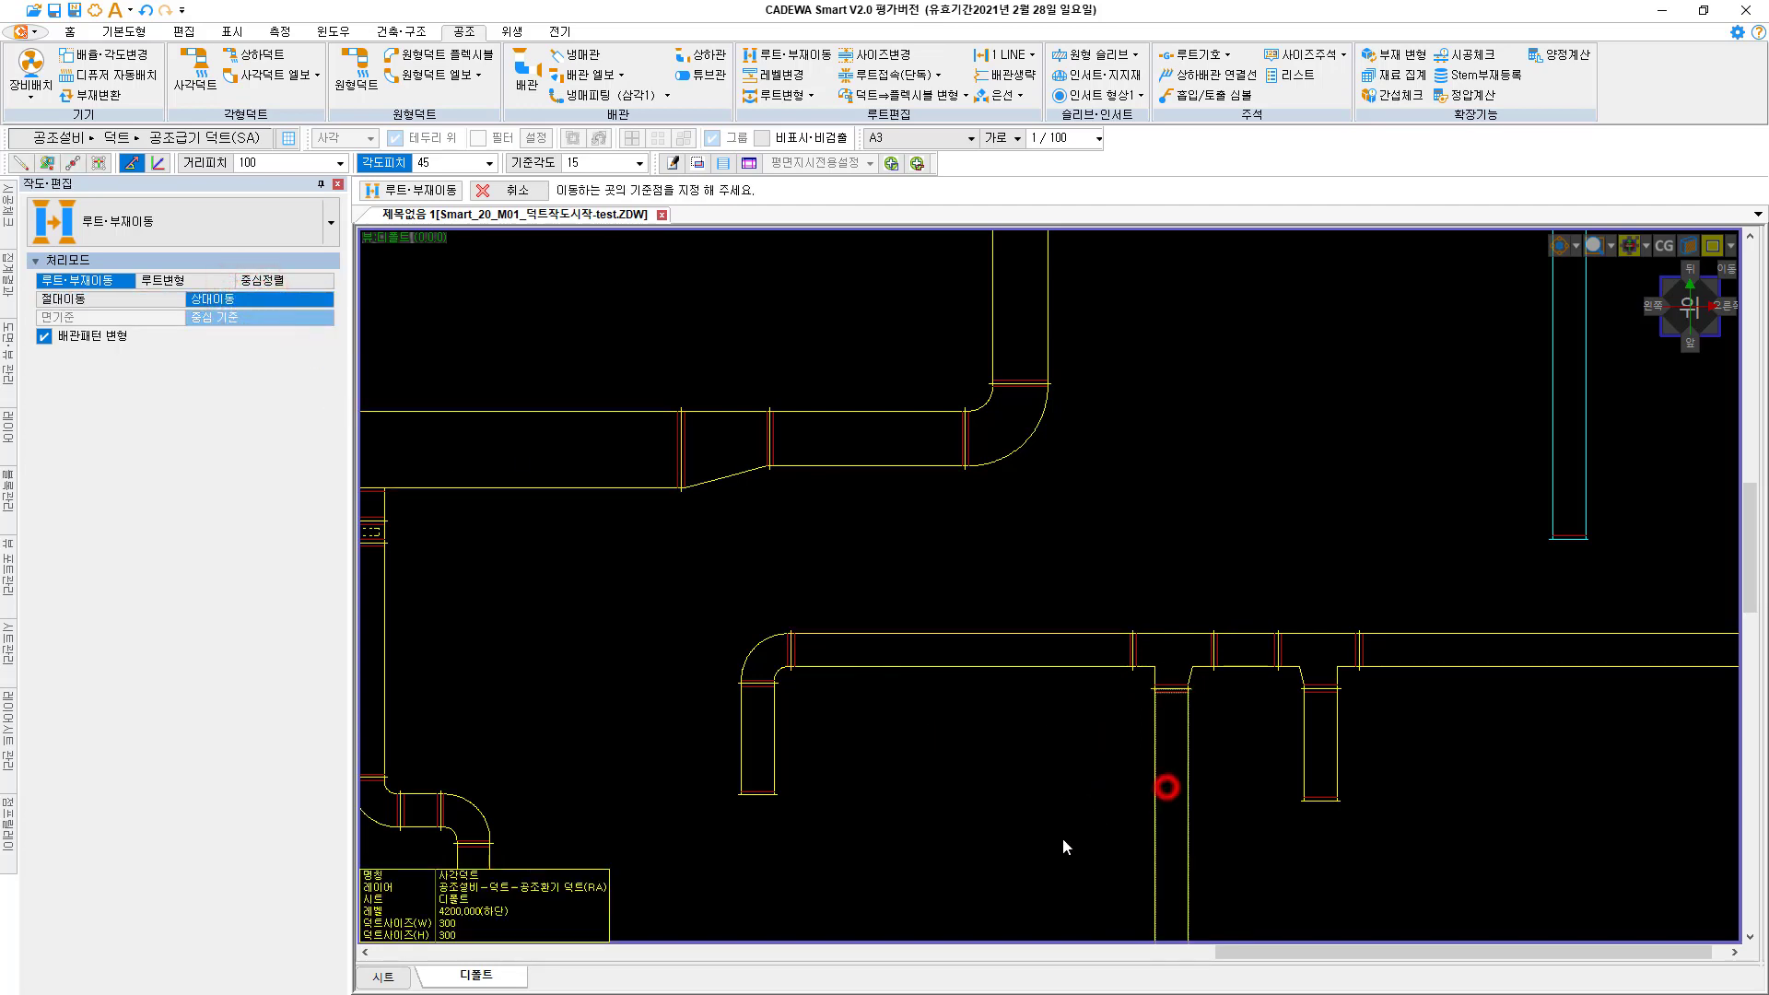
left_click(1007, 769)
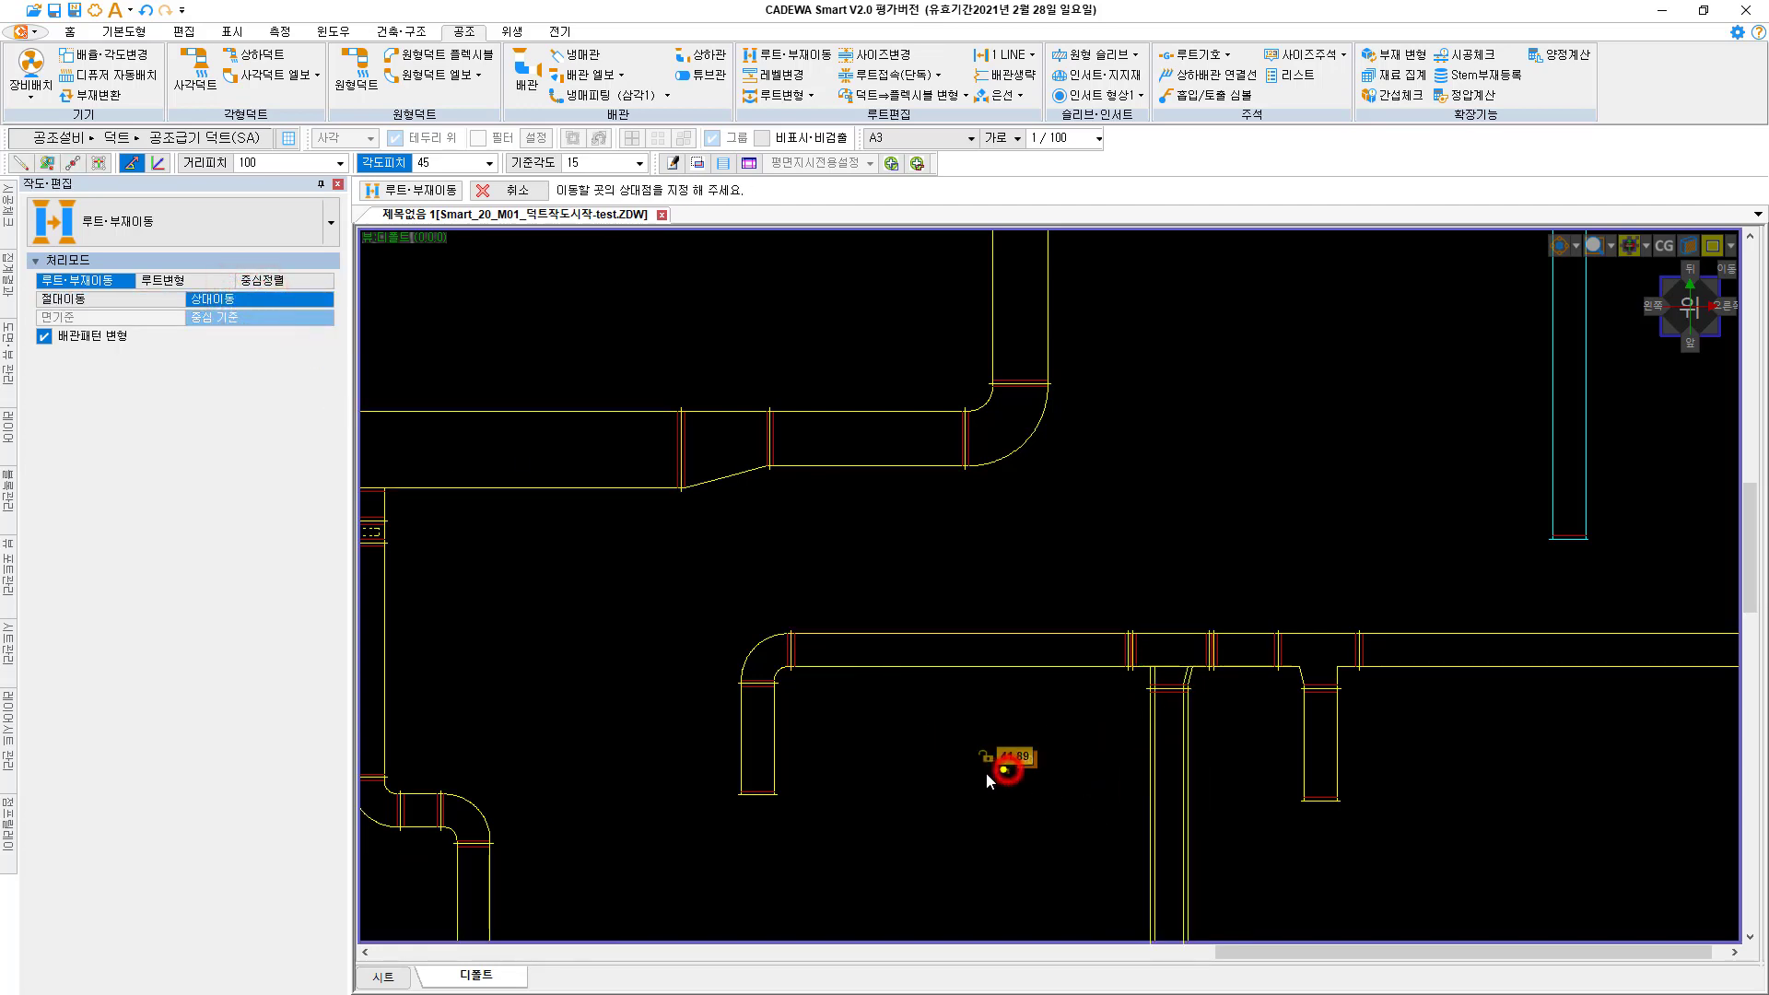
left_click(949, 775)
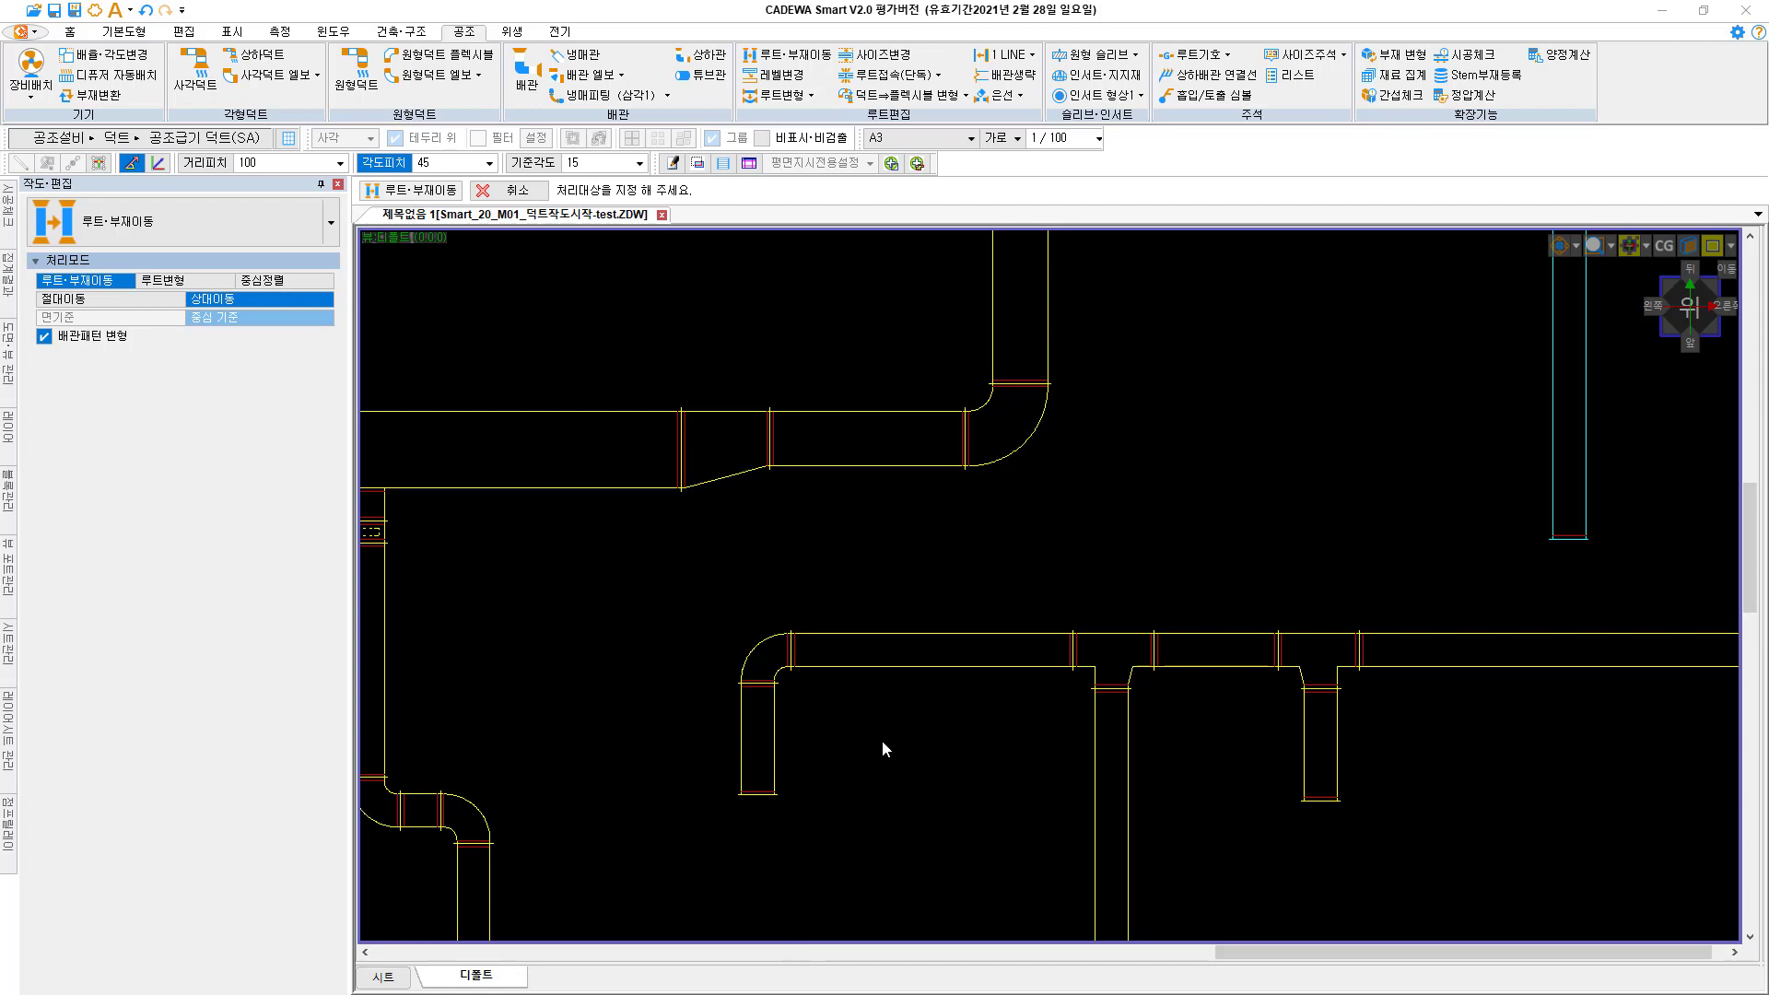
Move the damper on the yellow vertical branch 300 downward with relative movement, using its upper corner as the base point
middle_click_drag(881, 739, 980, 692)
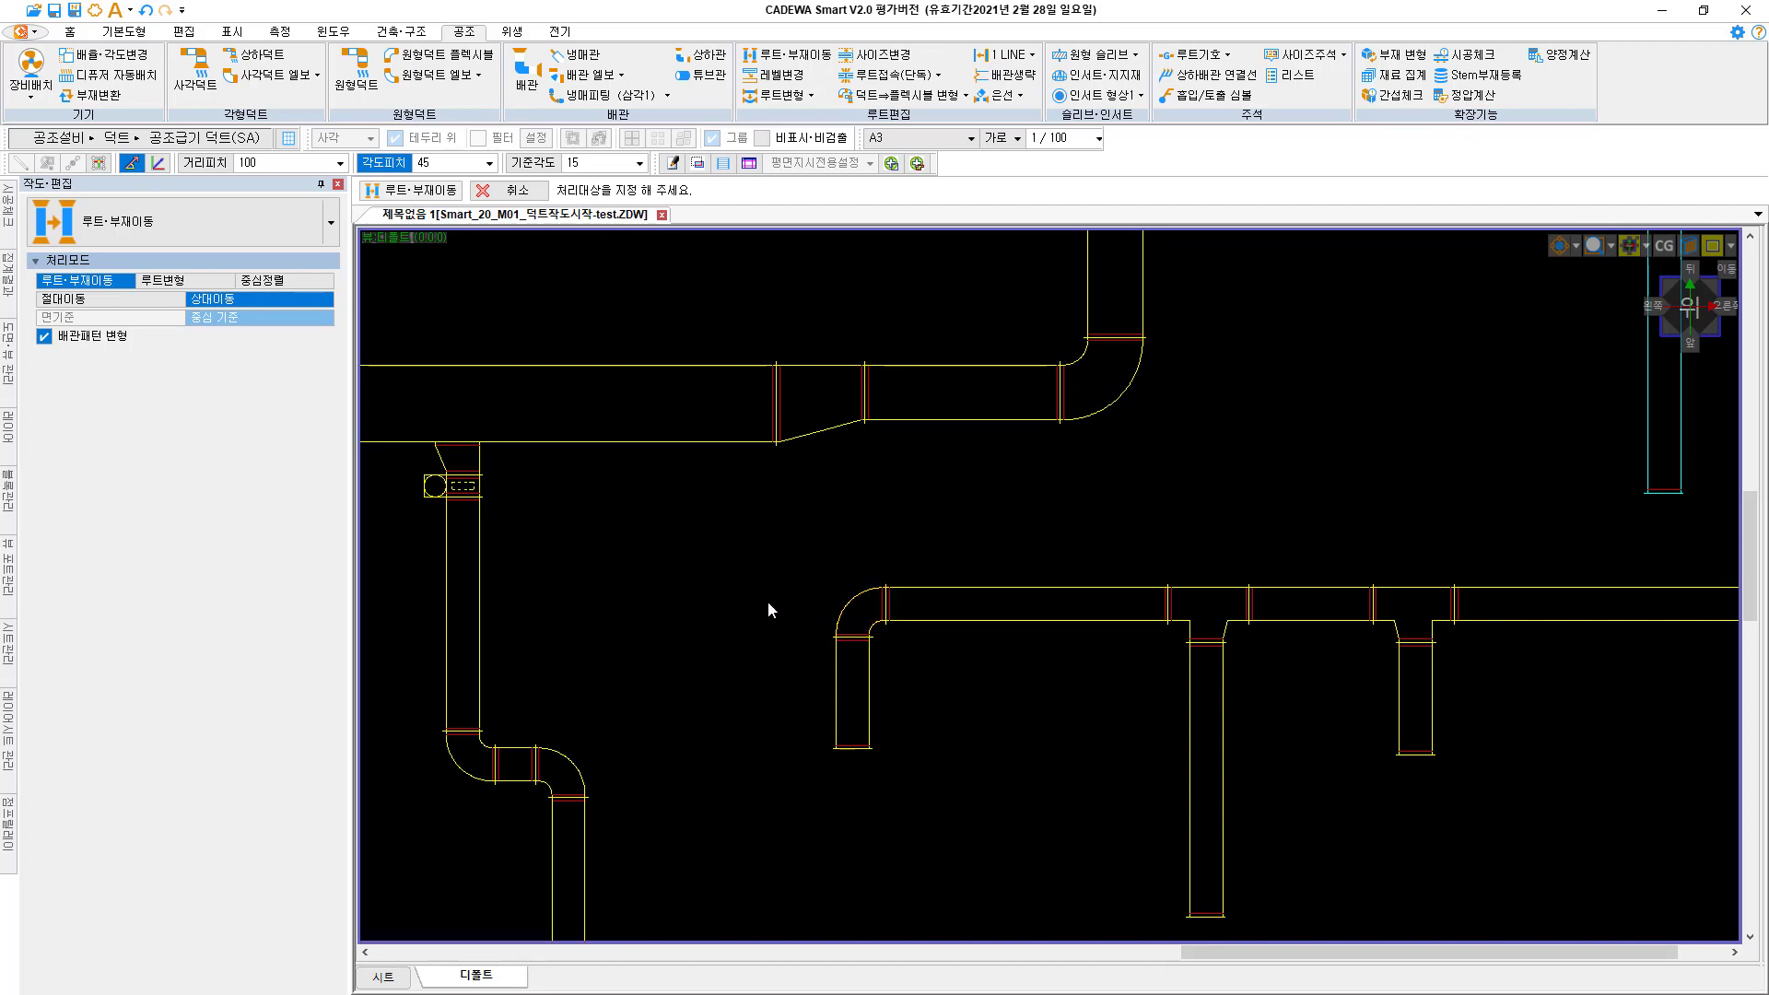
middle_click_drag(760, 600, 893, 586)
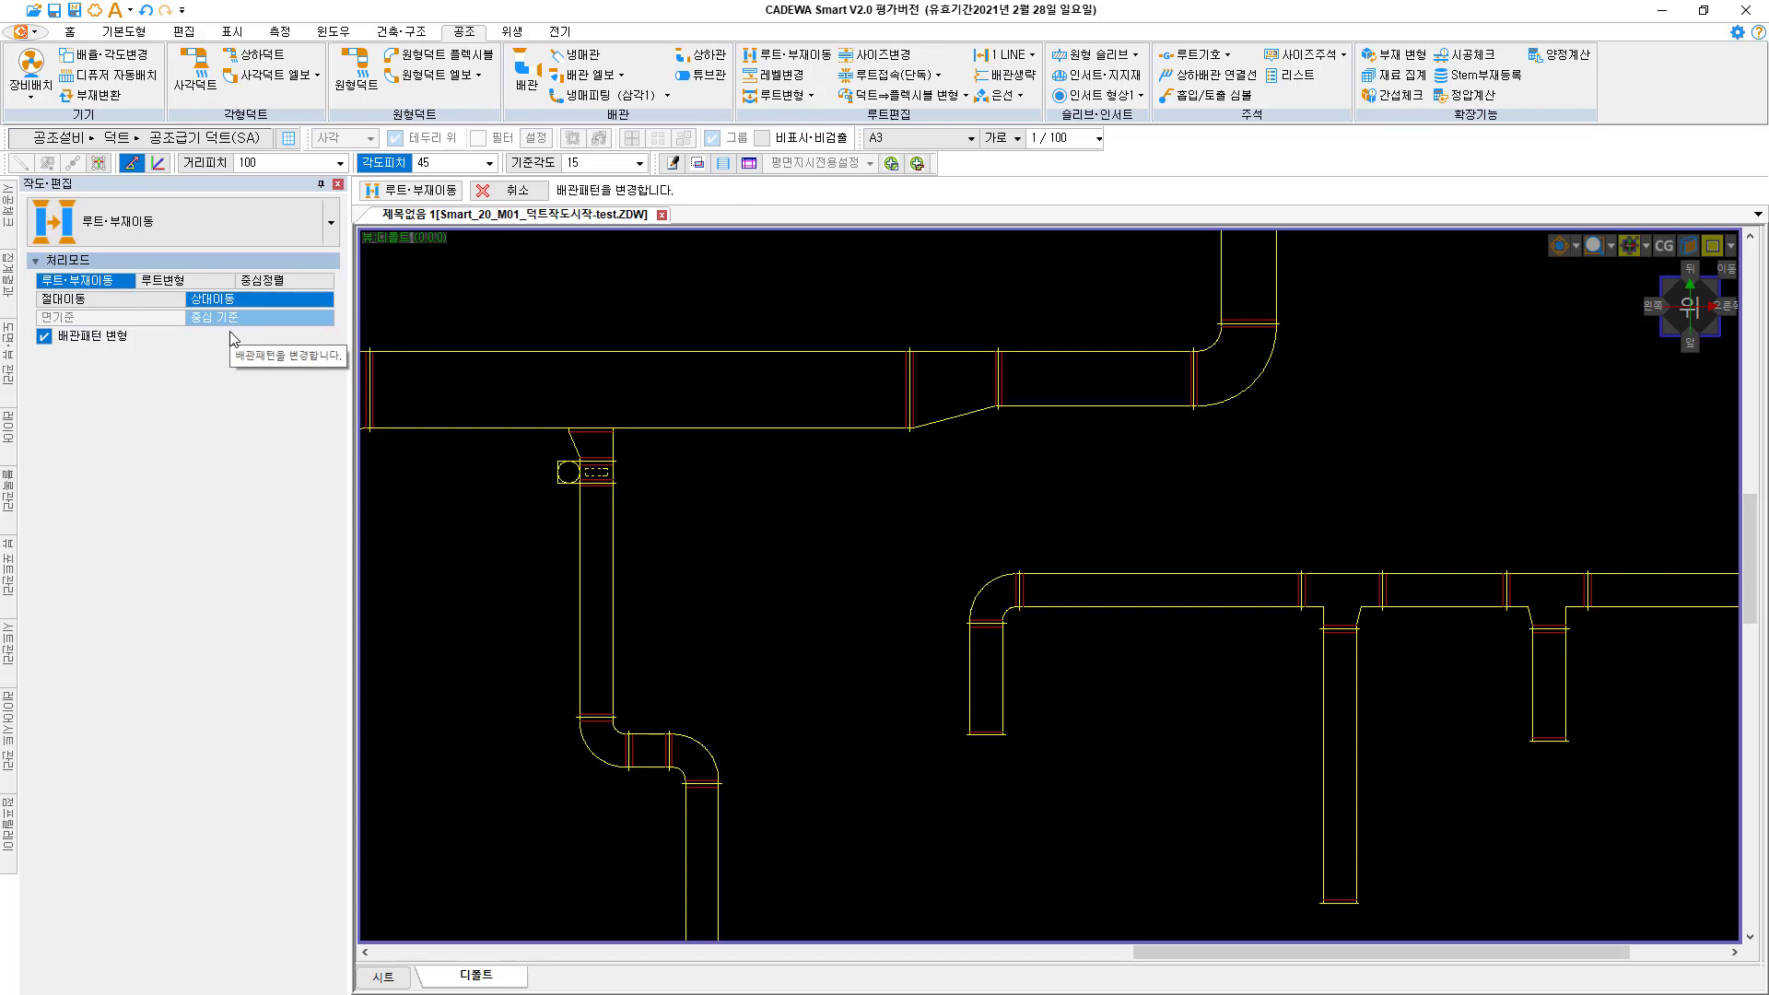
scroll(477, 468, "up", 3)
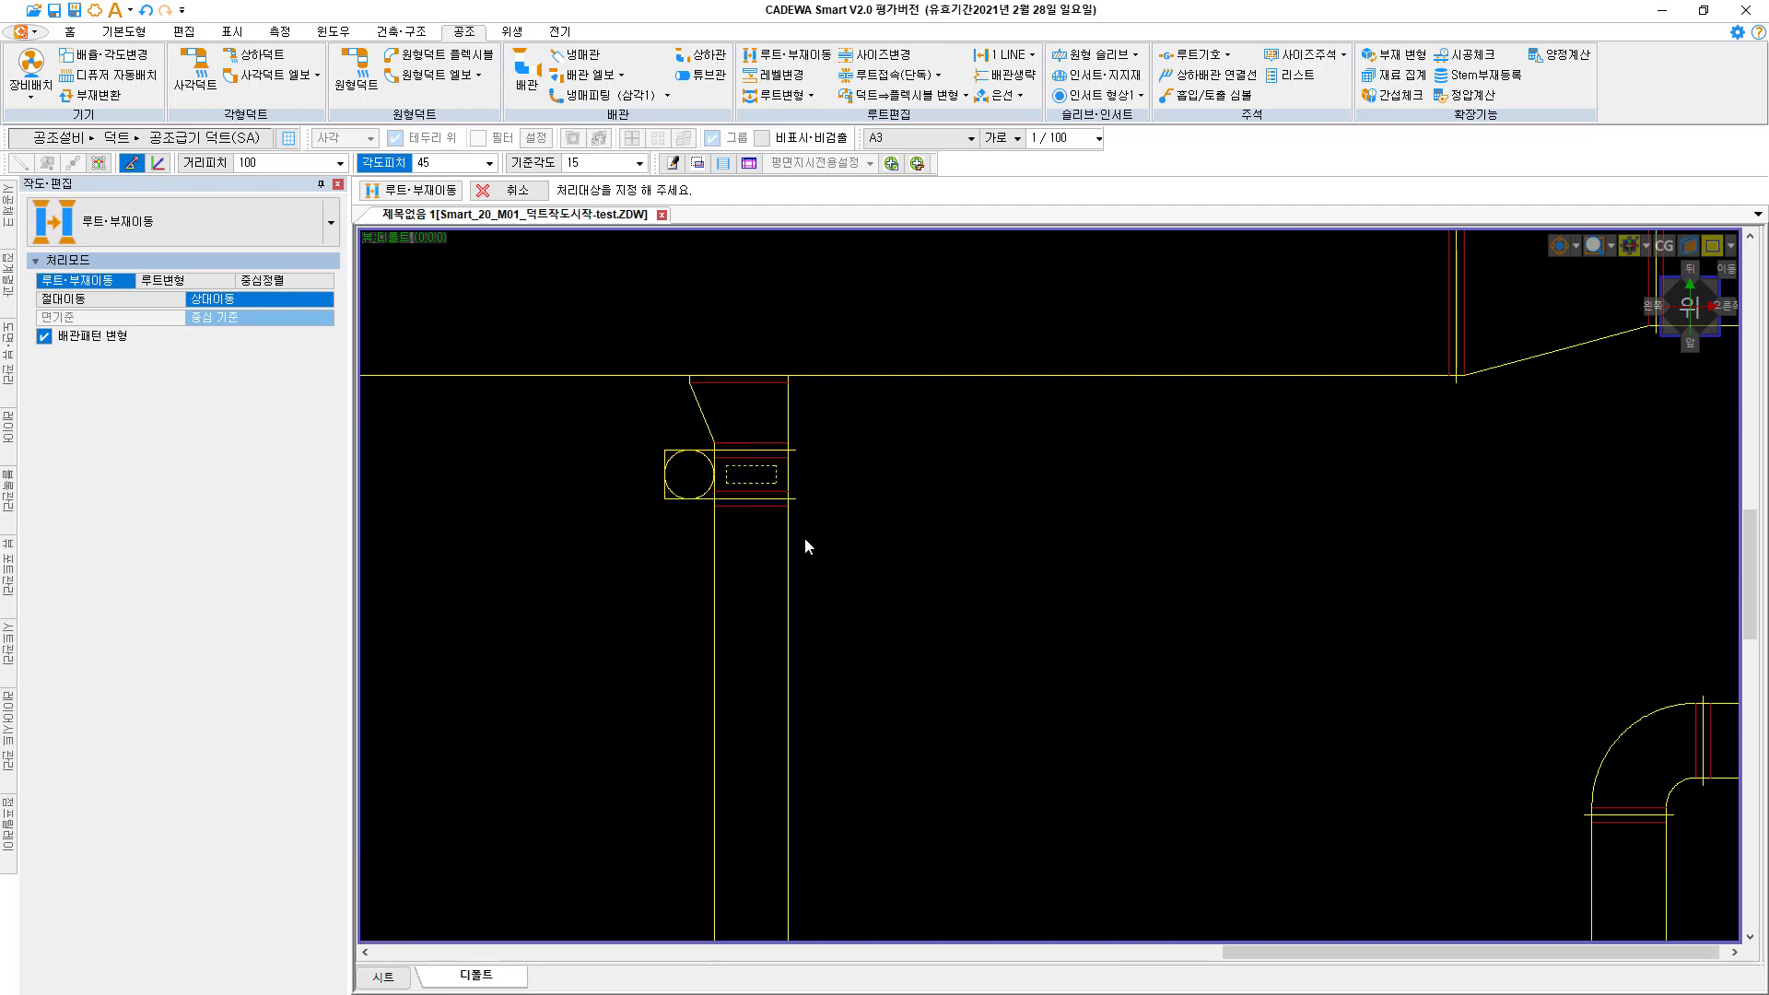
left_click(675, 502)
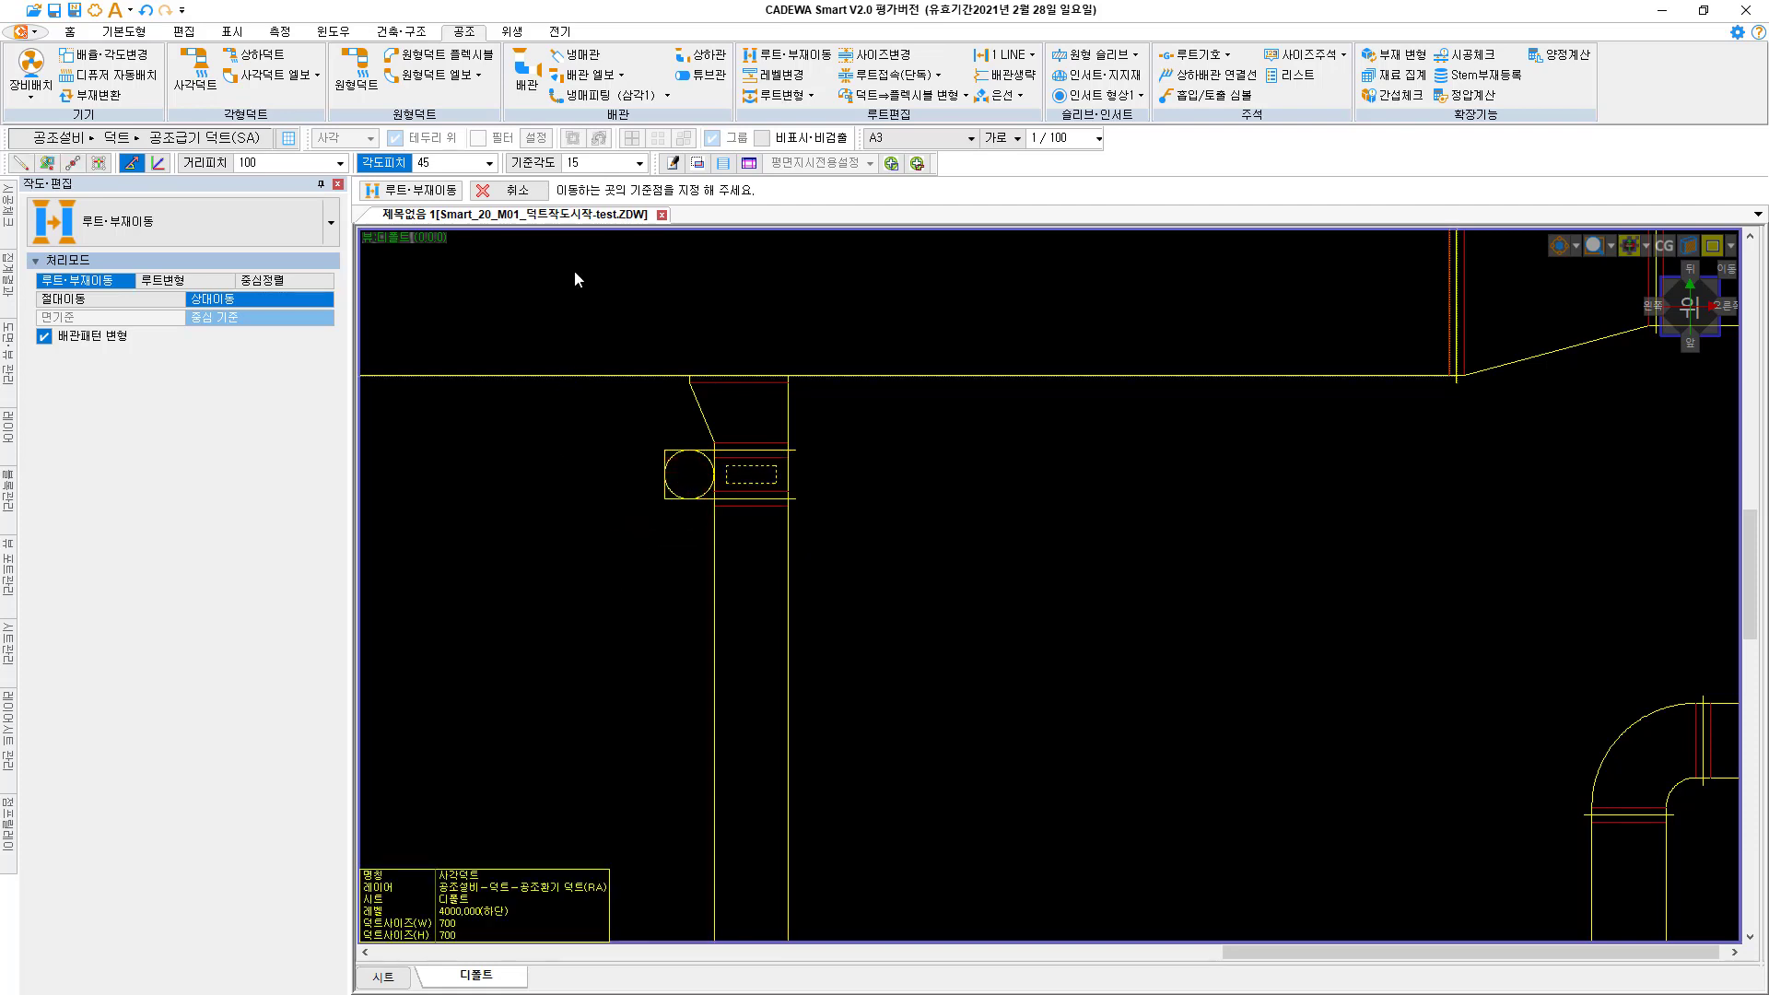
left_click(715, 451)
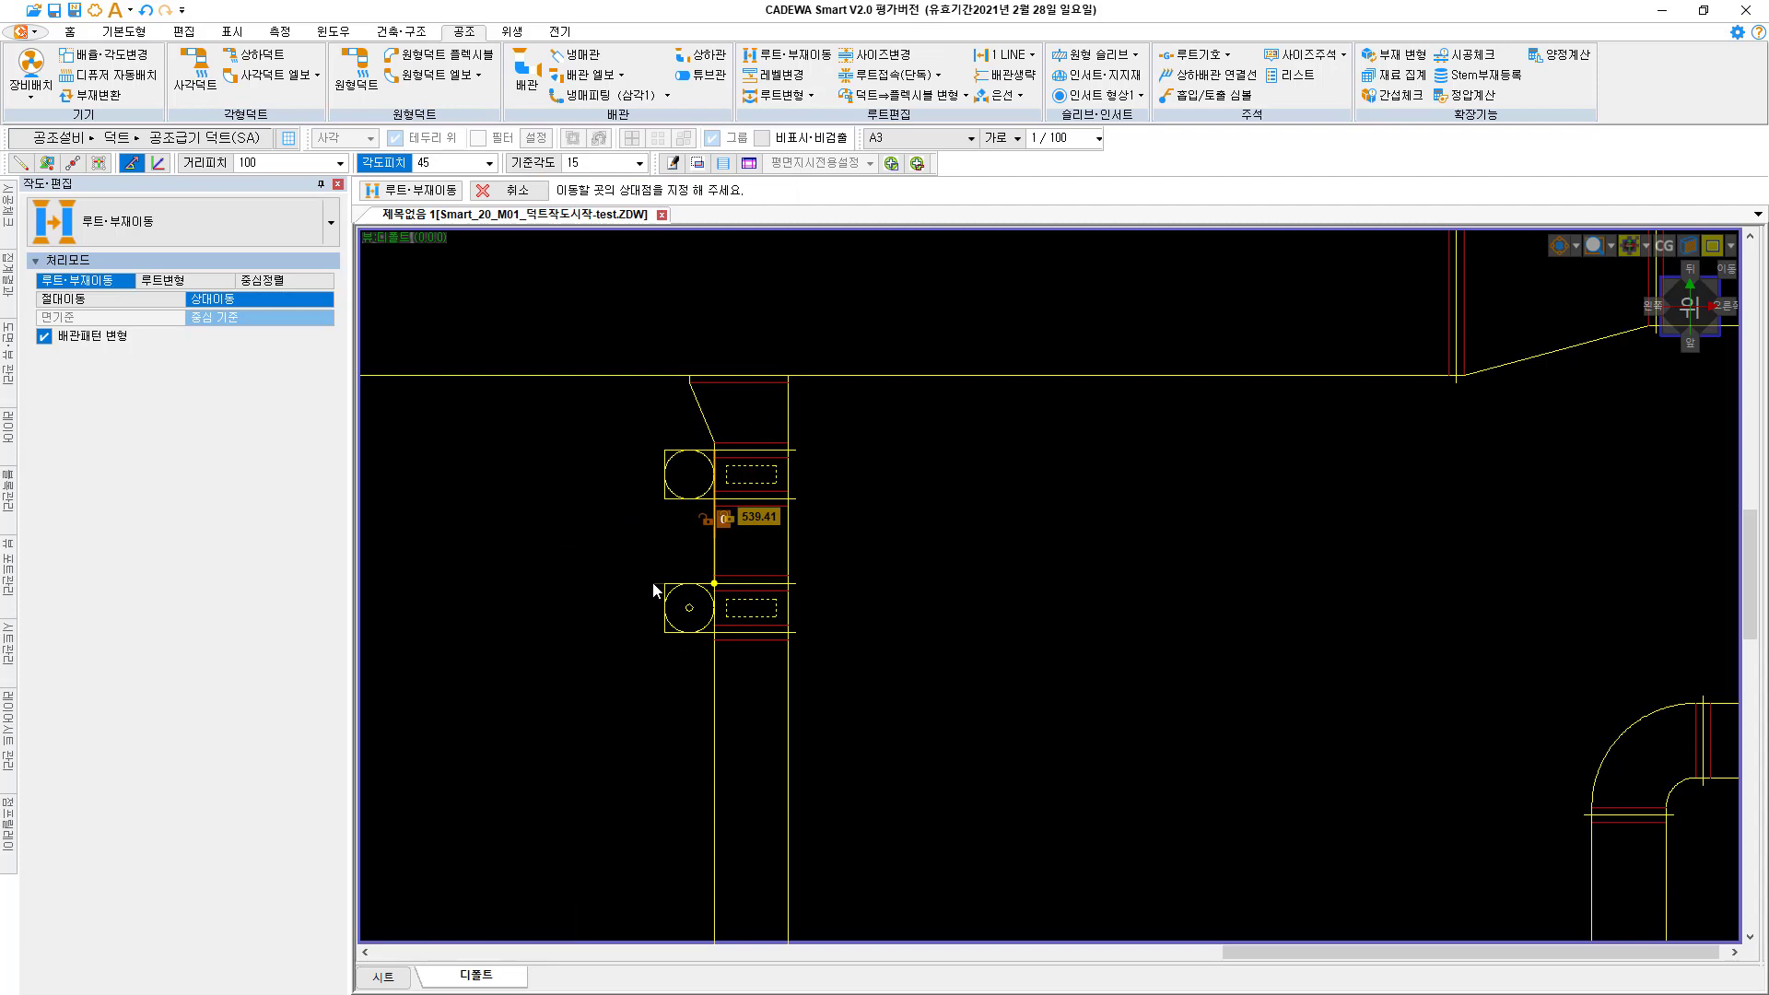
type("300")
key("Return")
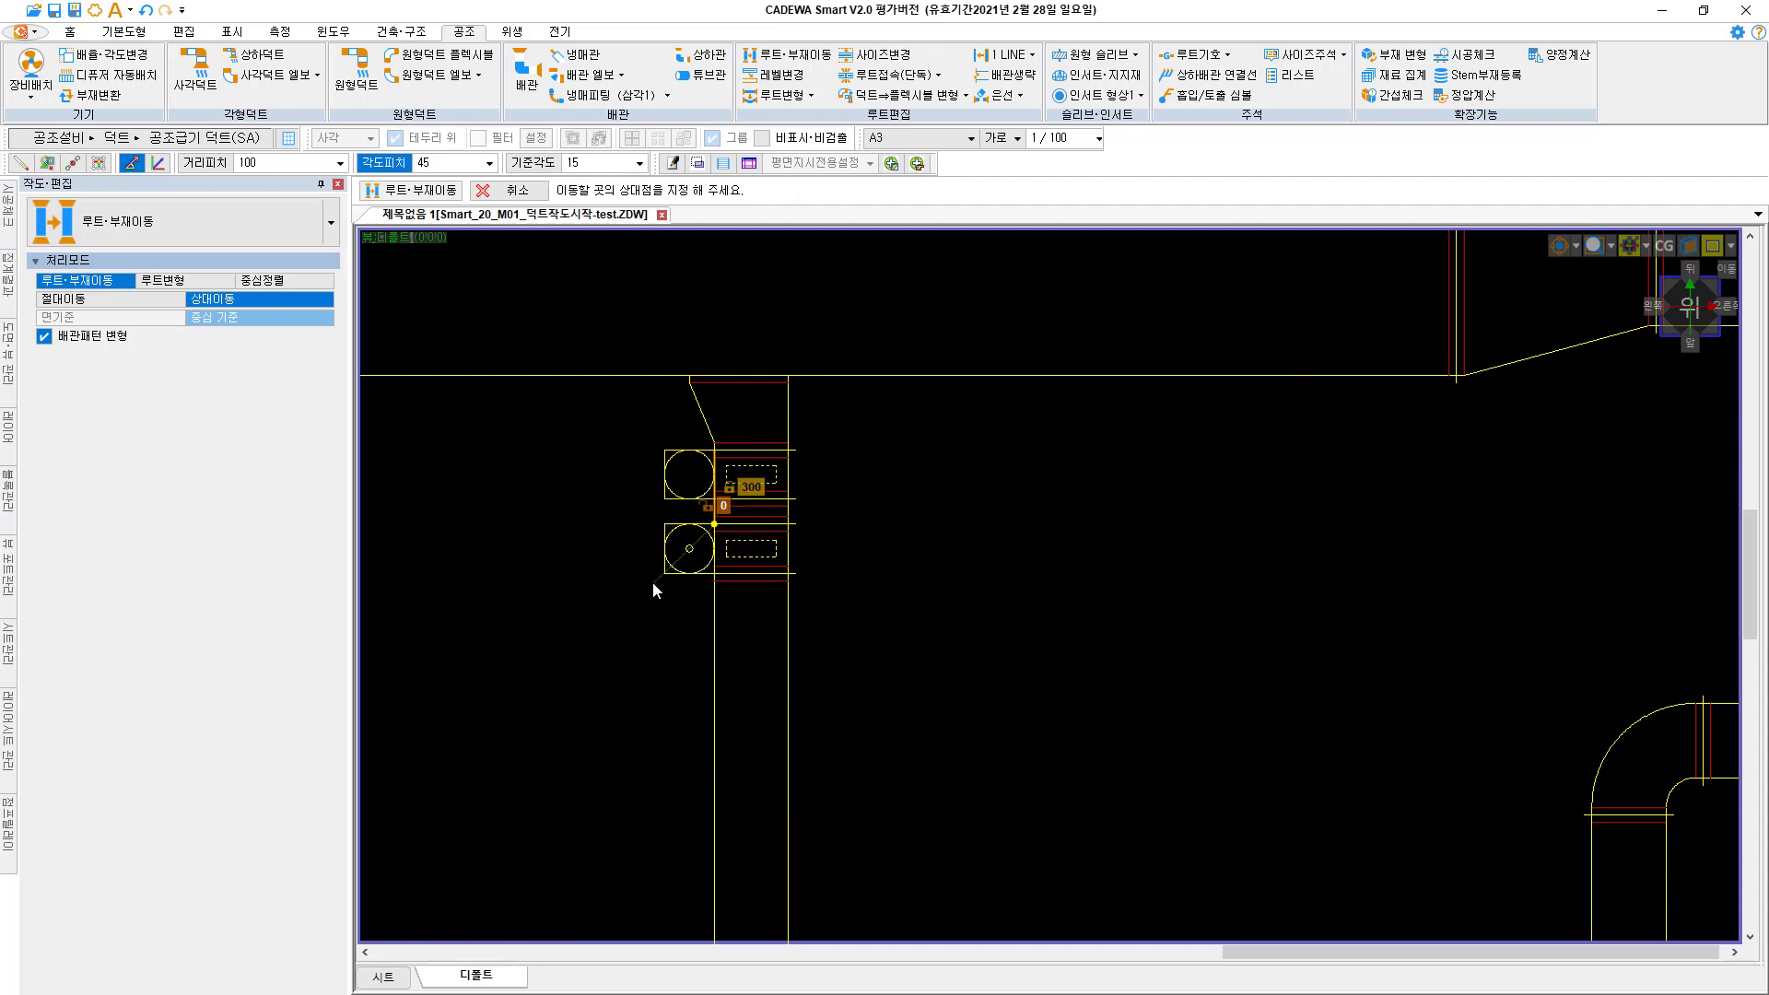
left_click(641, 638)
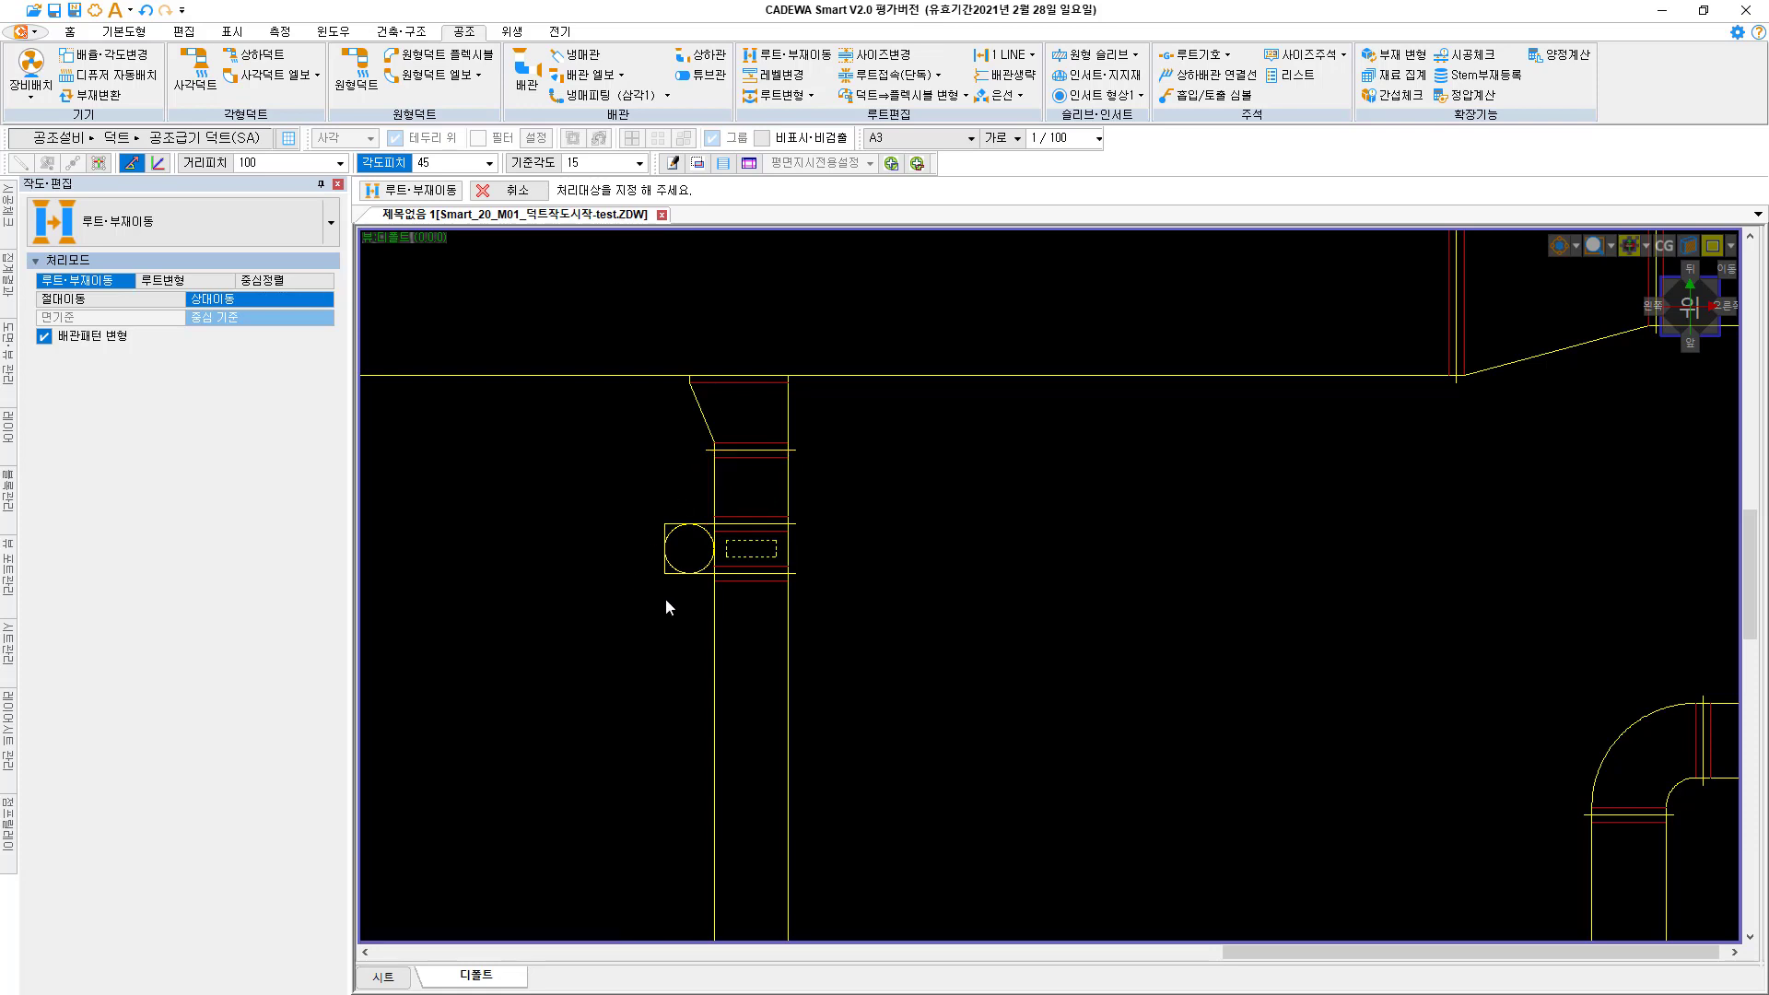
Move the same damper about 646 further down the vertical duct with absolute movement, taken from its centre
left_click(750, 563)
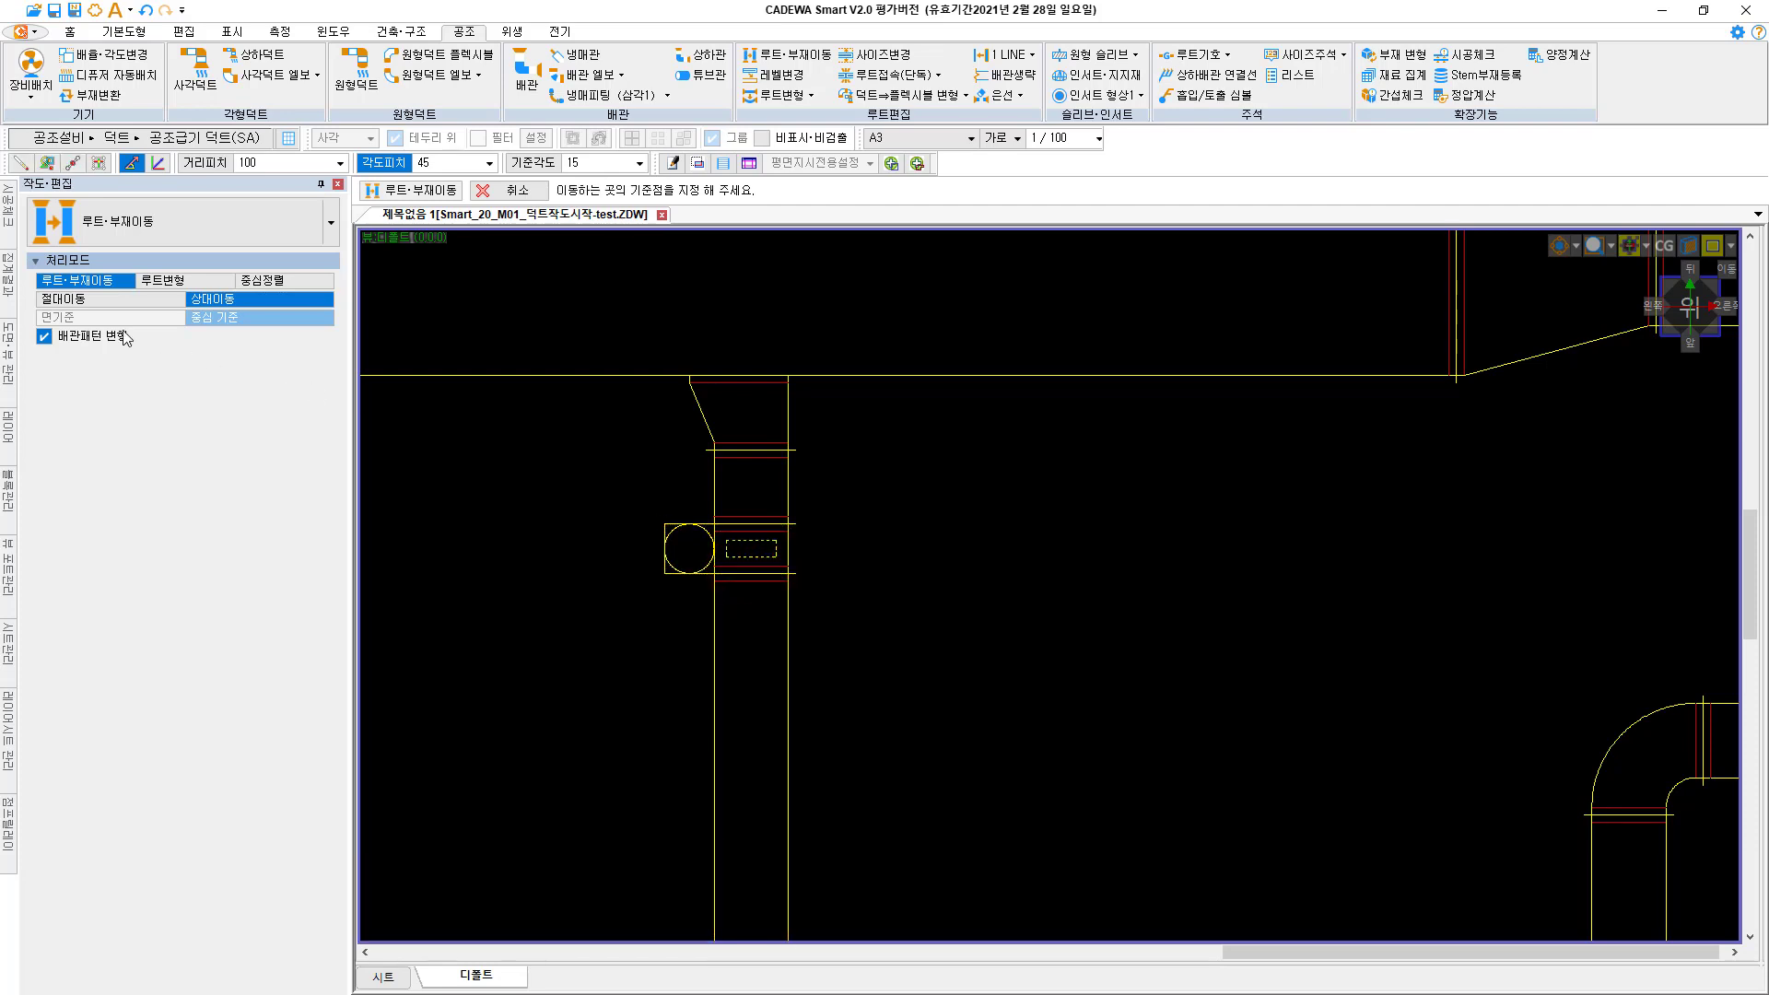
left_click(750, 550)
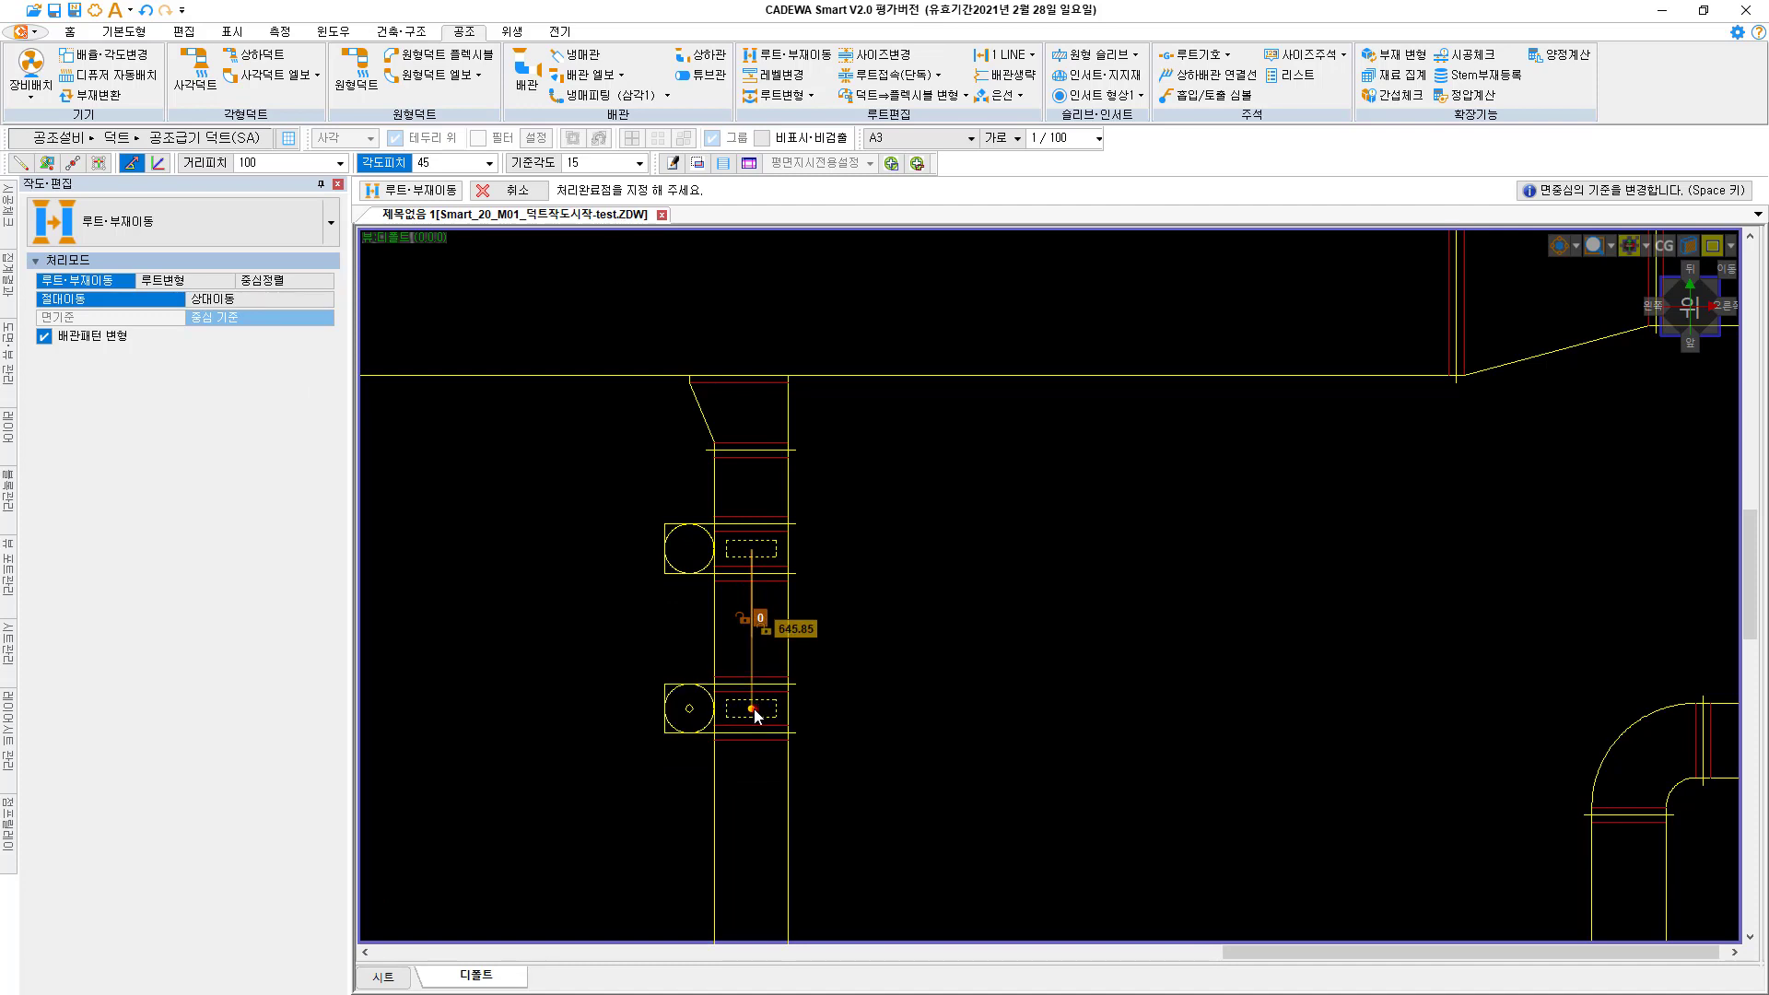
left_click(753, 710)
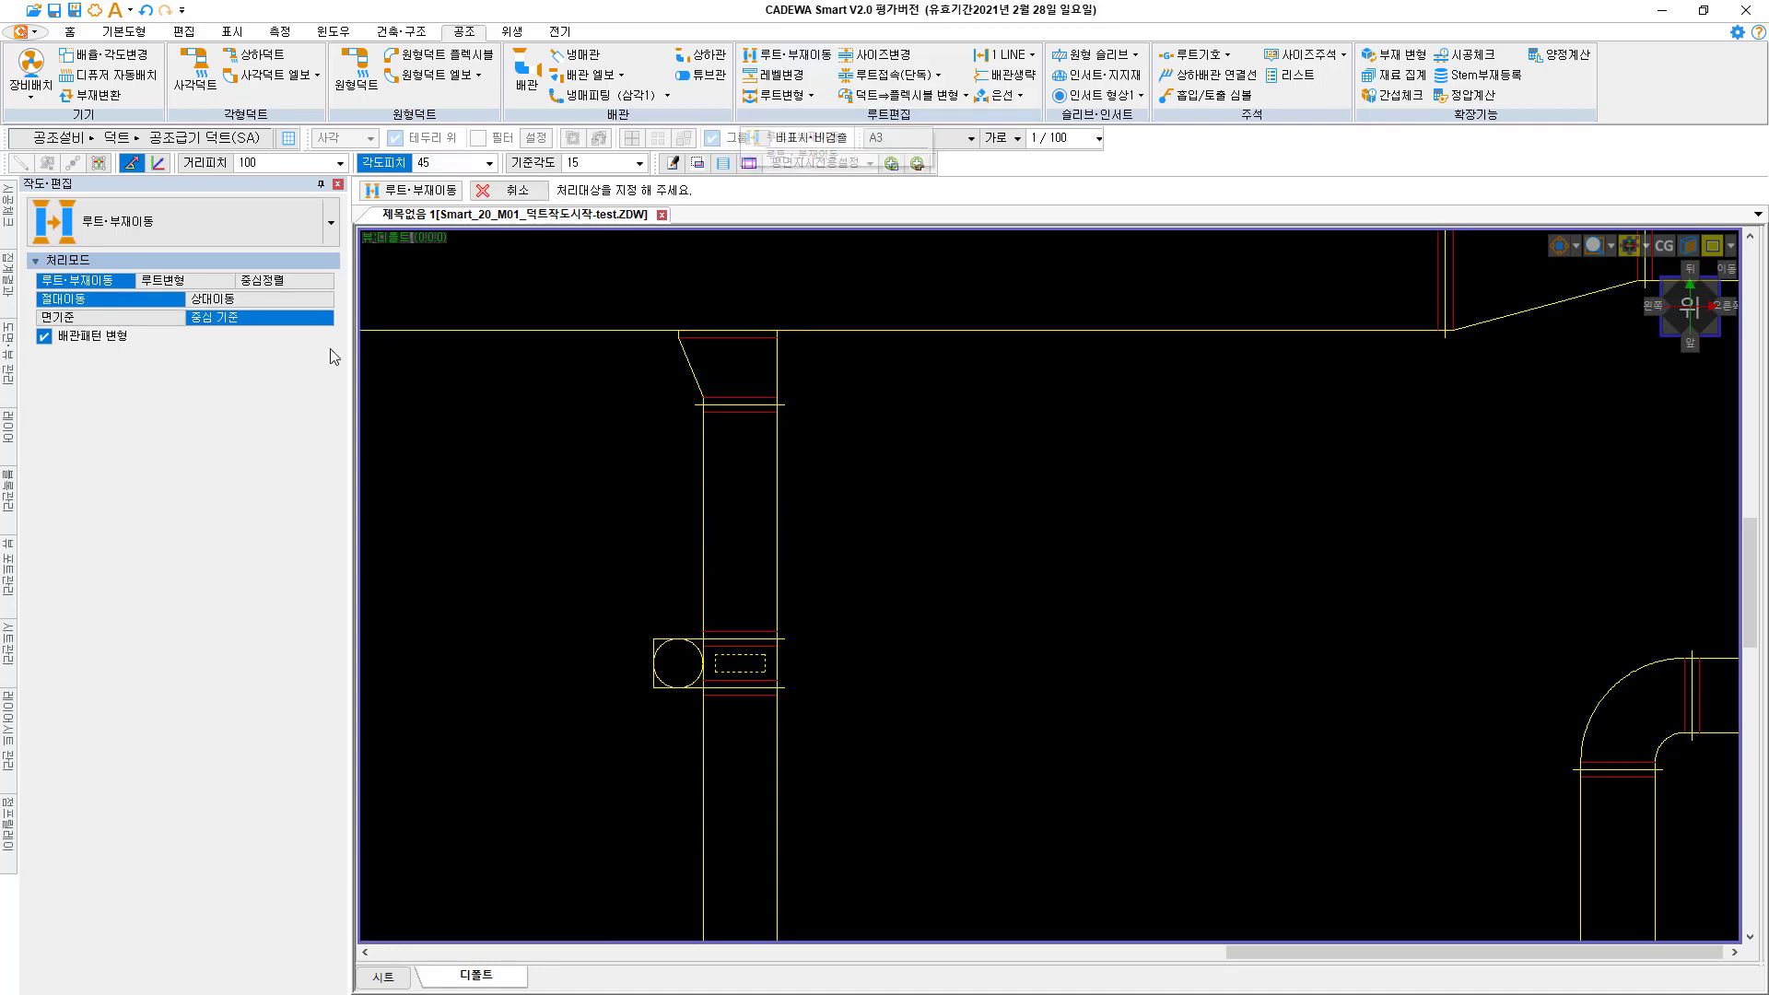
Move the damper 500 upward with relative movement from its upper corner, with the duct joint above it as the reference point
left_click(223, 302)
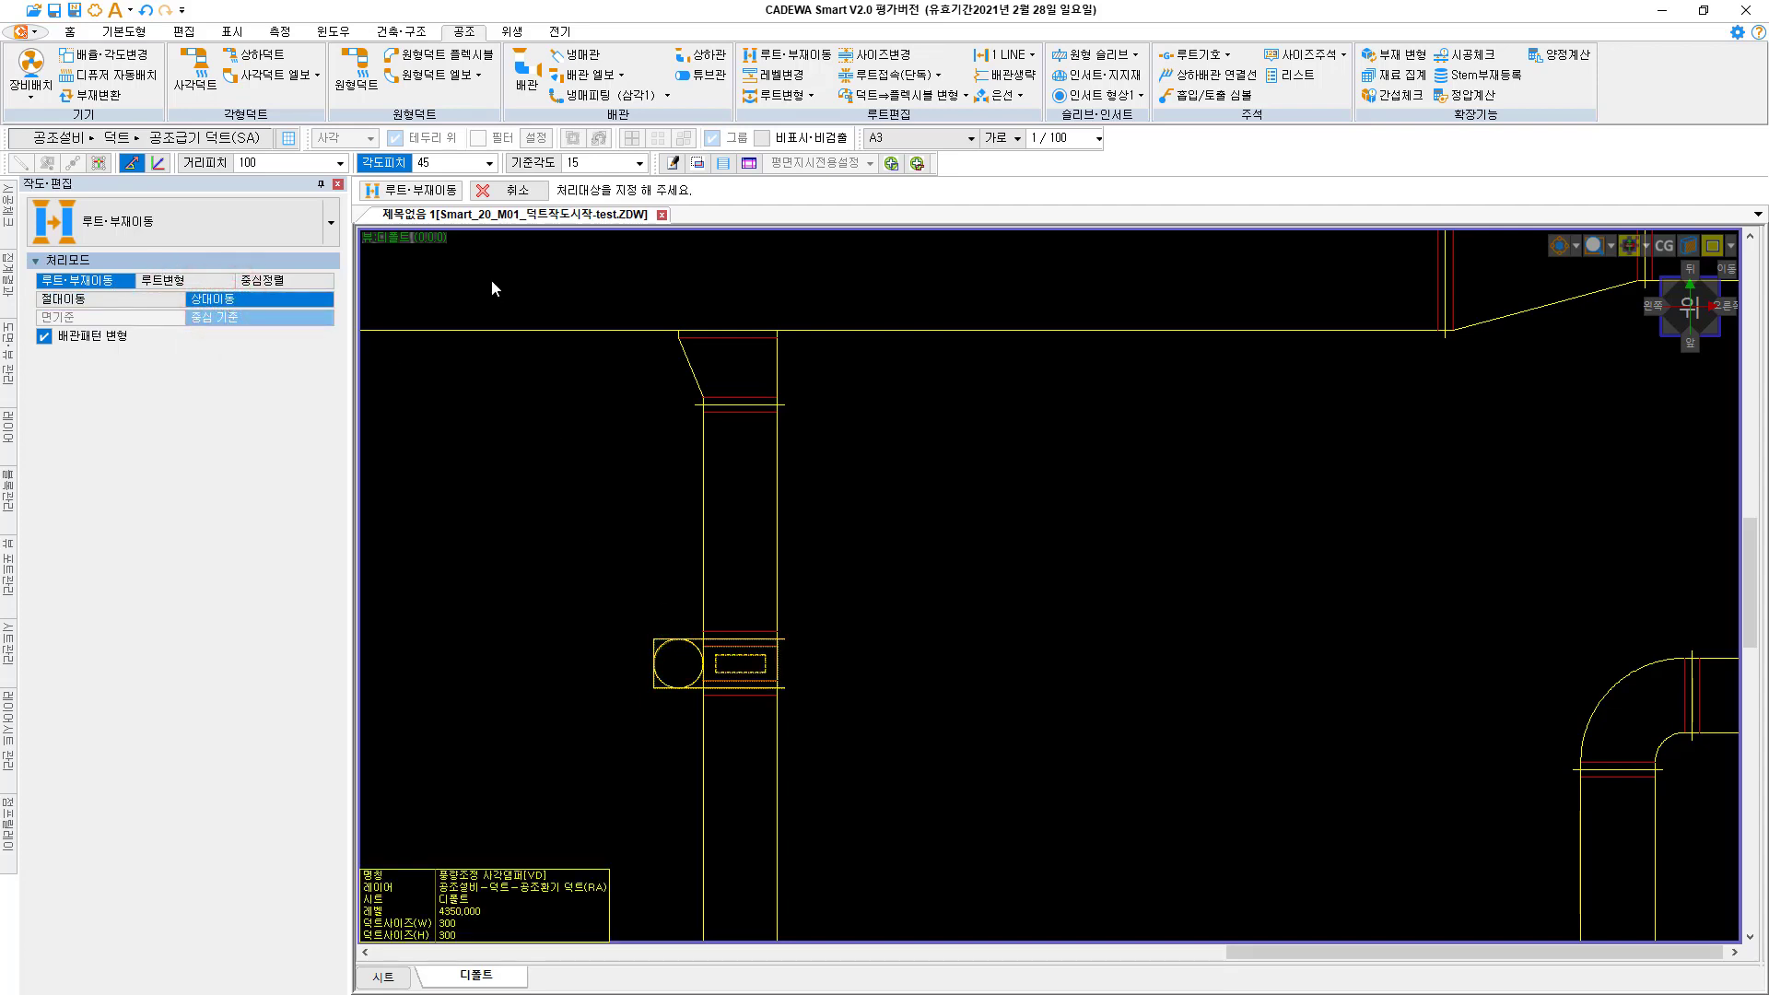
left_click(677, 642)
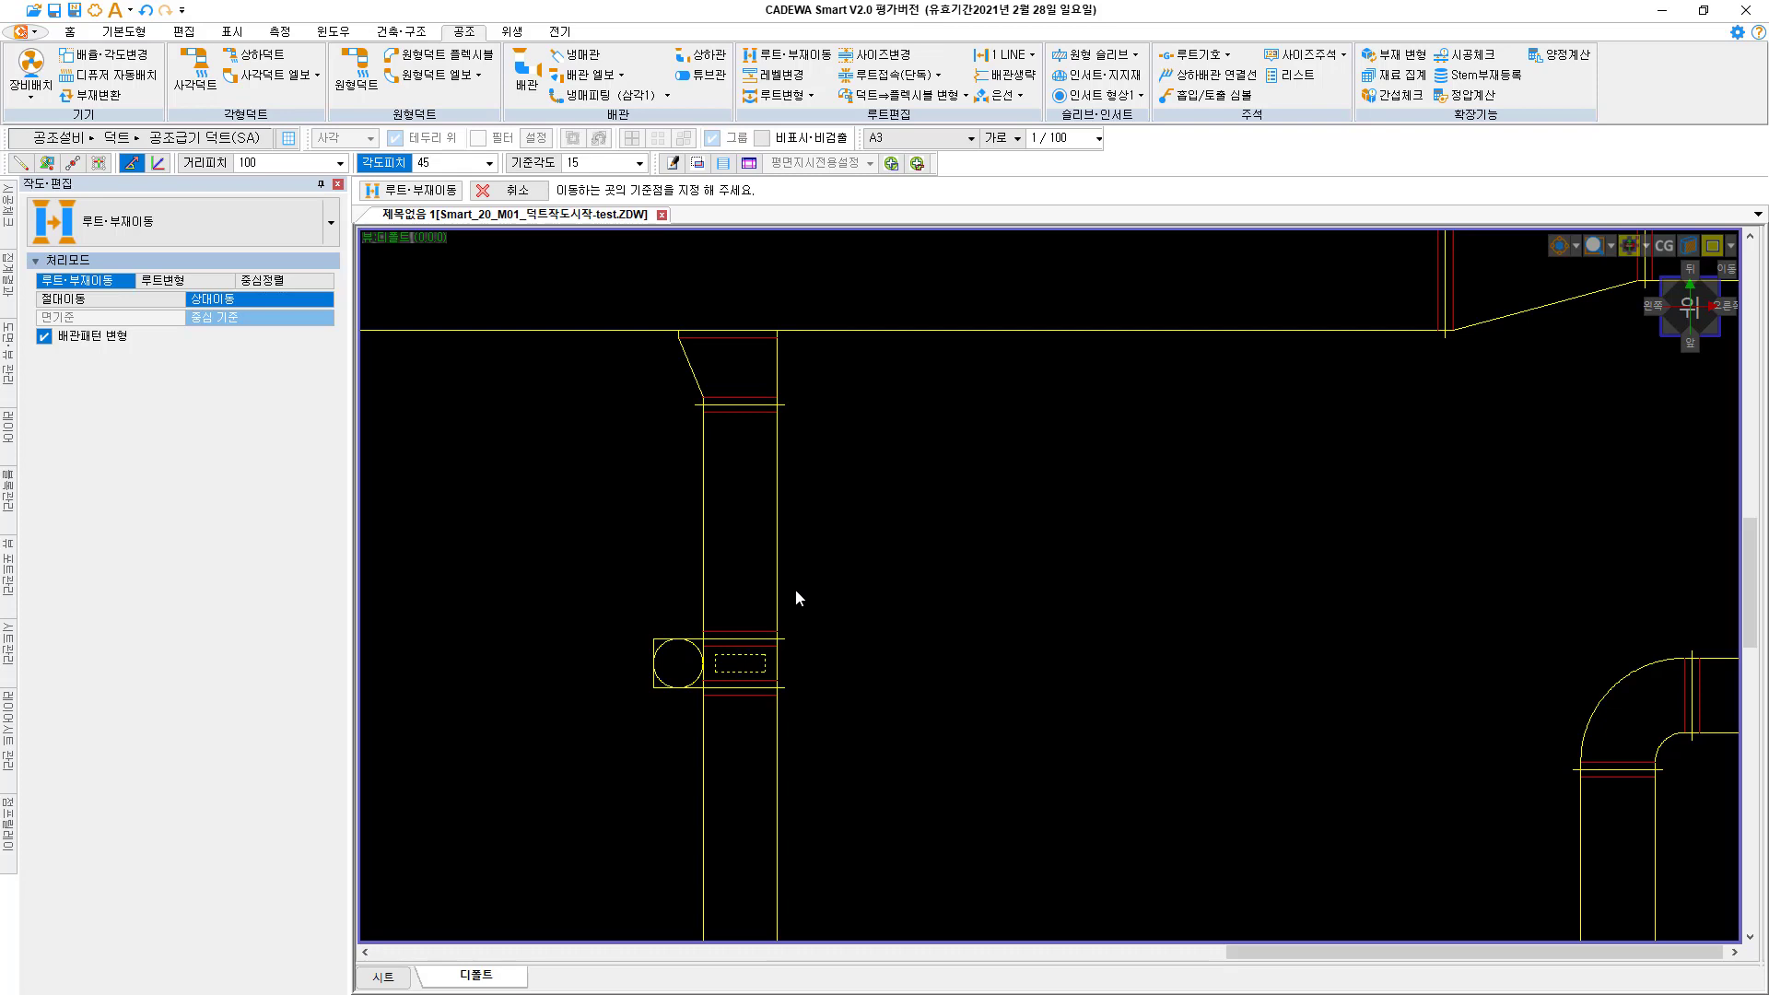
left_click(704, 640)
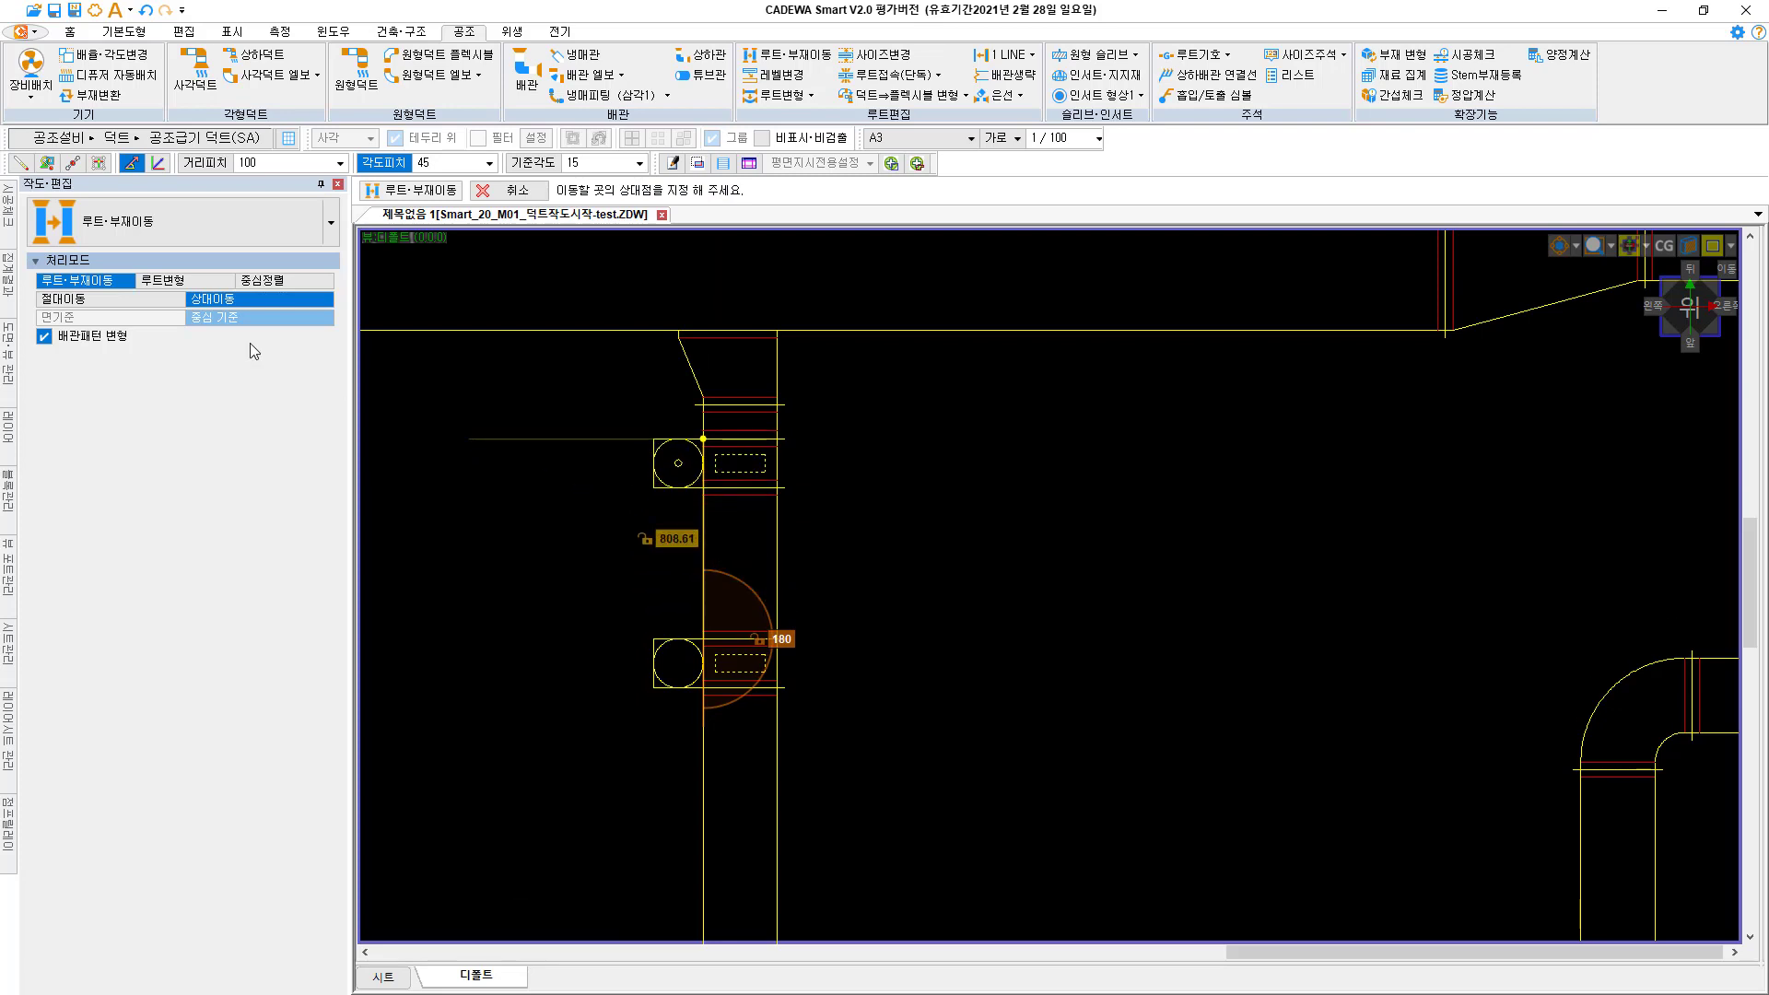
left_click(46, 164)
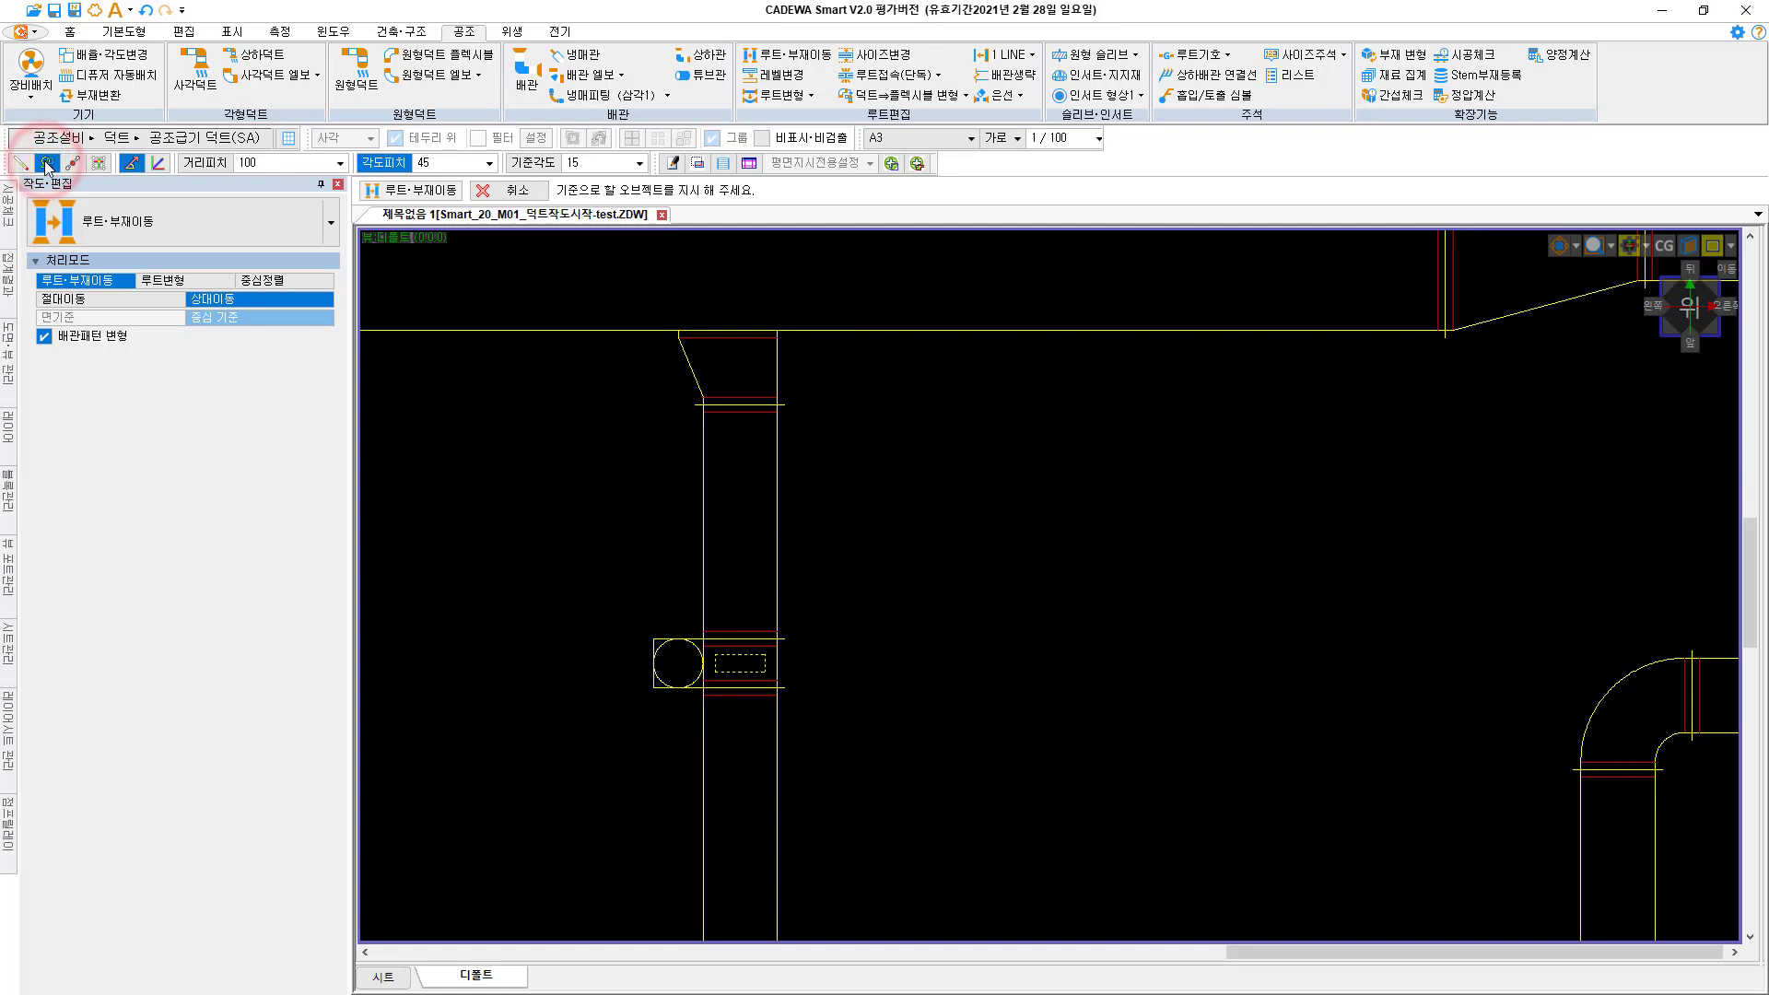
left_click(703, 405)
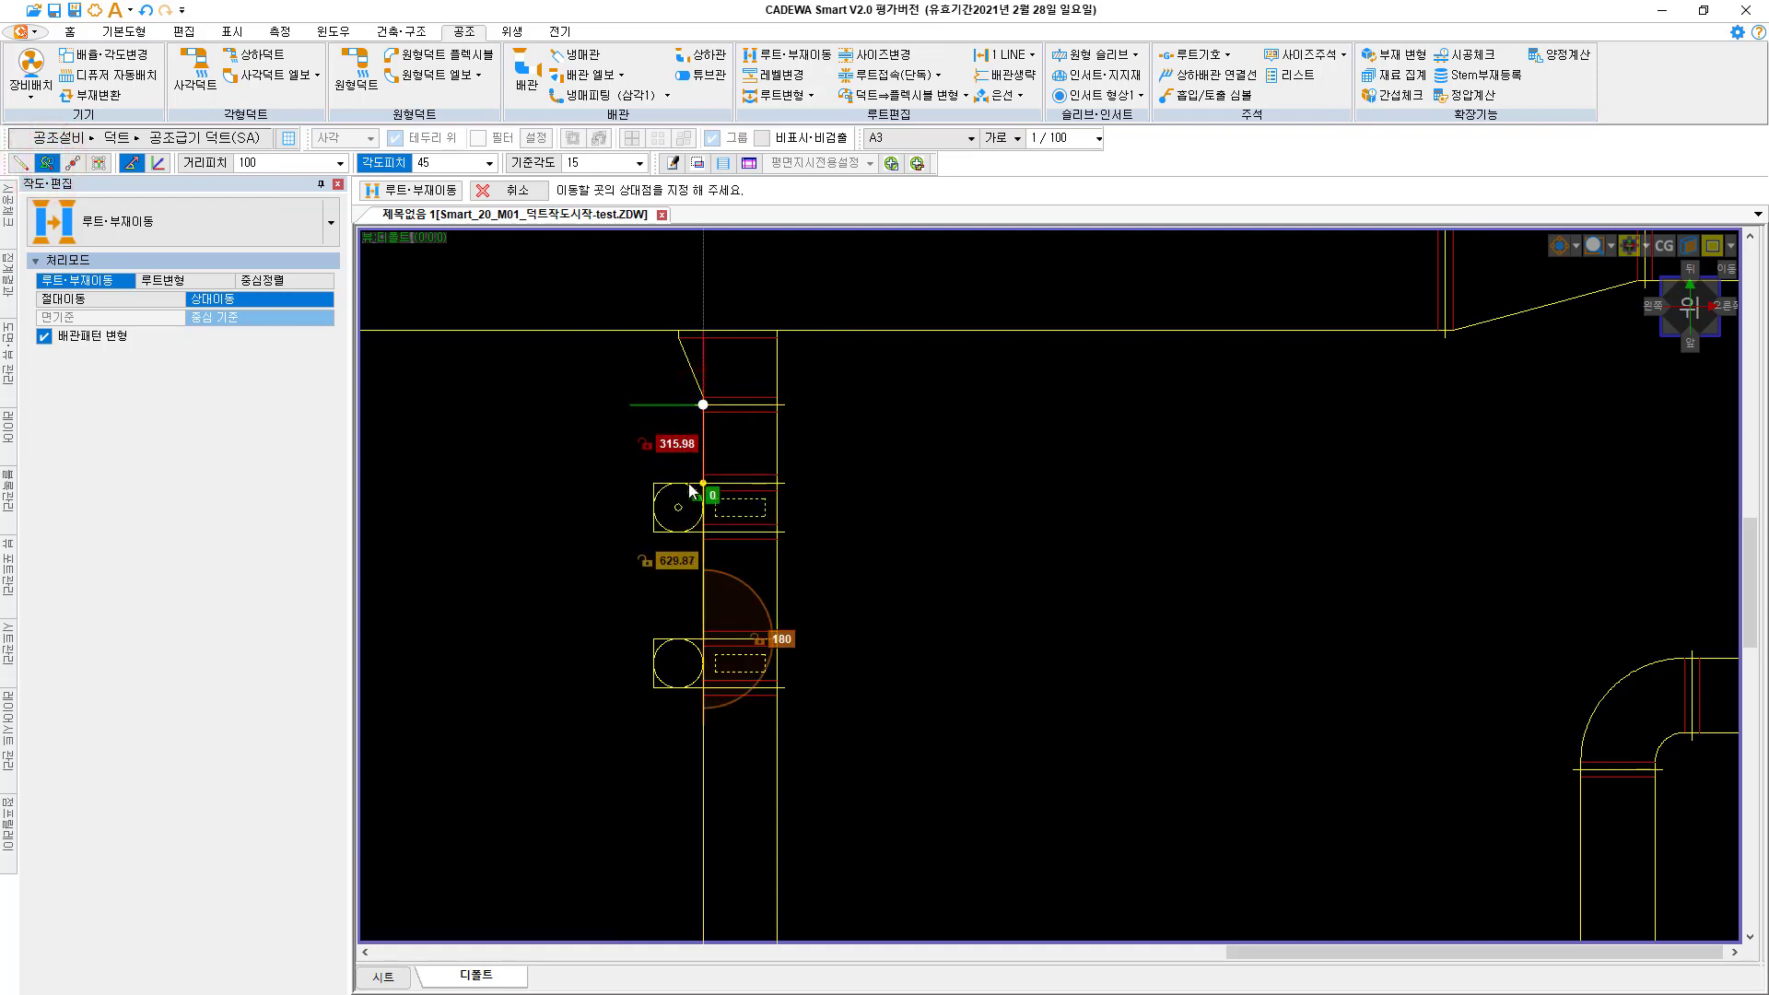
type("3000")
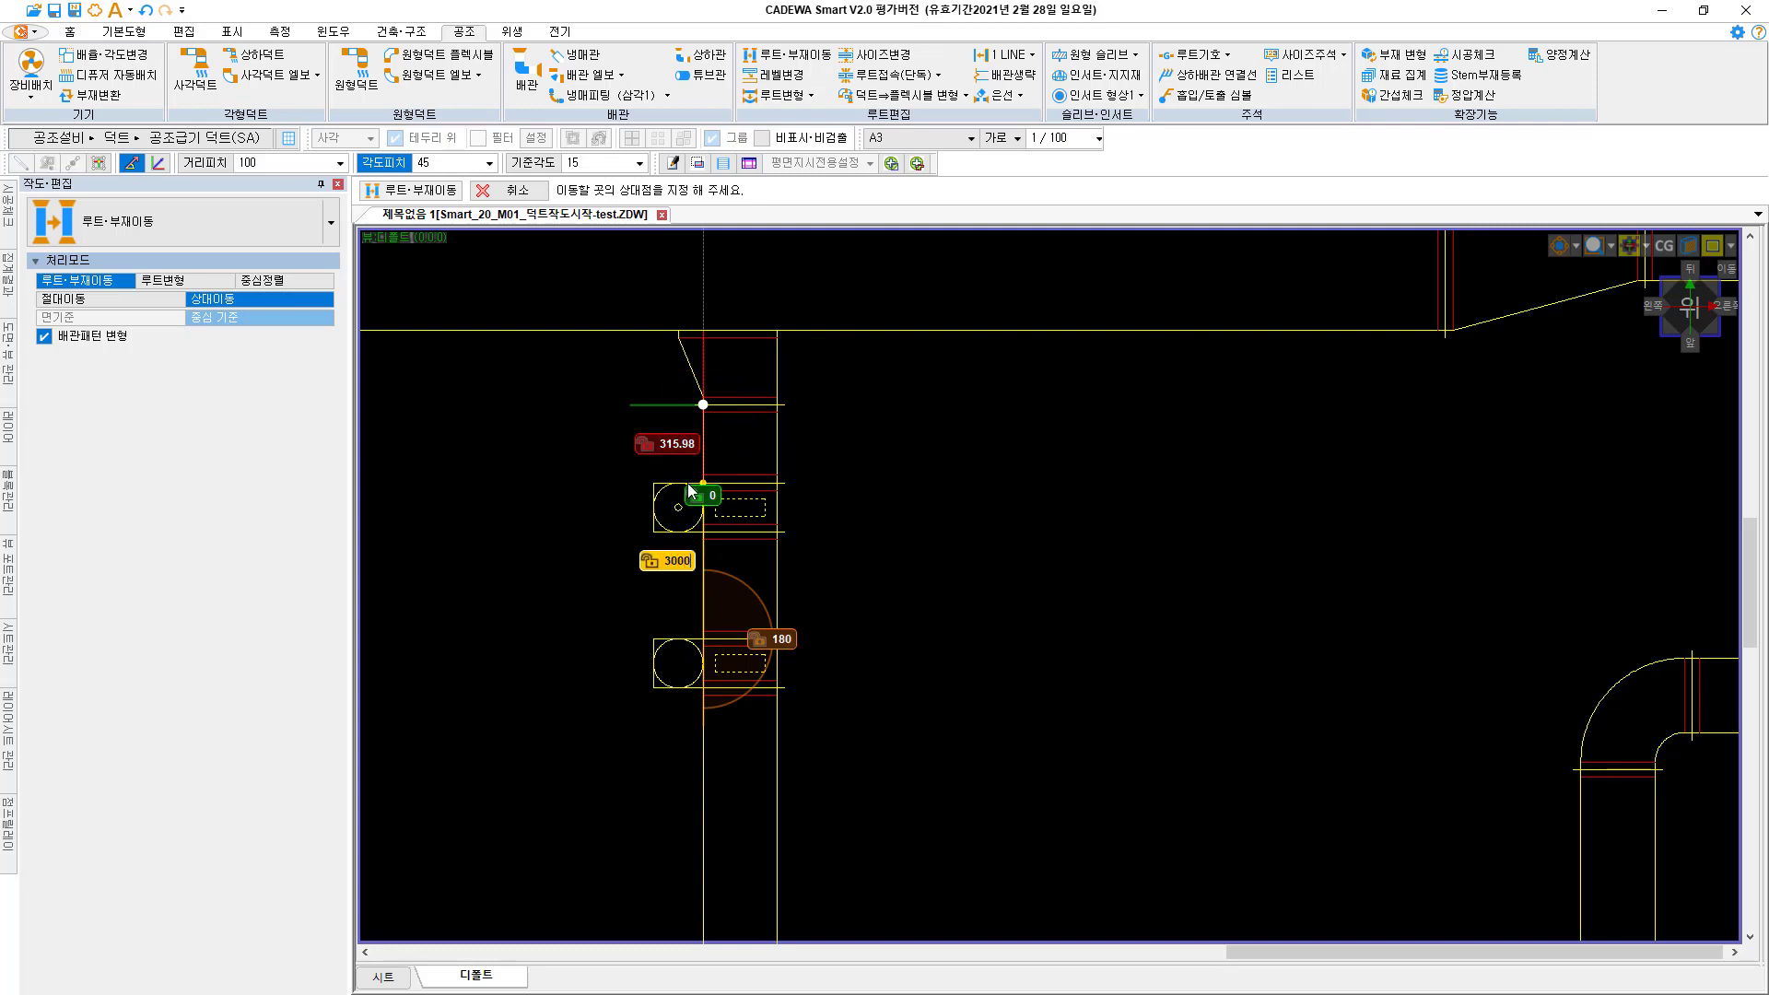
key("BackSpace")
key("BackSpace")
key("BackSpace")
key("BackSpace")
type("500")
key("Return")
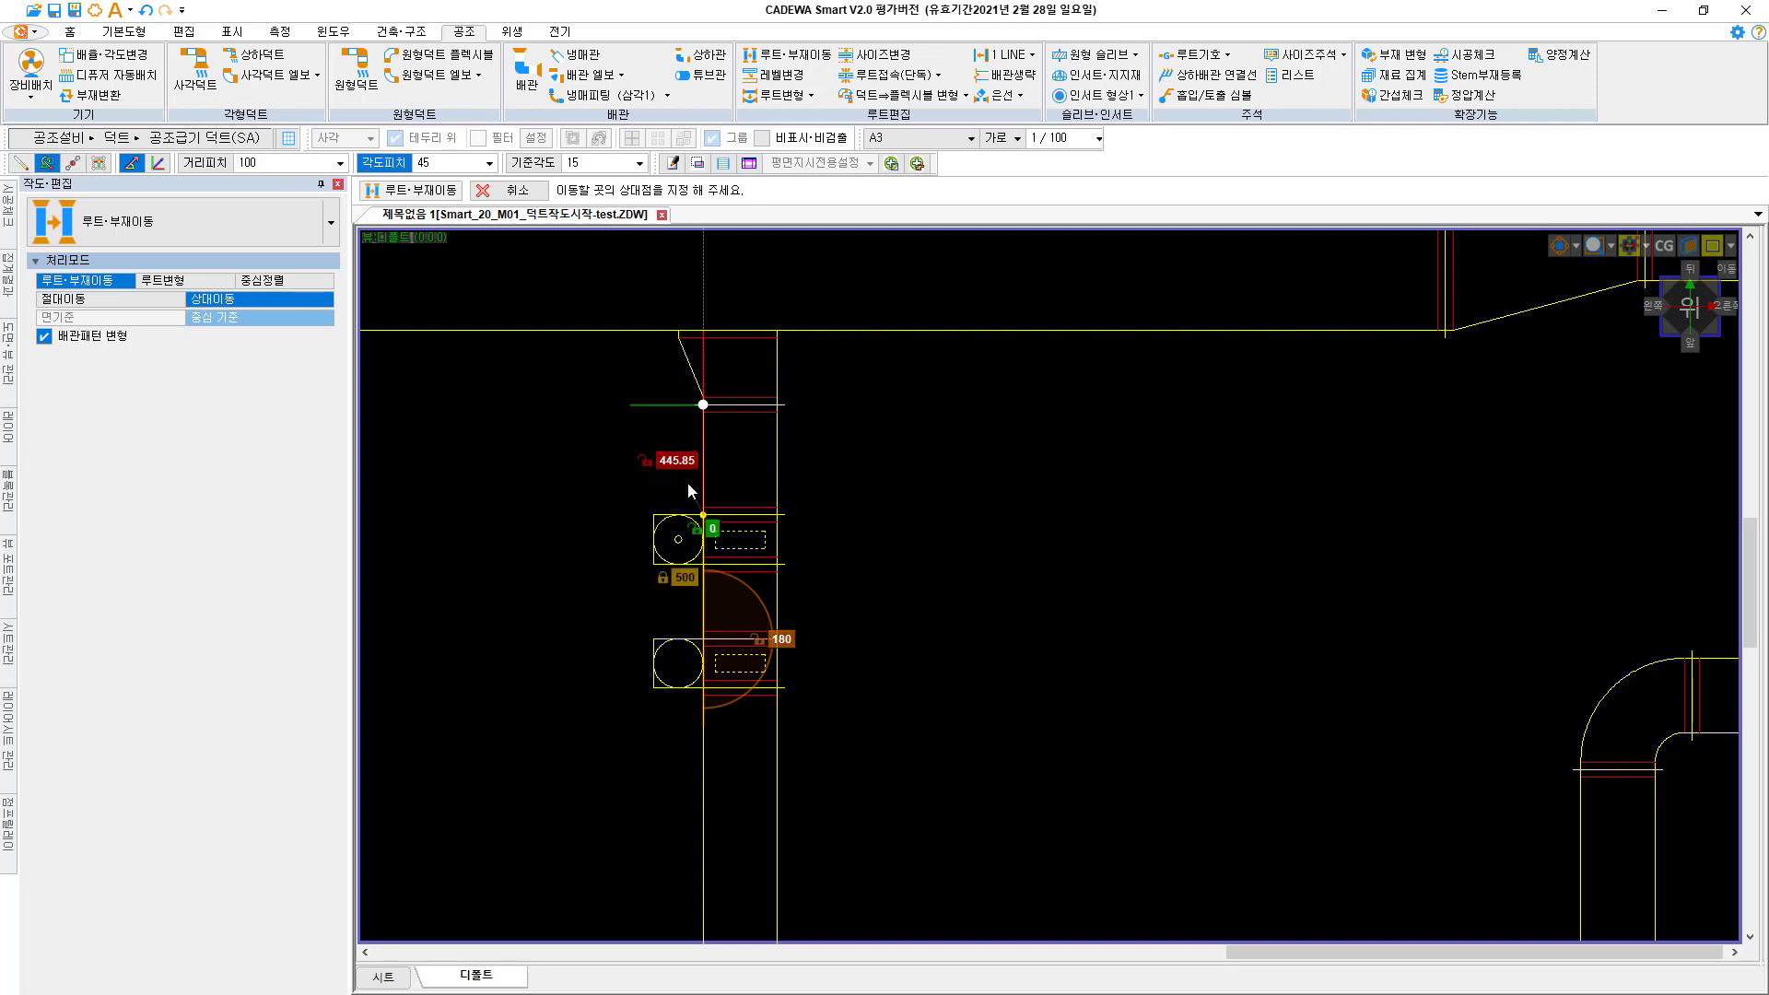
left_click(600, 592)
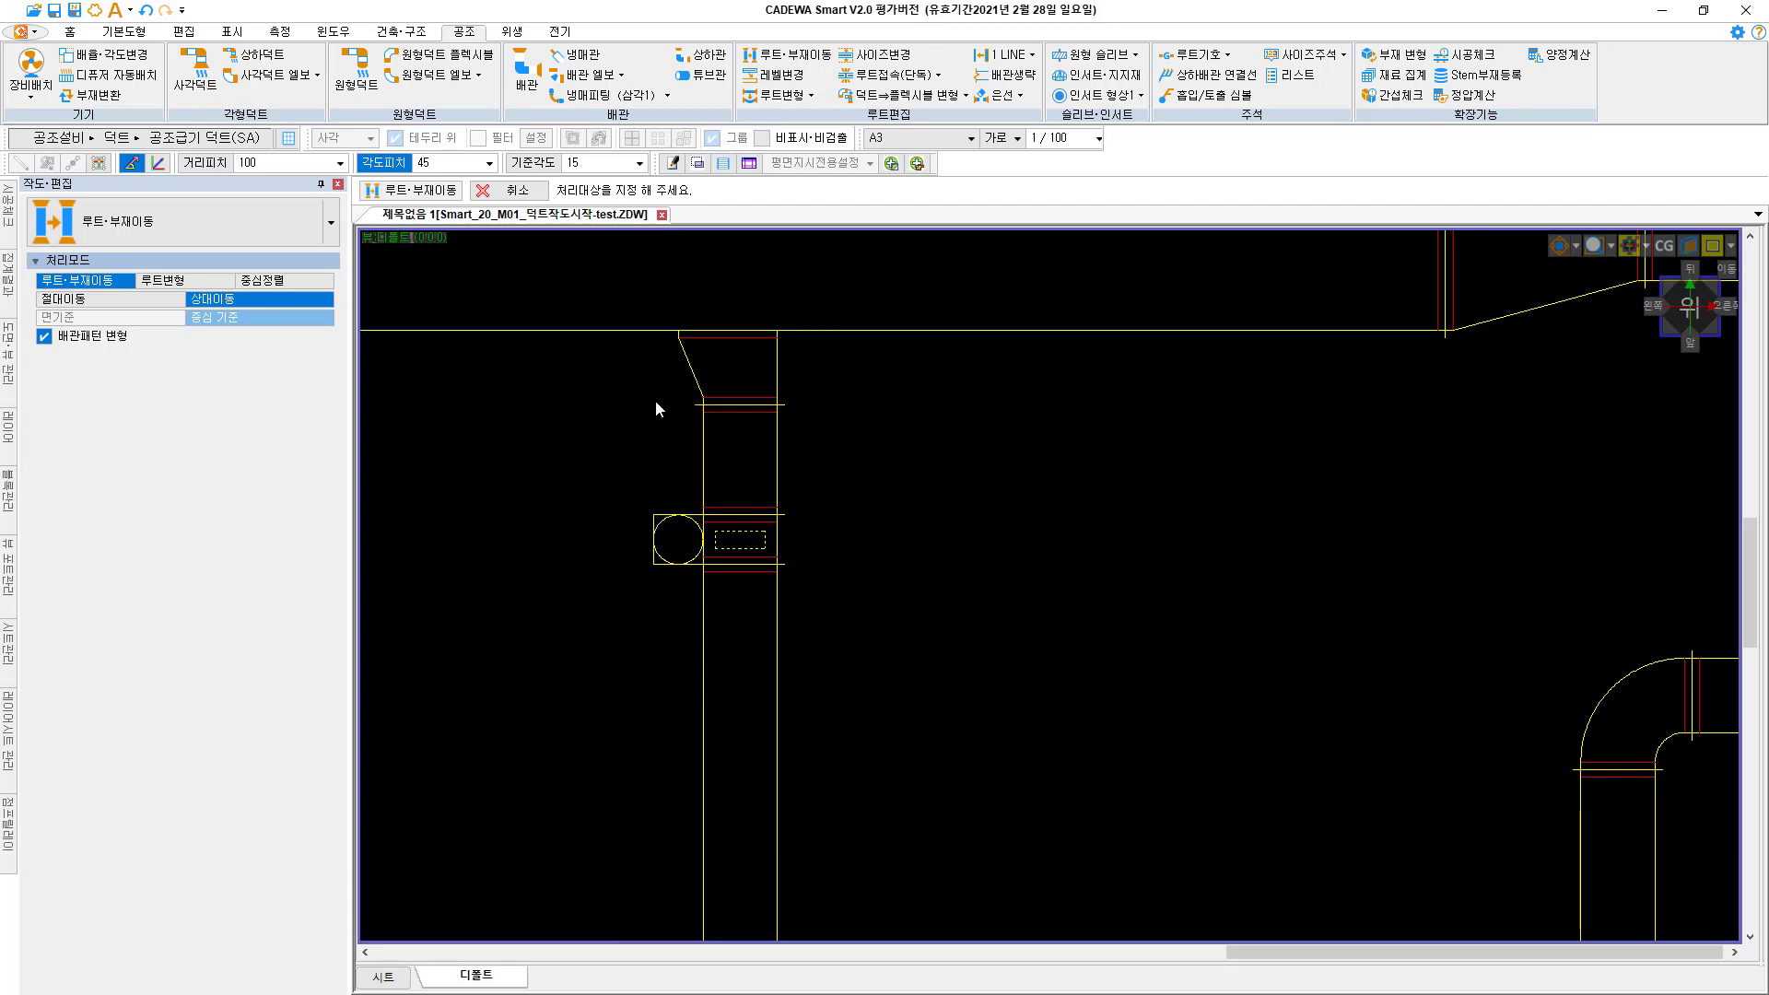
scroll(611, 540, "down", 3)
middle_click_drag(610, 540, 1048, 586)
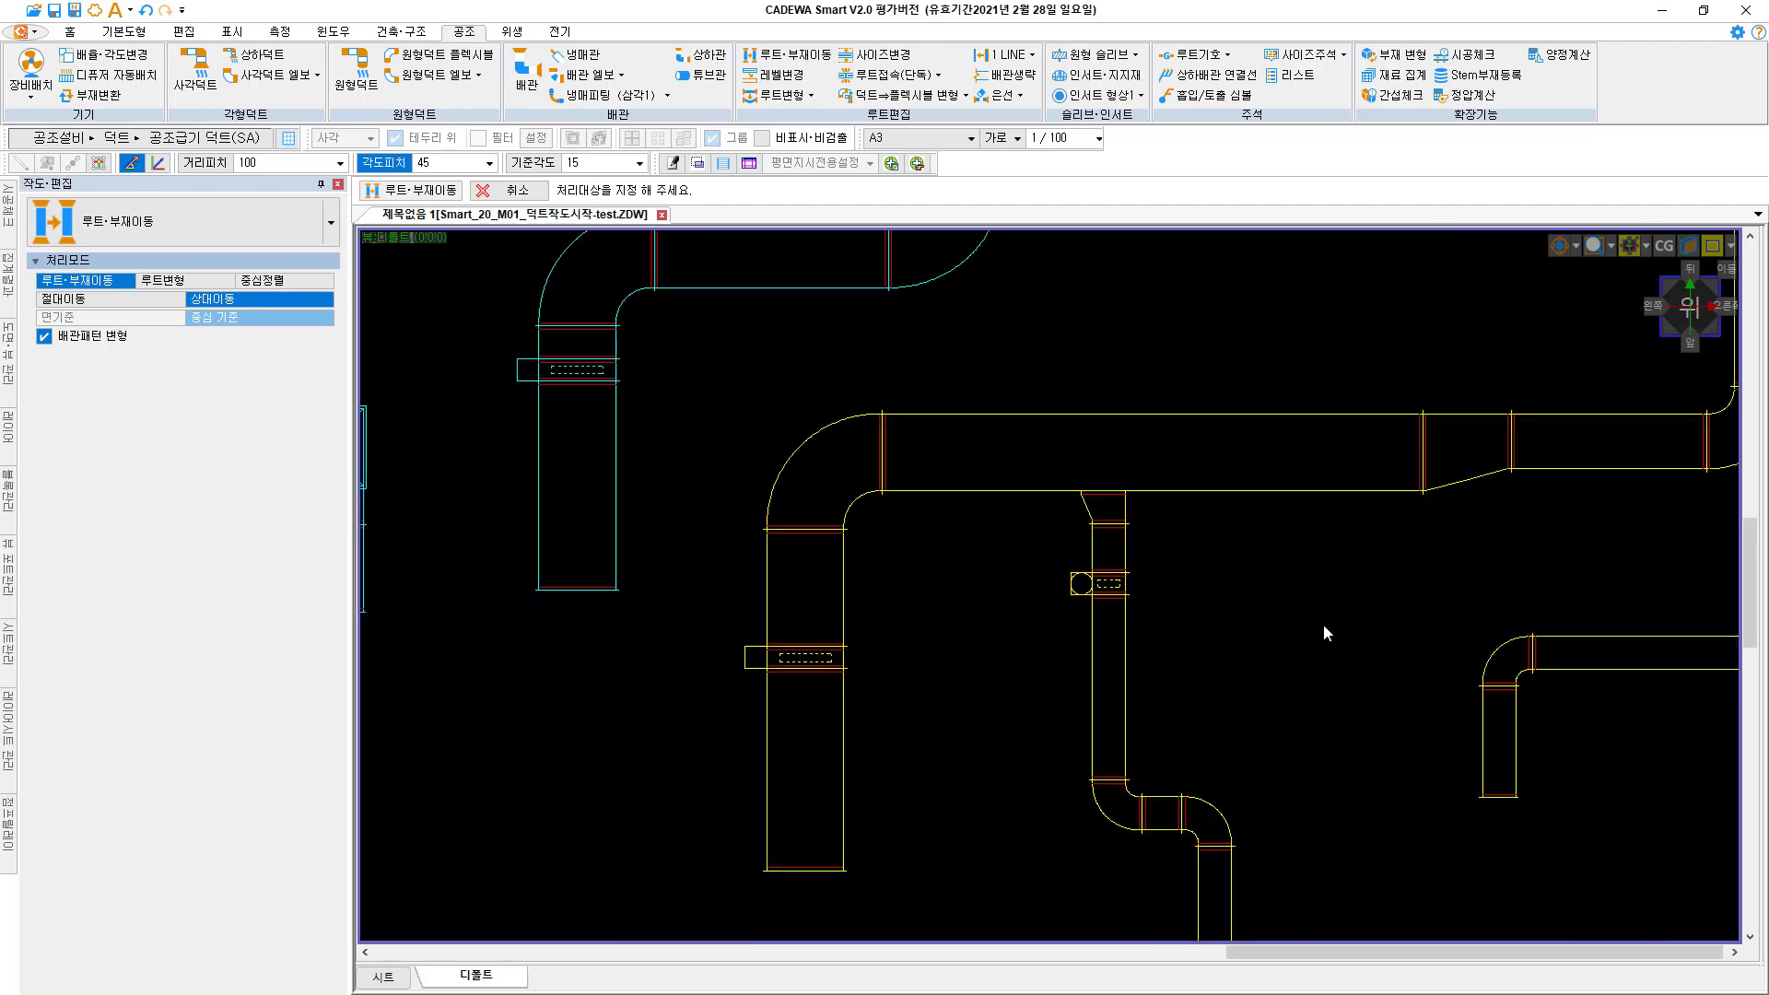
middle_click_drag(1323, 623, 910, 610)
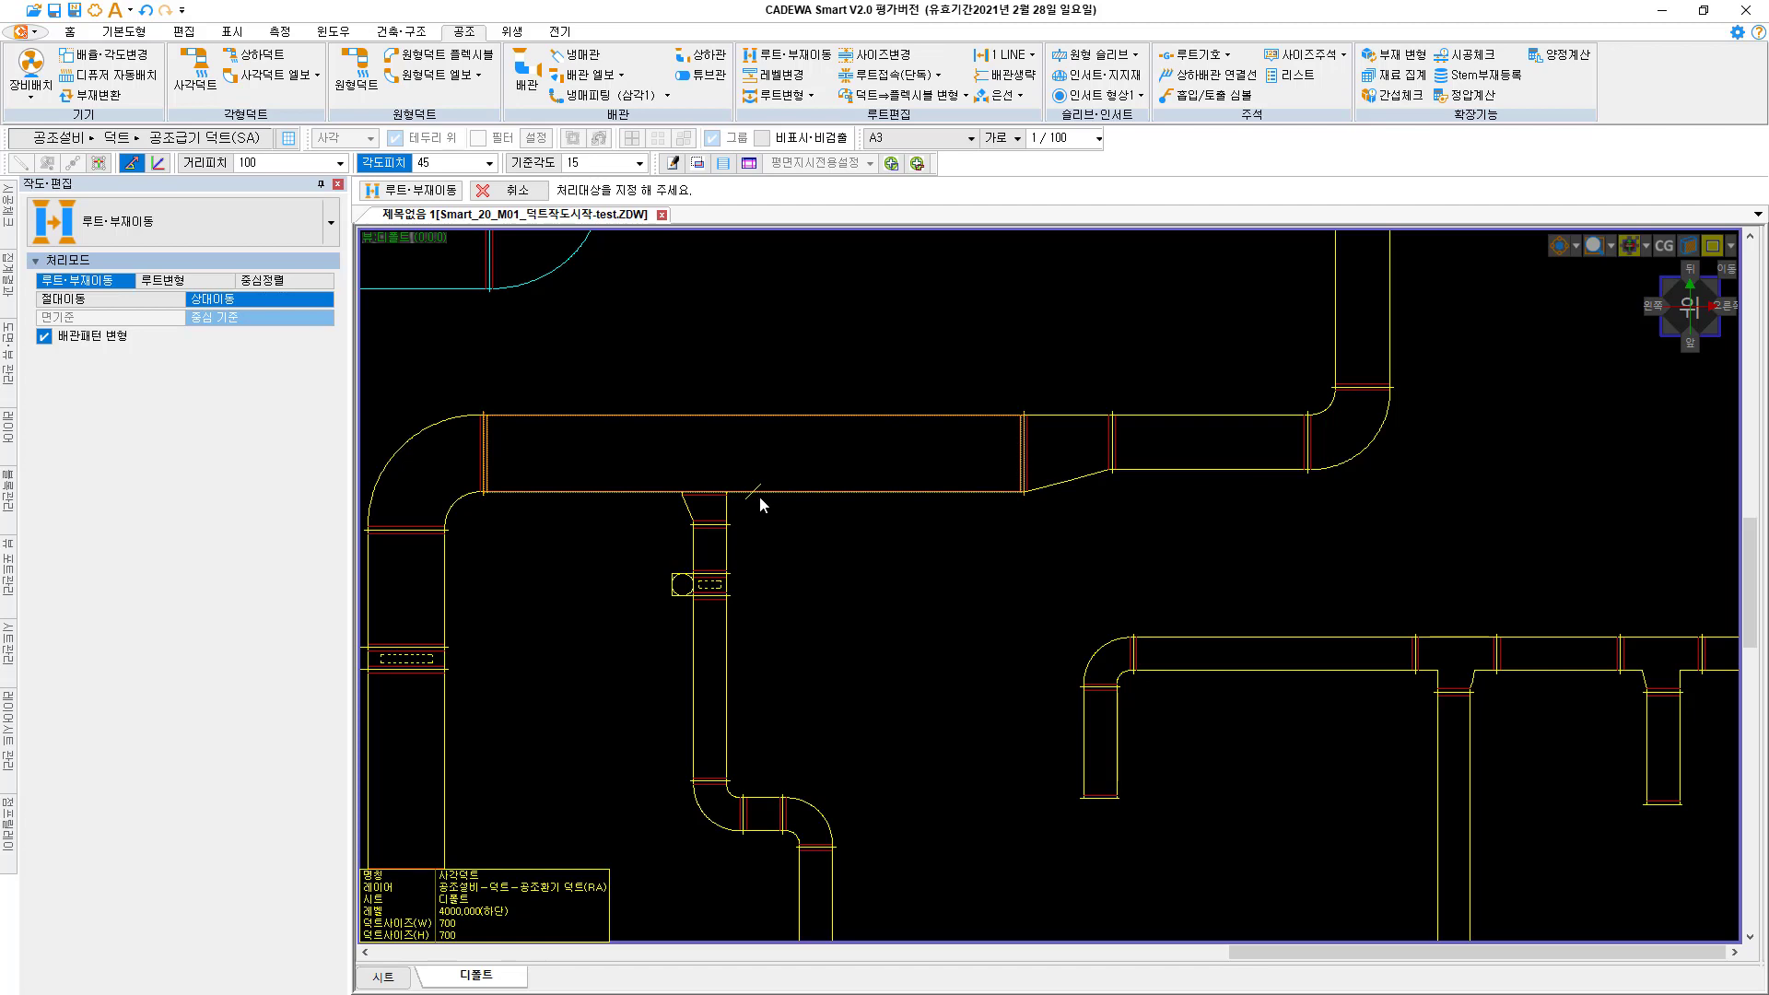
left_click(1058, 484)
scroll(1028, 512, "up", 3)
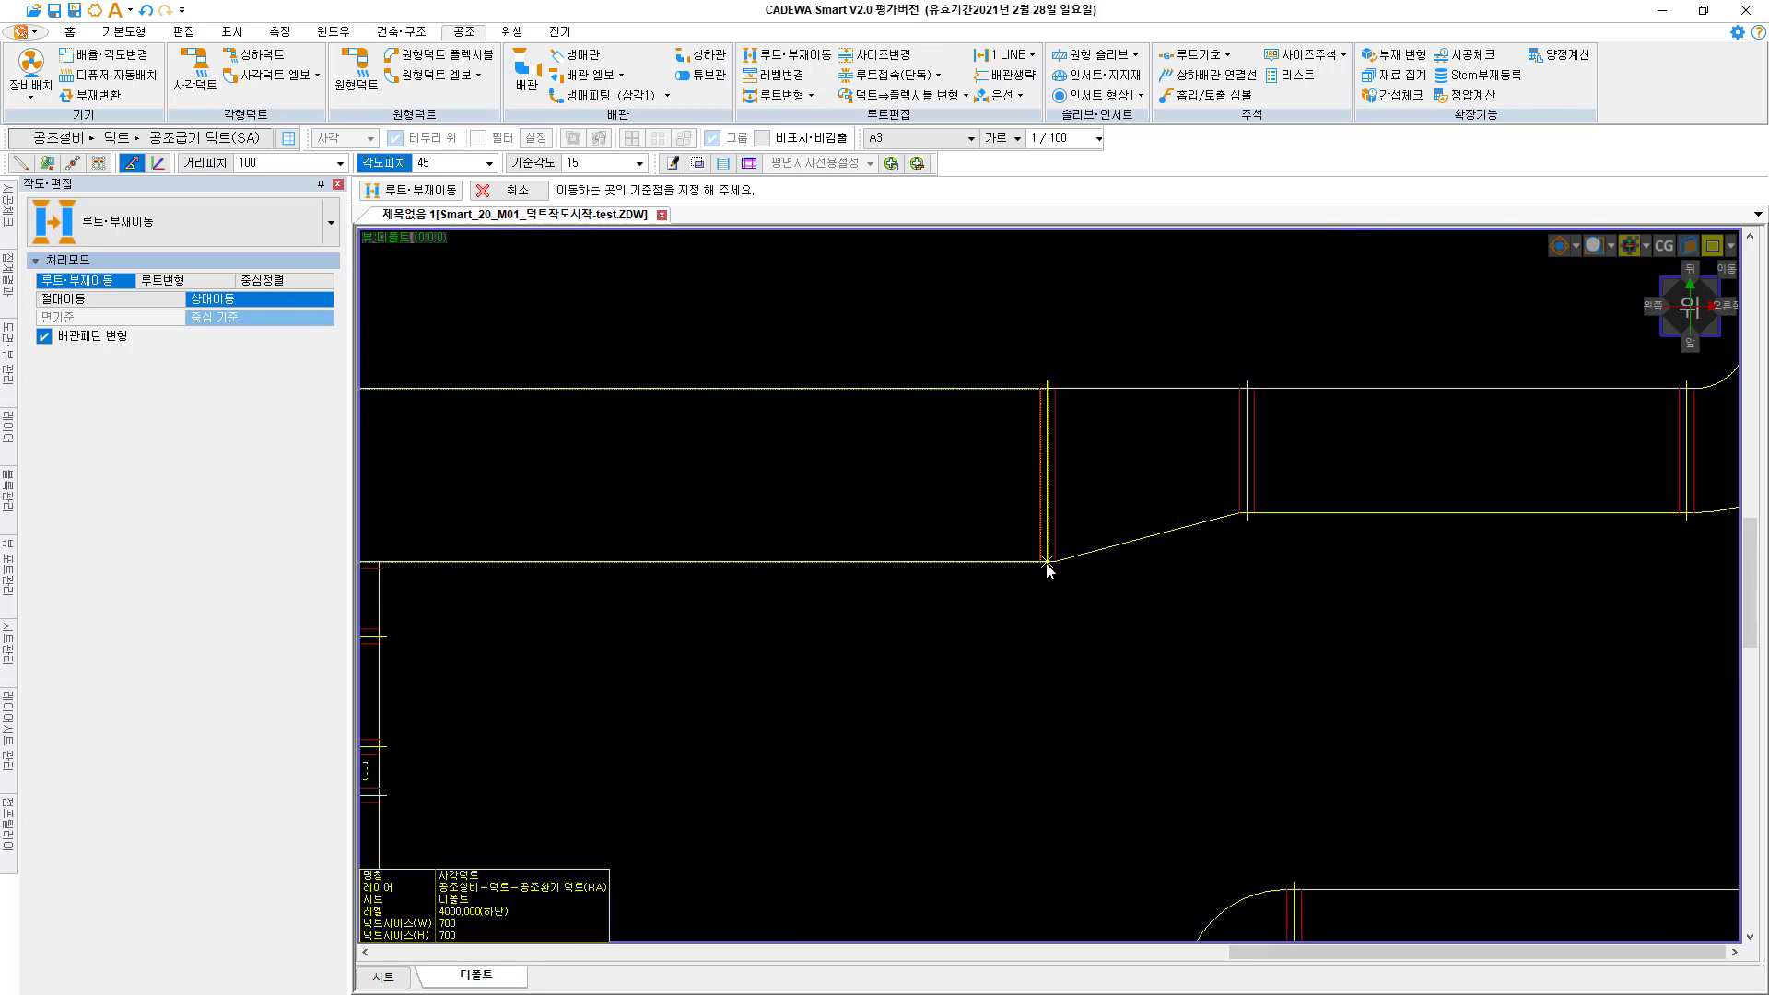
left_click(1046, 561)
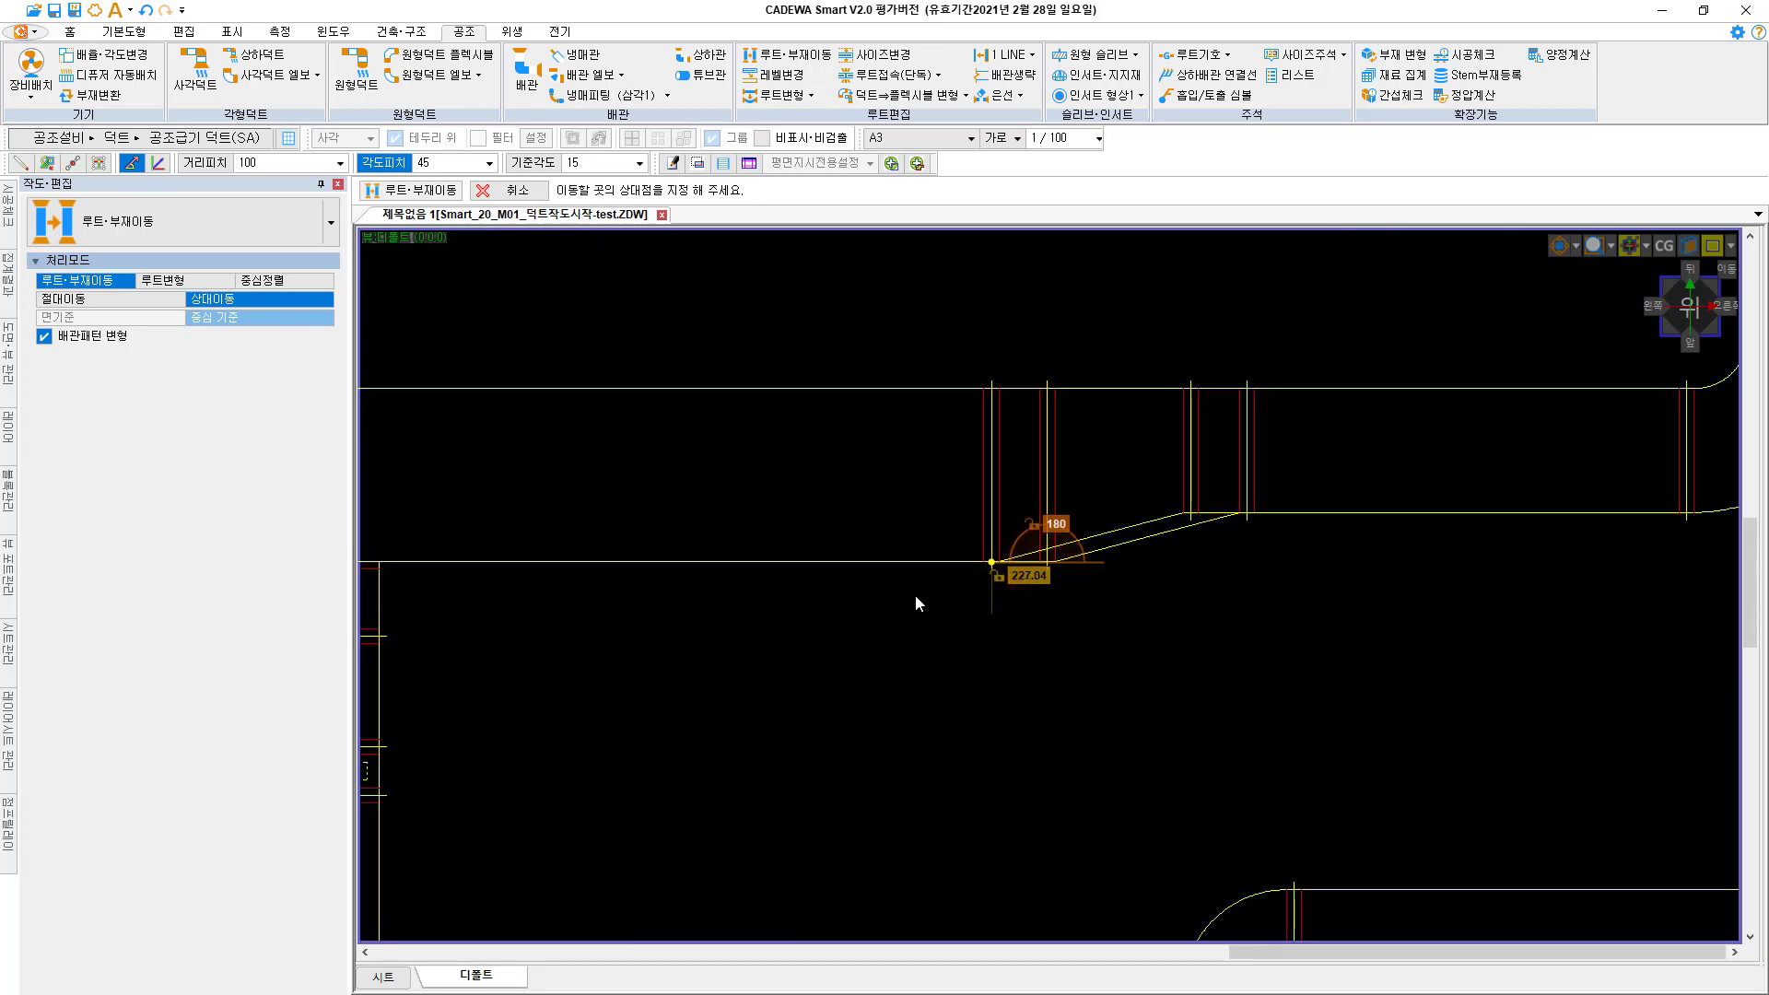
left_click(48, 163)
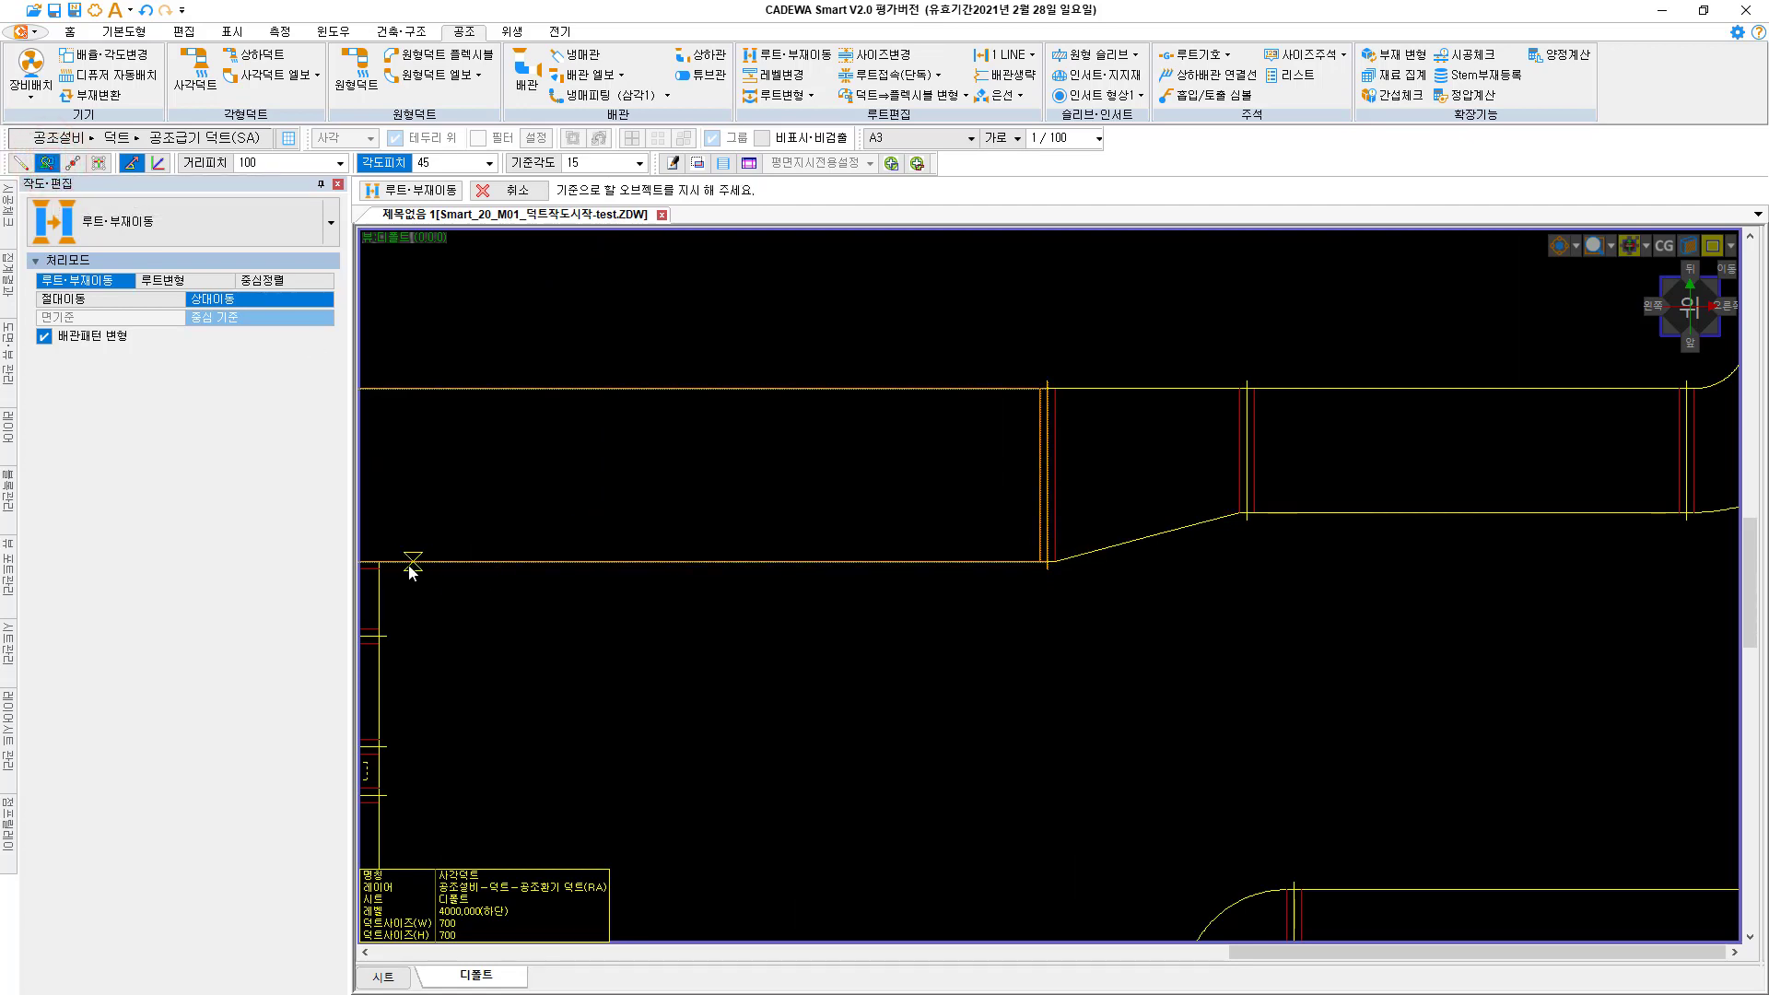
left_click(380, 562)
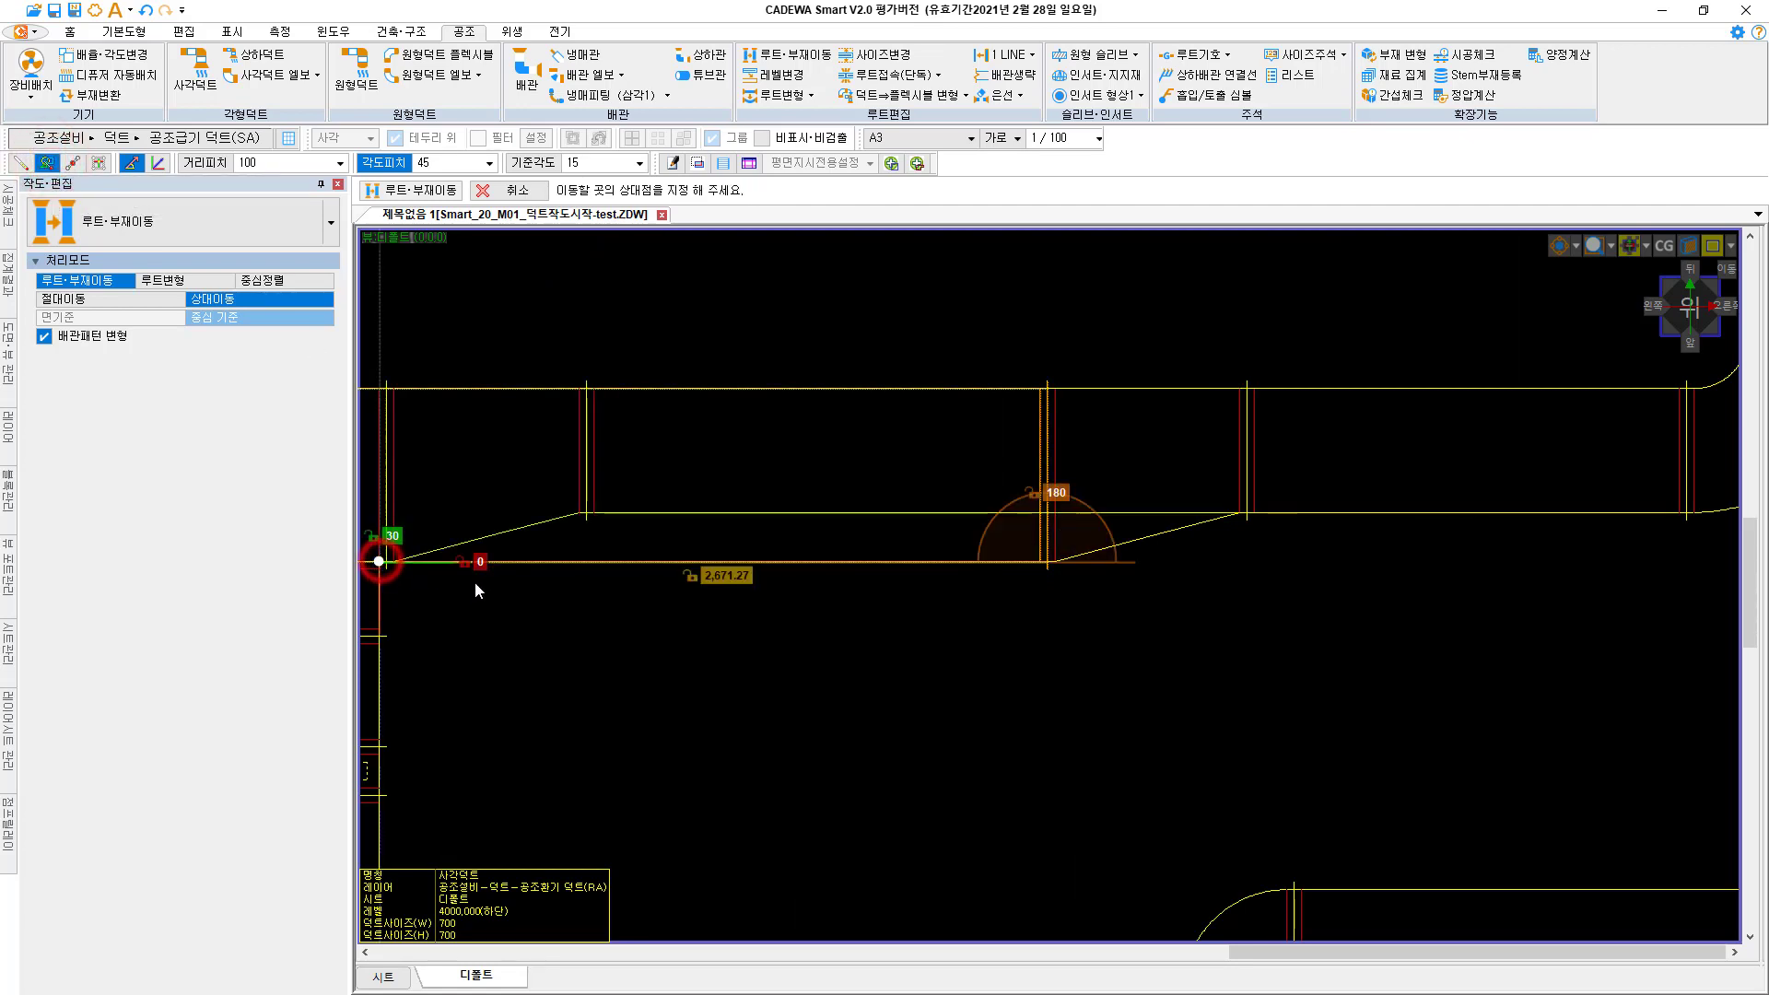
type("200")
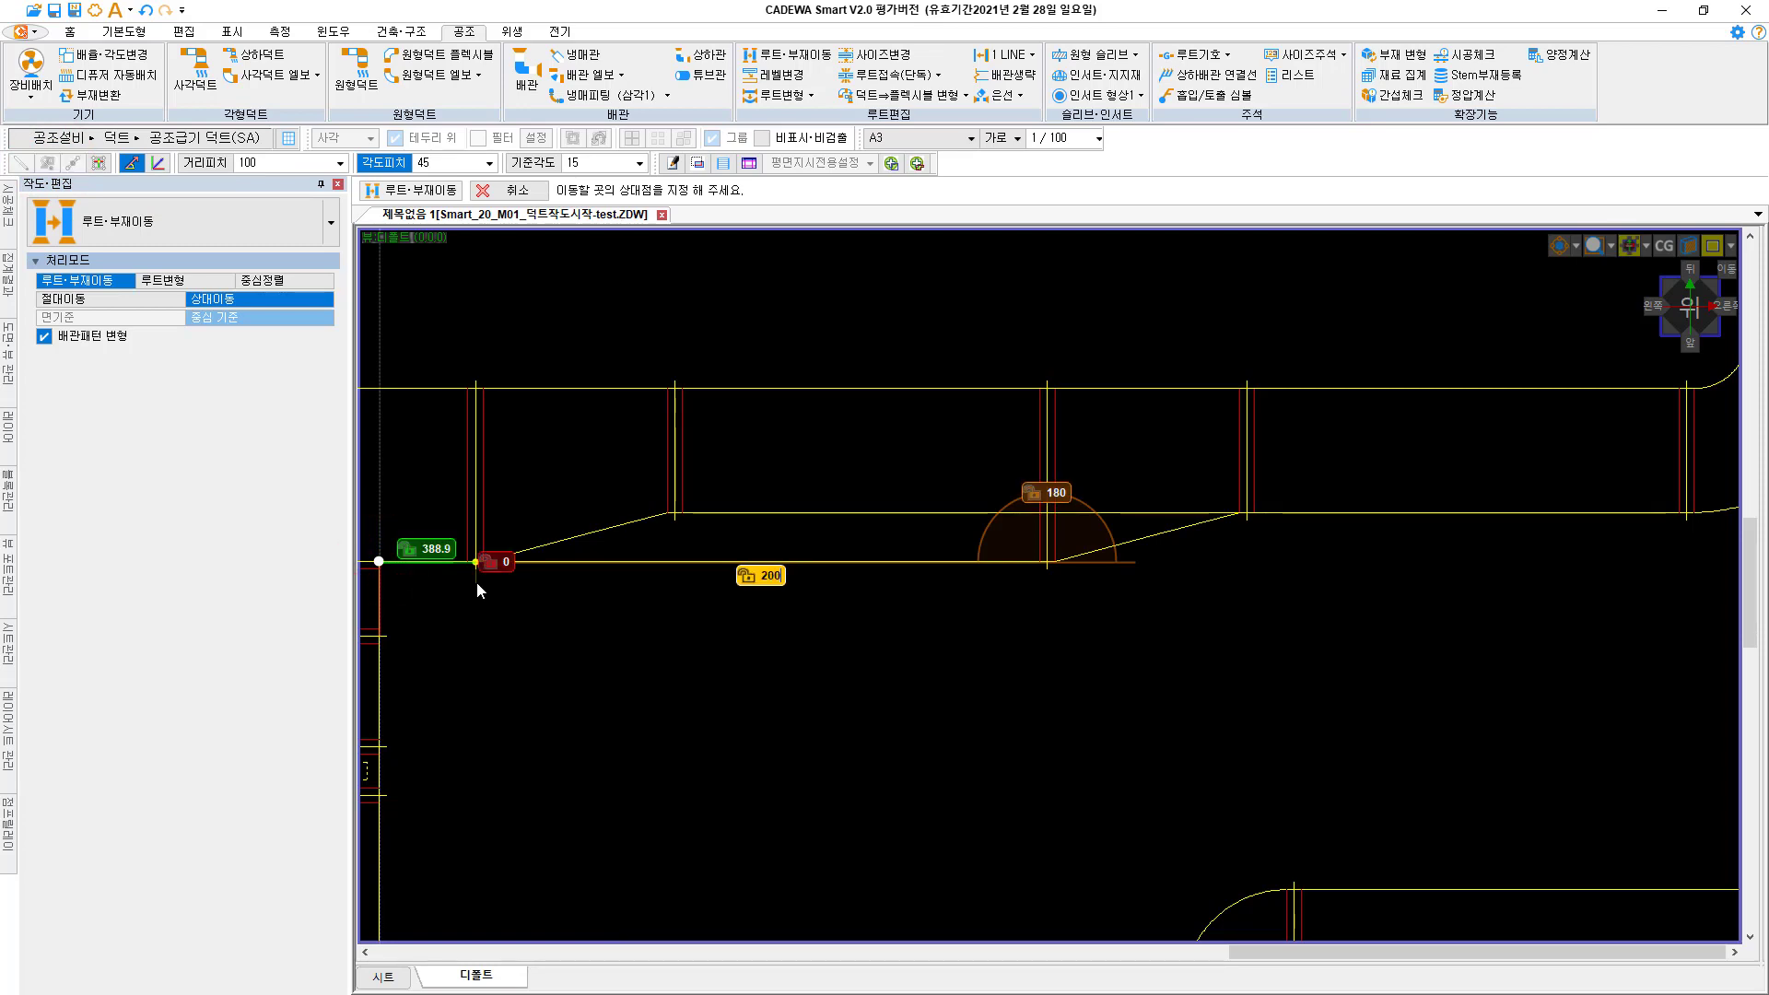
key("Return")
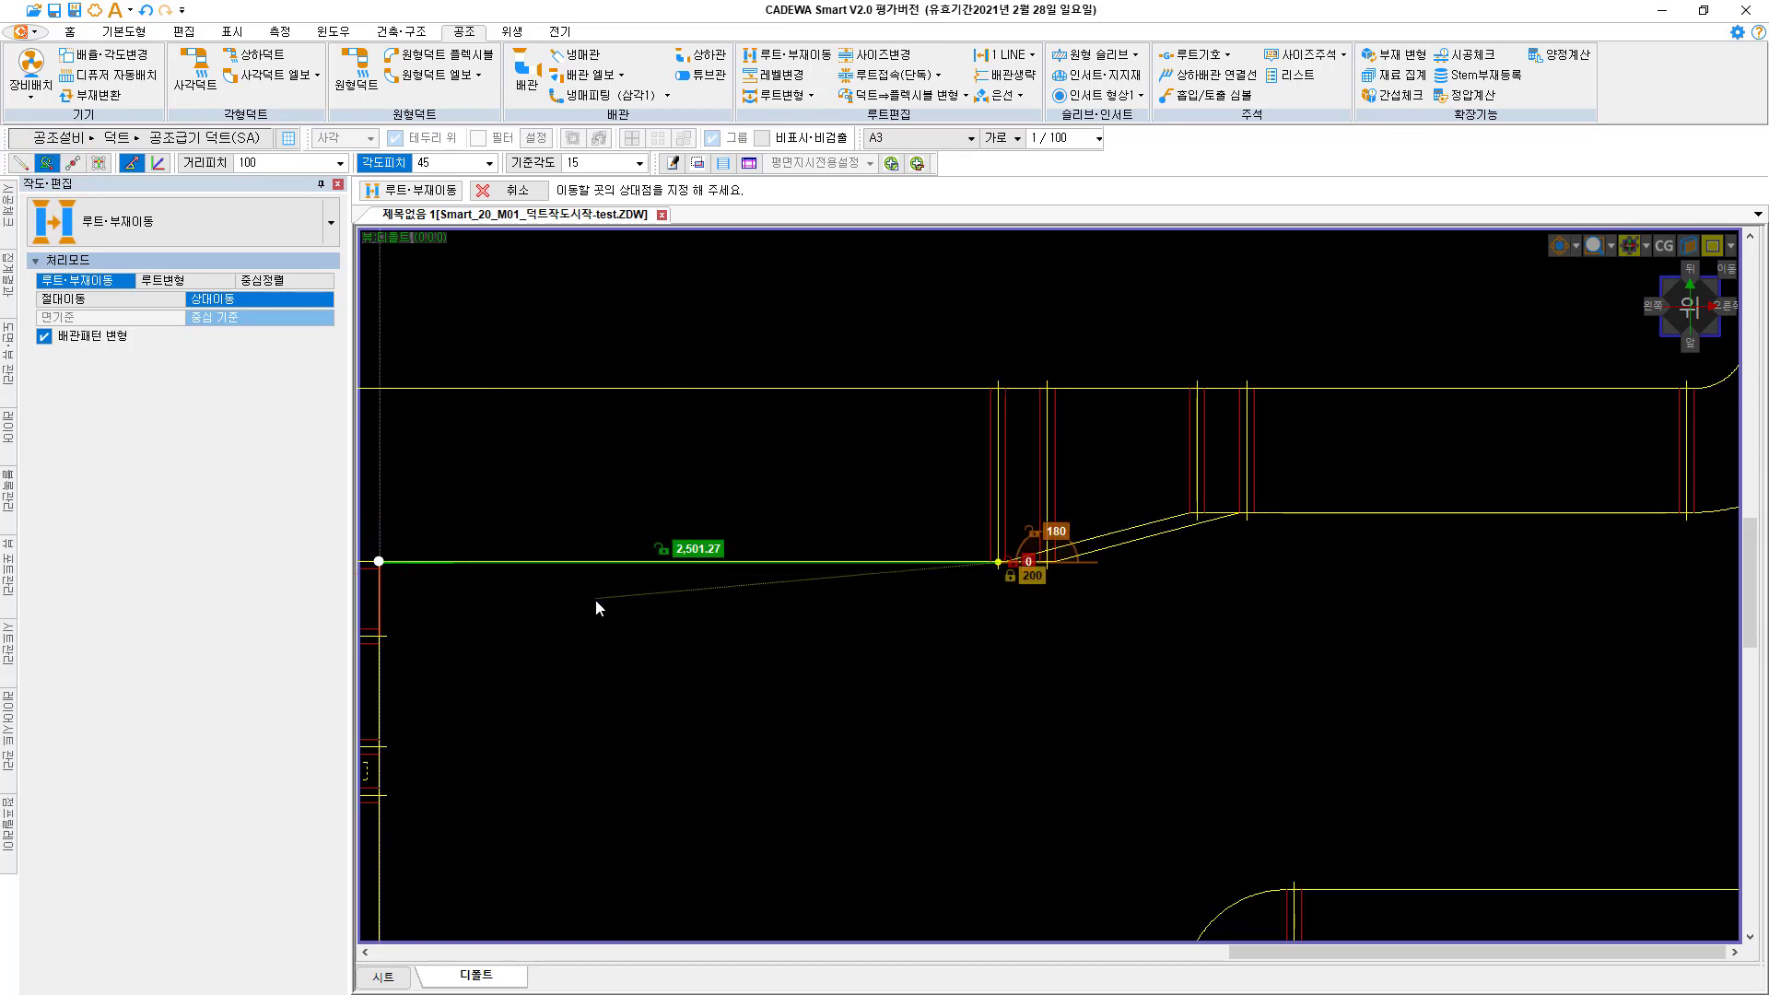
left_click(1033, 635)
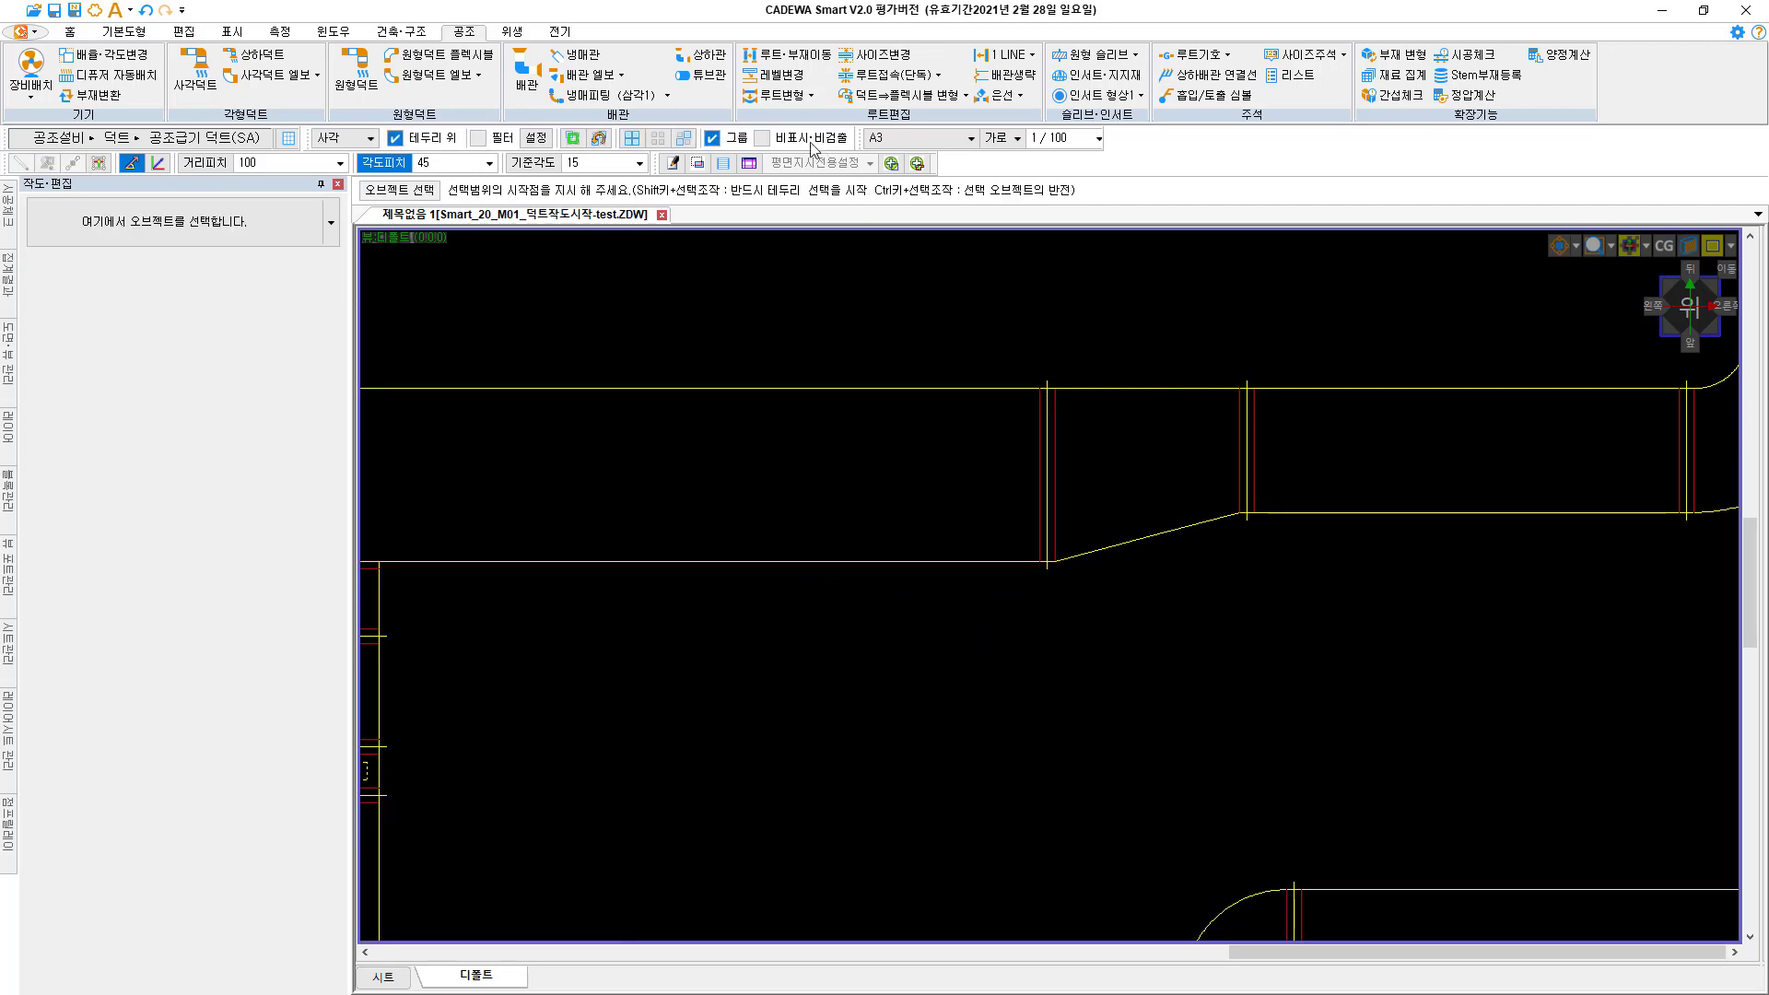
Move the reducer with relative movement from its lower corner to 200 from the branch duct's right edge, using that edge as reference point
left_click(787, 55)
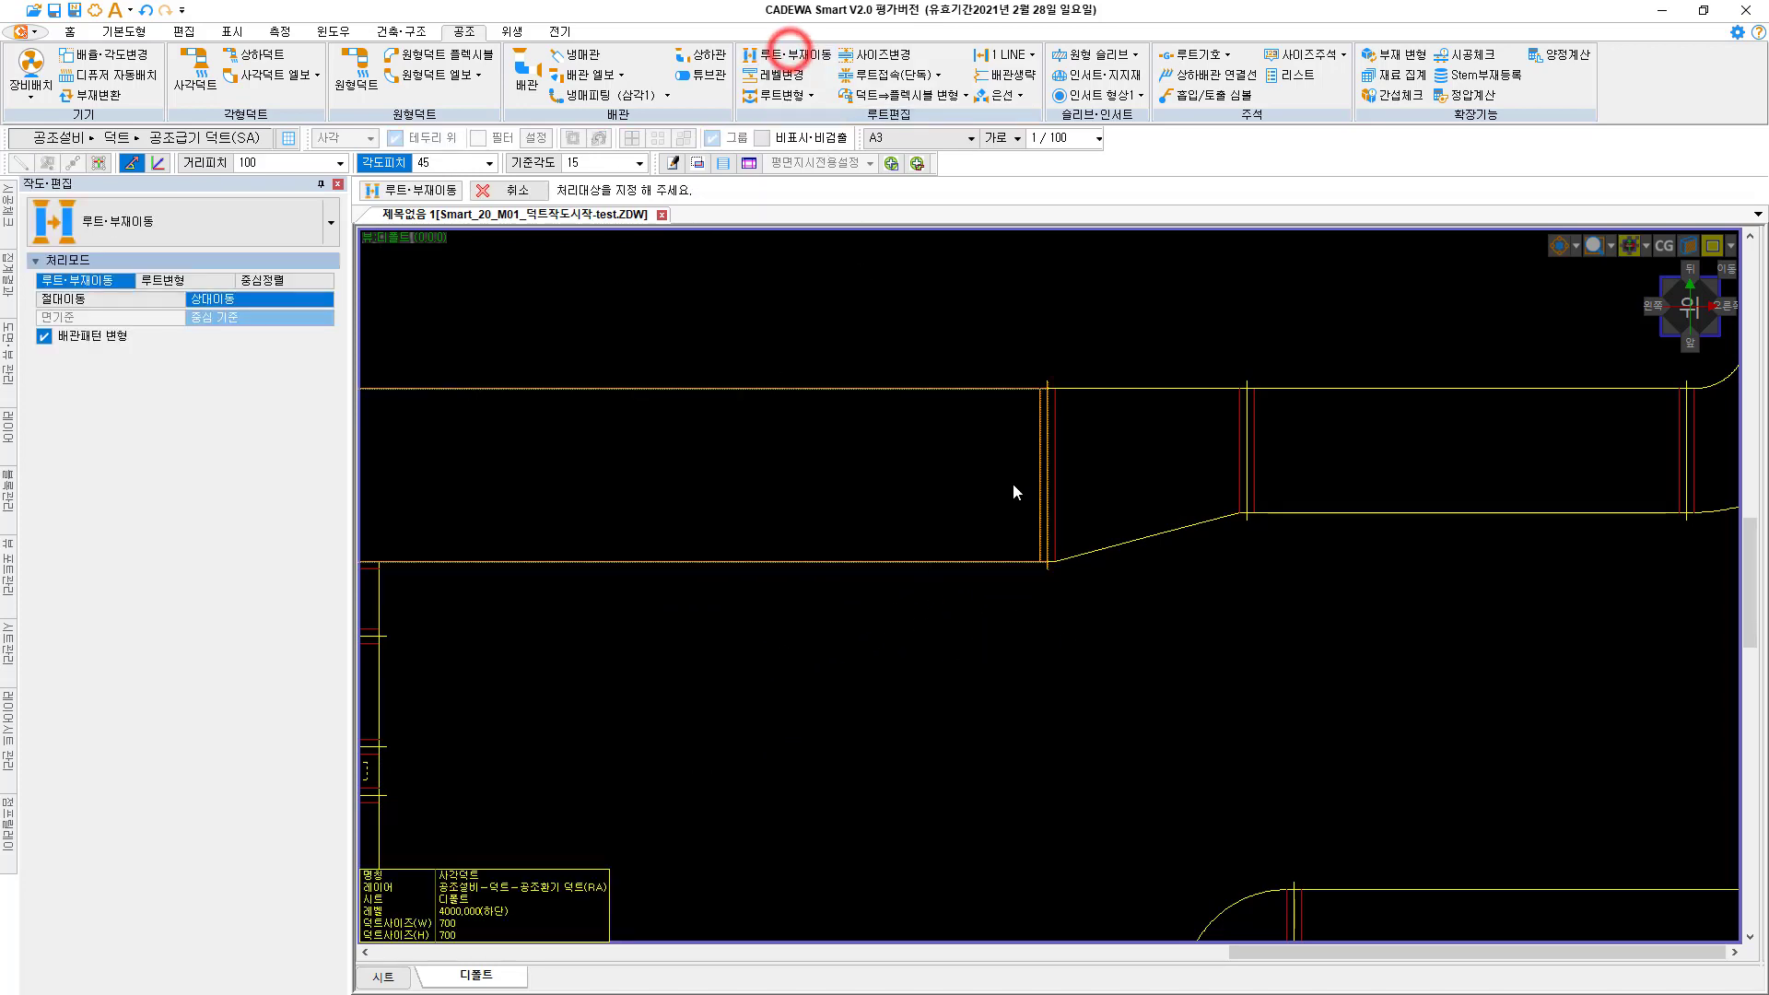
left_click(1142, 538)
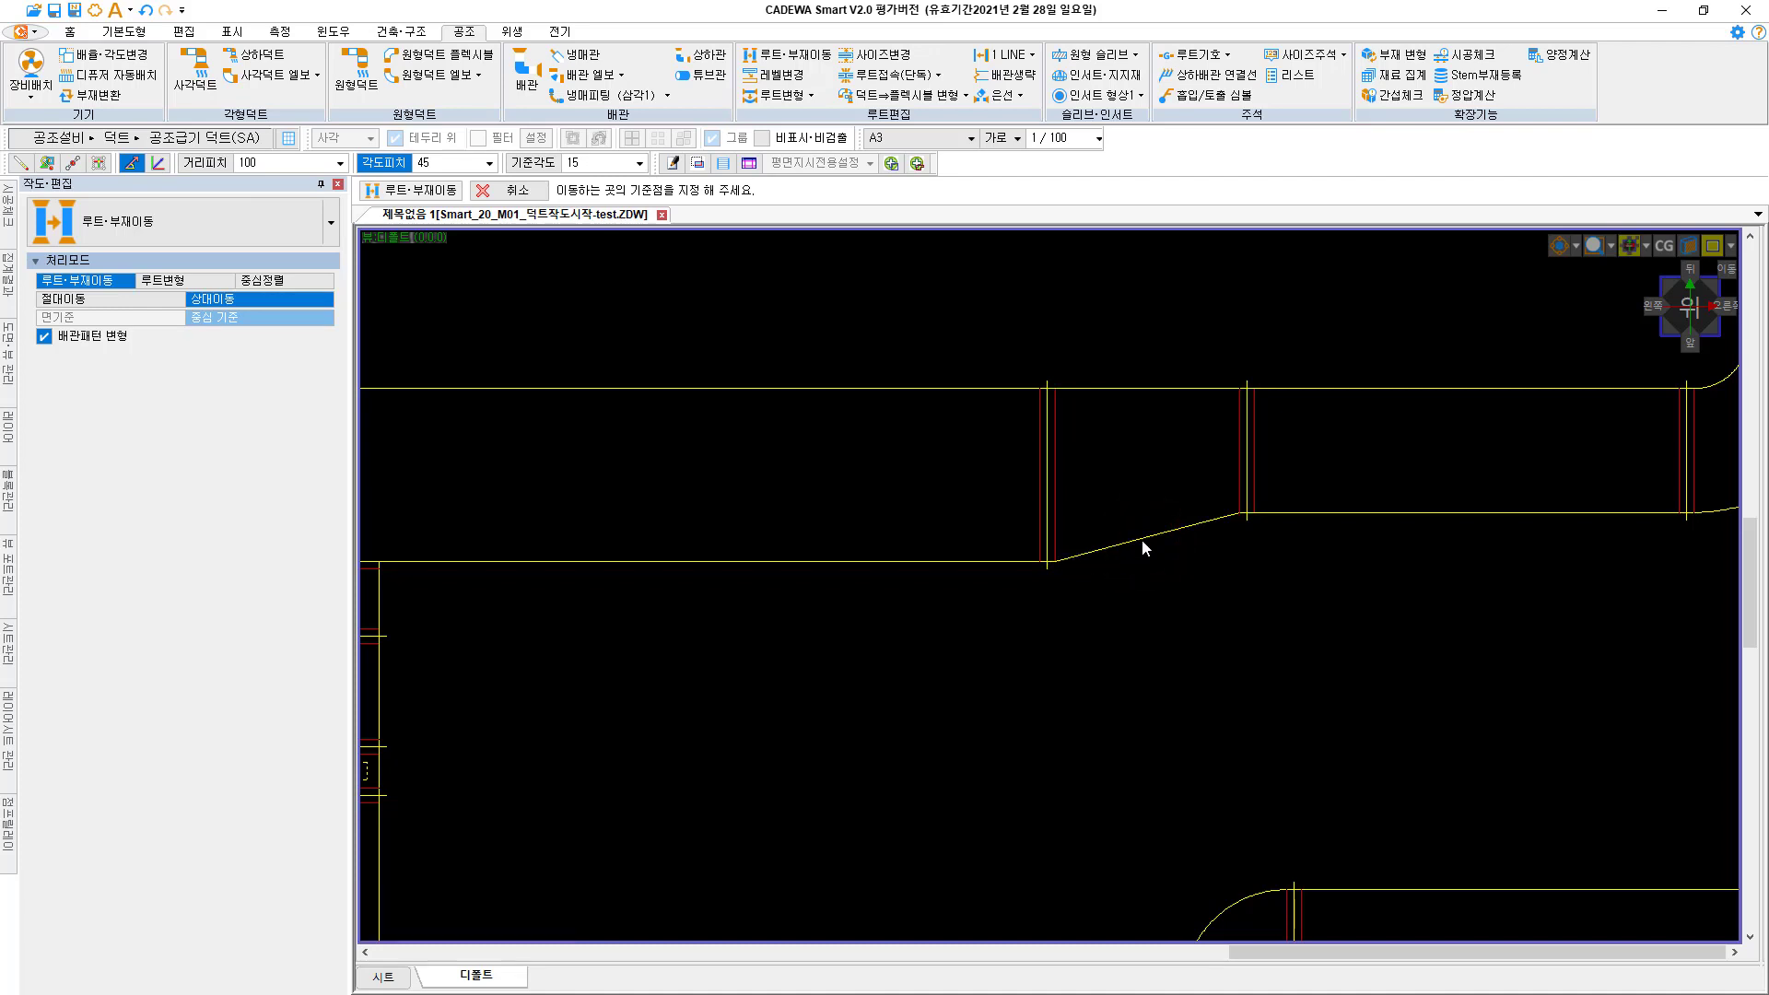
left_click(1047, 562)
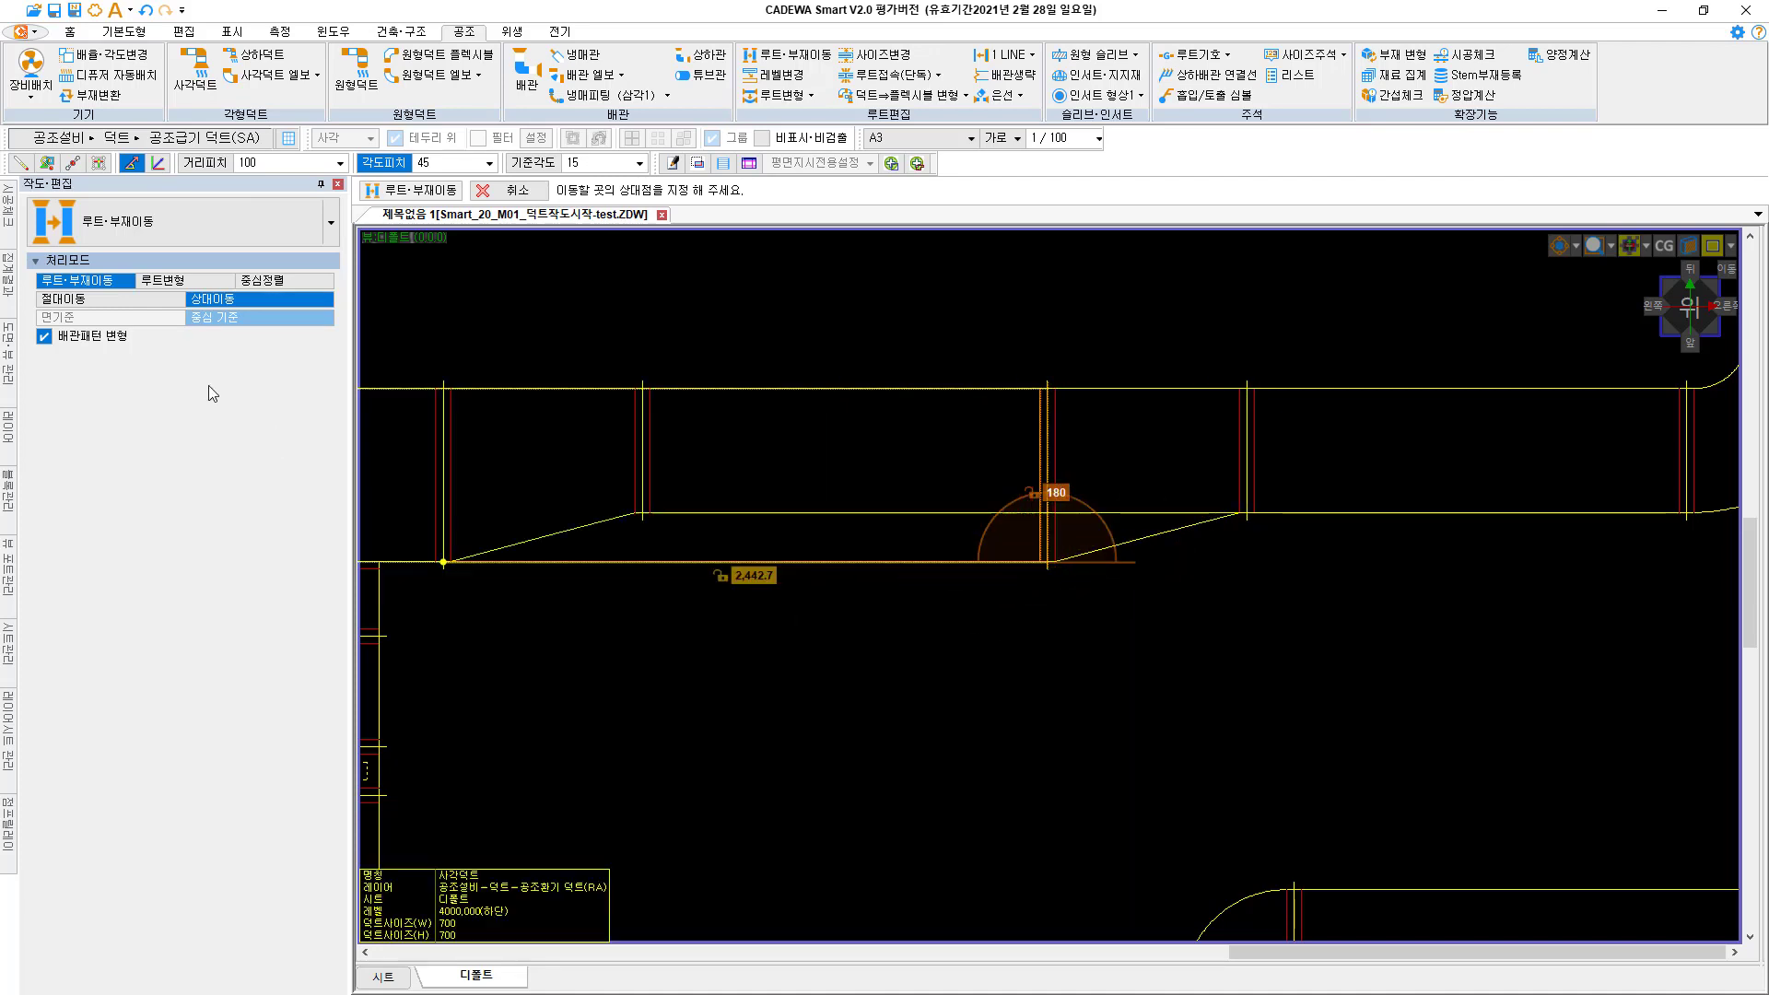
left_click(48, 168)
scroll(767, 617, "up", 2)
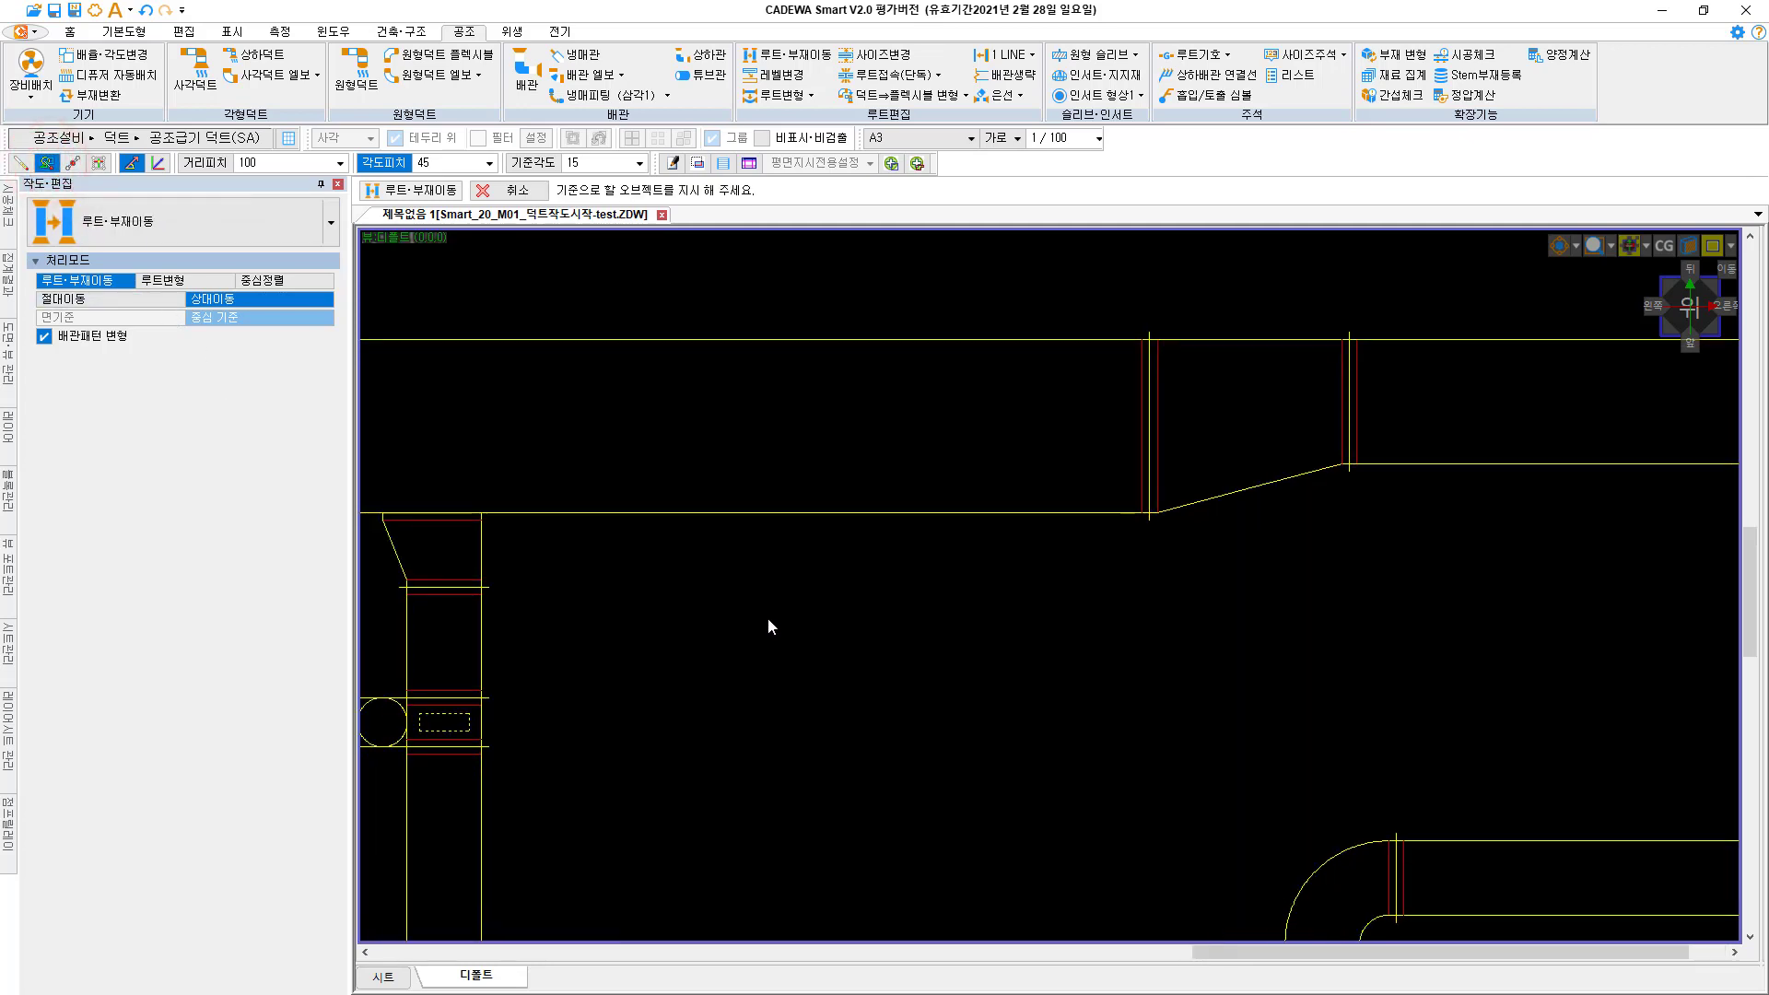
left_click(481, 512)
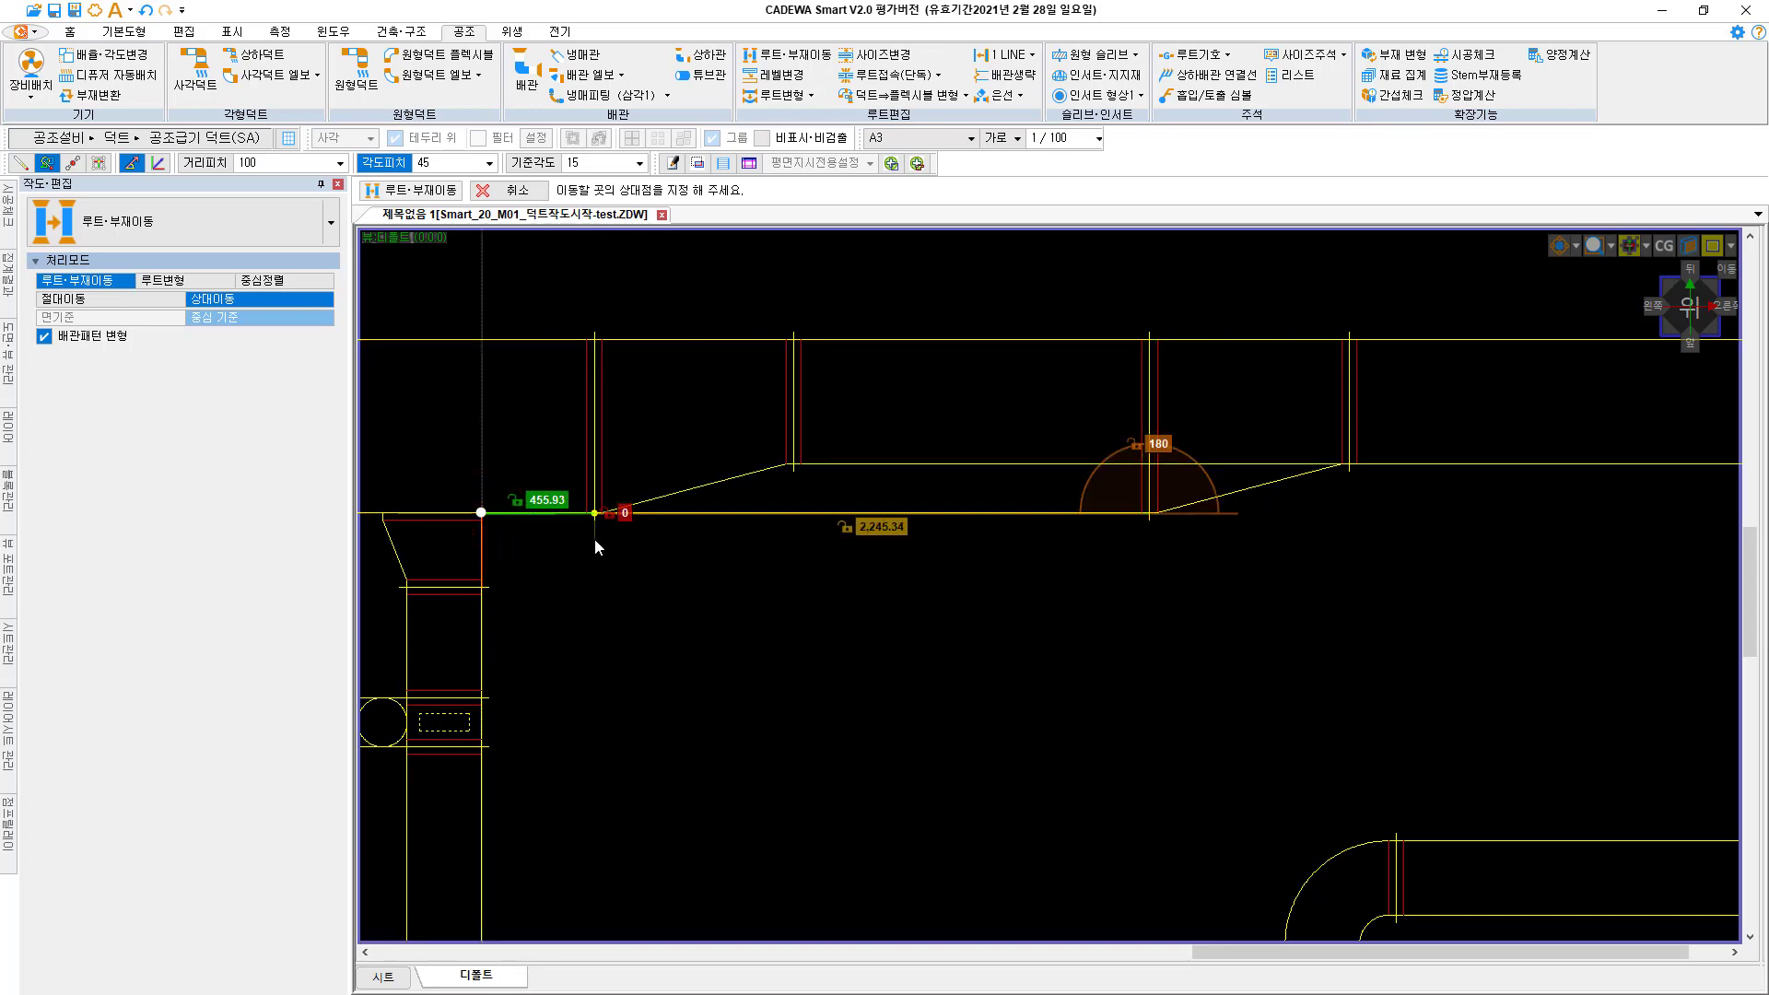
type("200")
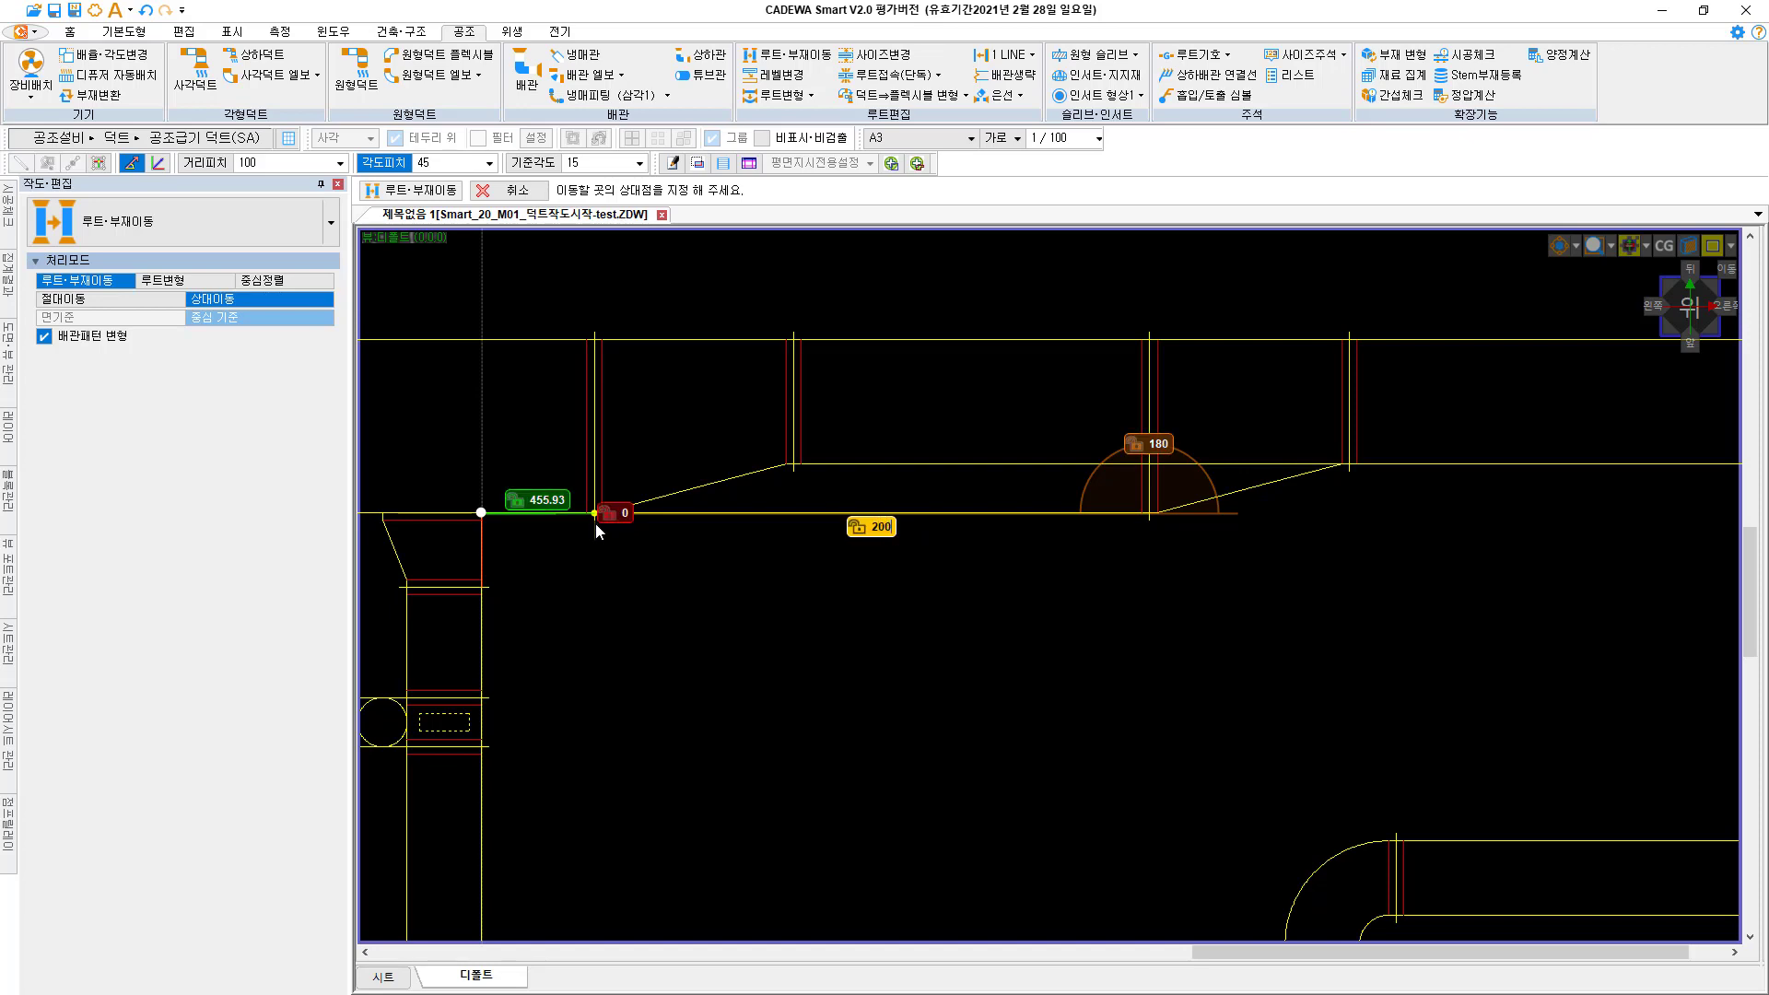
left_click(868, 518)
key("Return")
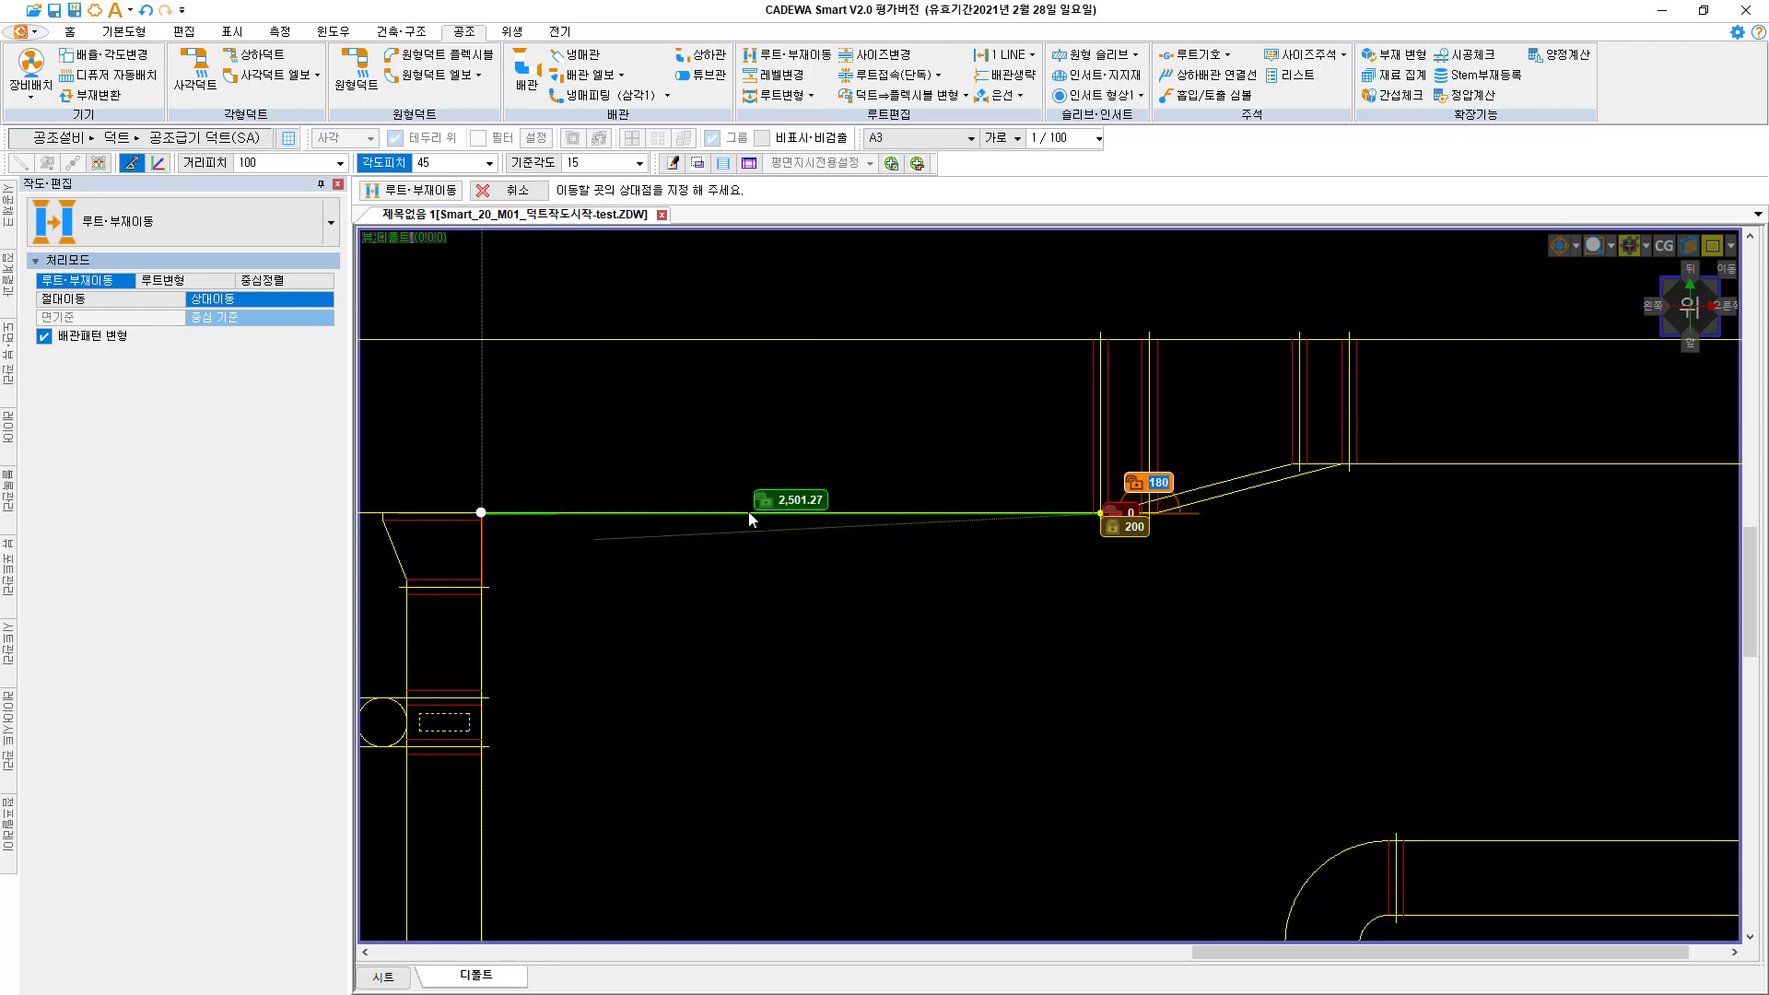
key("Tab")
key("Tab")
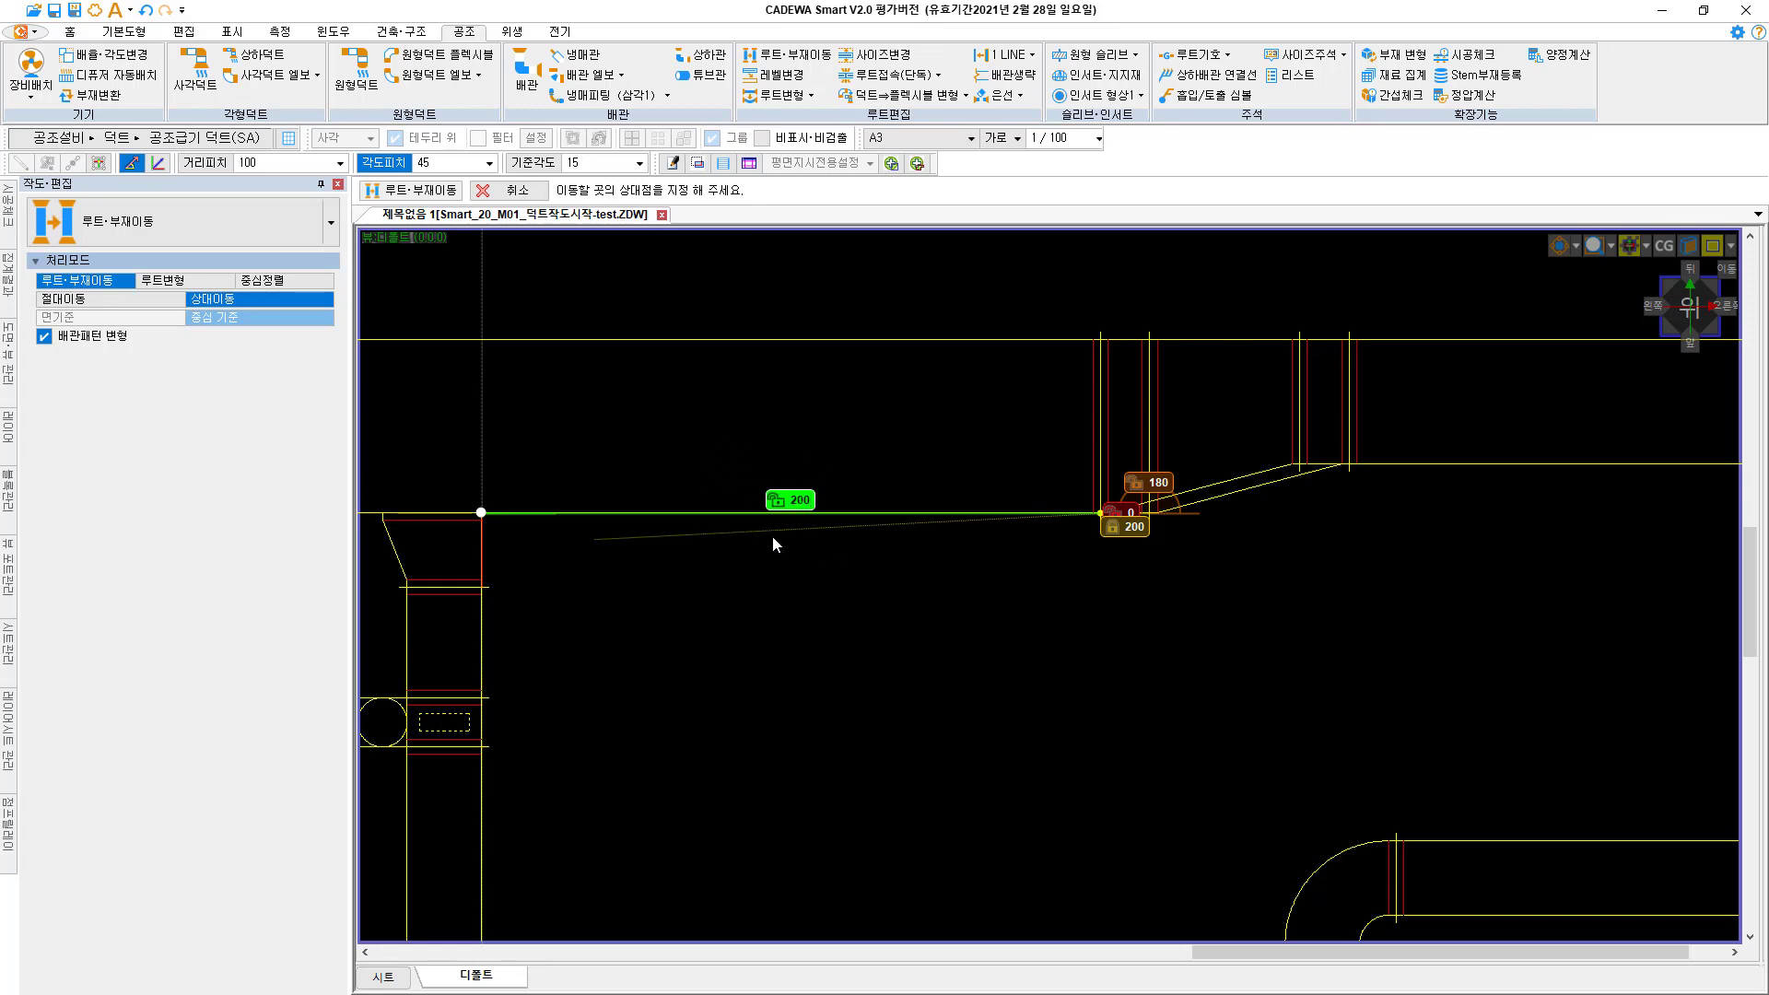
key("Return")
left_click(601, 604)
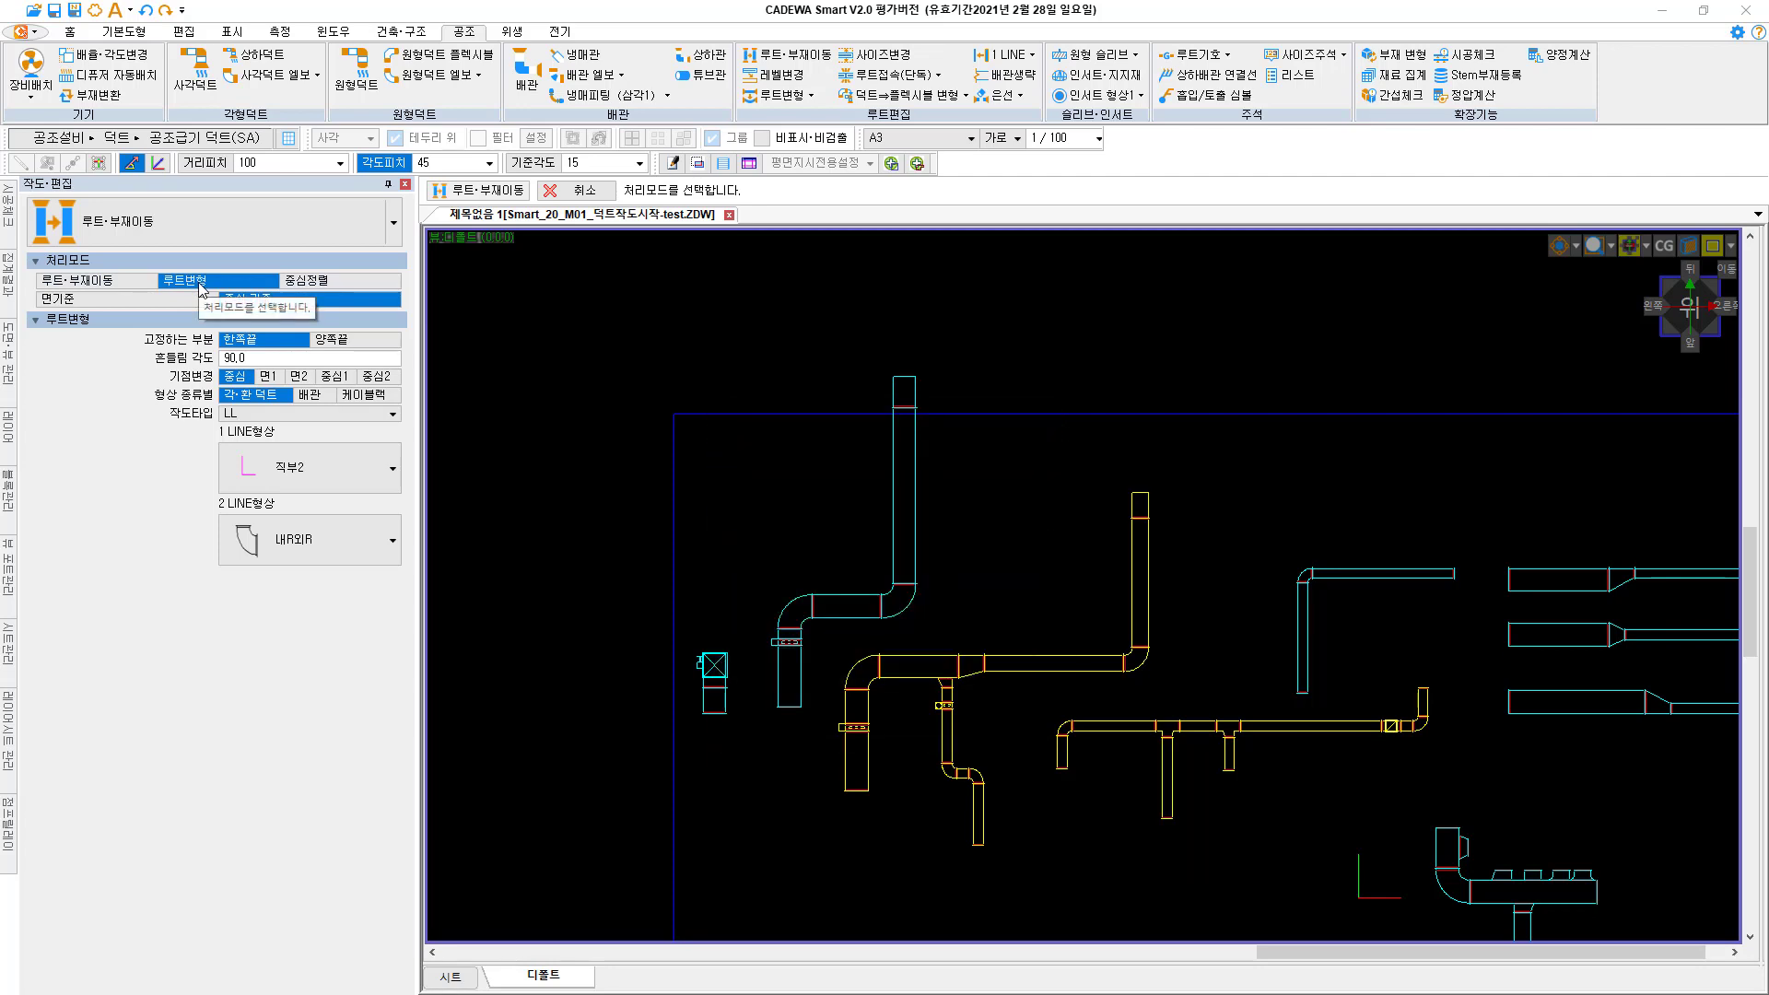
Switch the processing mode to route deformation (루트변형) with LL as the drawing type (작도타입)
left_click(103, 281)
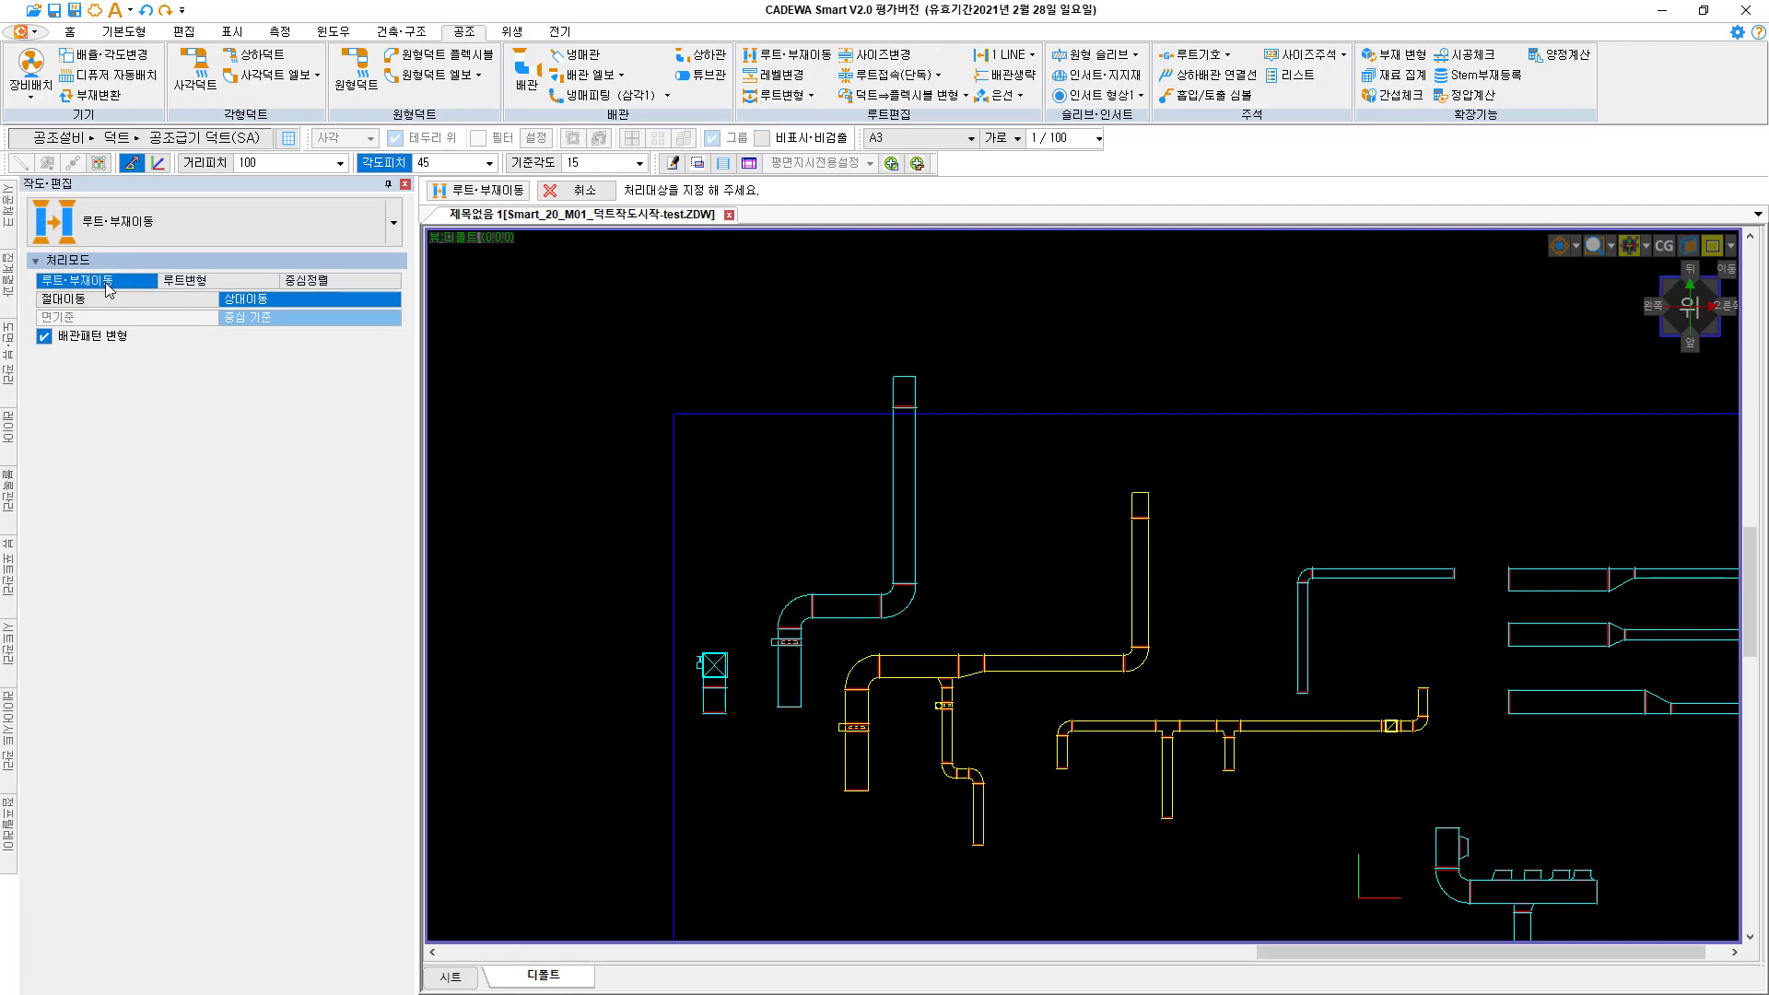
left_click(203, 282)
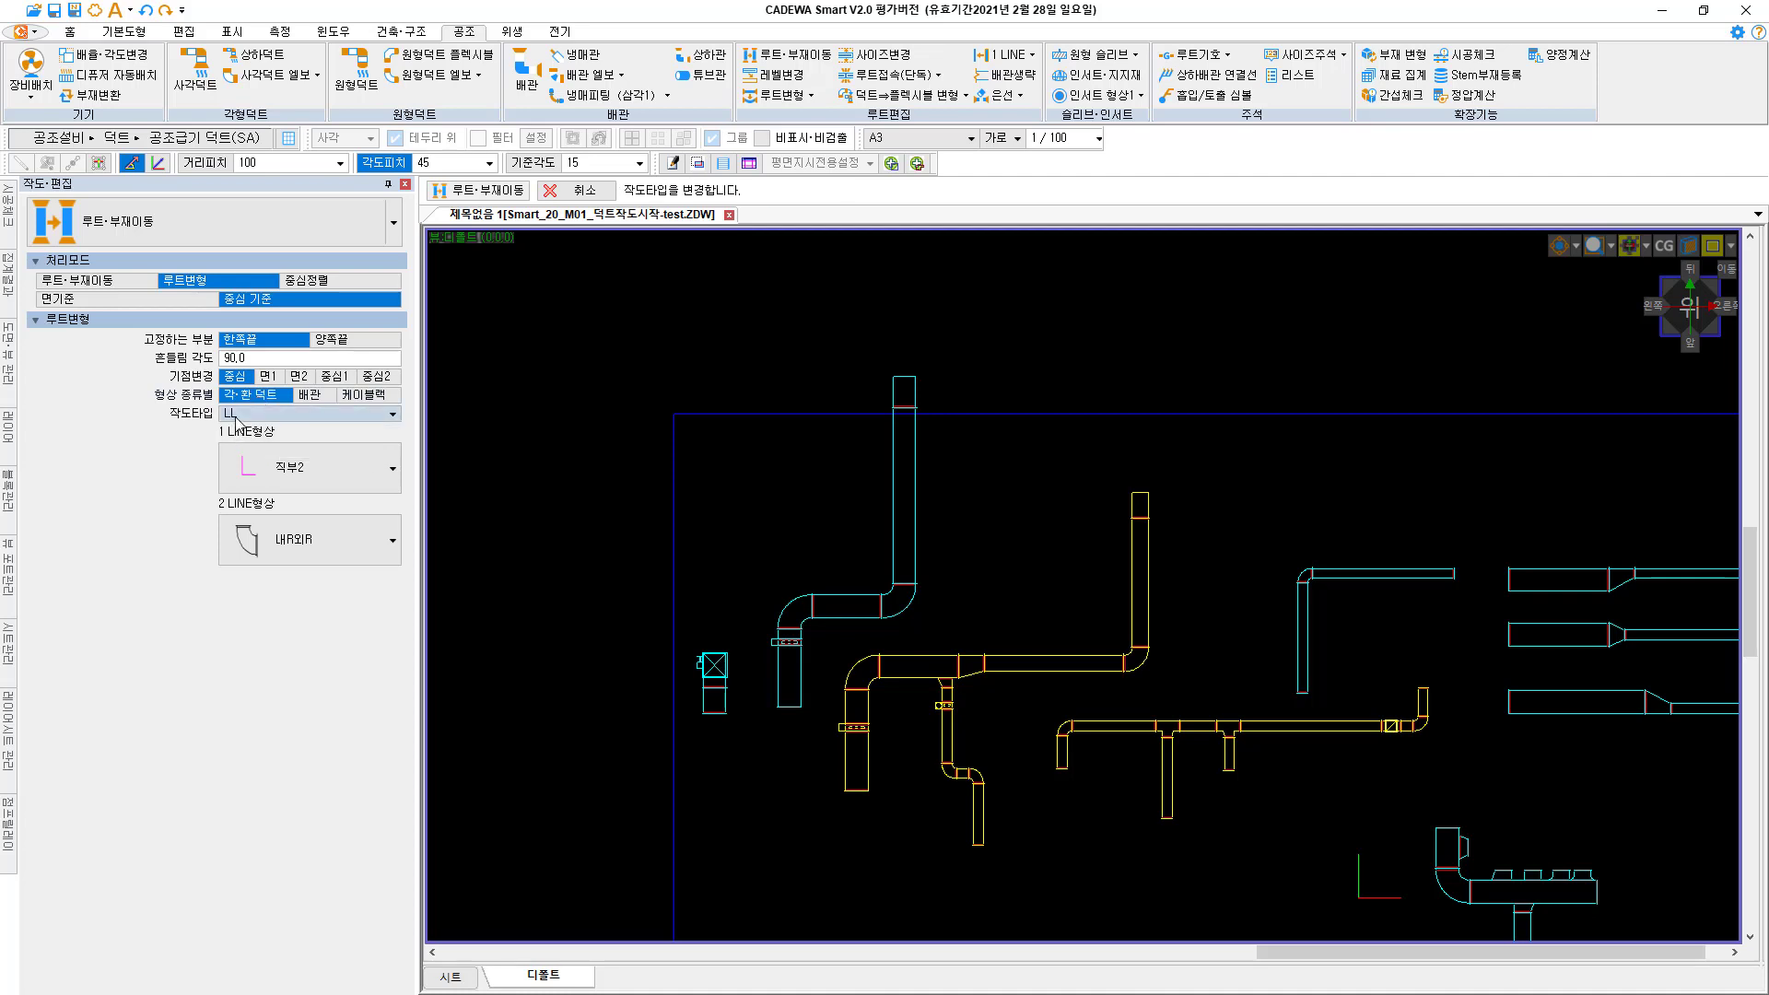
left_click(393, 414)
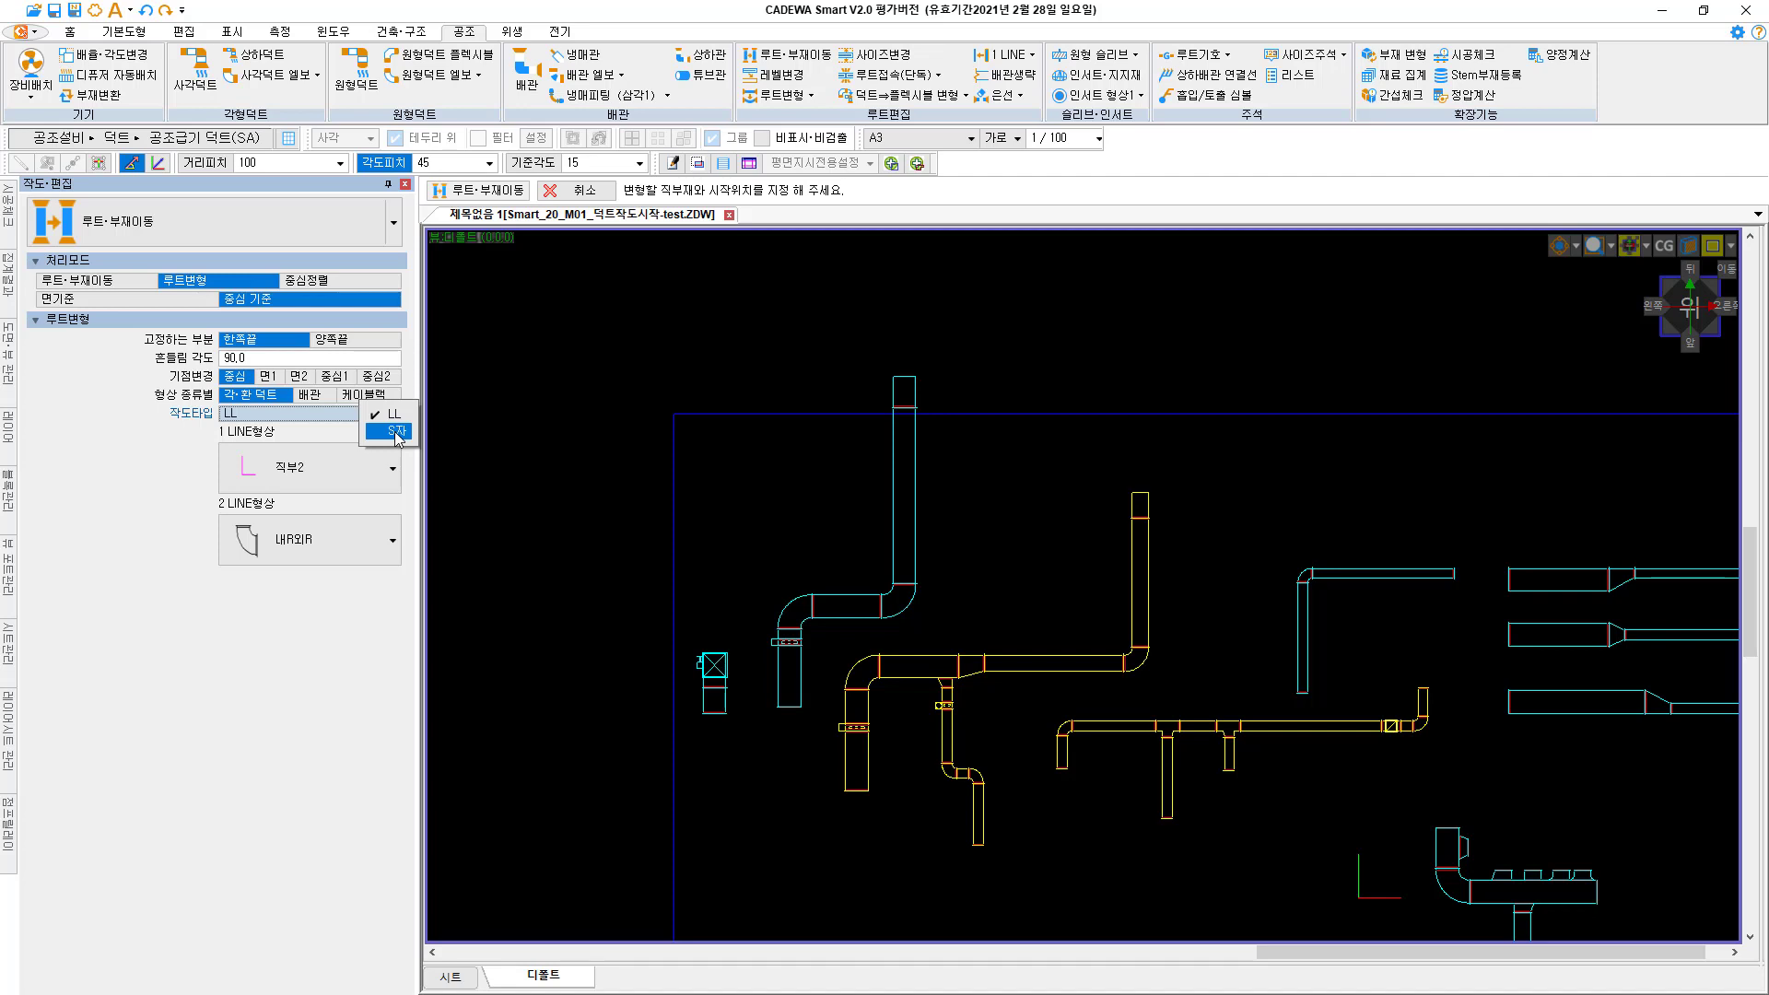
left_click(393, 416)
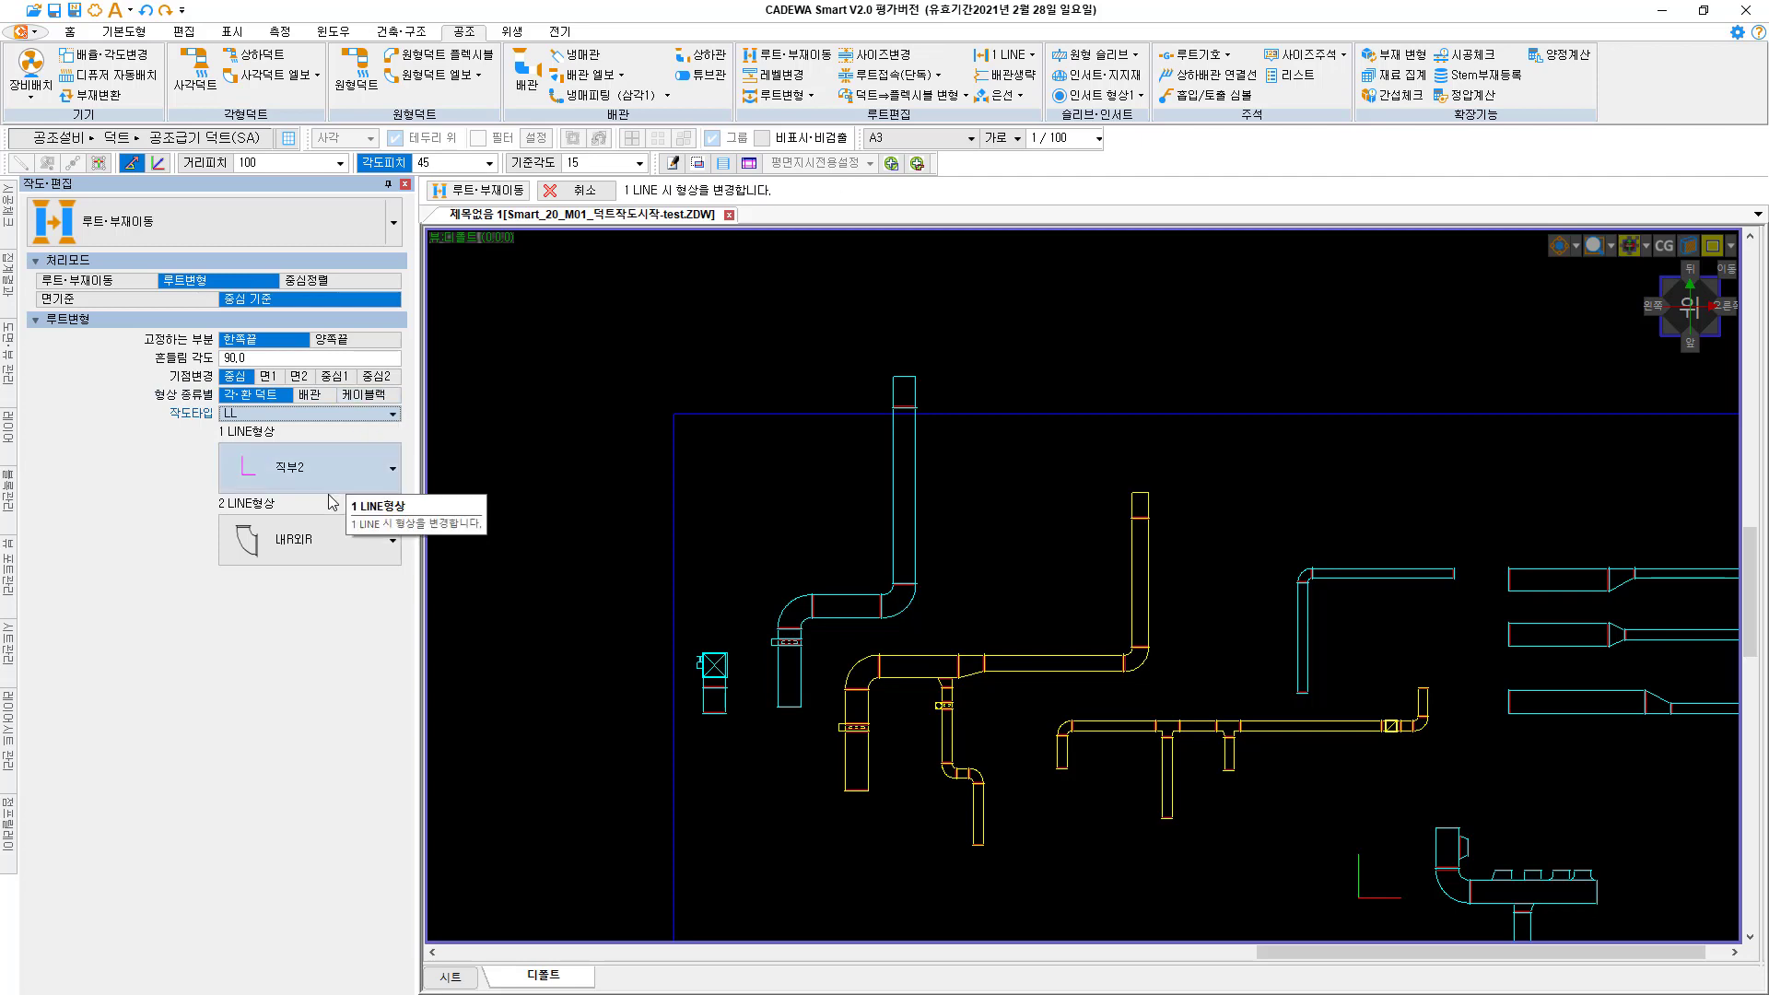
Offset the yellow horizontal duct upward from a start point past the reducer, keeping one end fixed (한쪽끝), and undo it
middle_click_drag(1009, 545, 781, 435)
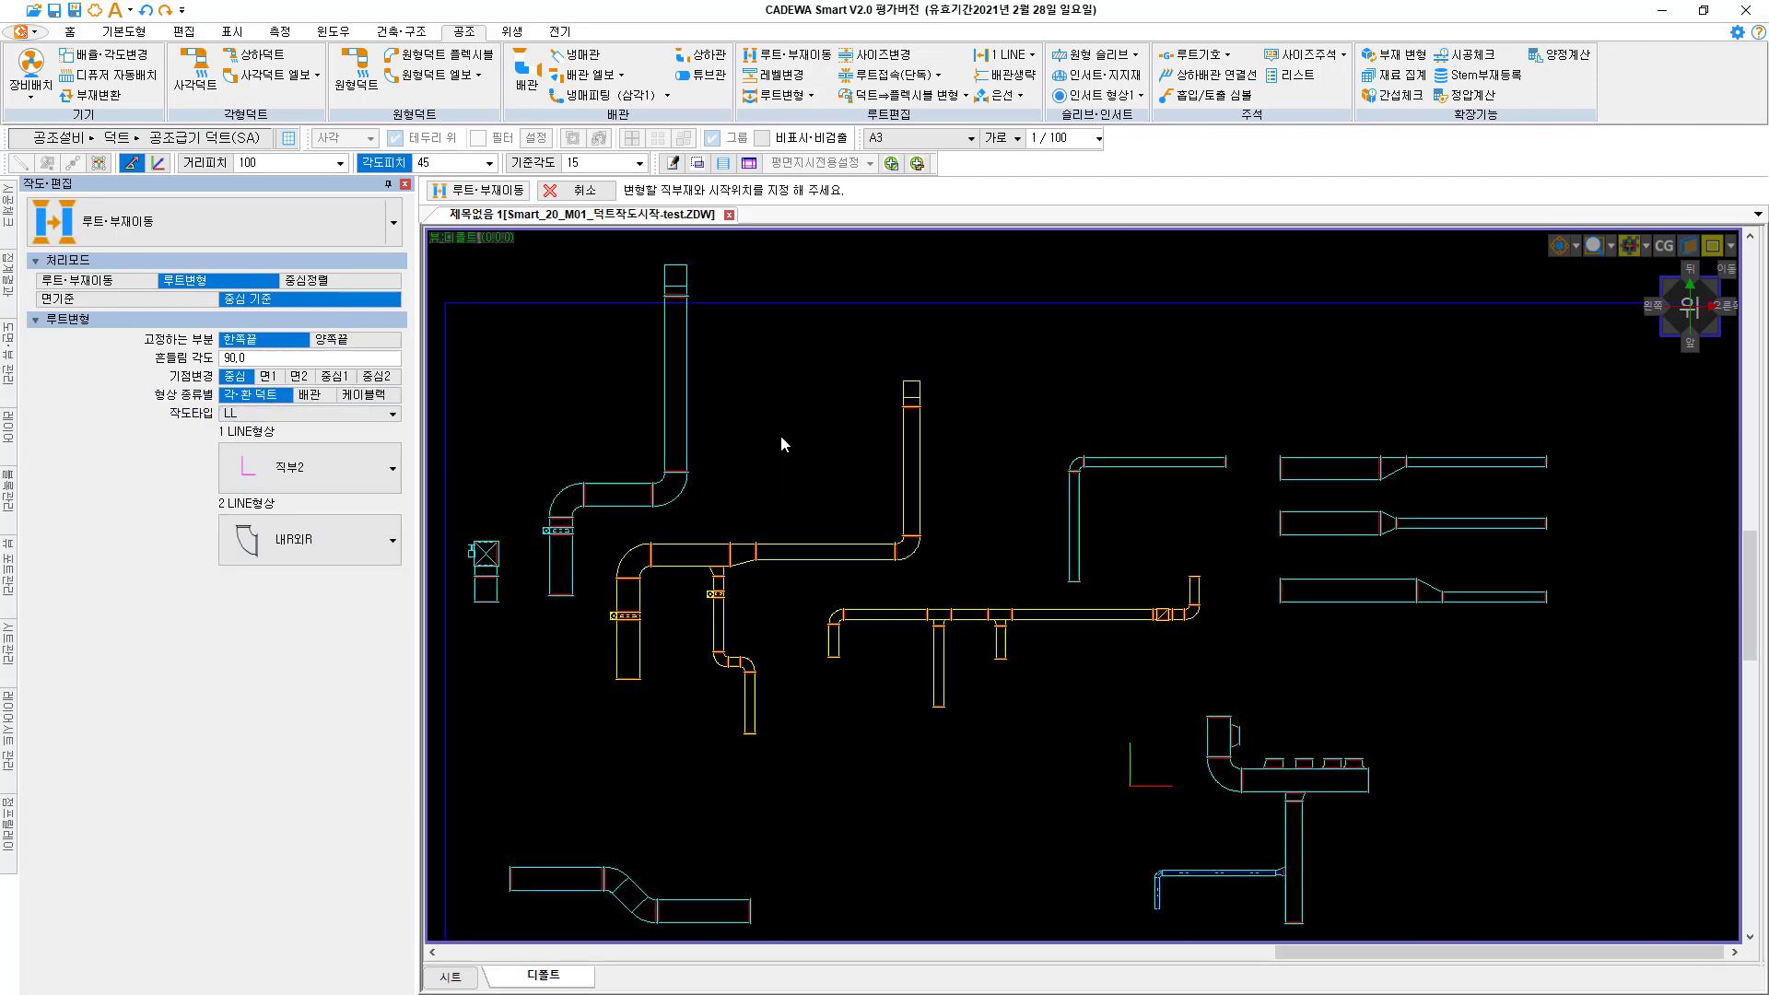
scroll(804, 519, "up", 1)
middle_click_drag(980, 539, 563, 495)
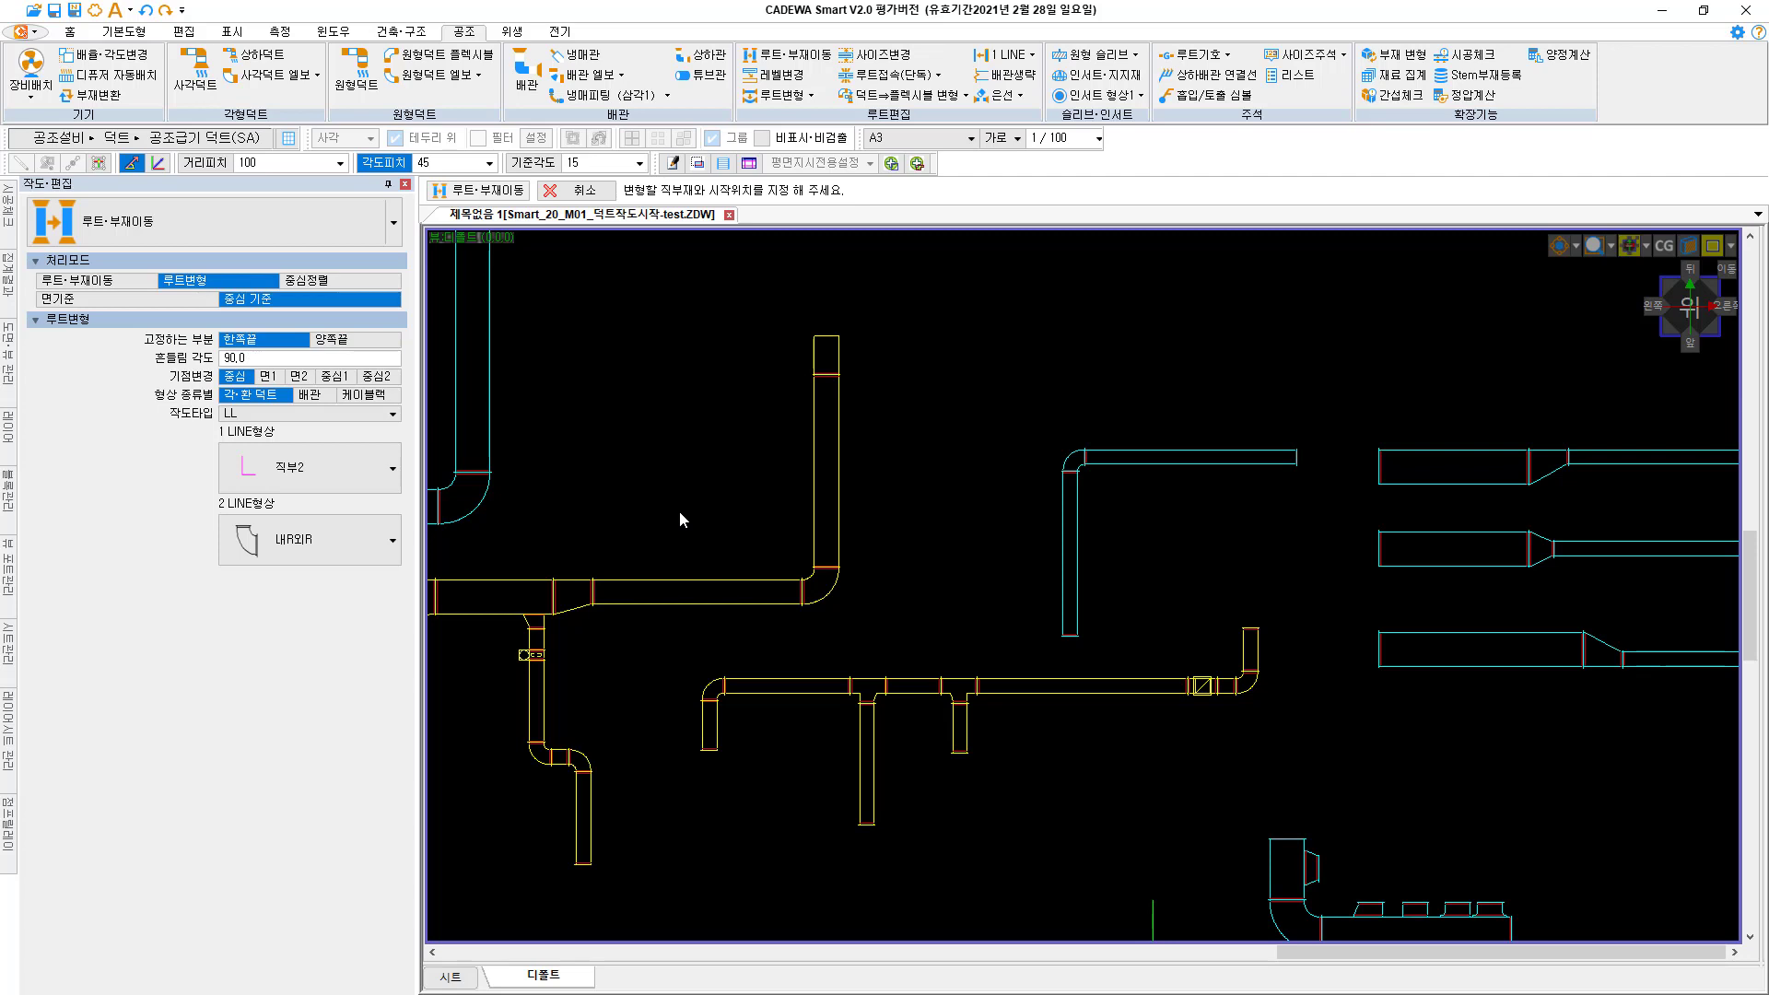
left_click(642, 582)
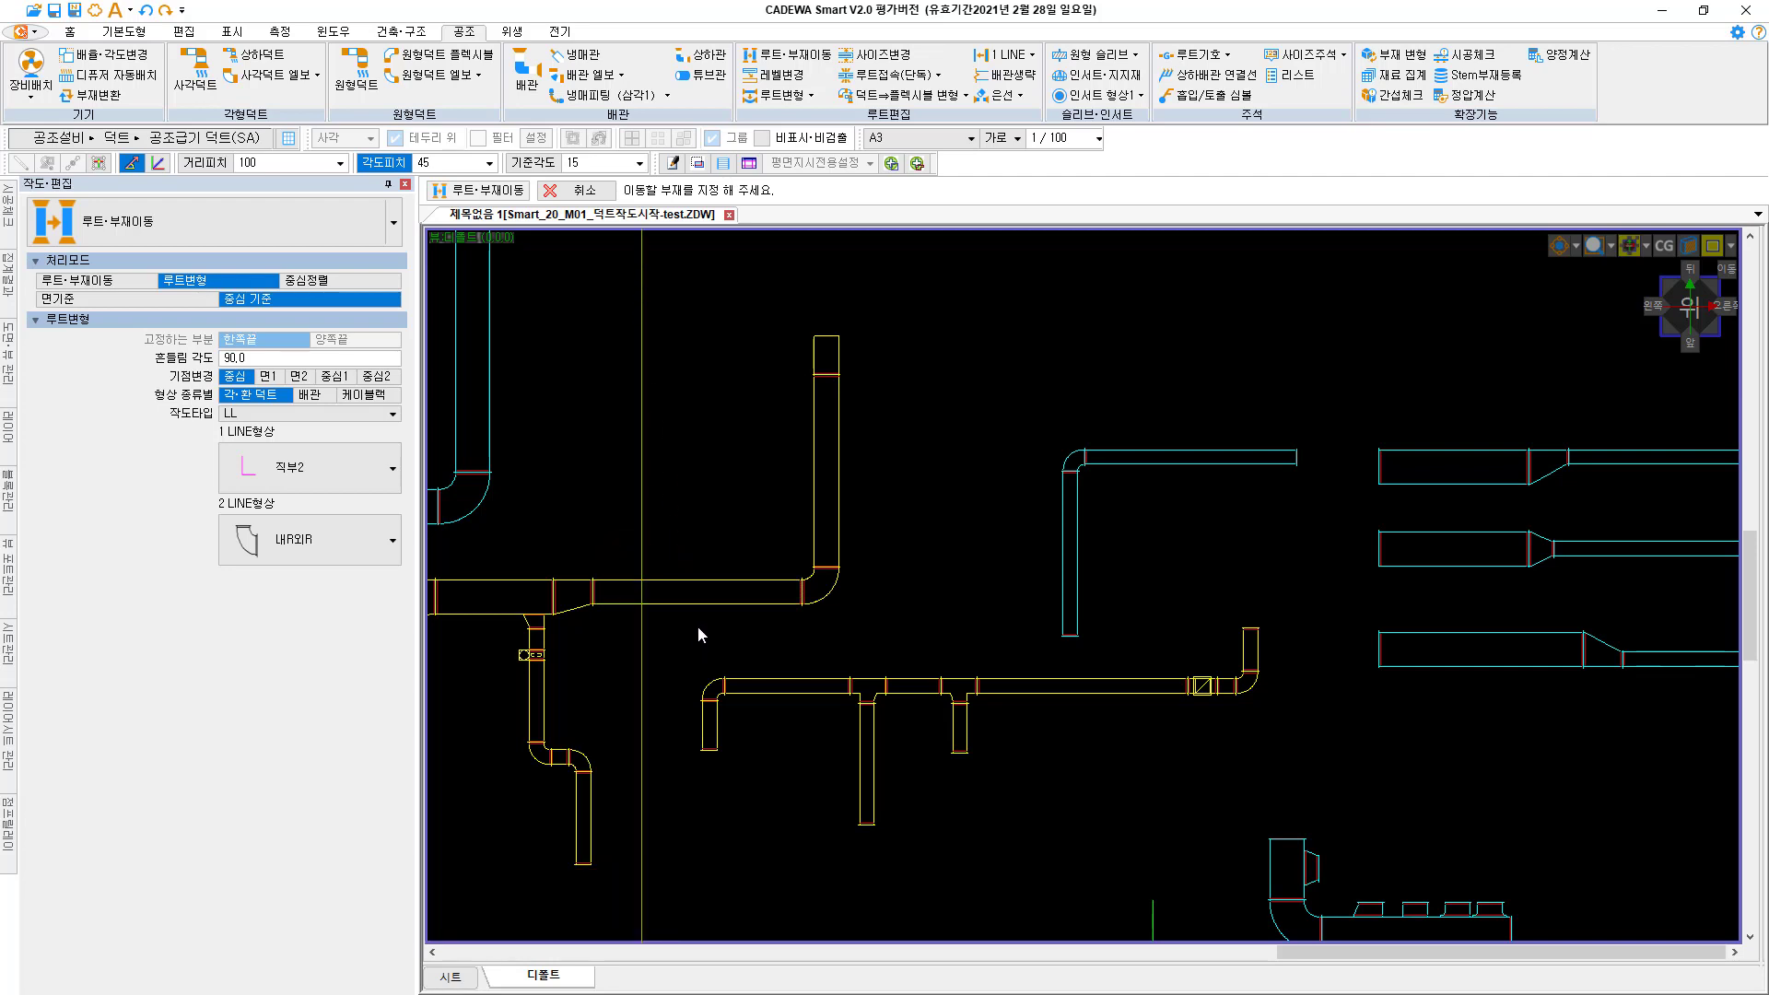
left_click(742, 580)
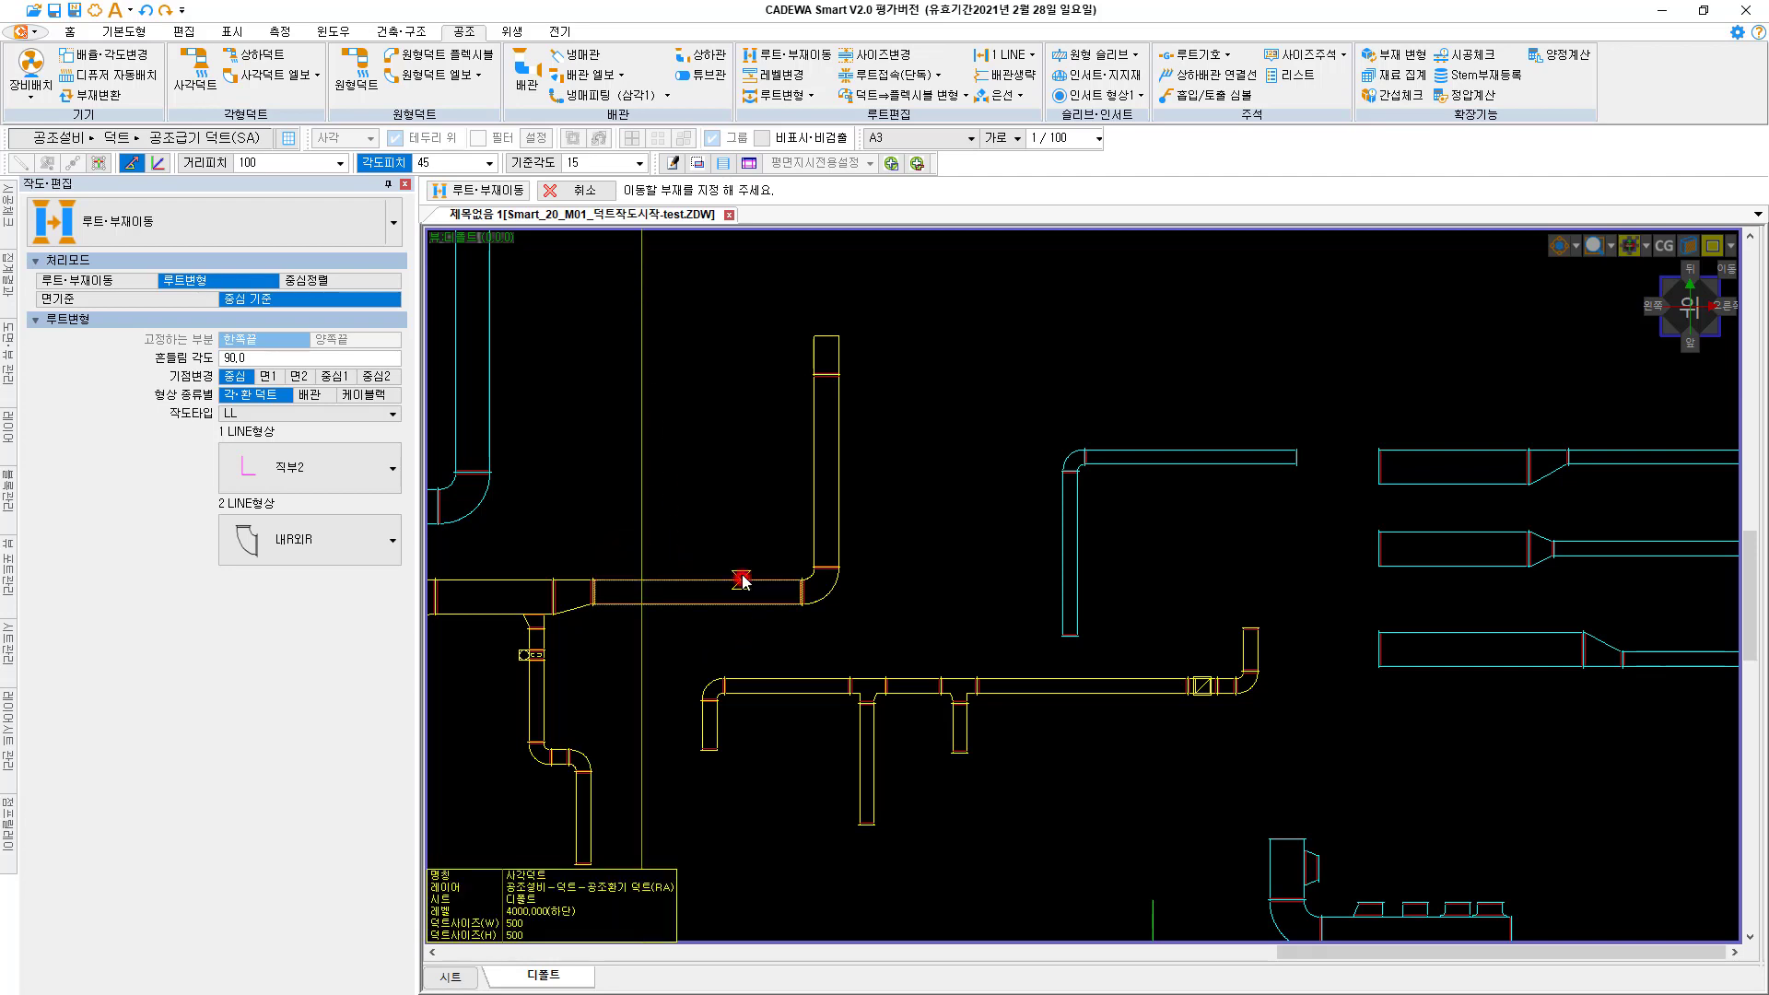
left_click(742, 512)
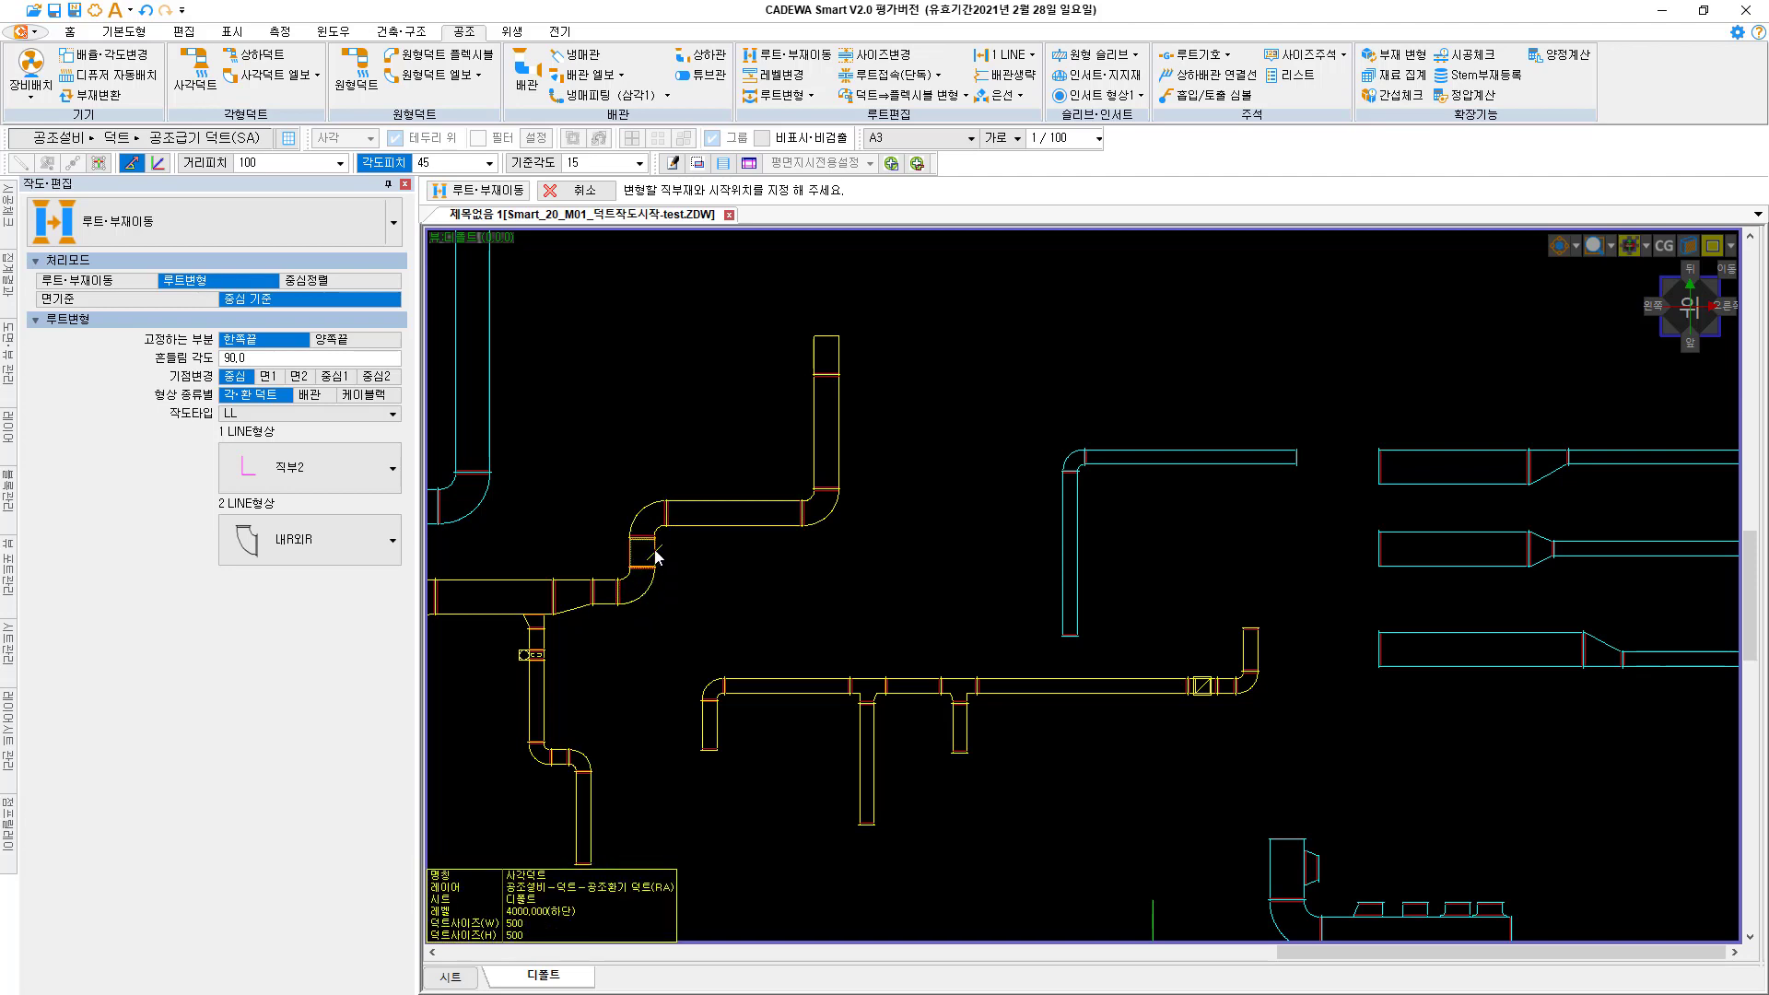
left_click(818, 458)
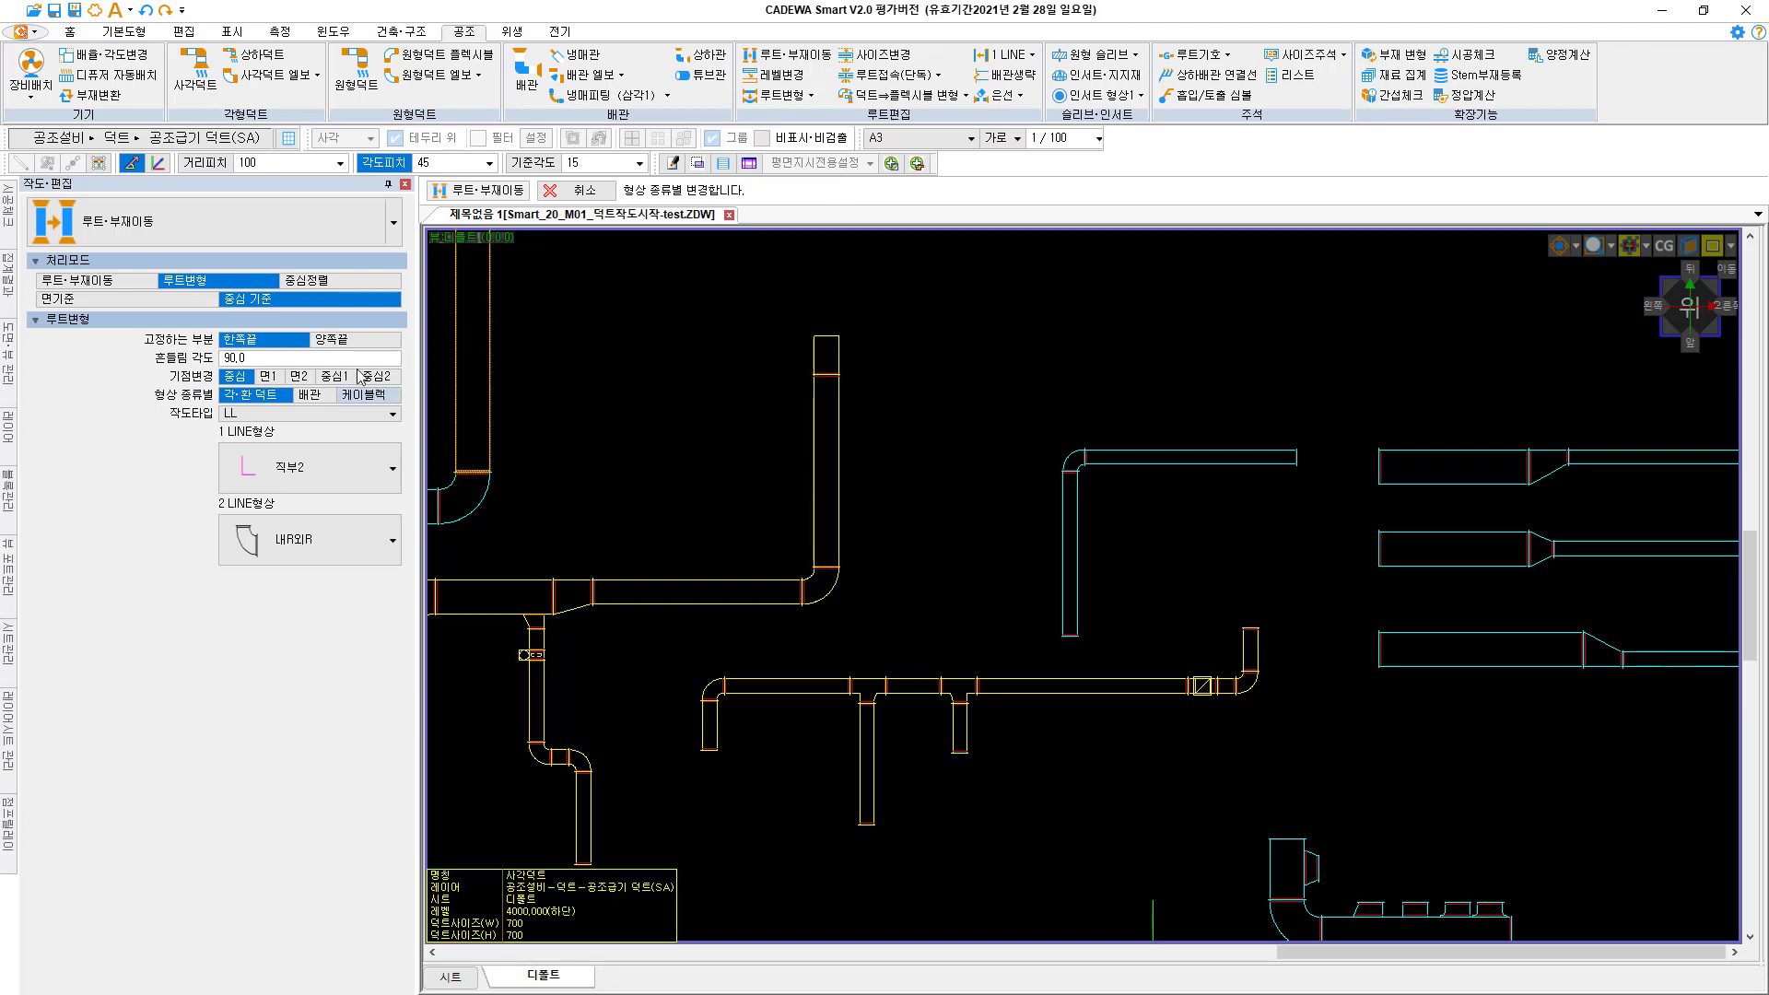
Raise the middle section of the yellow horizontal duct between two points, with both ends fixed (양쪽끝), and undo it
left_click(342, 347)
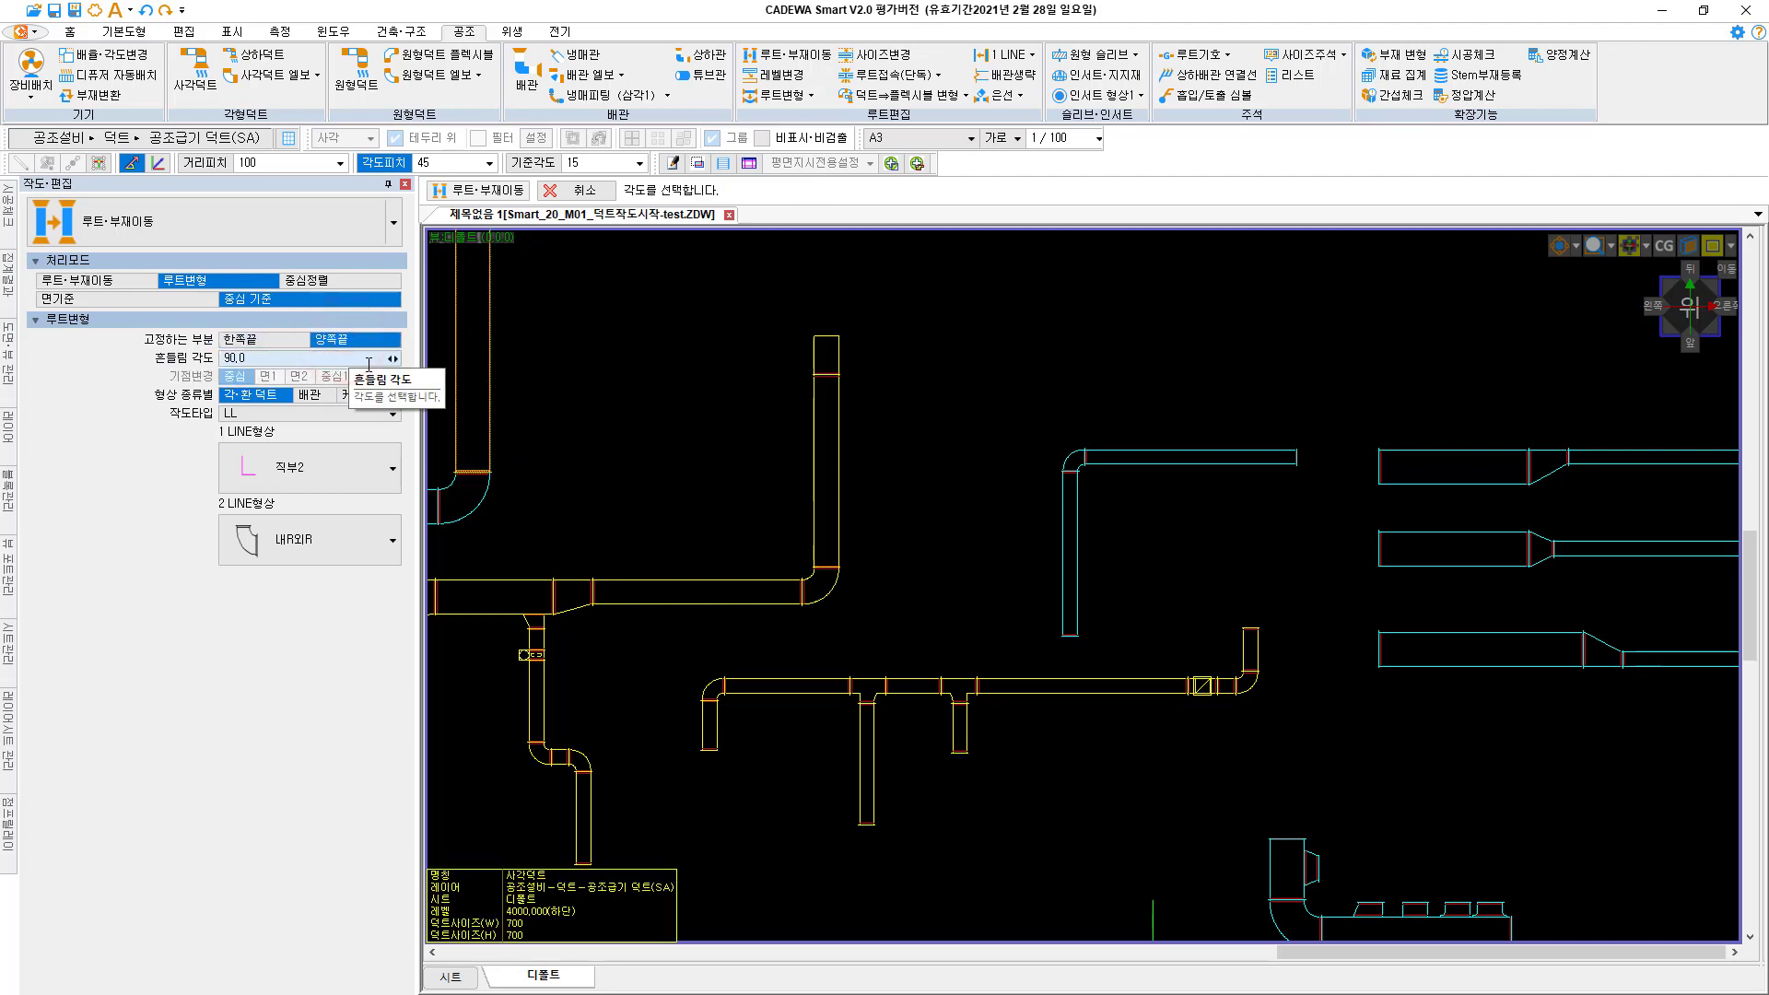
left_click(612, 586)
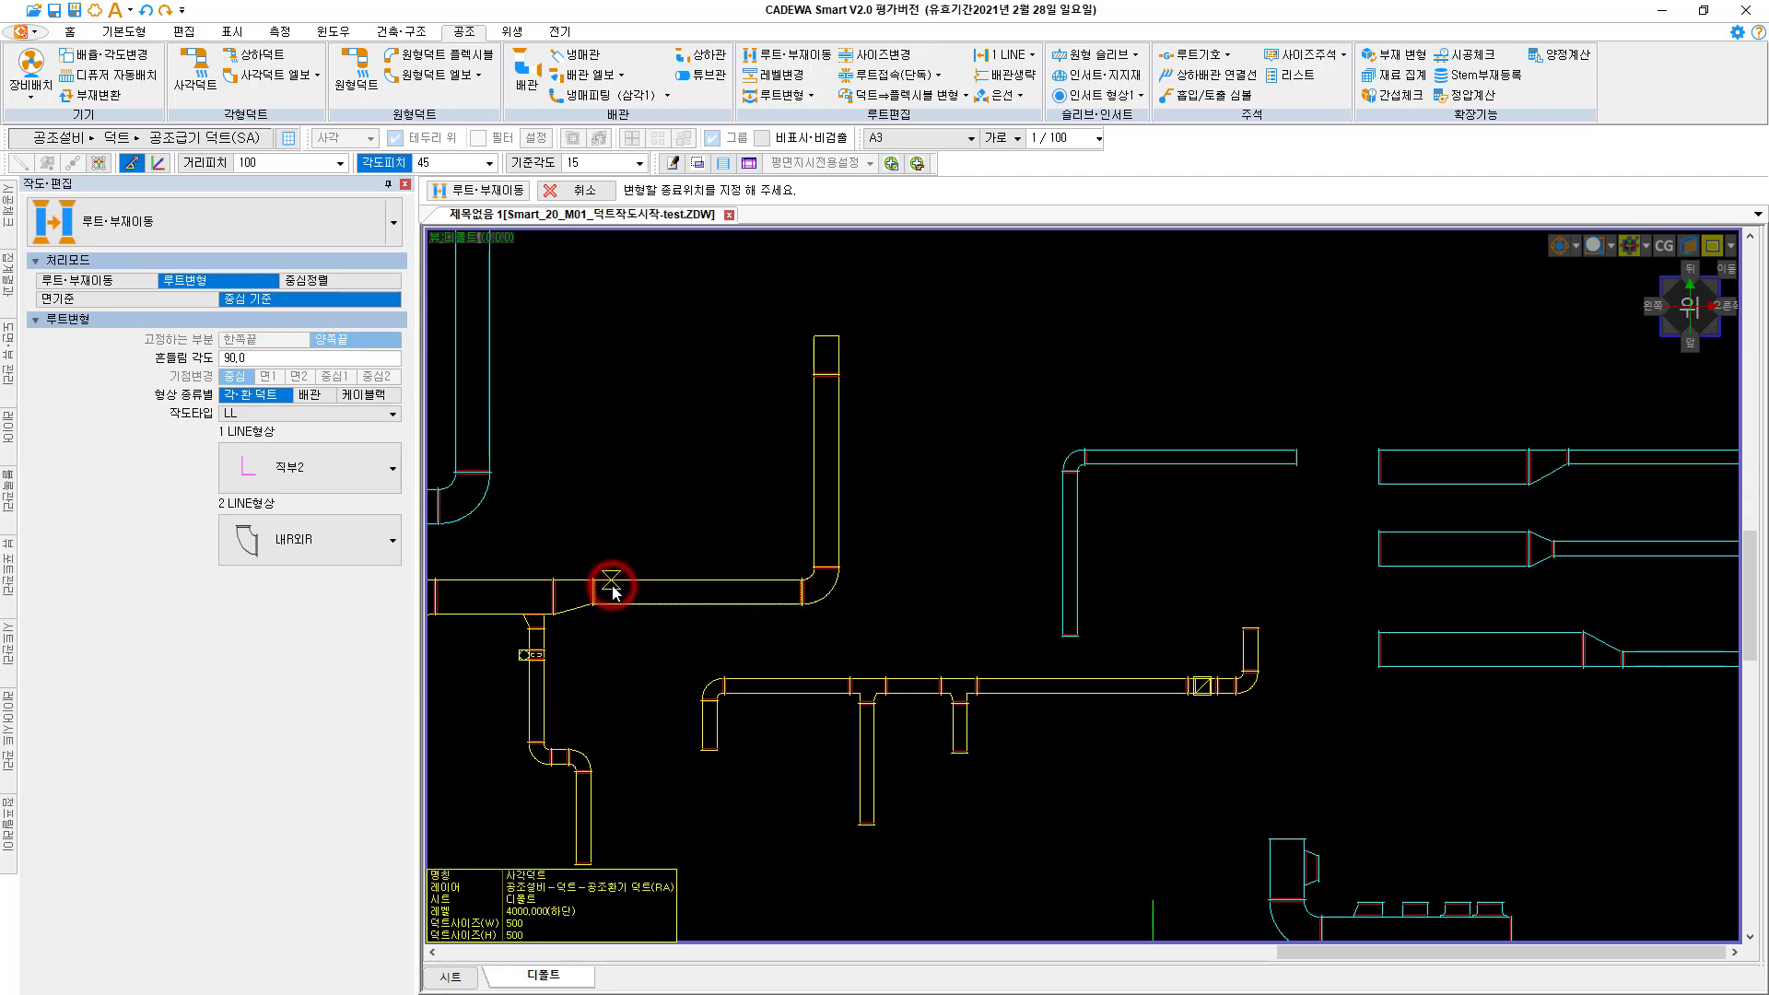
left_click(781, 586)
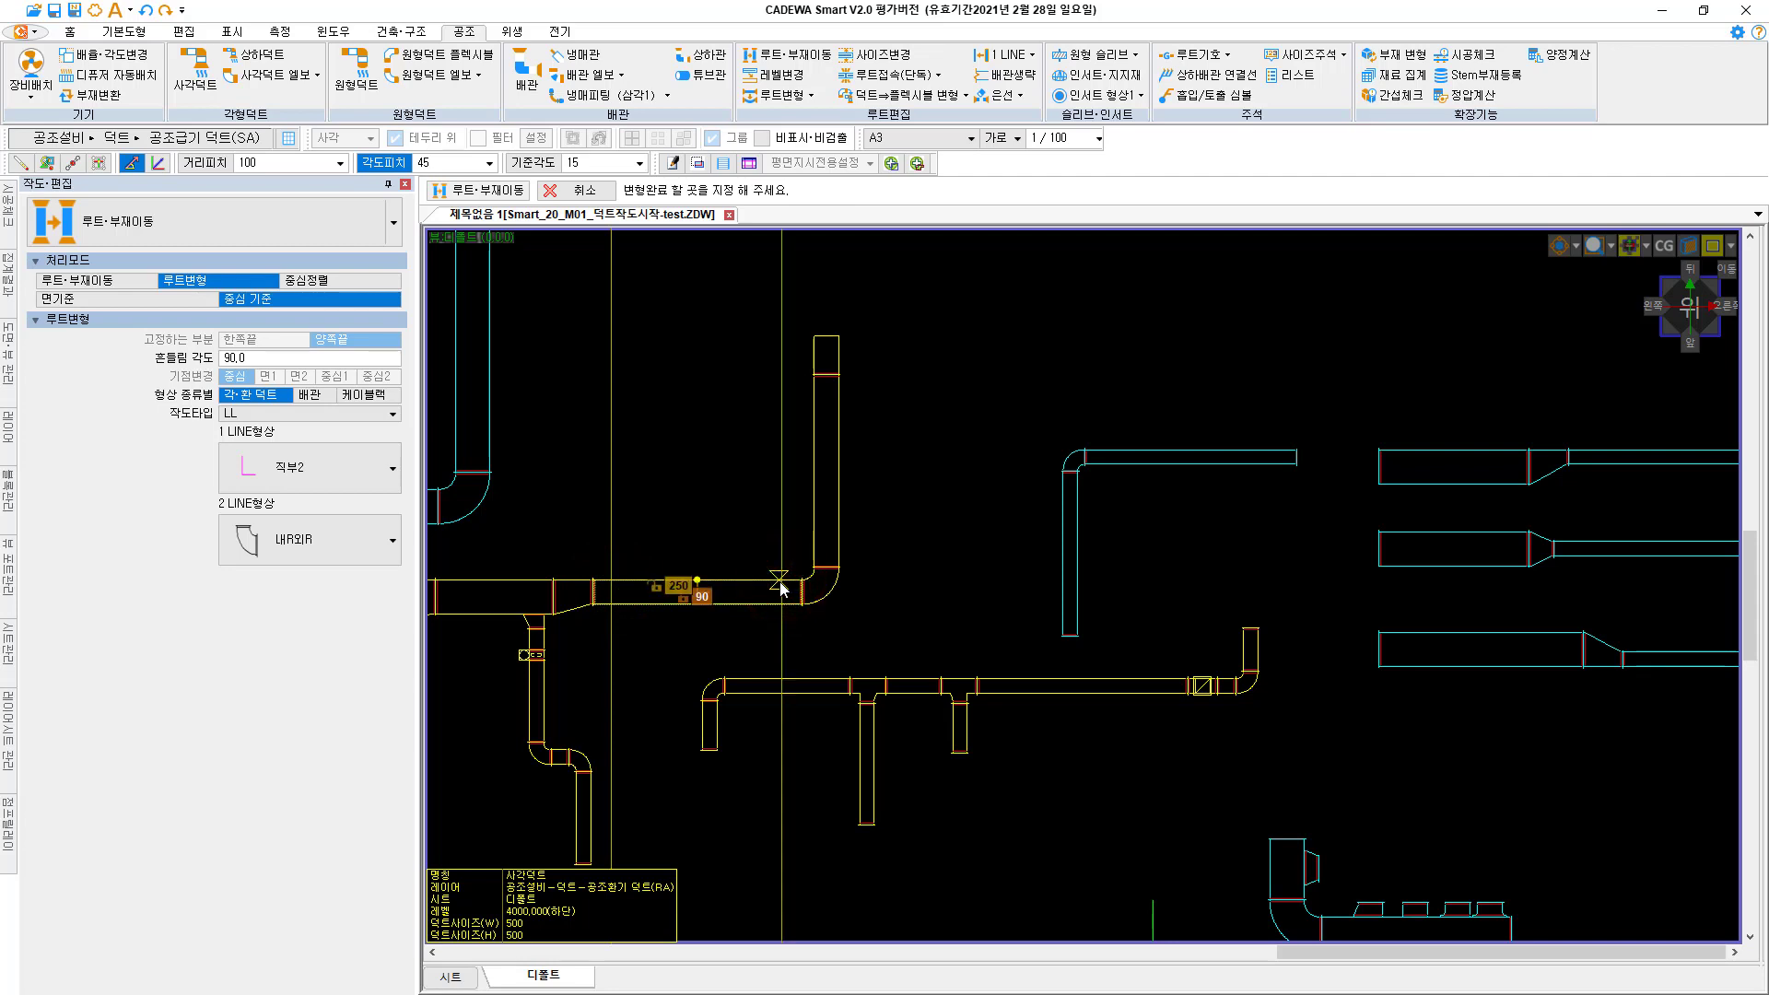
left_click(732, 586)
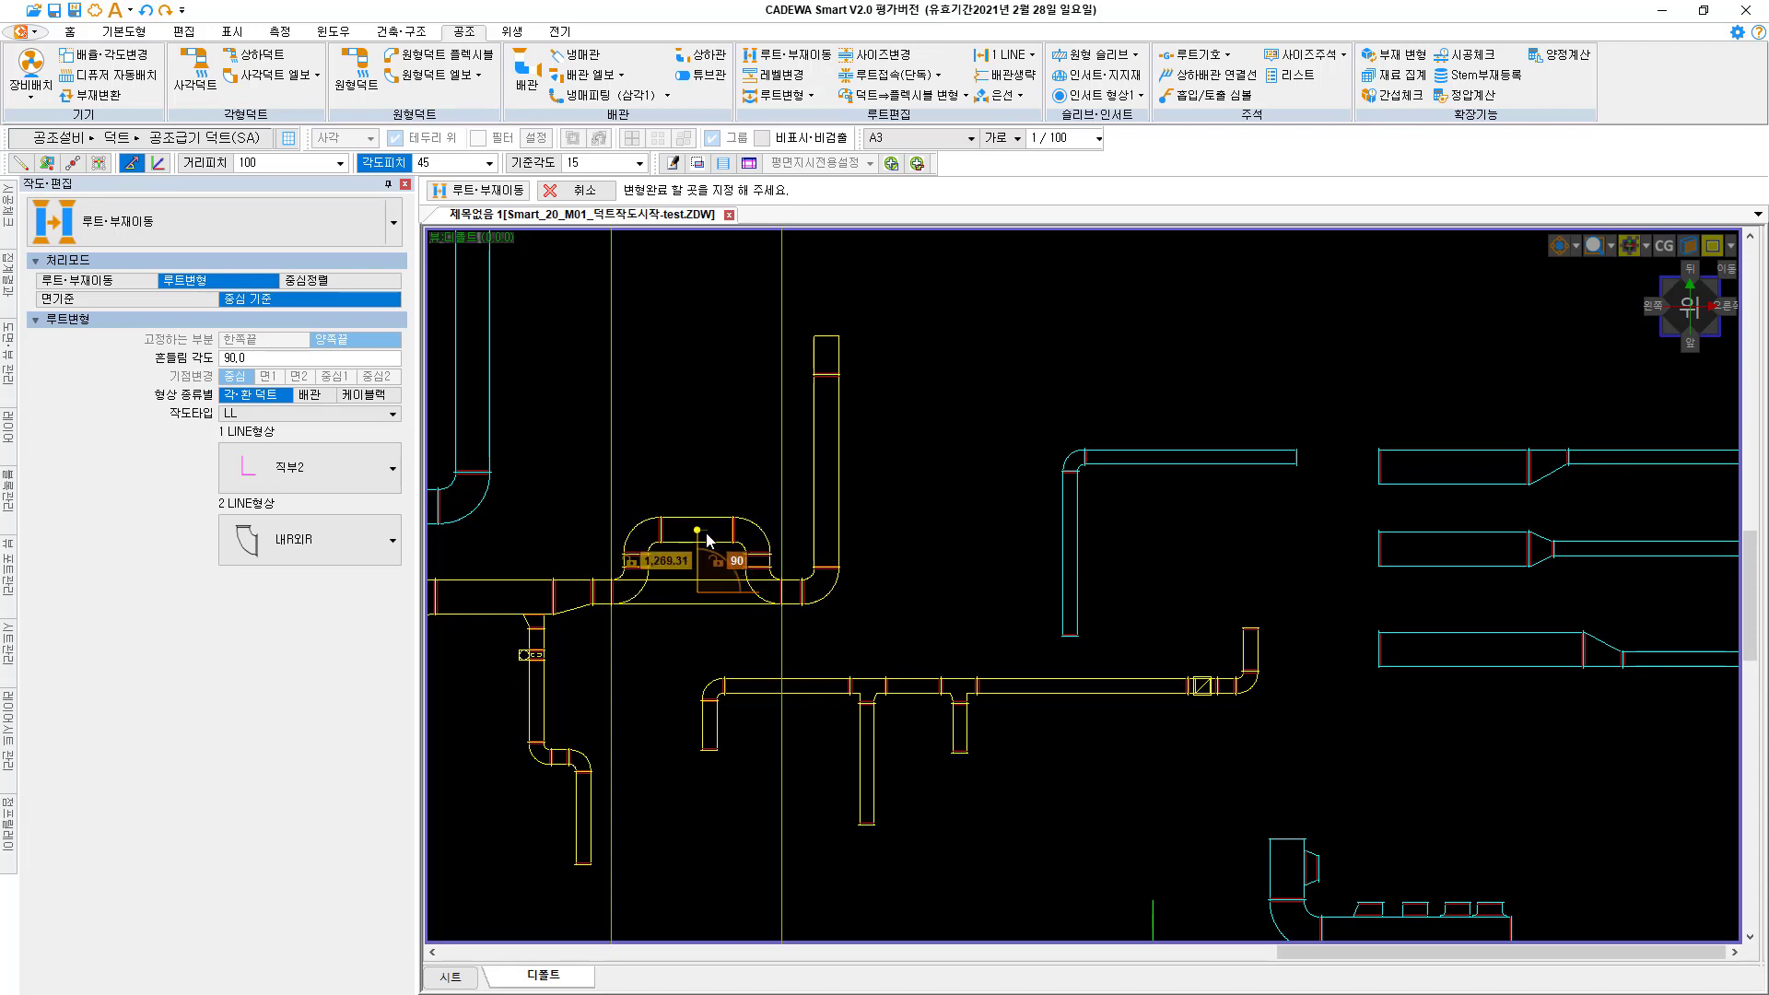
left_click(704, 535)
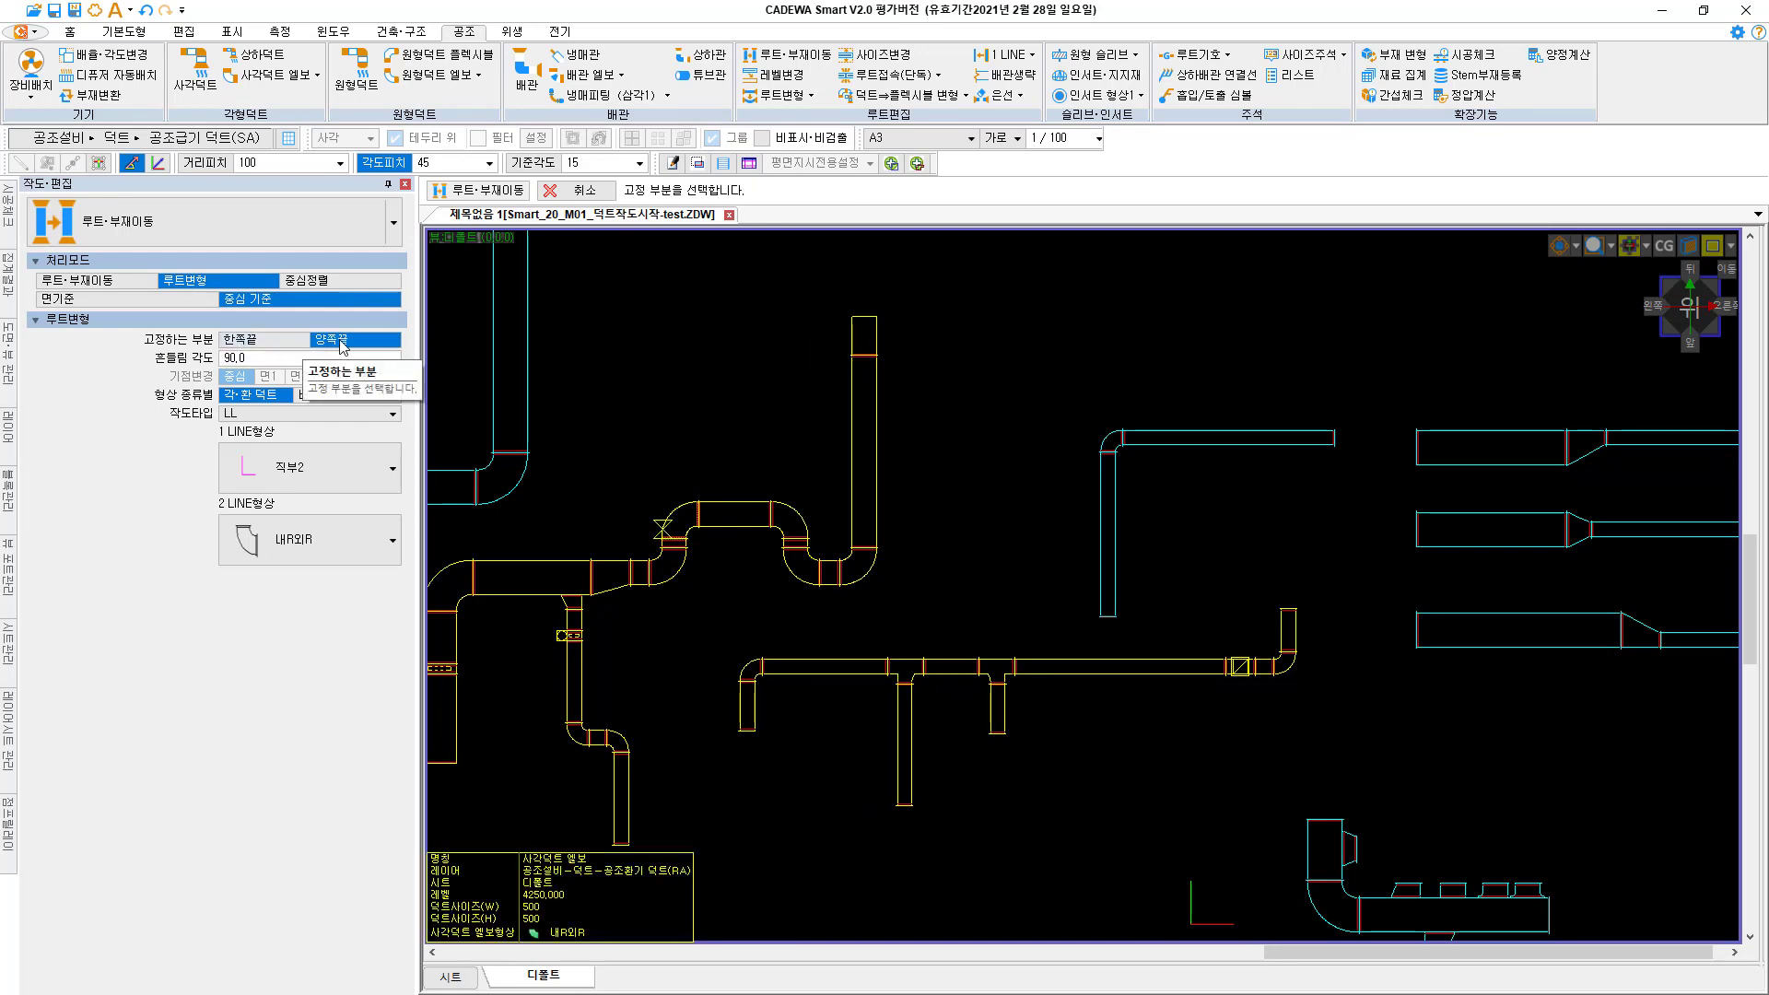
left_click(749, 587)
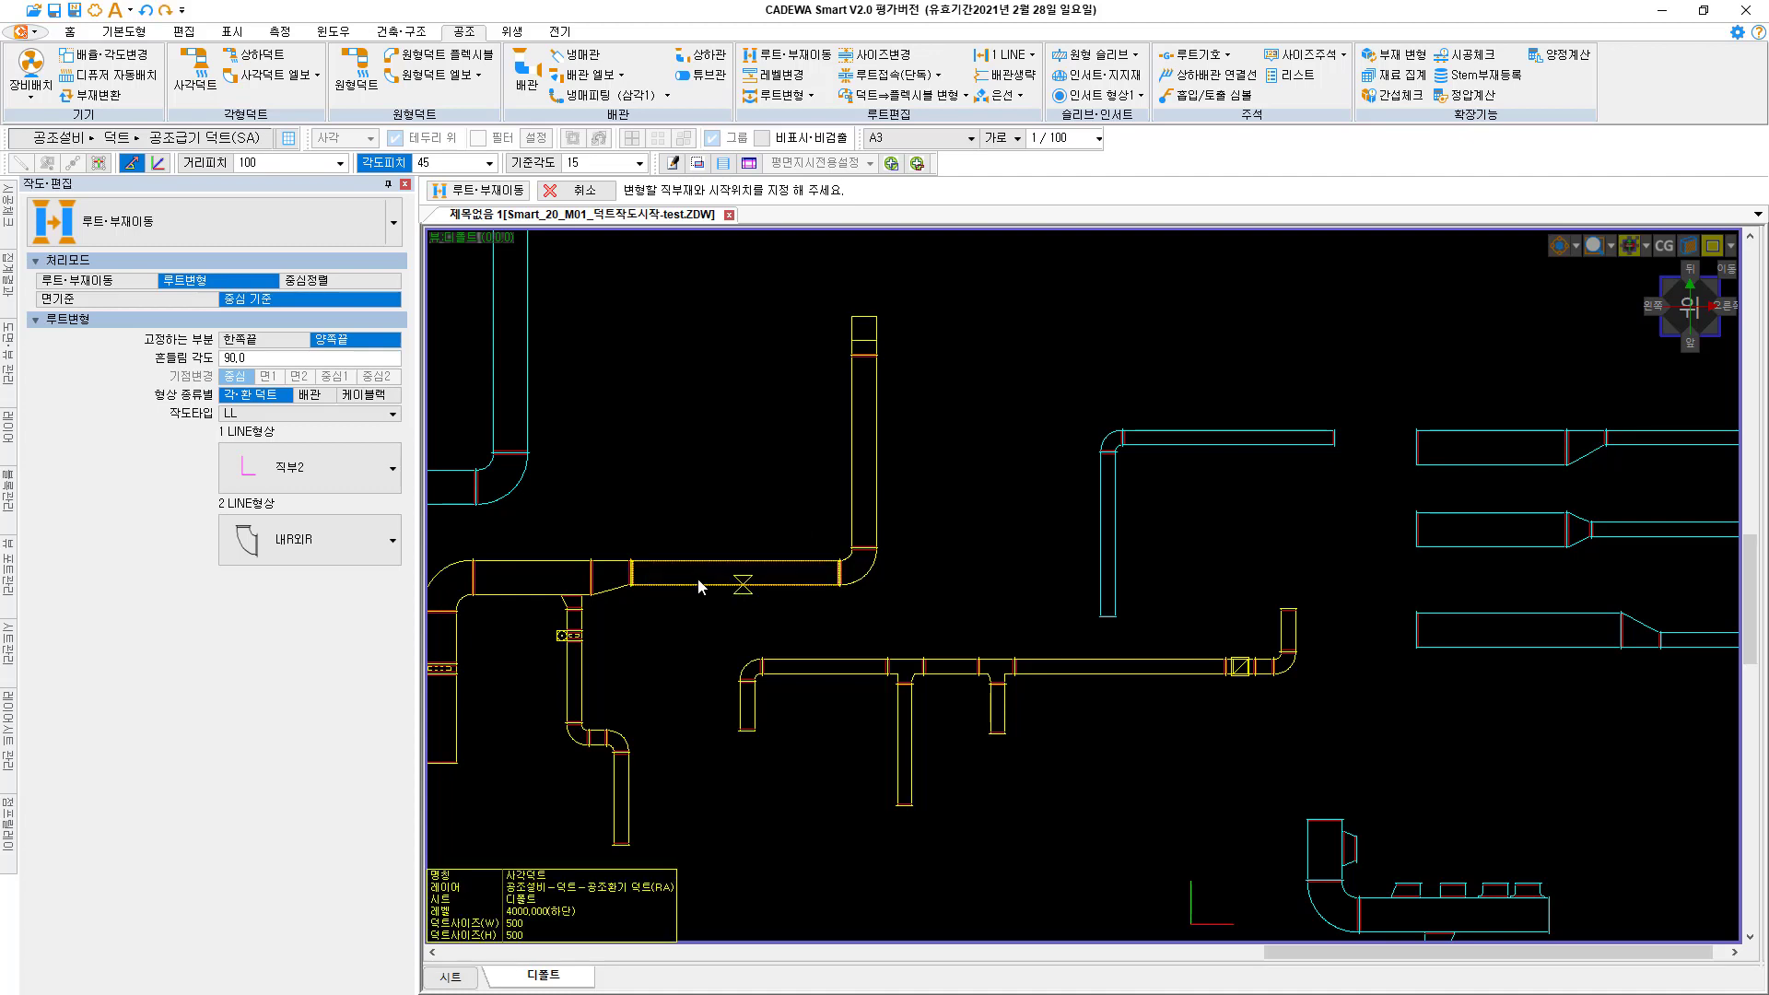
Set the route deformation to keep one end fixed (한쪽끝) with S자 as the drawing type (작도타입)
left_click(242, 340)
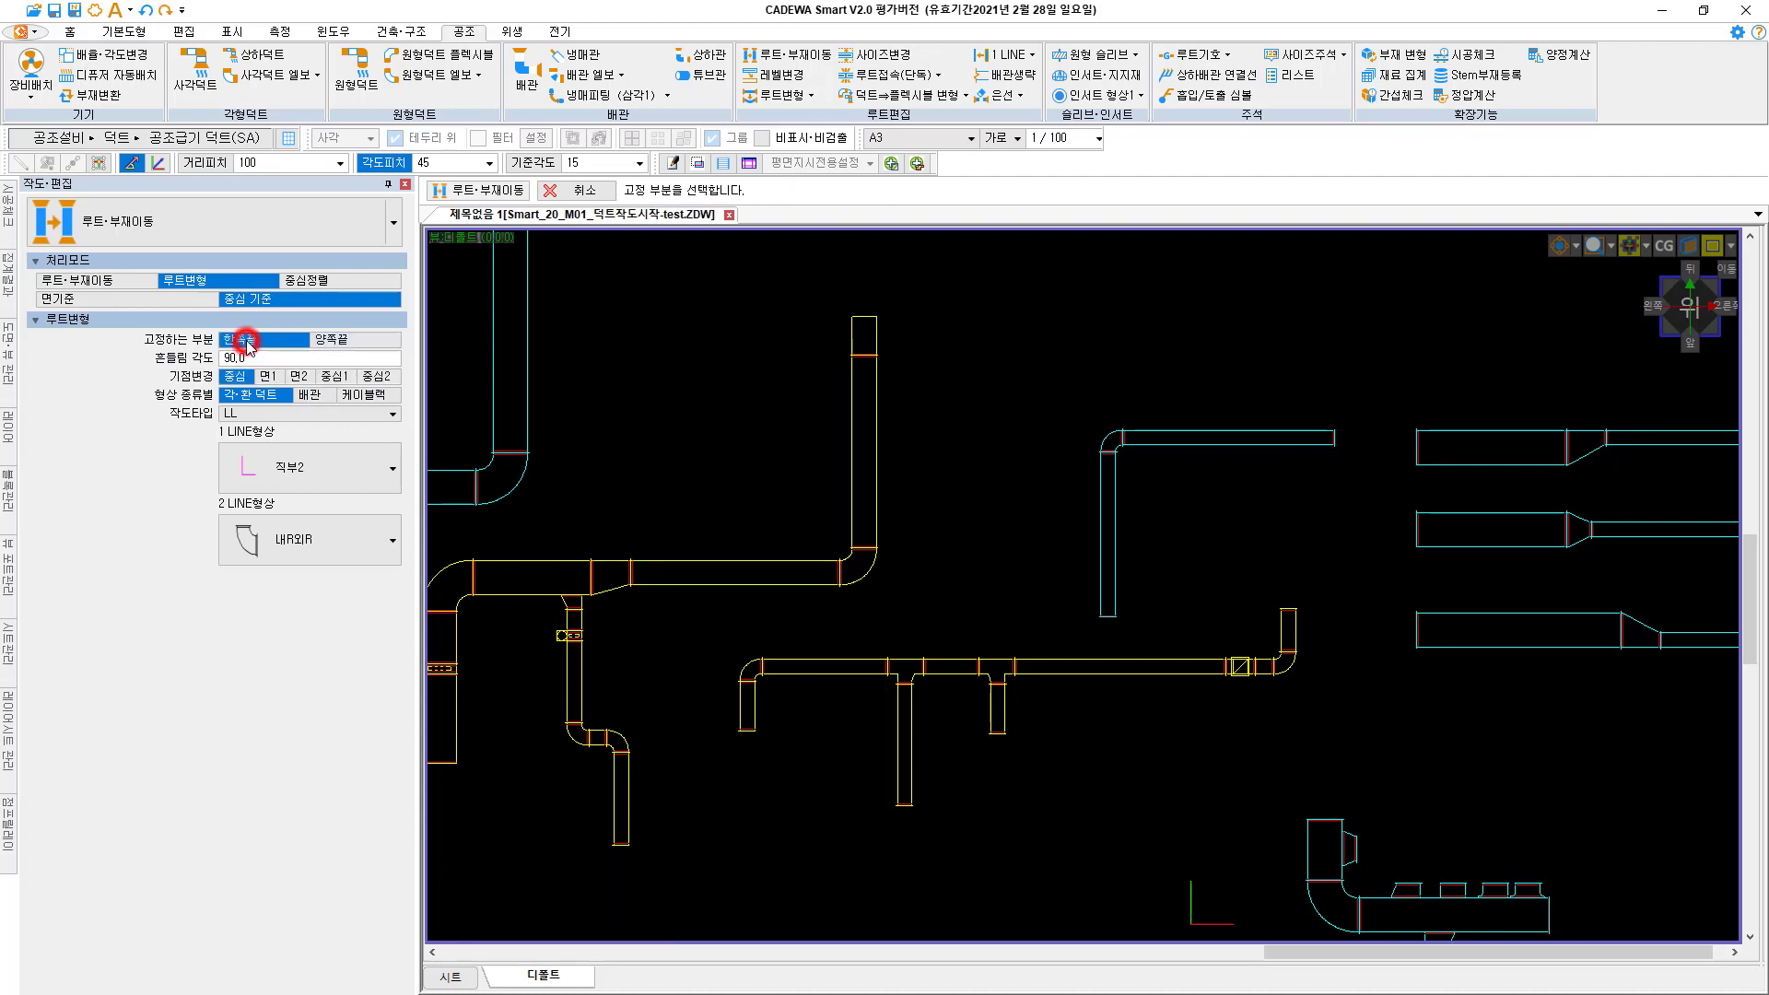
left_click(278, 415)
left_click(290, 433)
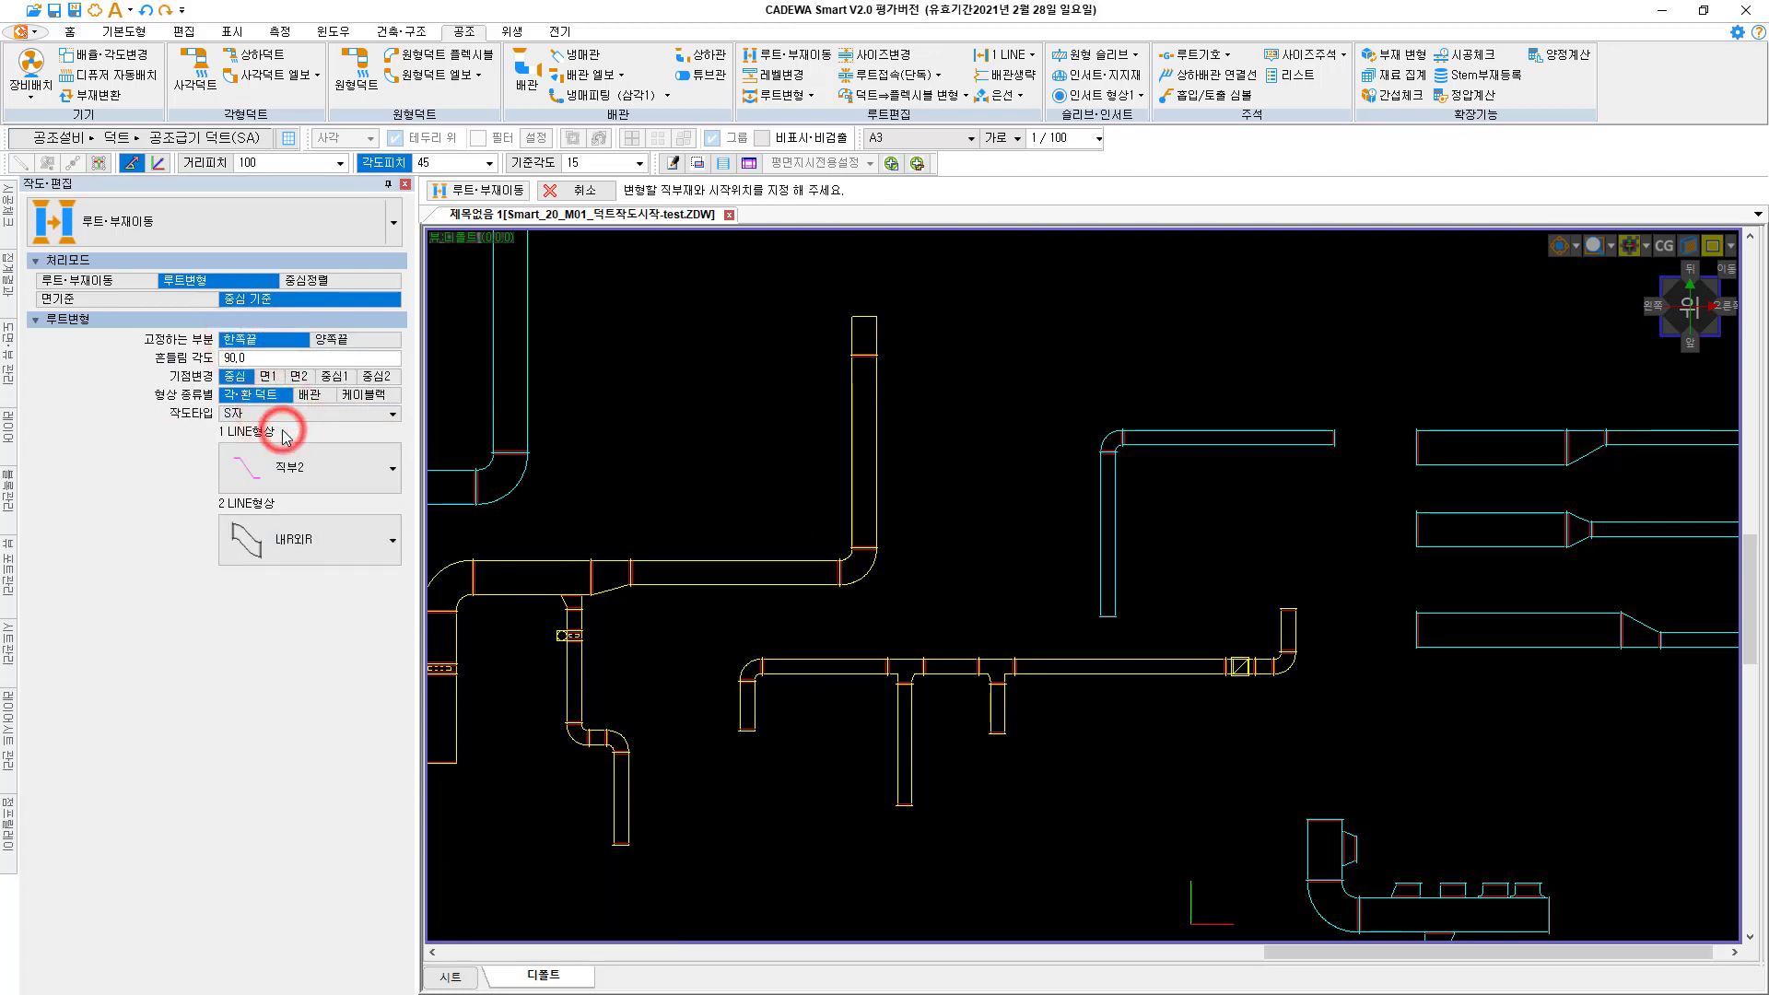
Offset the yellow horizontal duct past the reducer upward by about 1,194 with an S-shaped fitting, and undo it
left_click(682, 568)
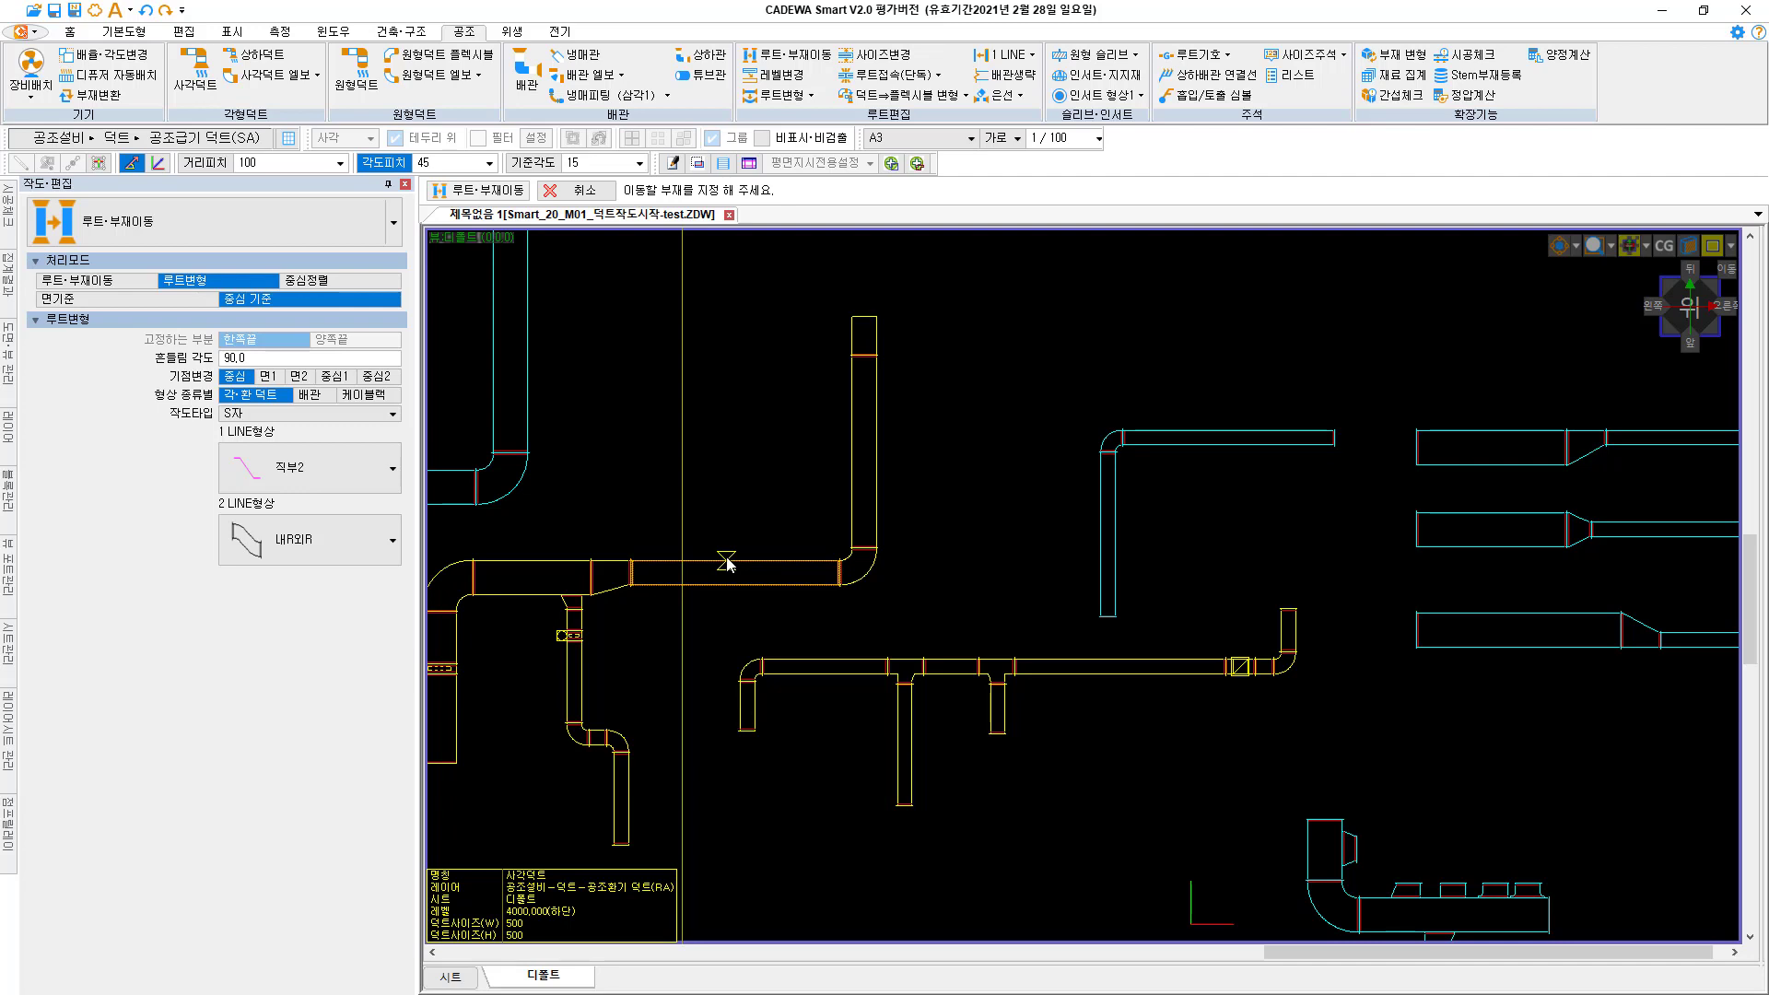
left_click(726, 560)
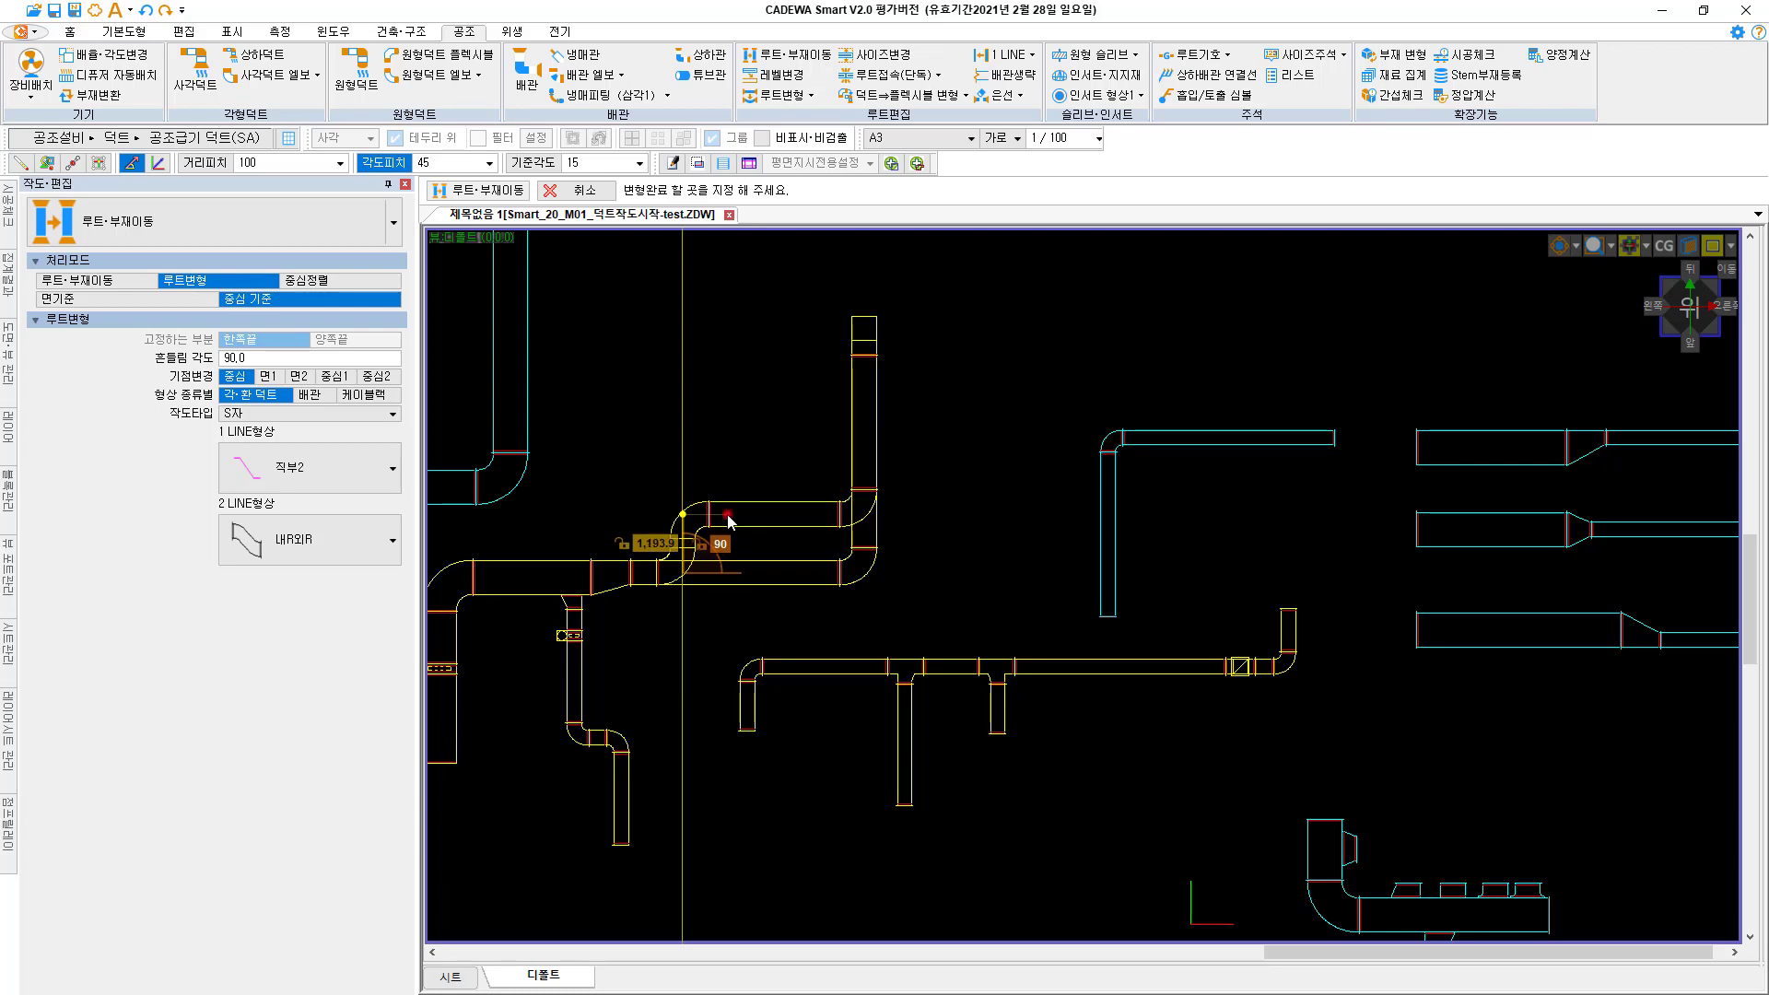
left_click(727, 514)
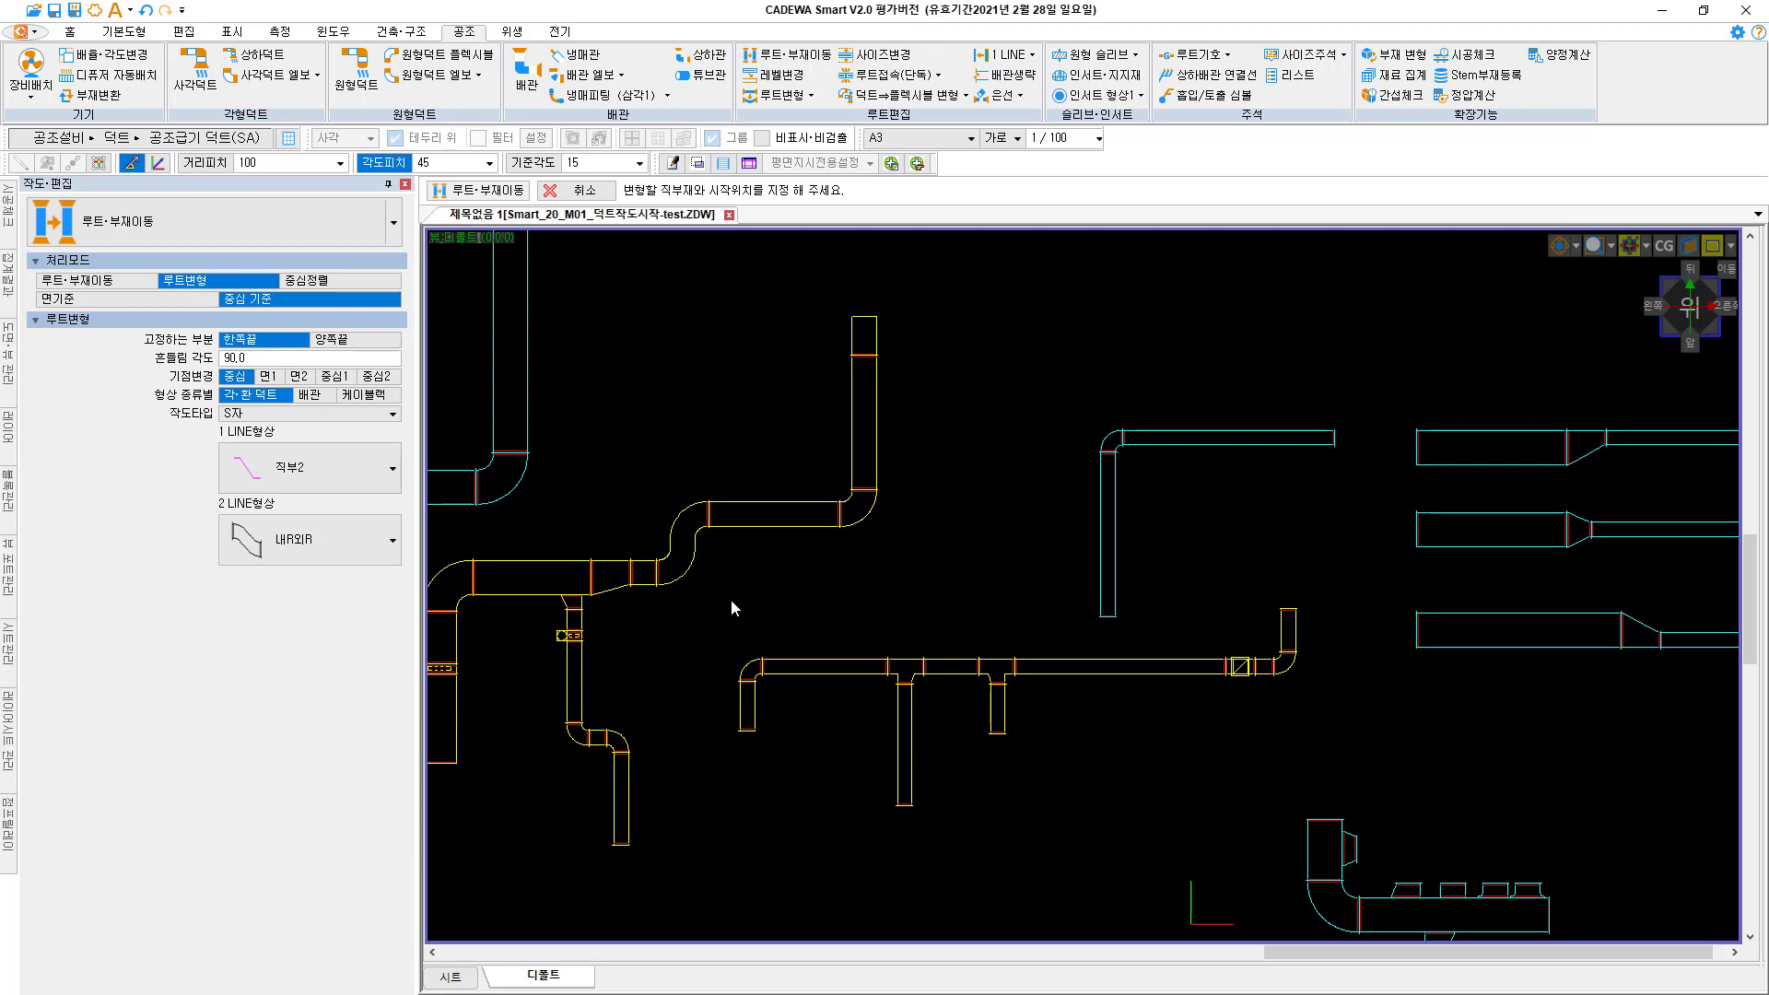
key("ctrl+z")
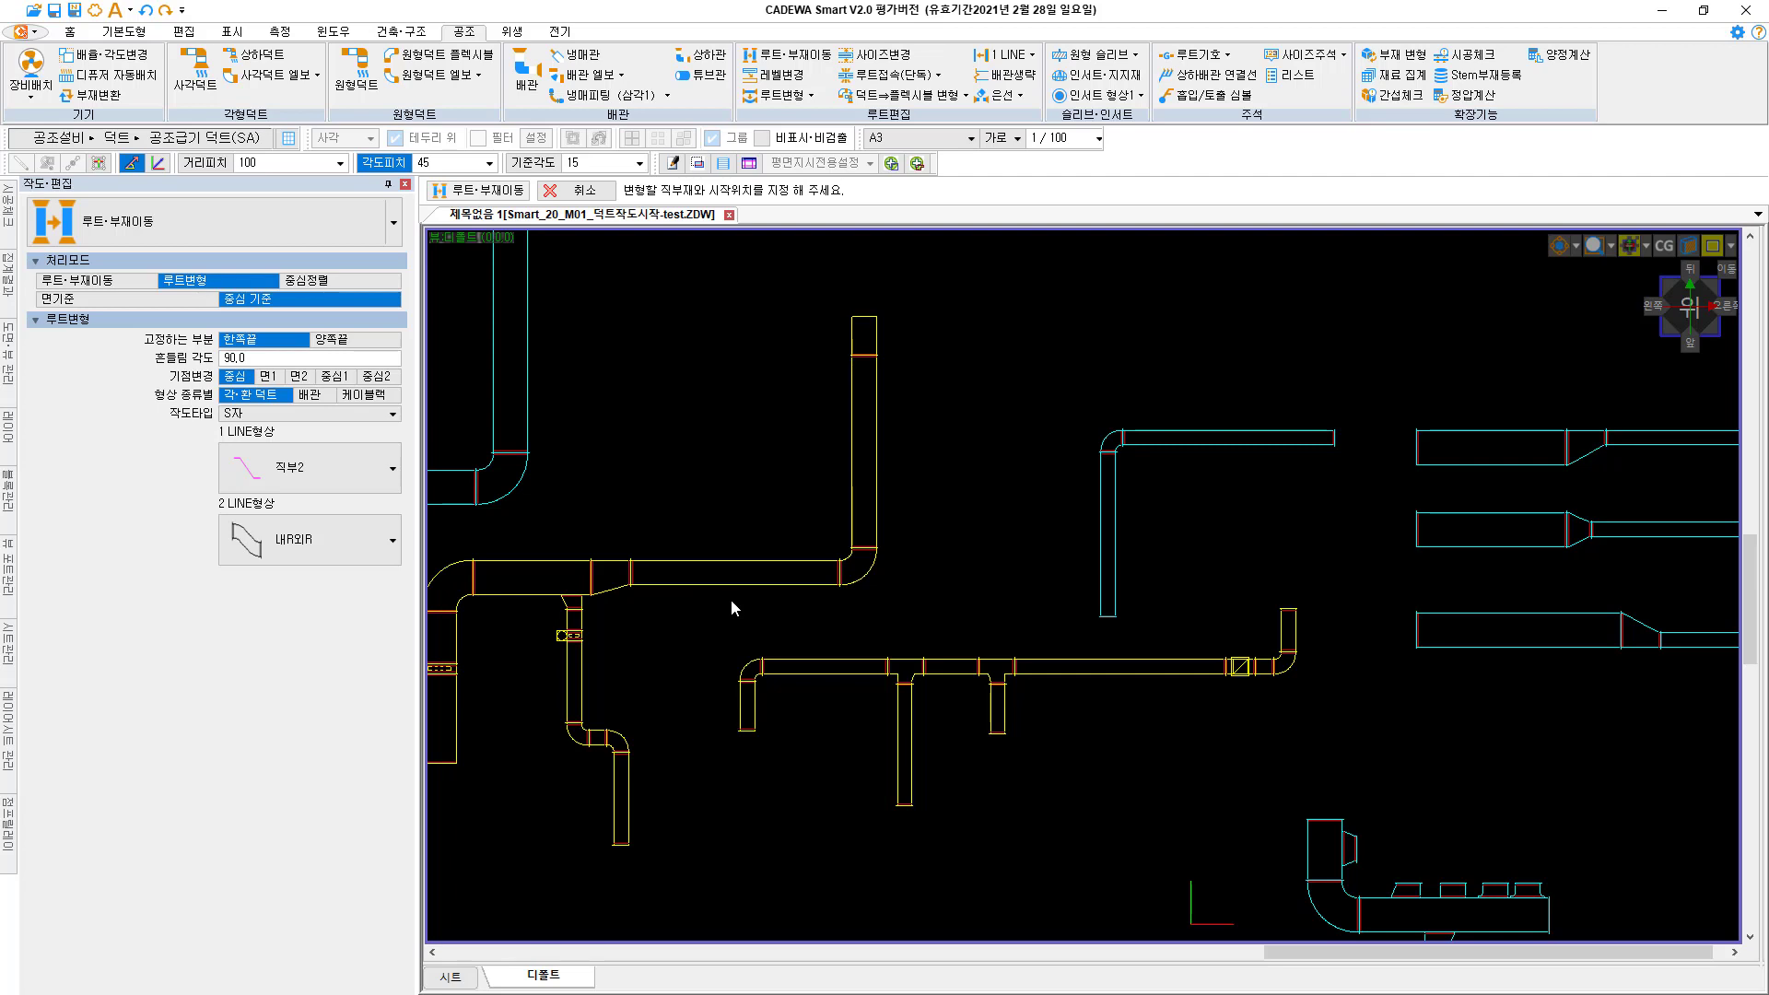
left_click(731, 603)
Set the offset angle (흔들림 각도) to 45 and offset the yellow horizontal duct past the reducer upward by about 741
left_click(255, 359)
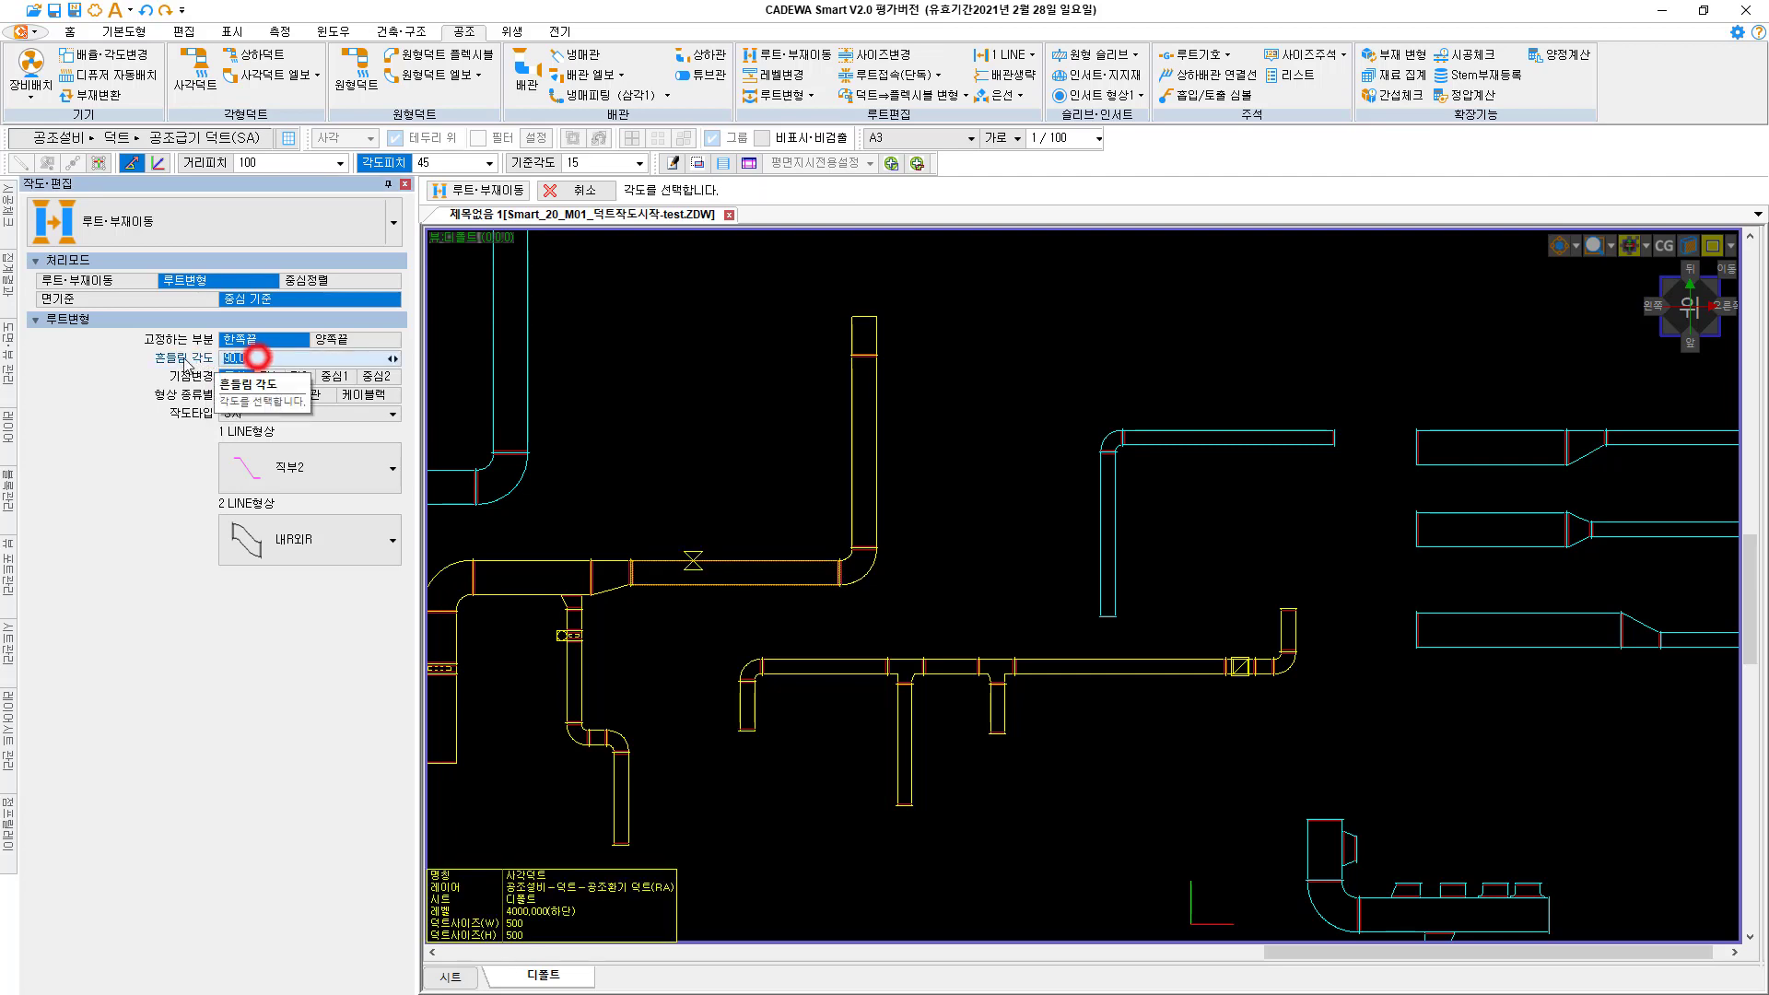
type("45")
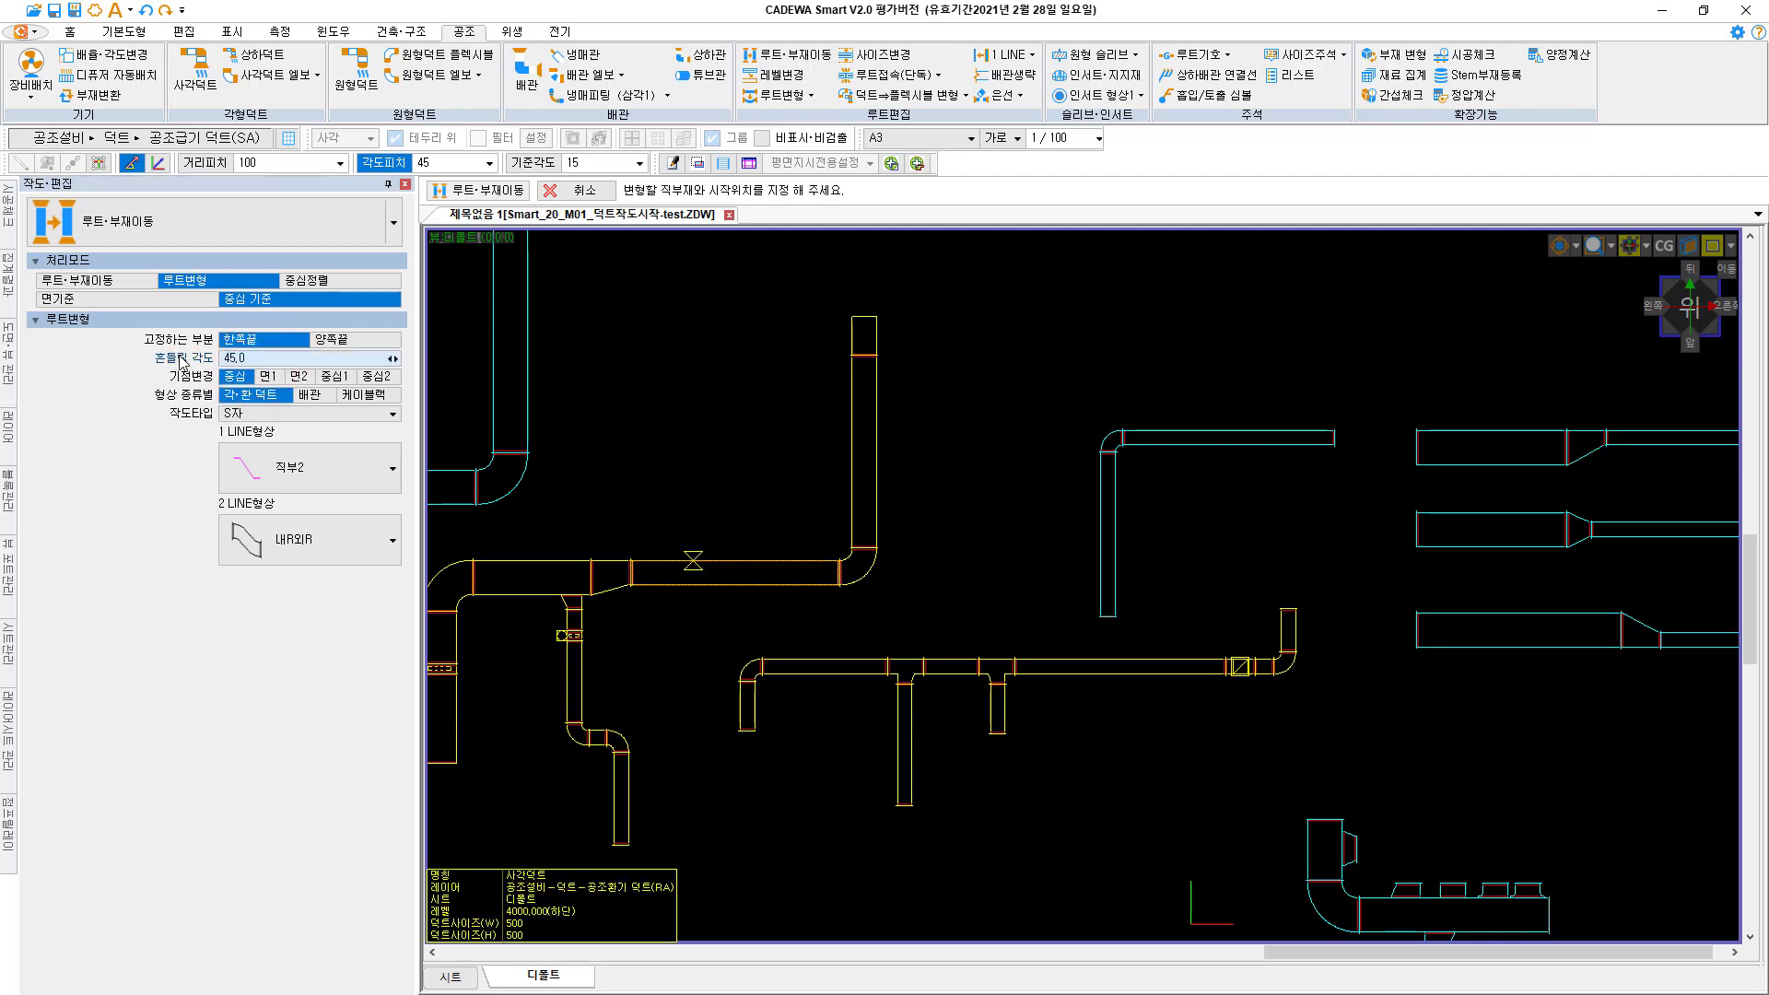
key("Return")
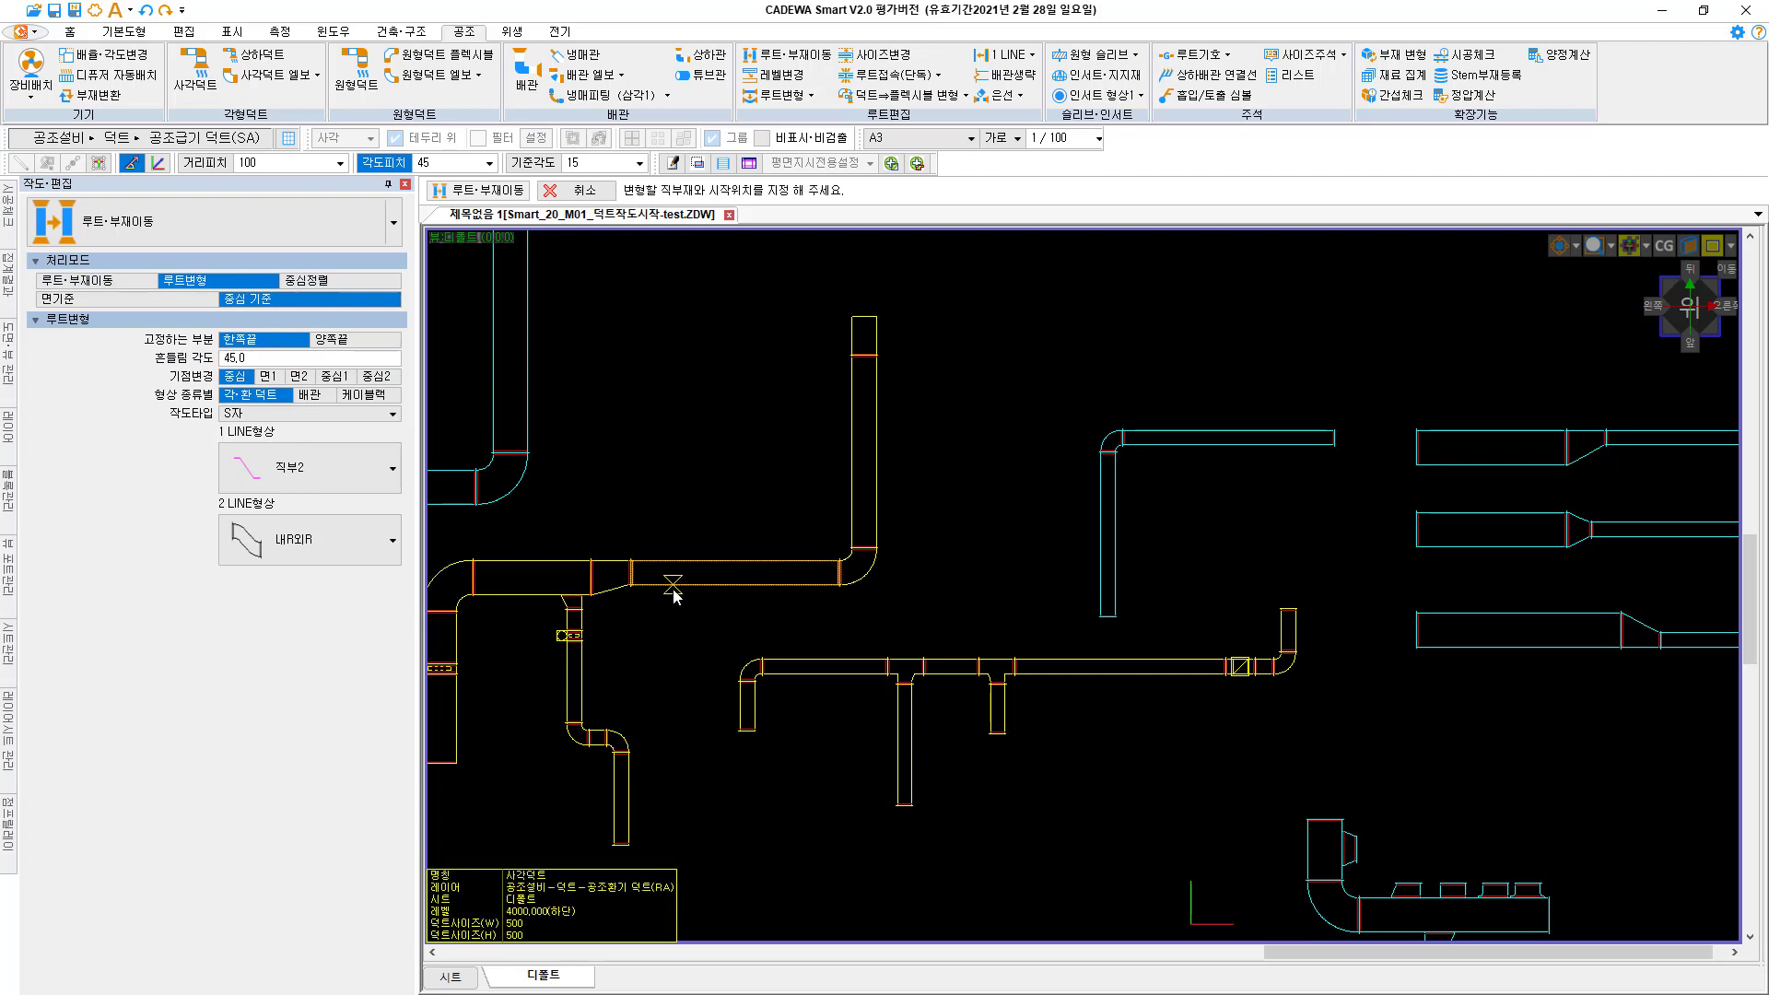
left_click(672, 589)
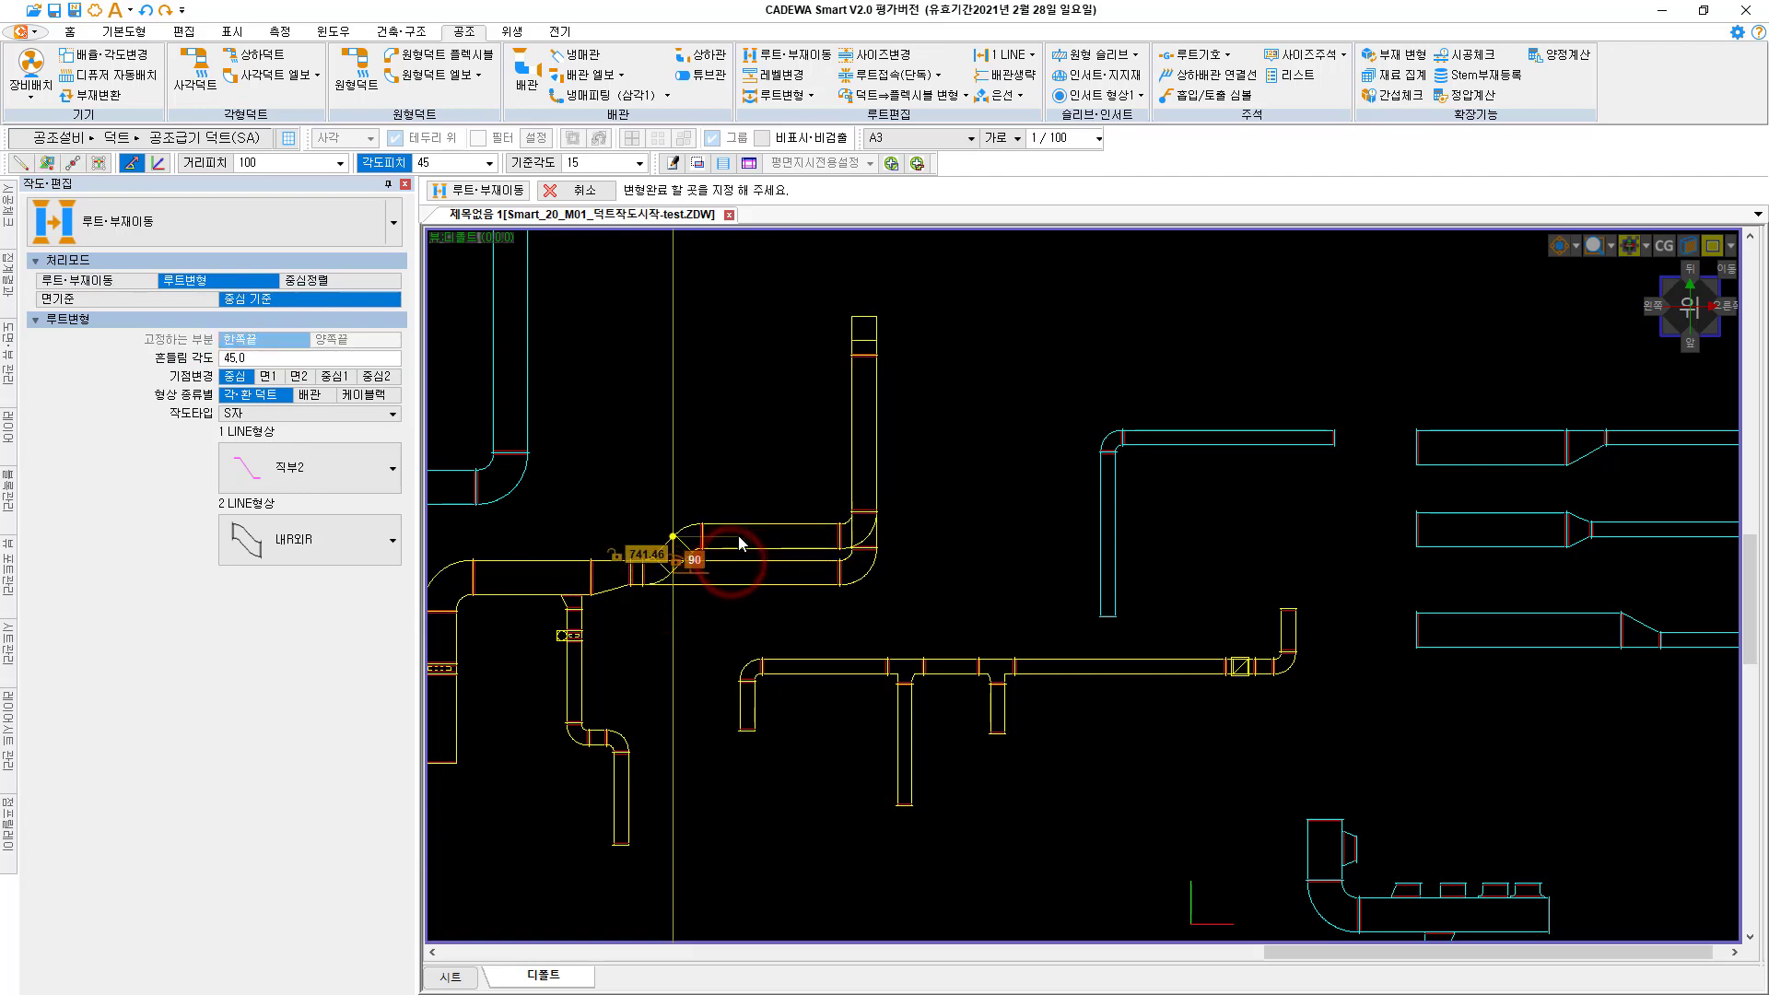
left_click(738, 544)
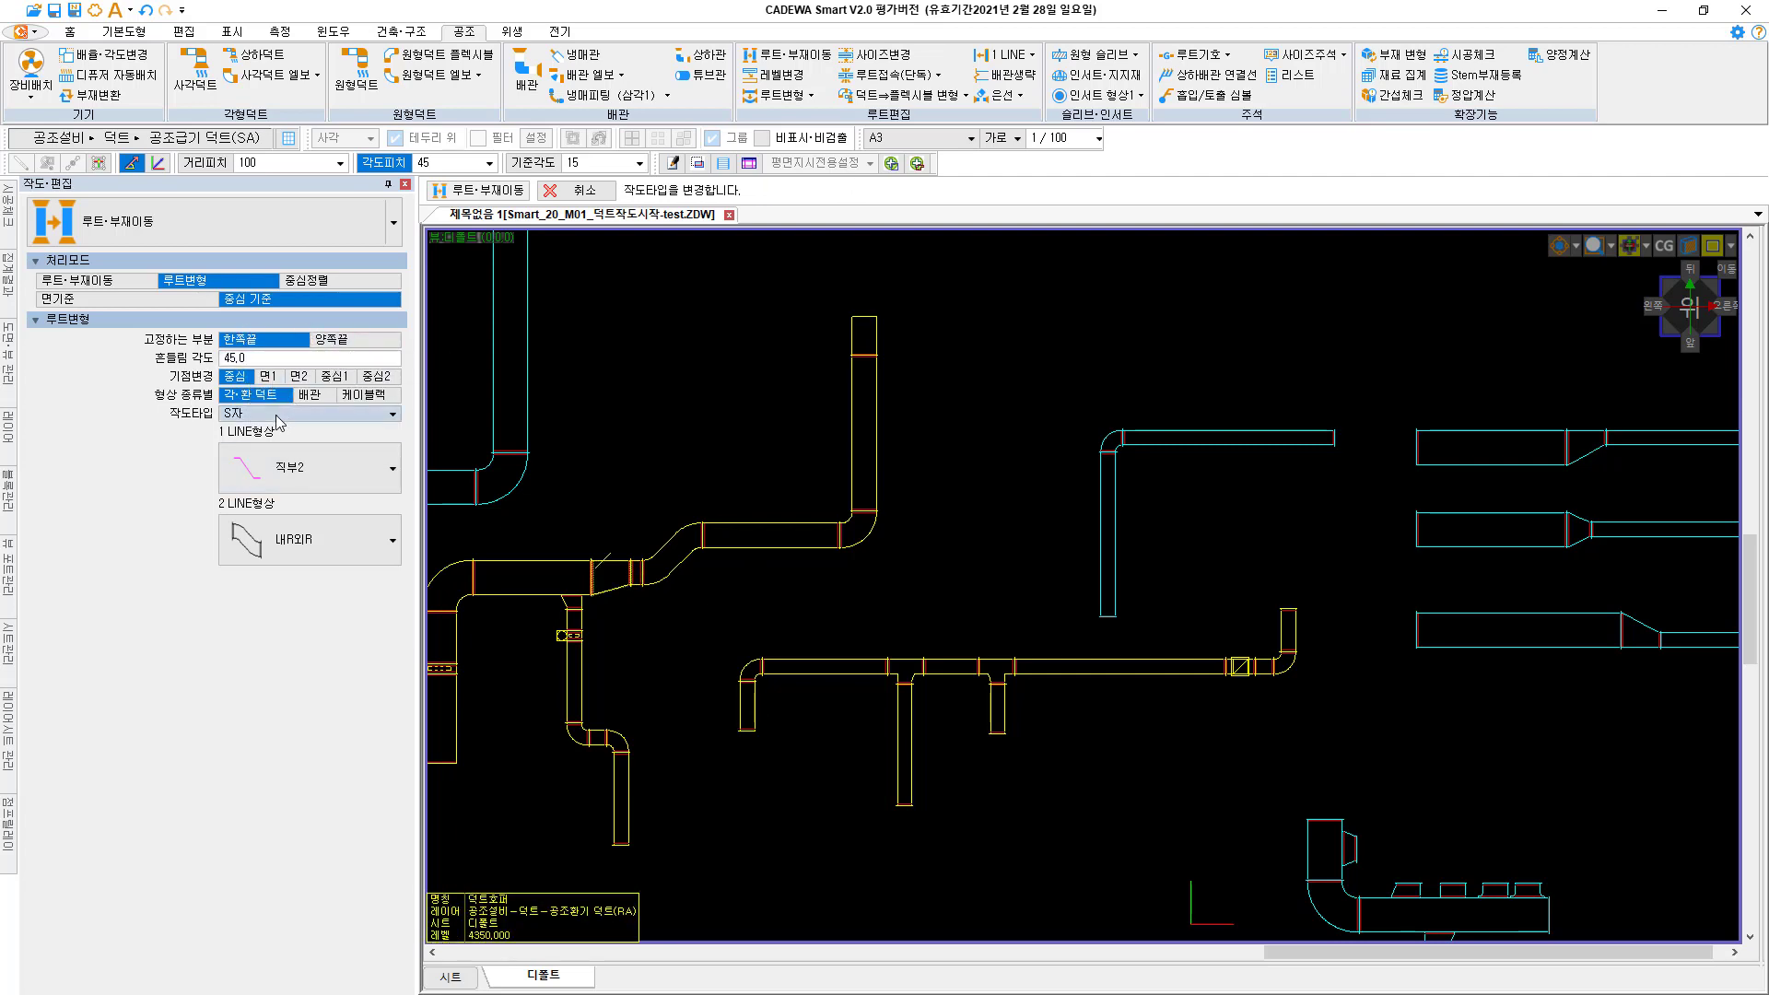
left_click(392, 414)
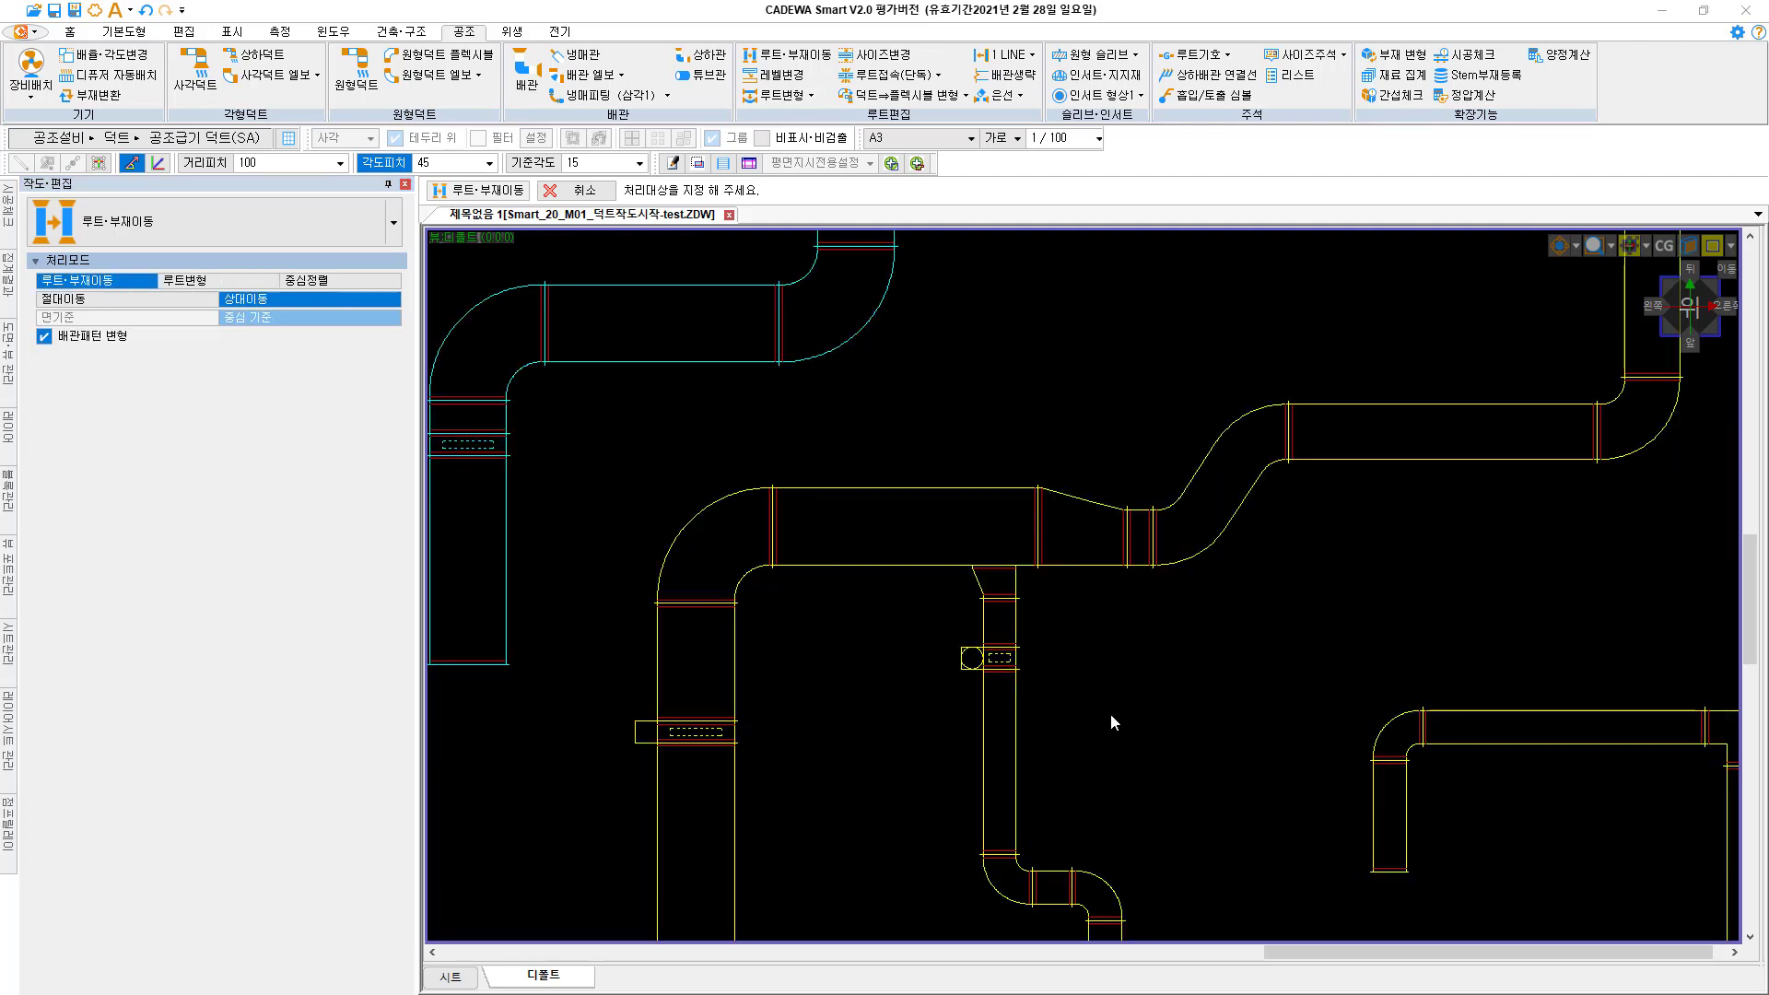
Select the S-shaped fitting and move it about 1,416 along the route, away from the reducer
left_click(315, 279)
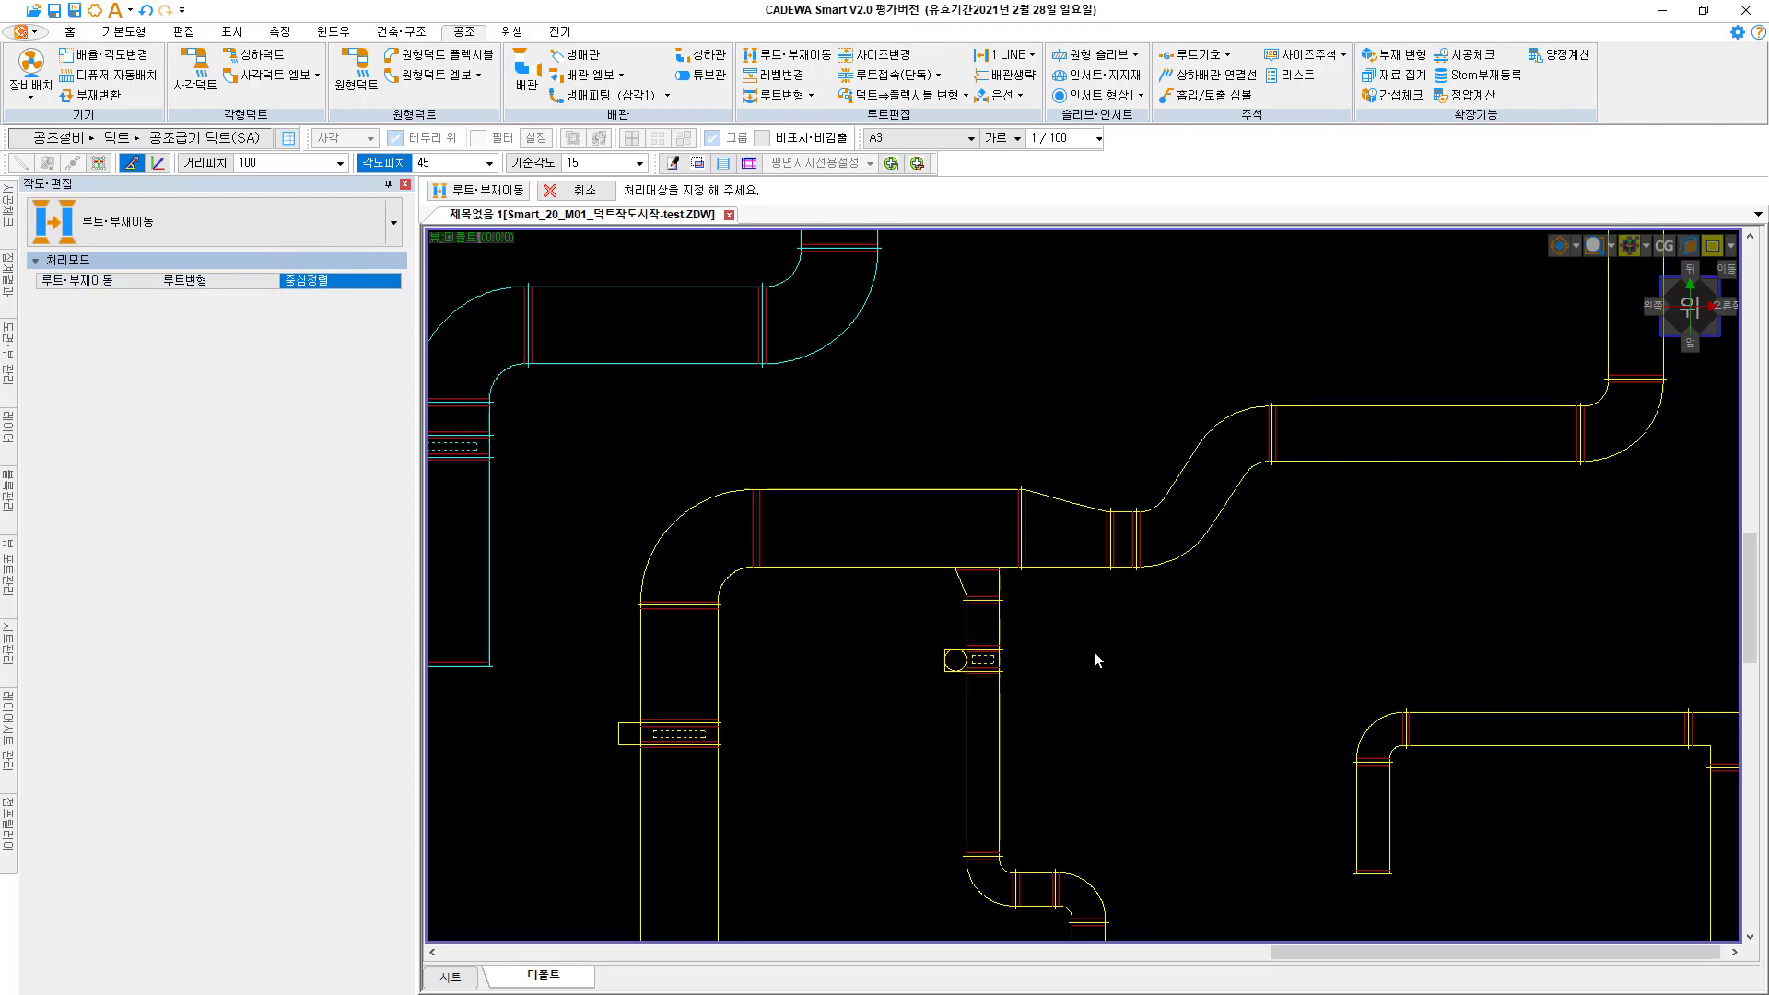
middle_click_drag(1095, 652, 908, 659)
key("Escape")
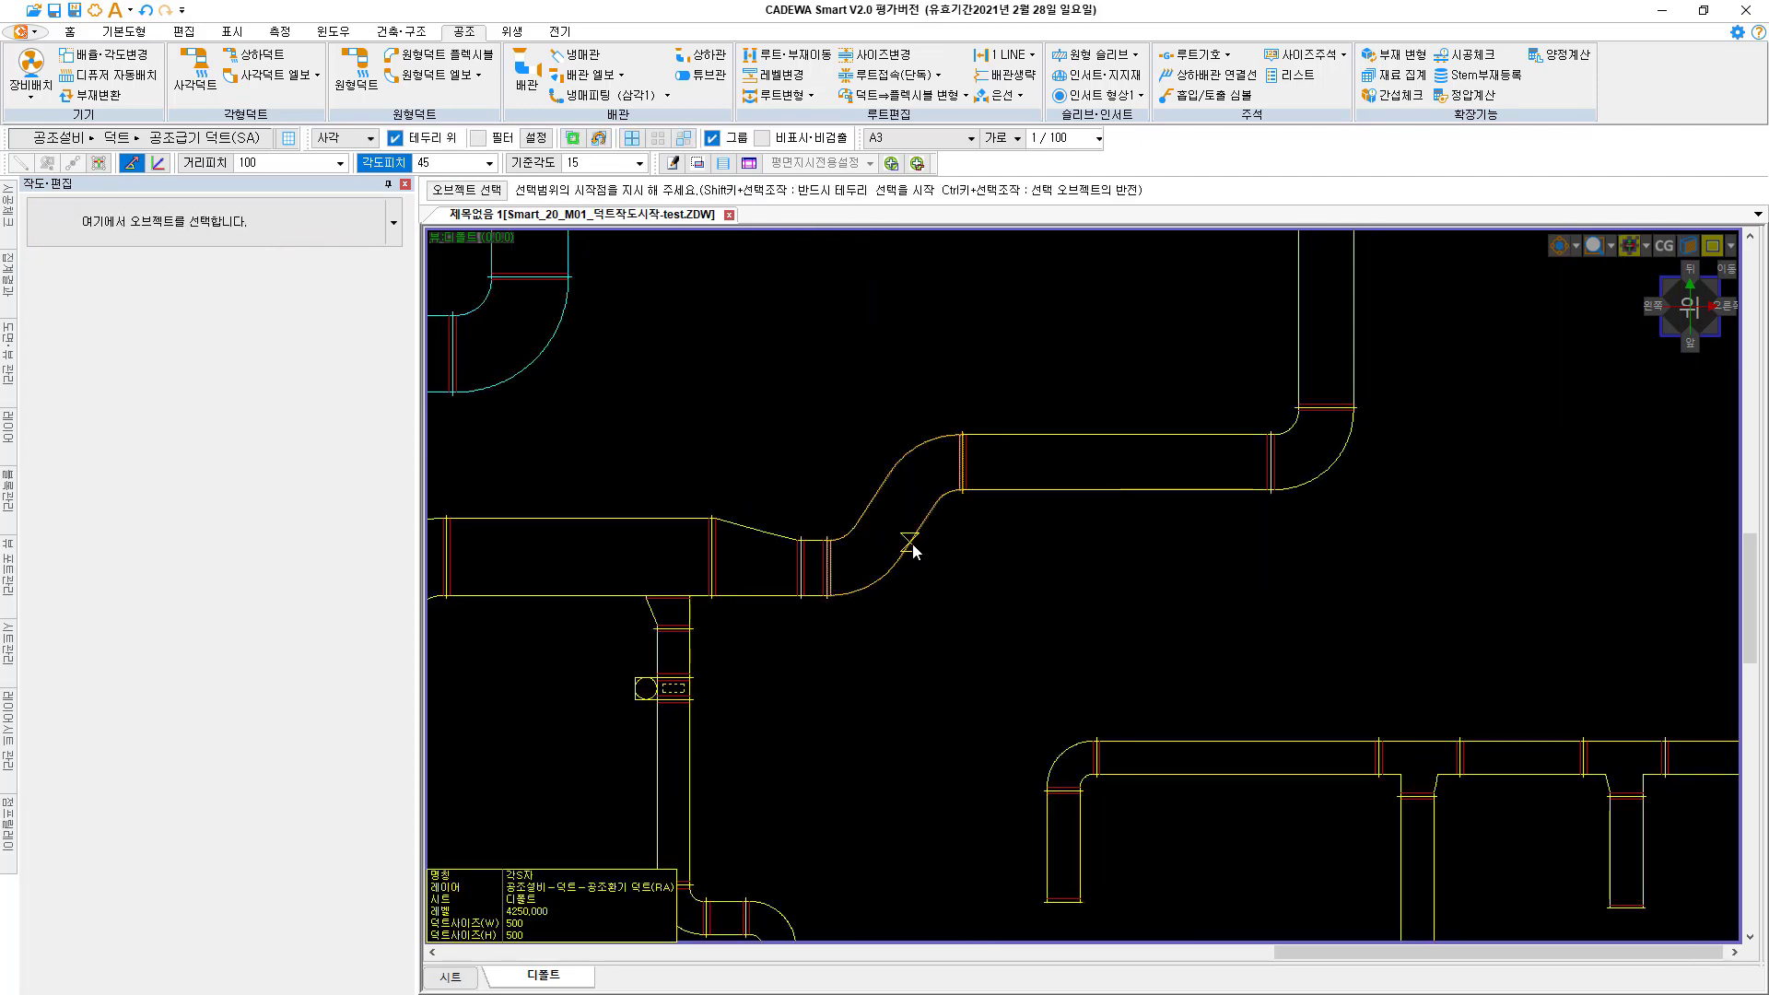
left_click(912, 546)
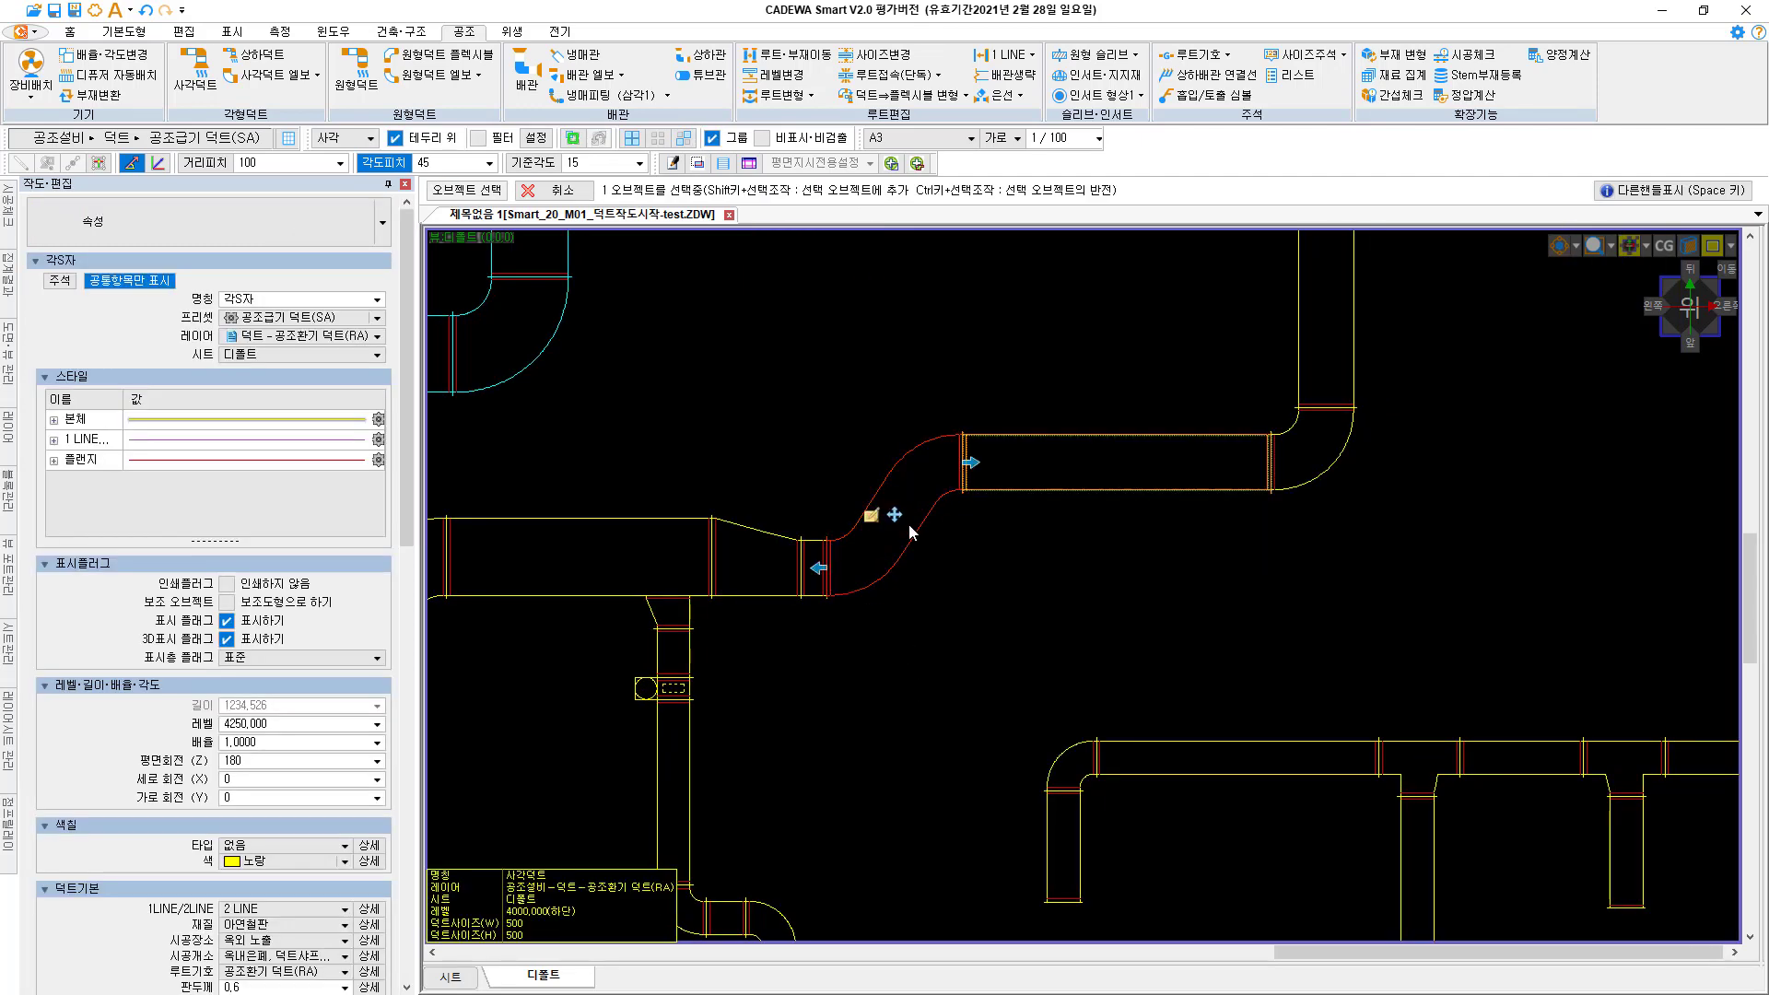
left_click(893, 514)
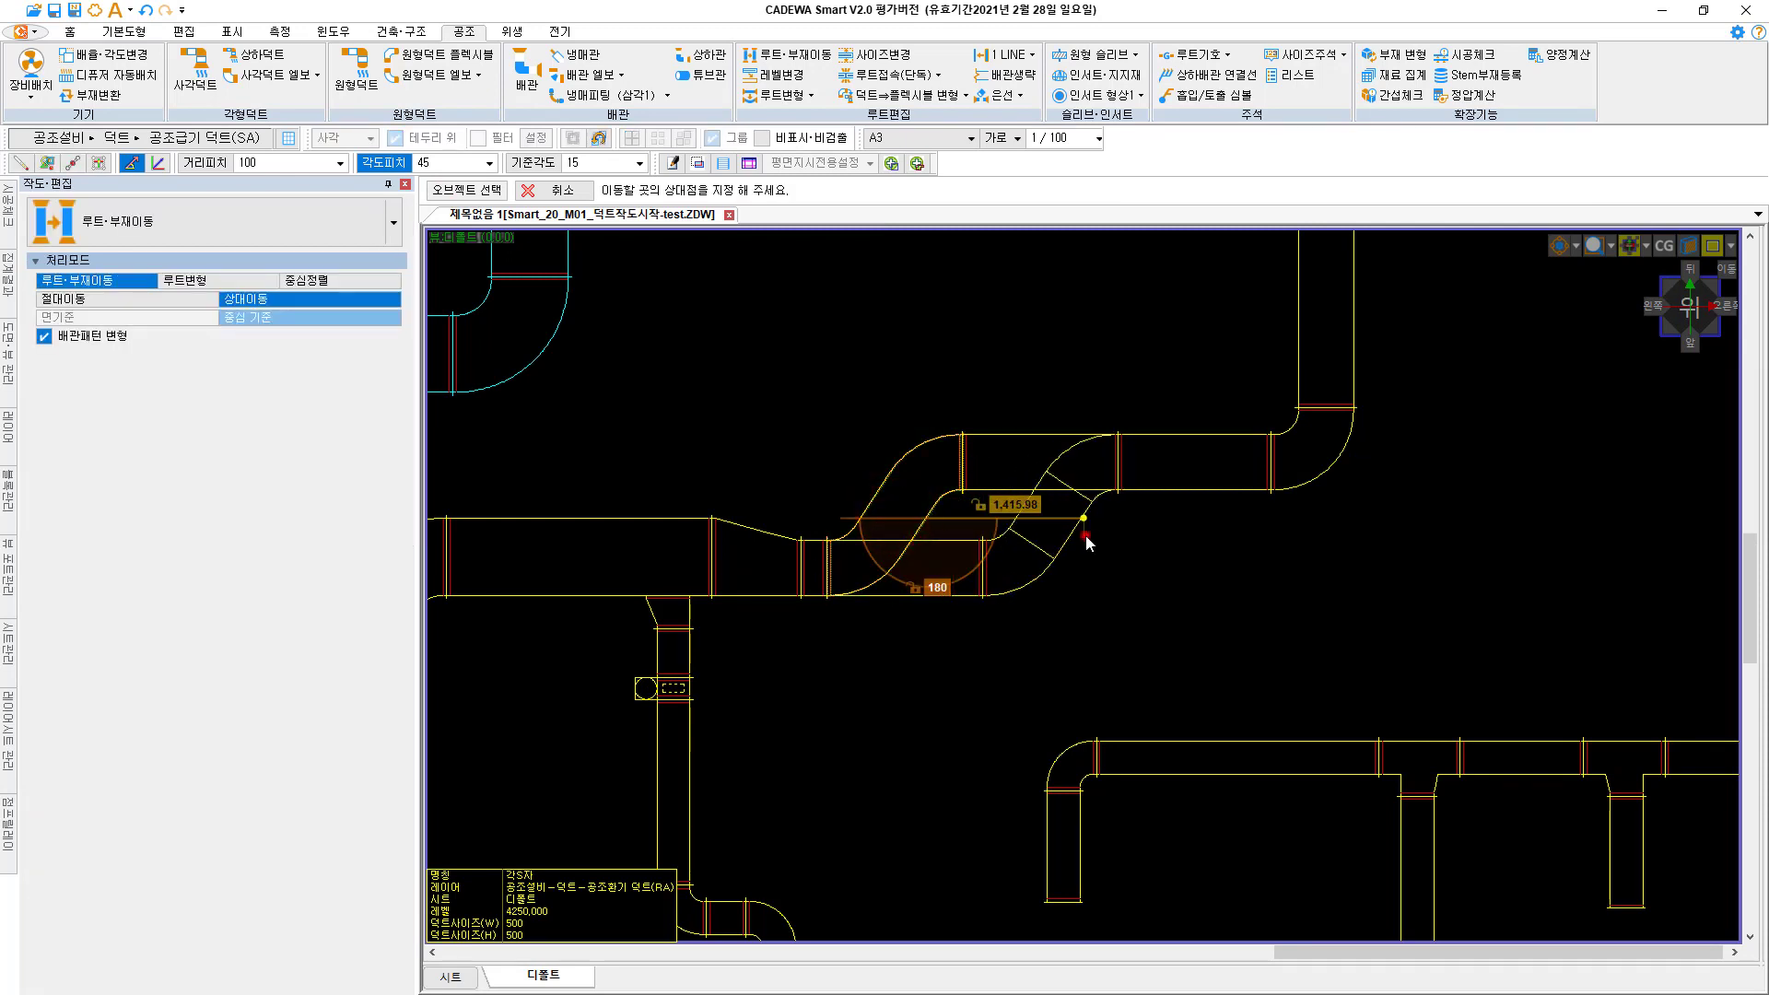
left_click(1086, 534)
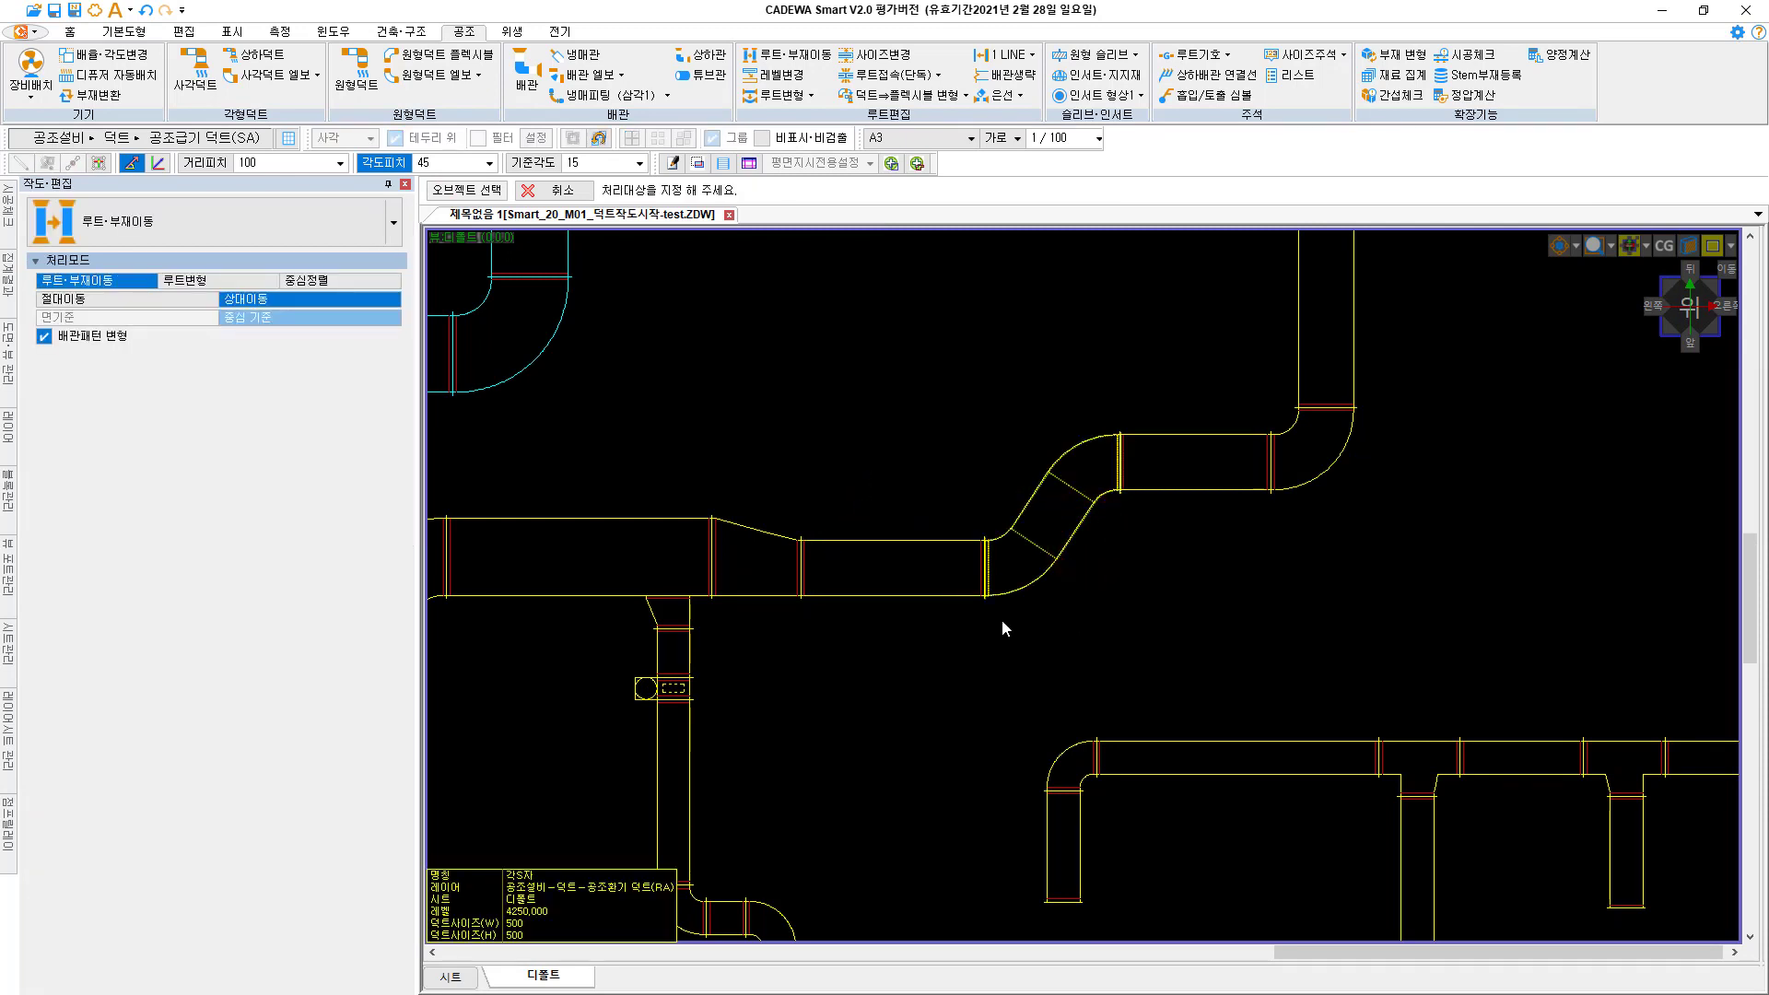
key("Escape")
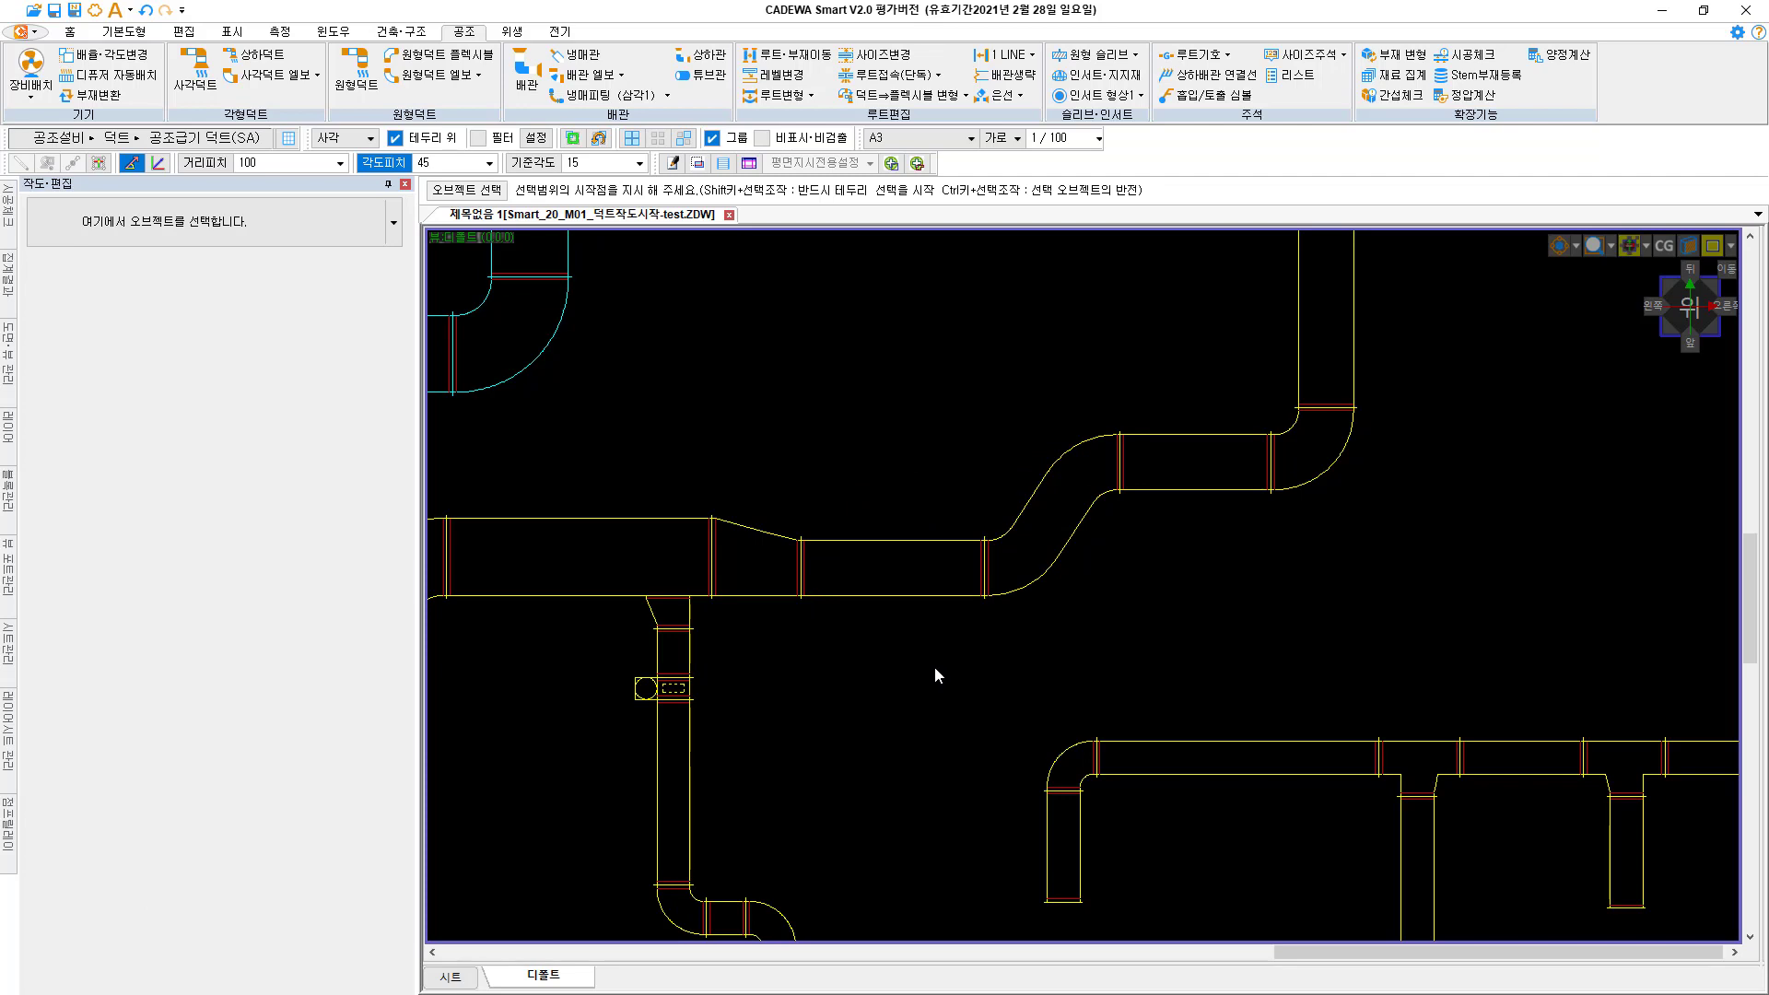
Use center alignment (중심정렬) to align the straight duct between reducer and S-shaped fitting with the larger duct's upper edge
left_click(790, 58)
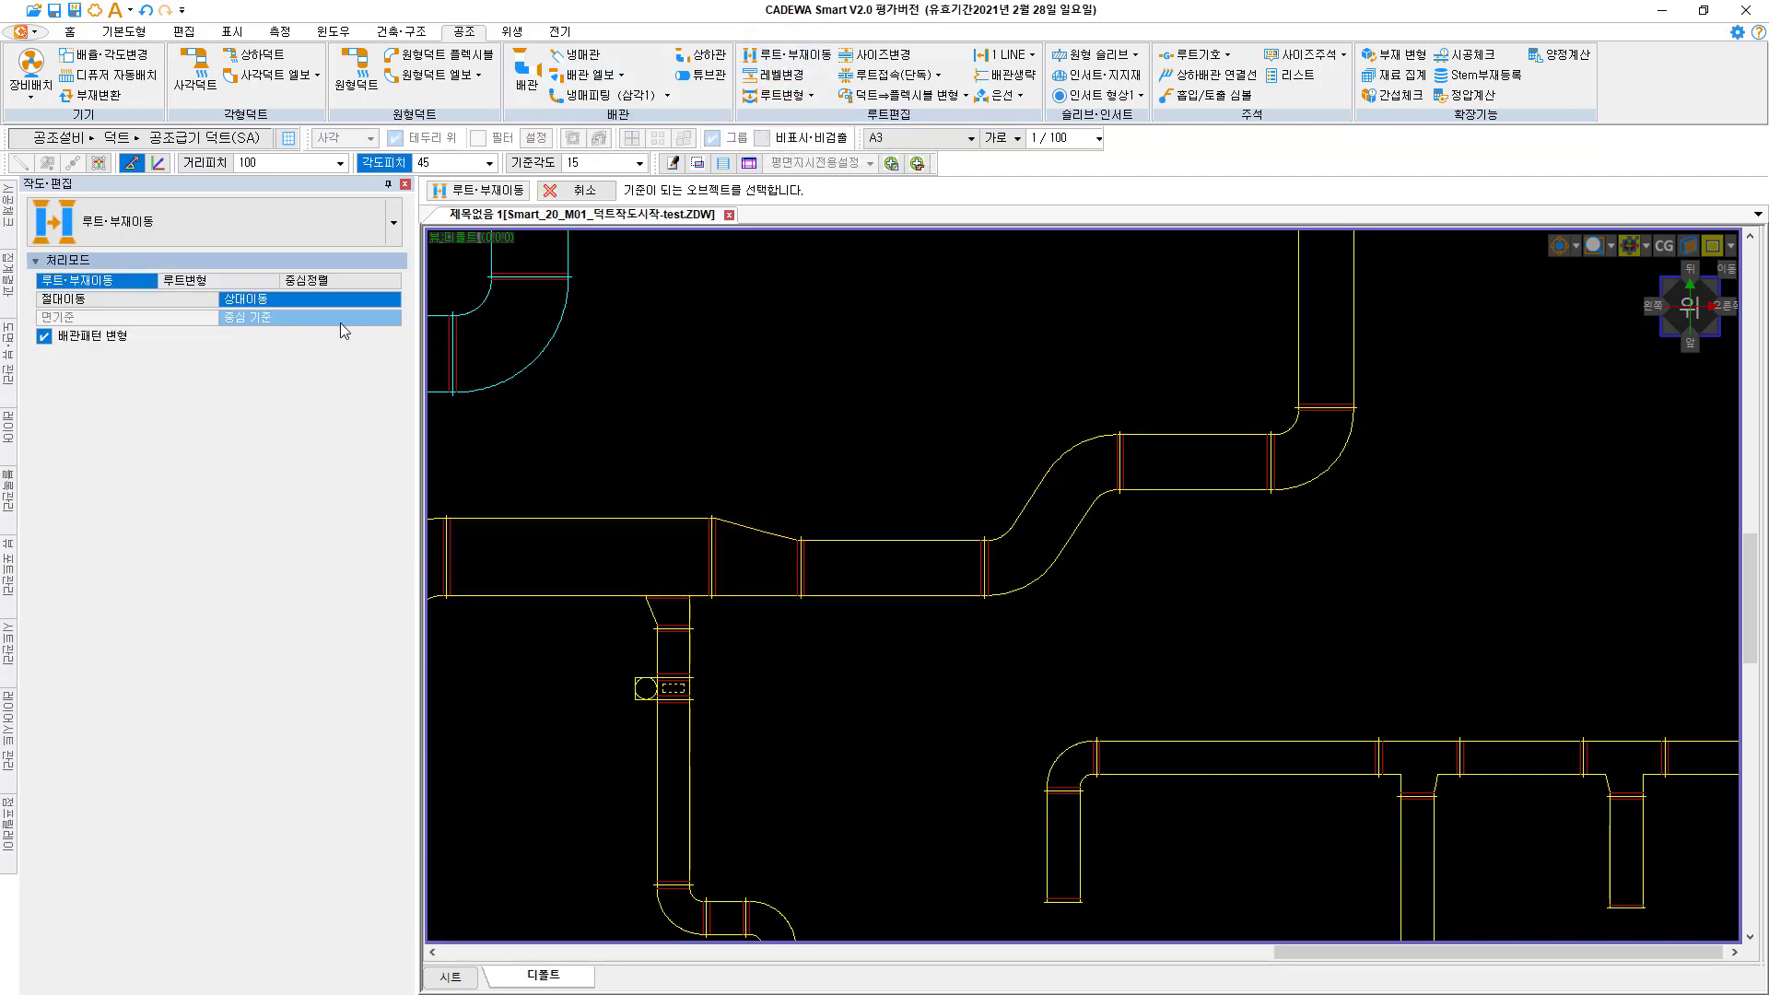
left_click(324, 278)
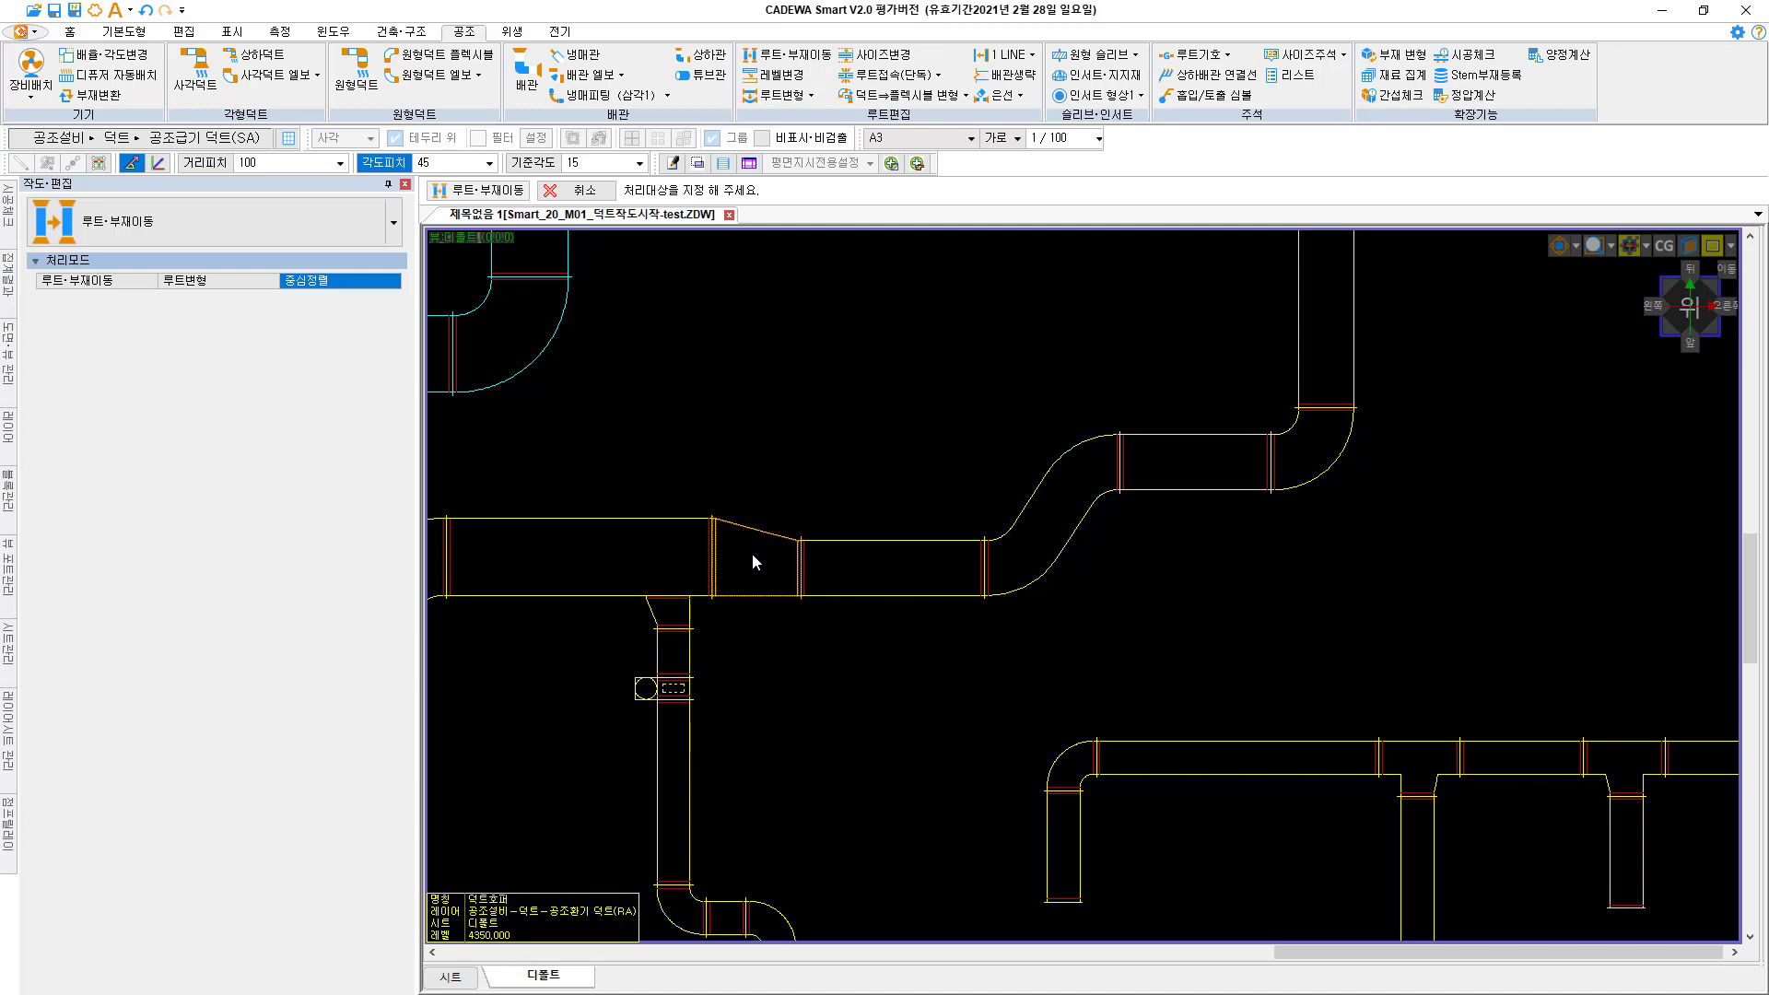
left_click(889, 543)
left_click_drag(891, 551, 892, 512)
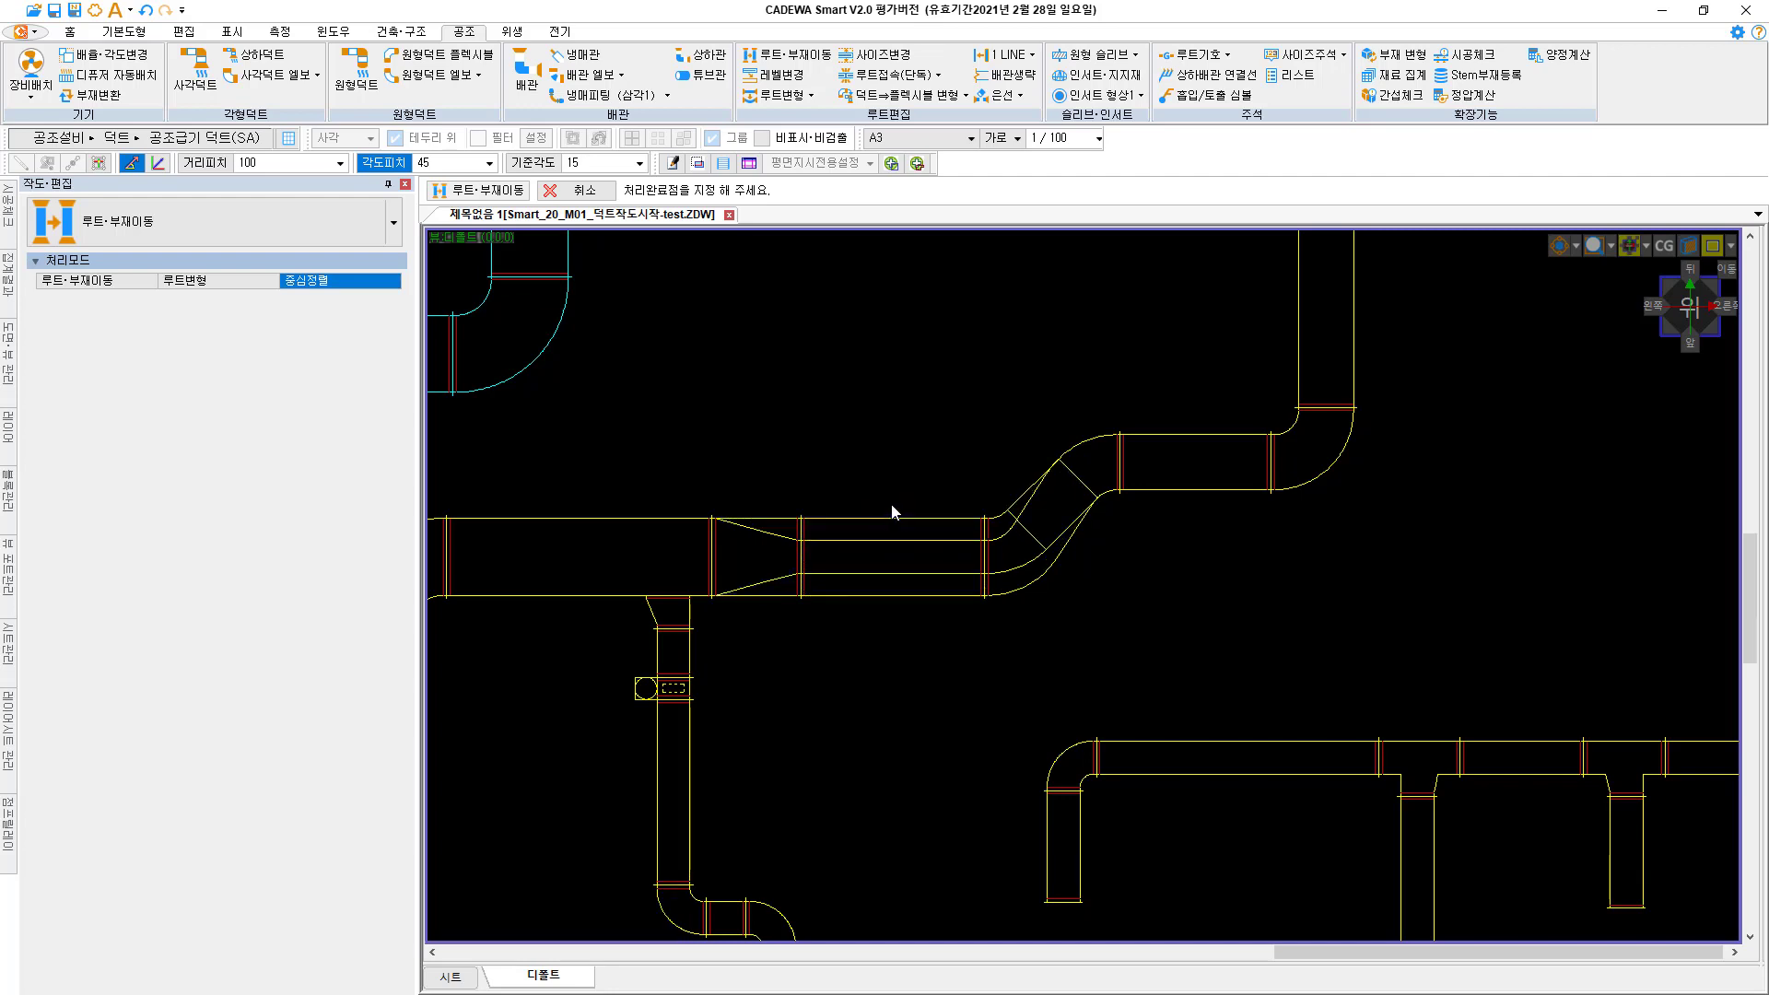
left_click(894, 474)
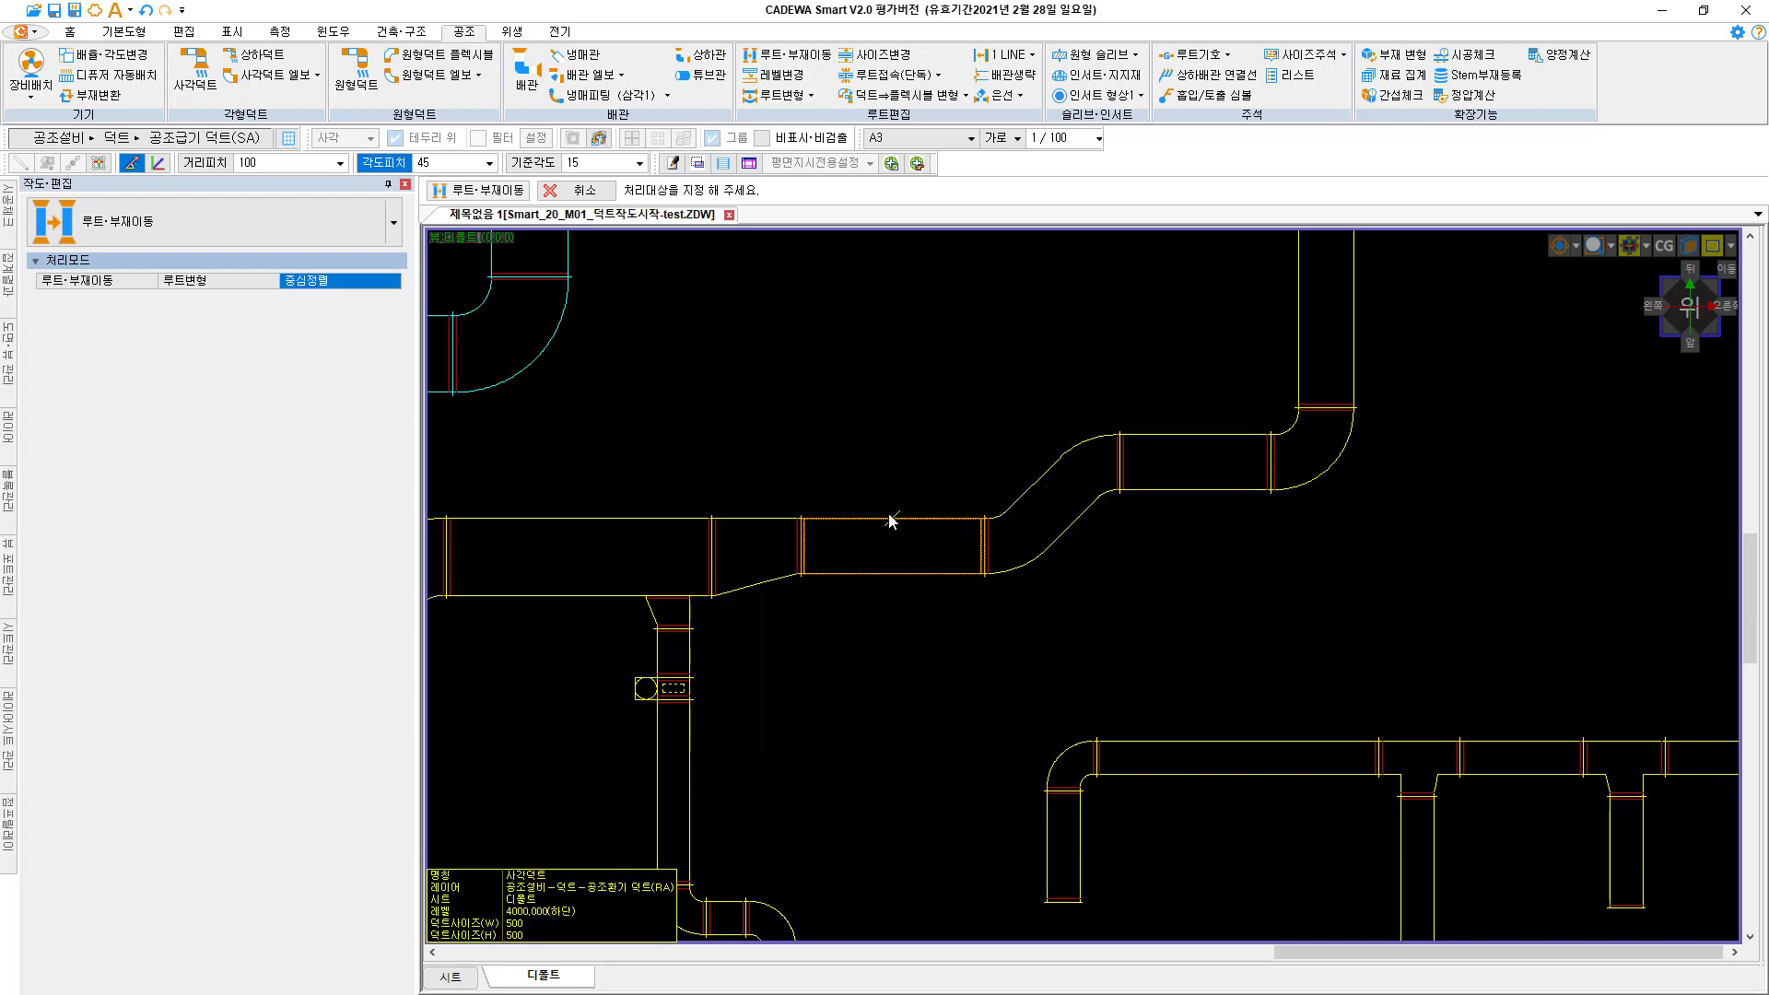
Realign the straight duct after the reducer to the larger duct's centerline, and then to its lower edge
left_click(889, 515)
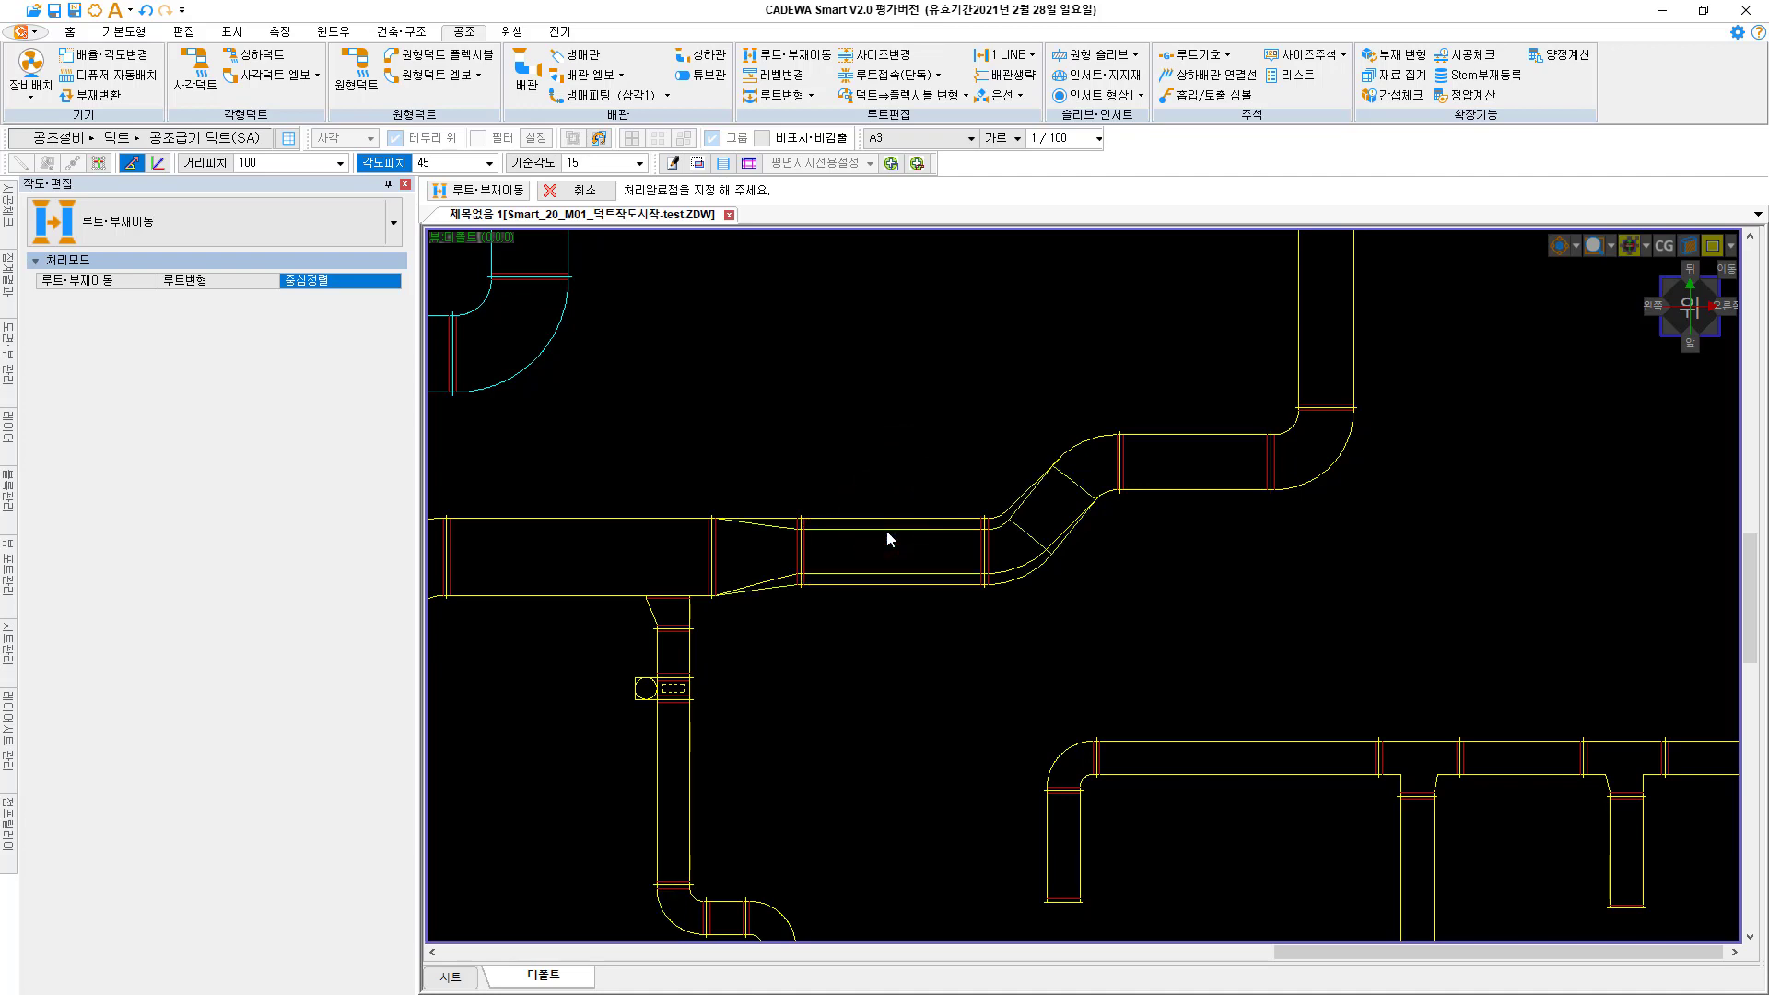
left_click(890, 542)
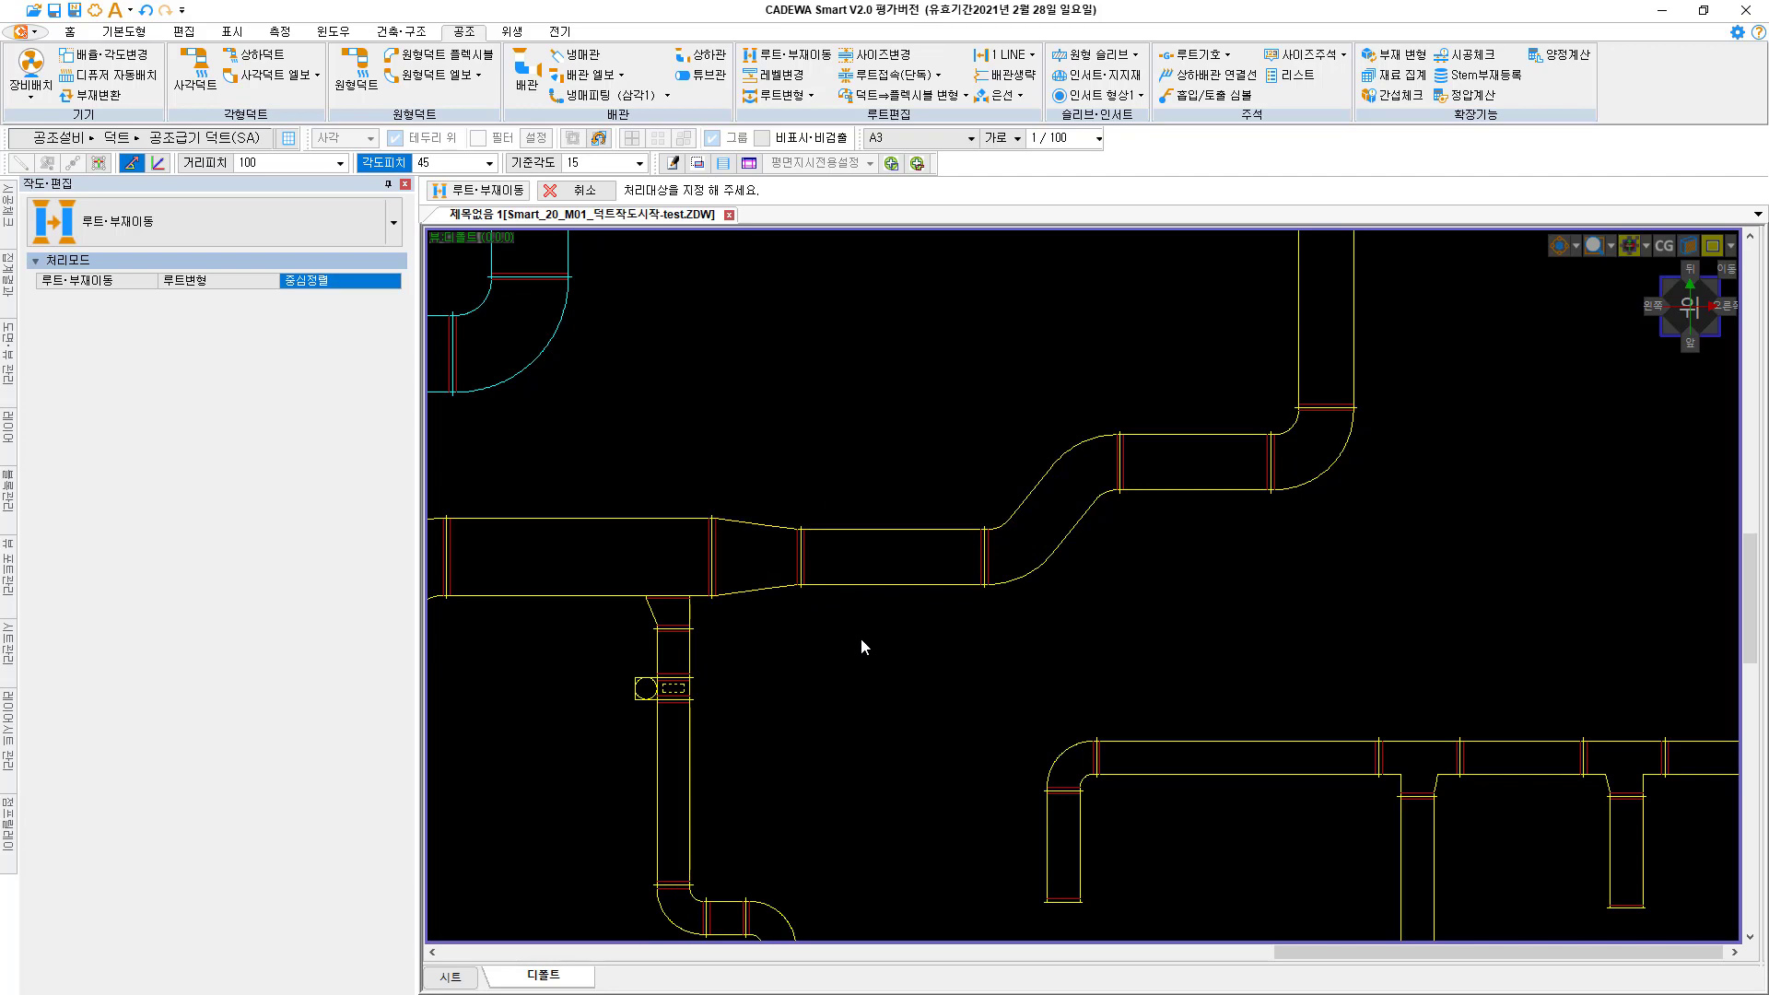
left_click(876, 586)
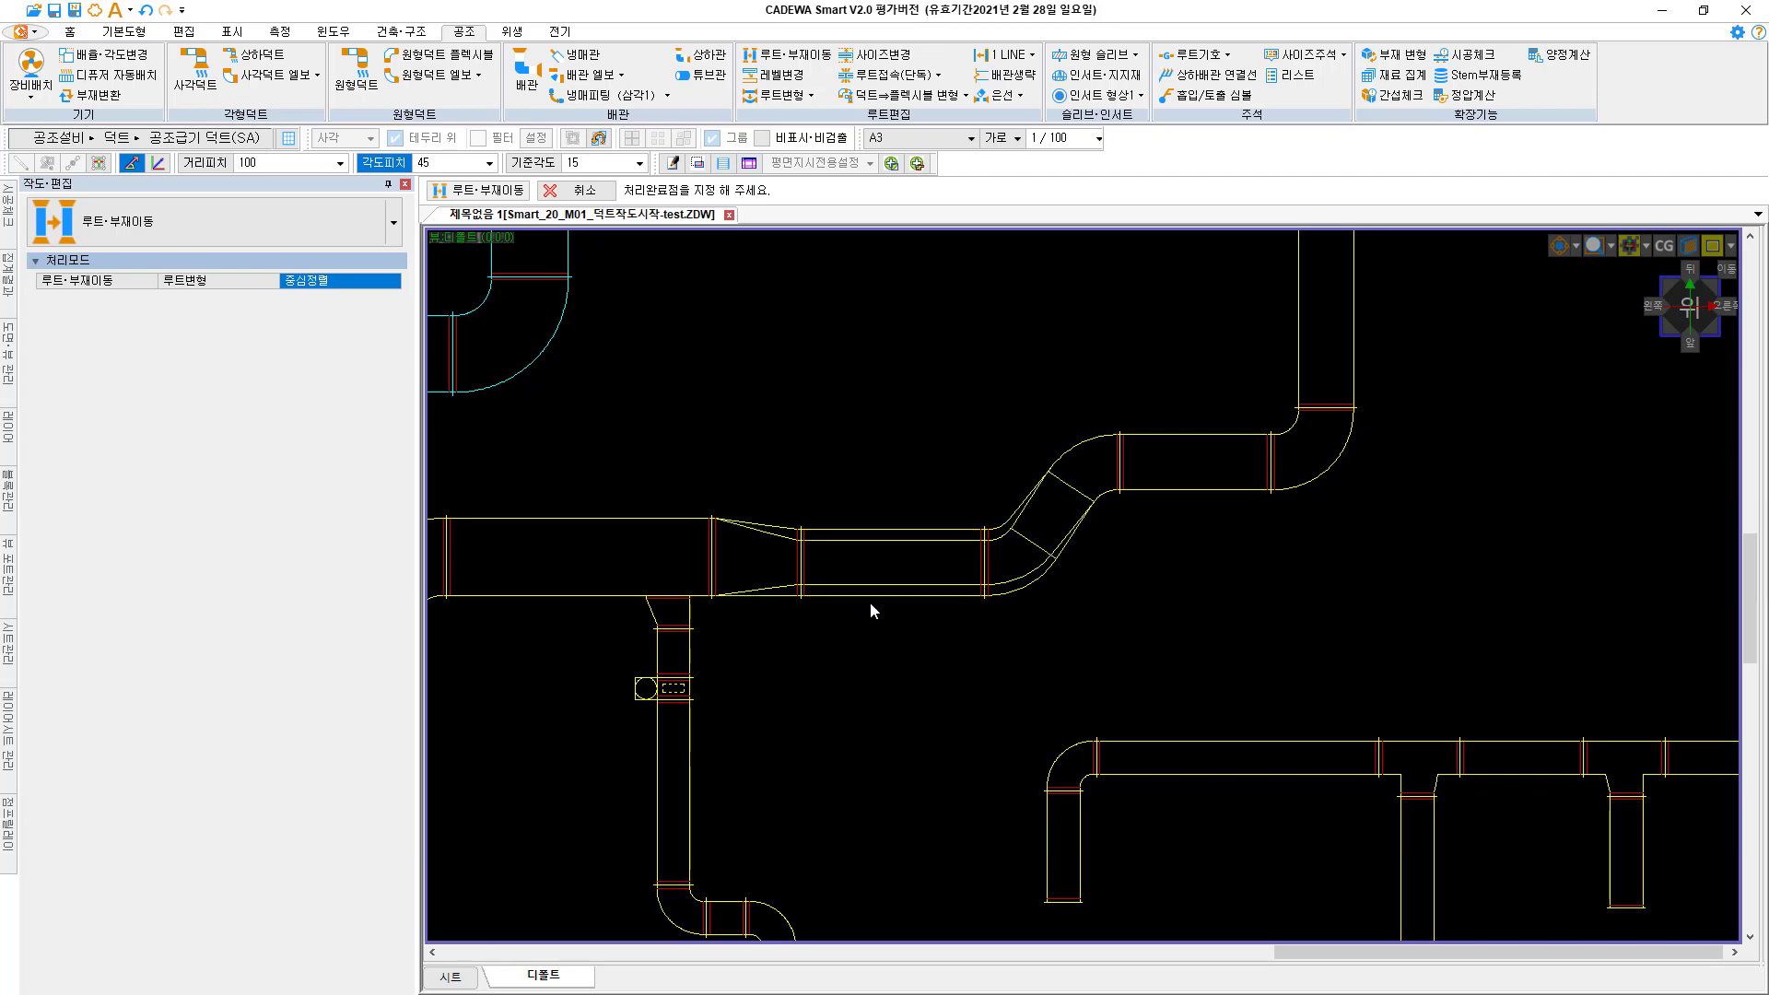
left_click(871, 604)
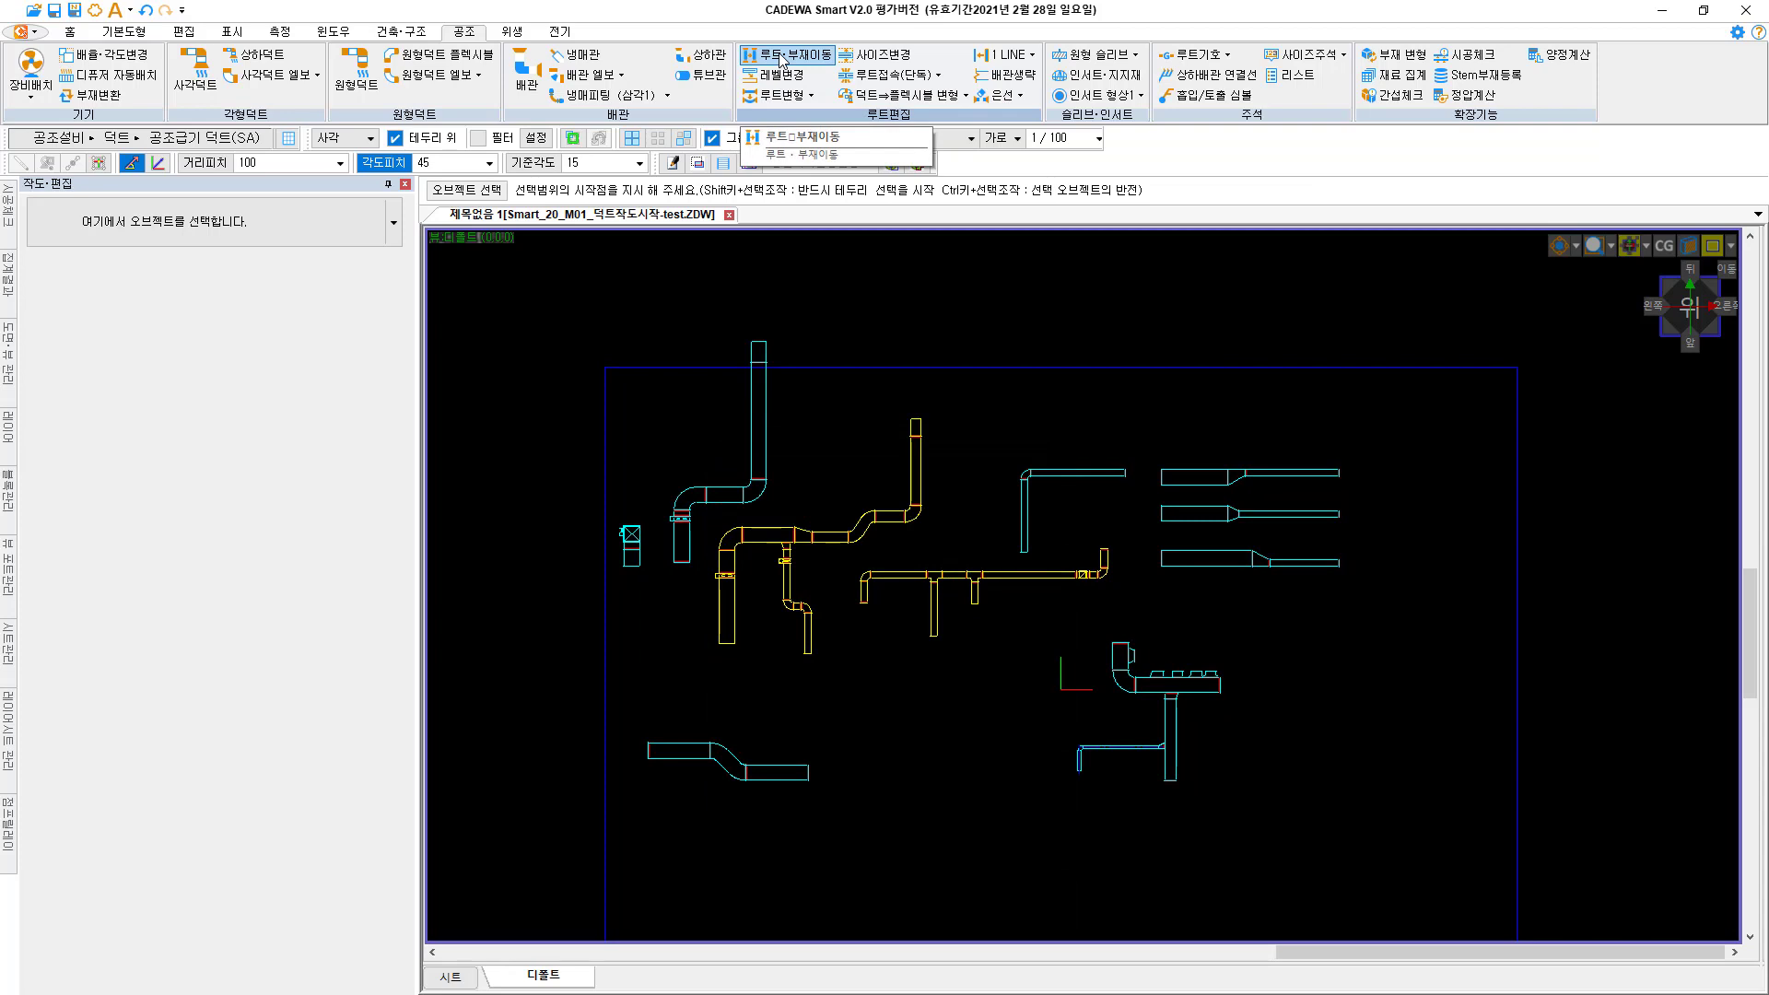
Extend the free right end of the lower cyan S-shaped duct run by 3000 with the 신축 command in single mode (단독)
left_click(810, 96)
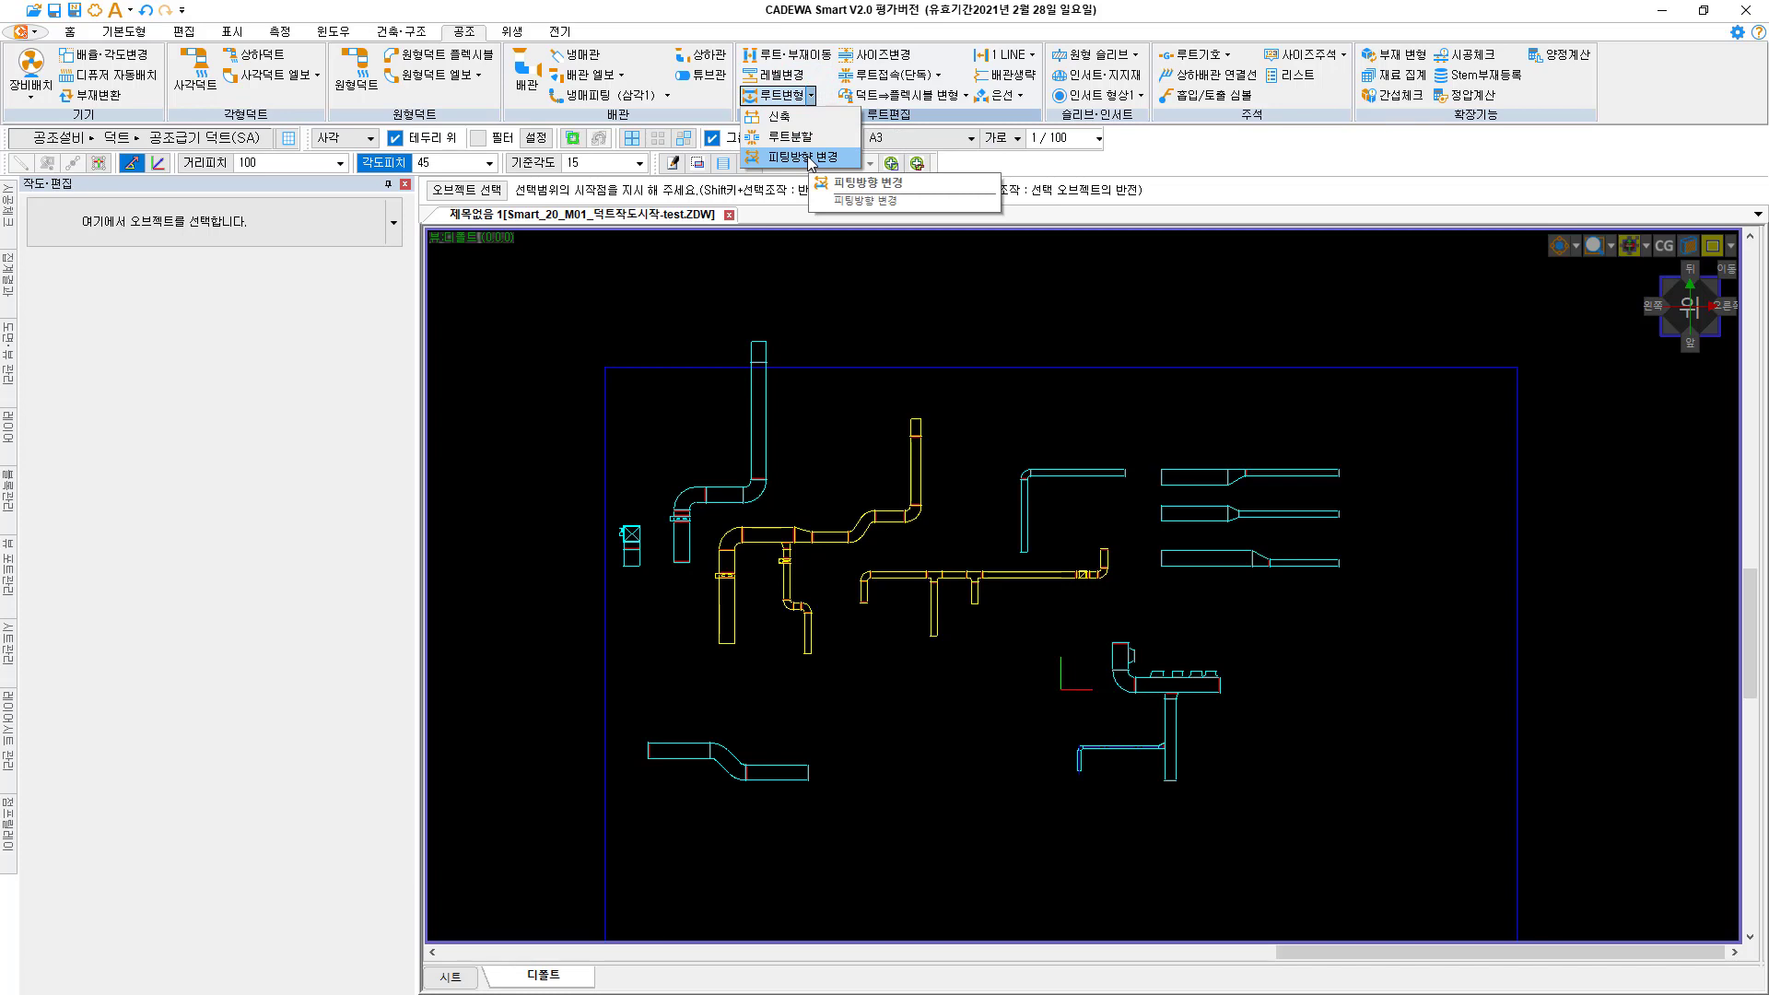
left_click(780, 118)
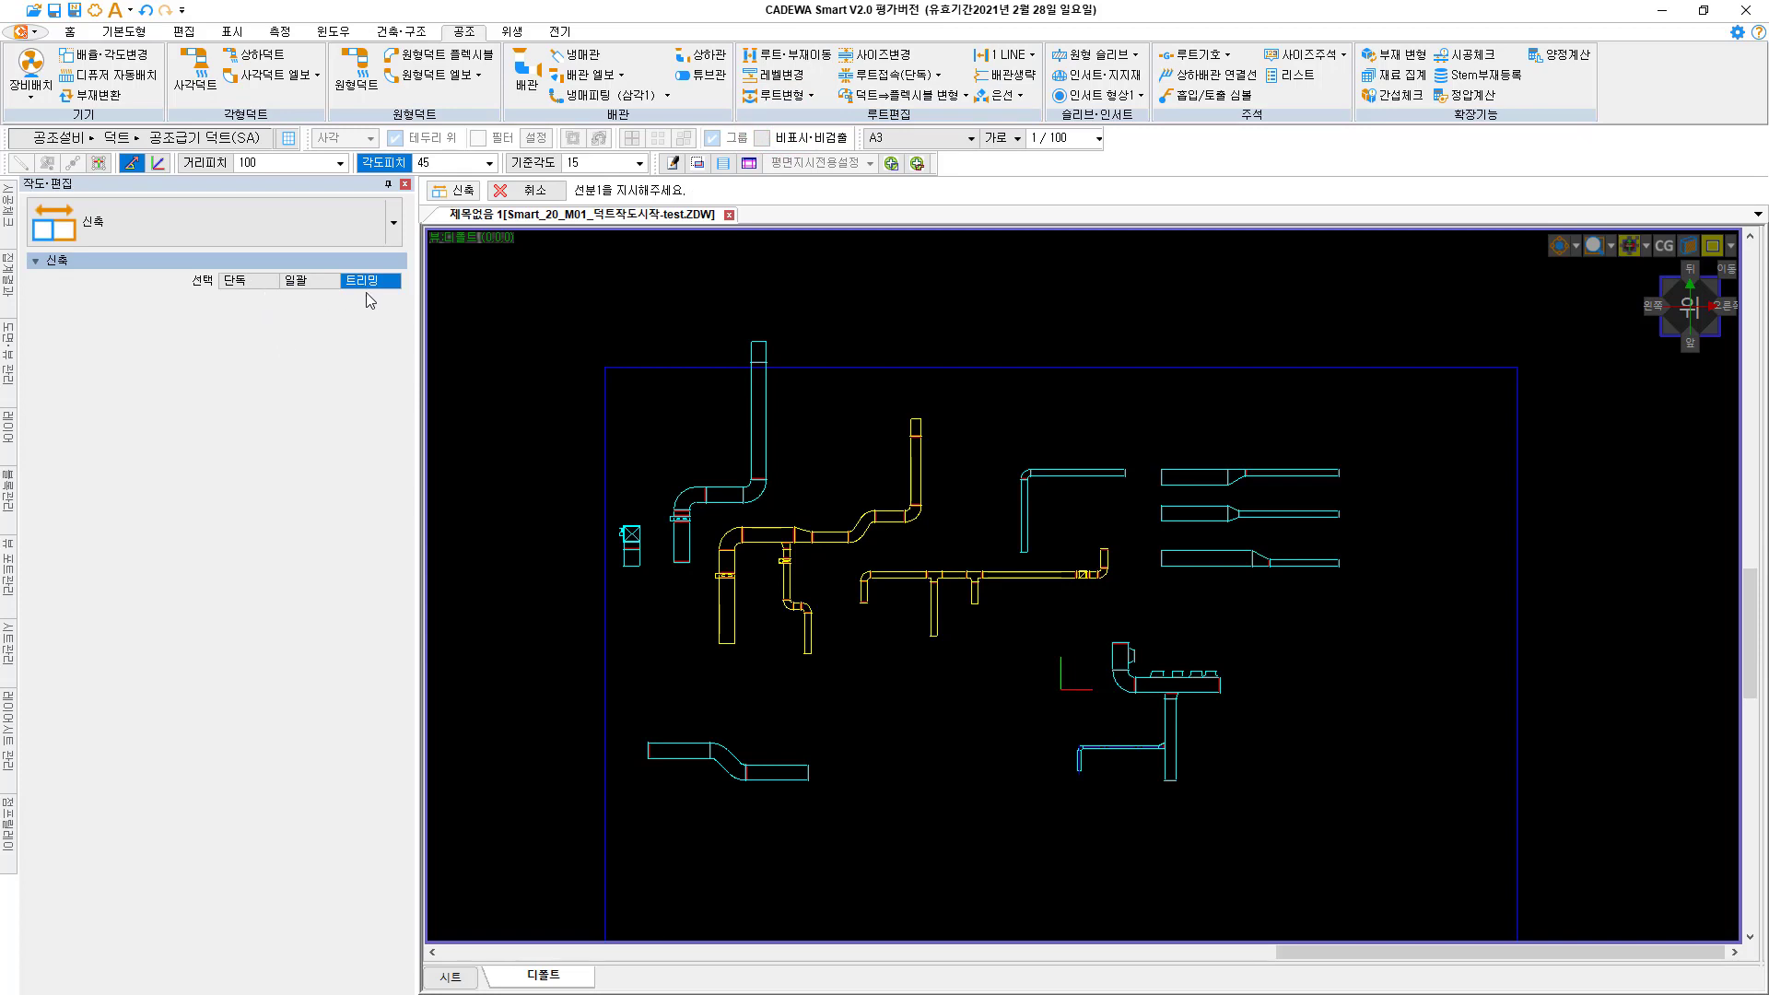
left_click(244, 283)
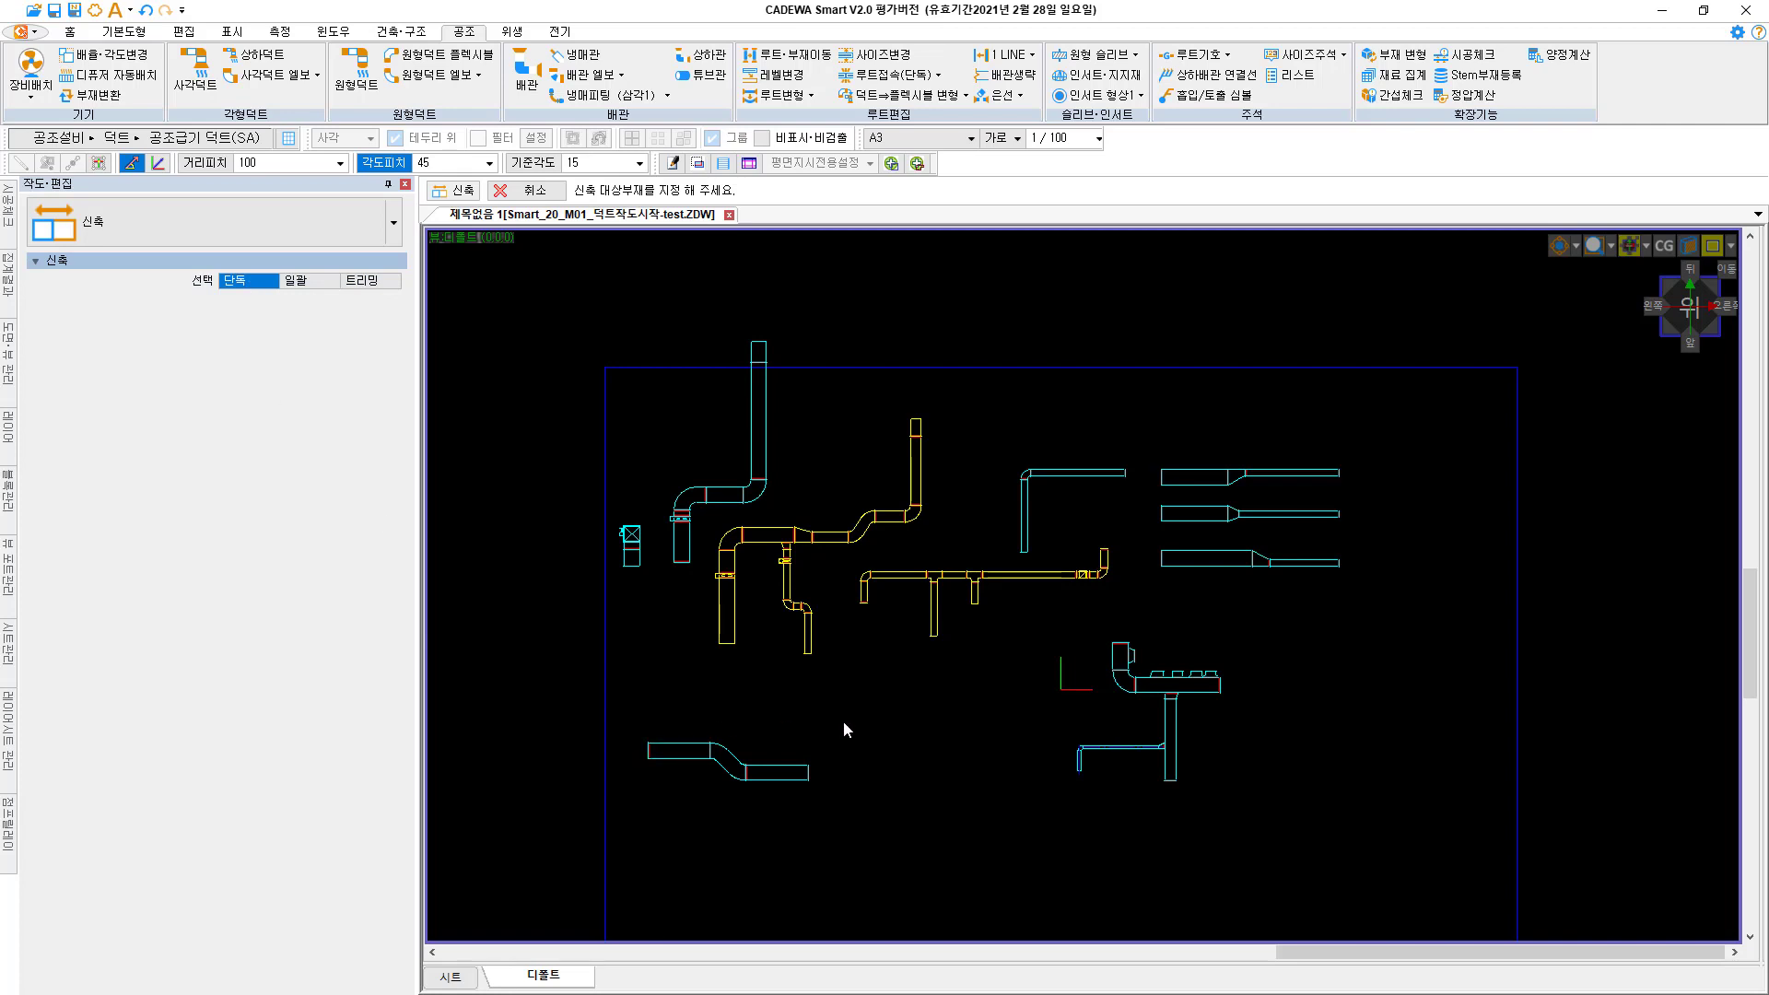
left_click(813, 778)
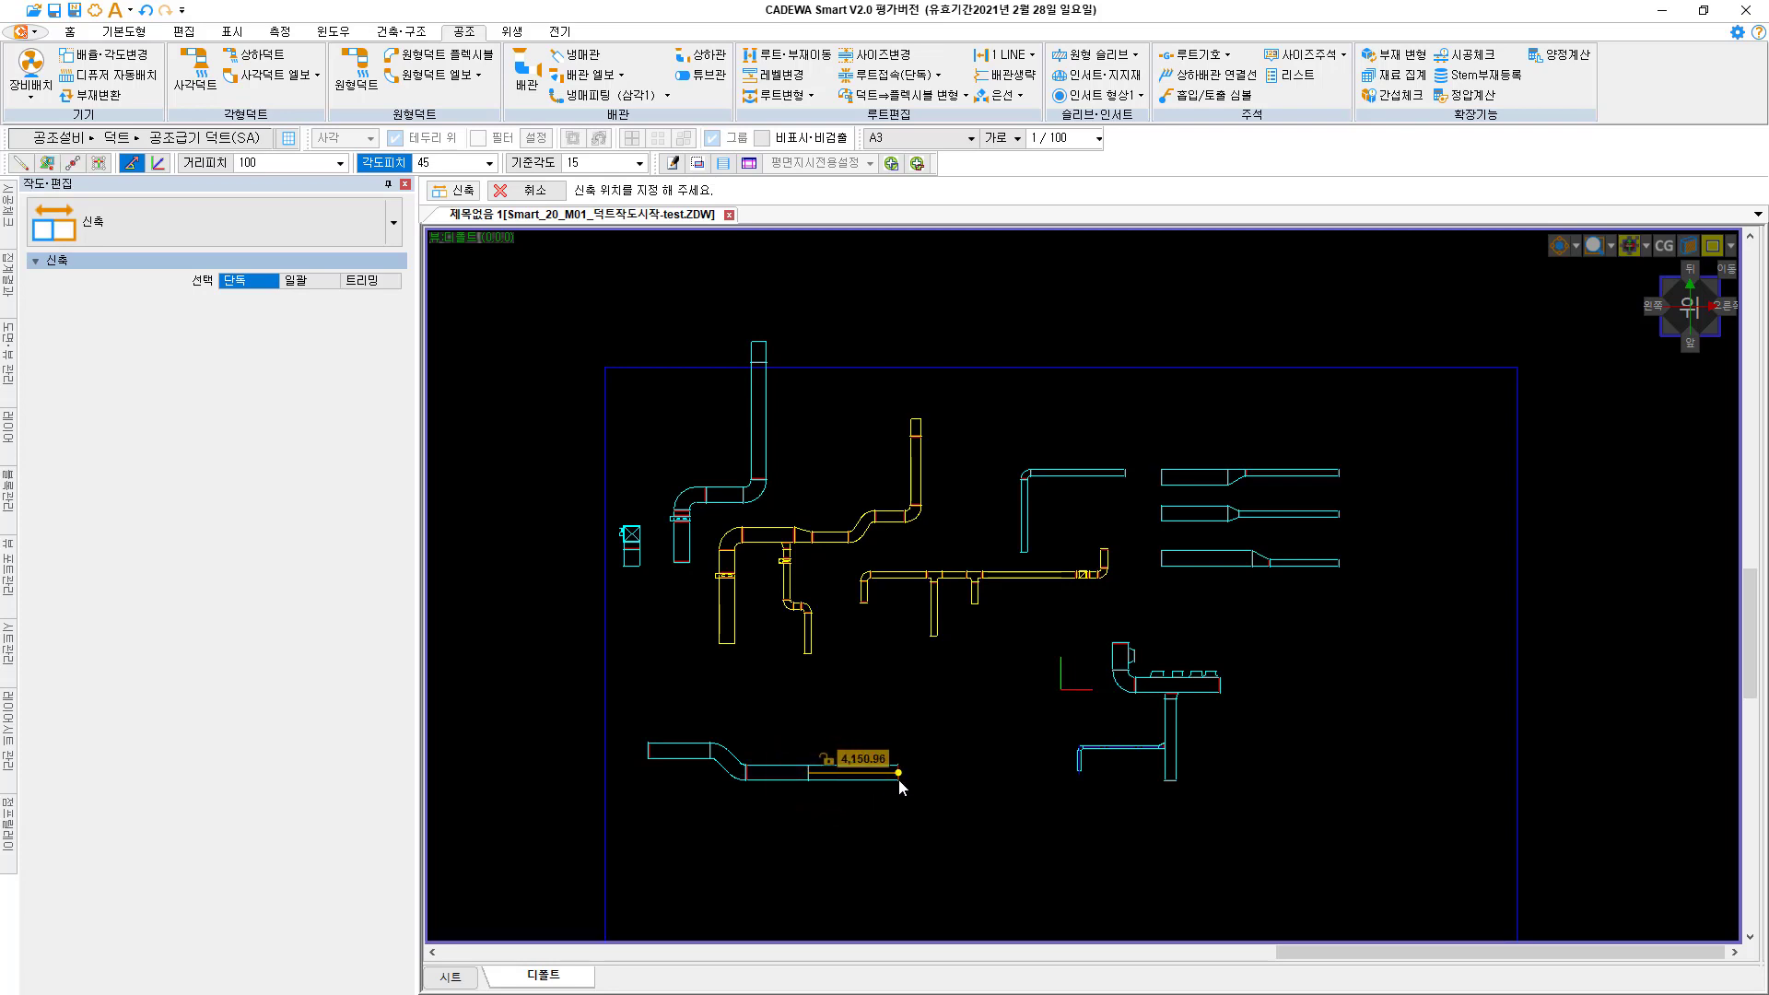
type("3000")
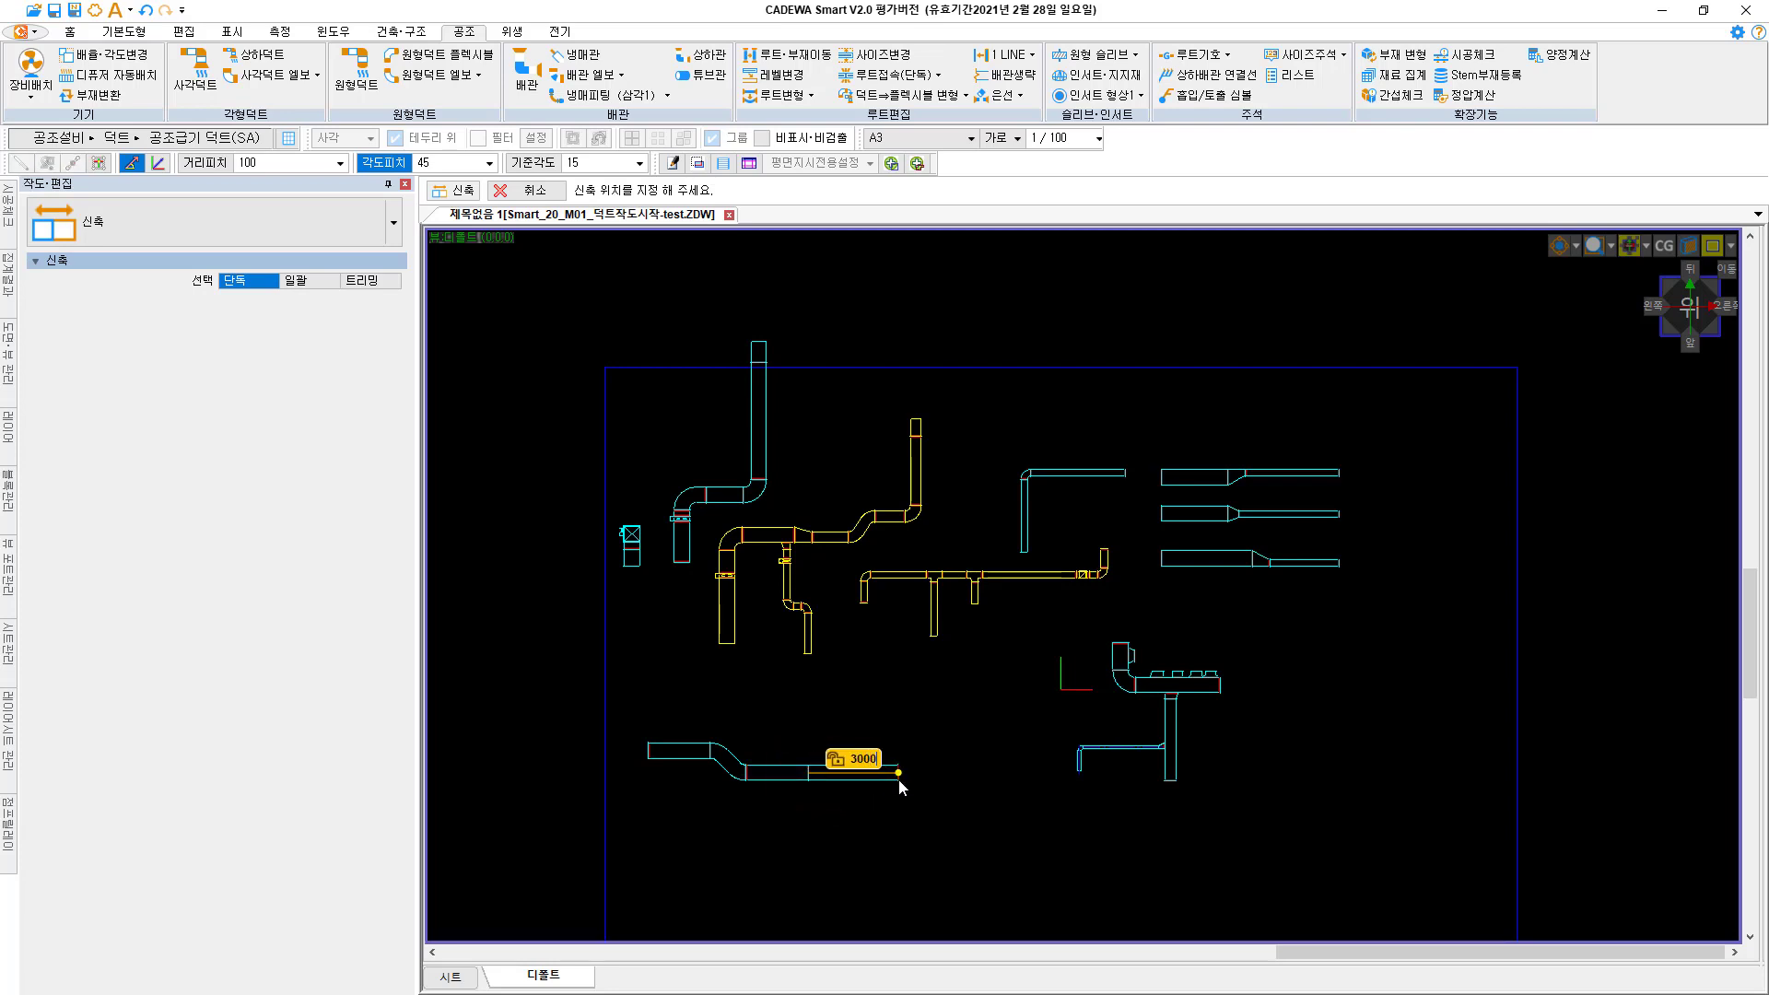
key("Return")
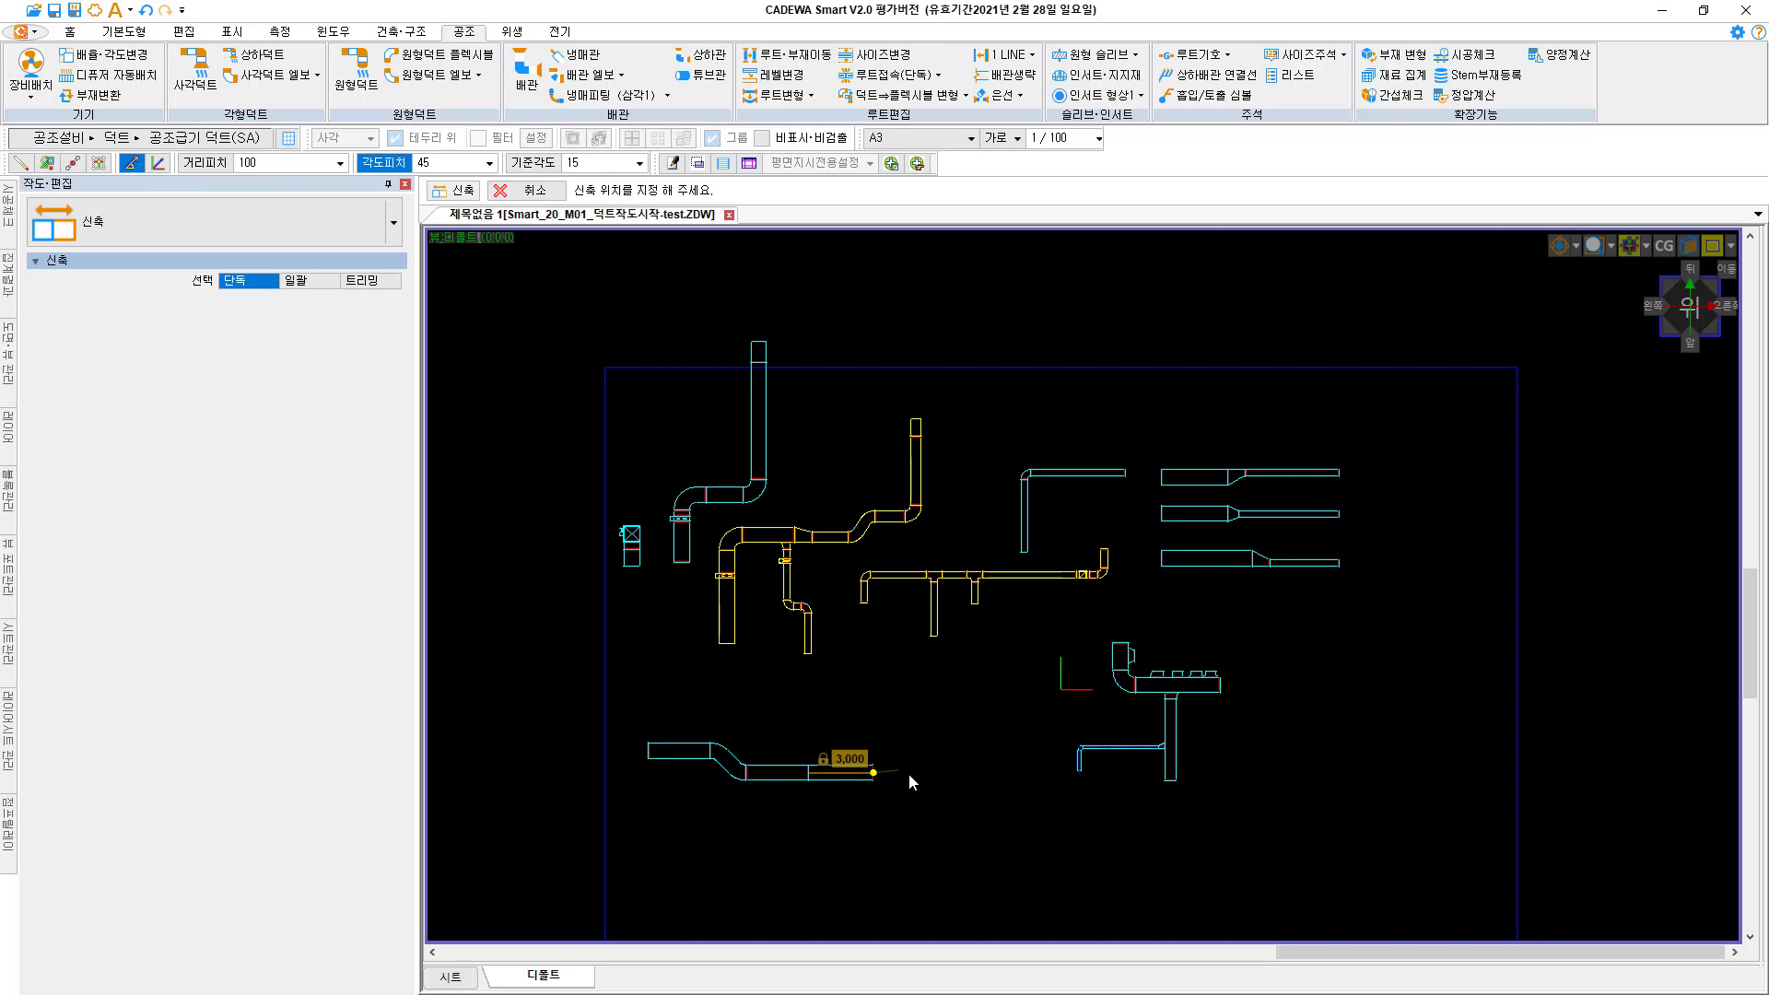
left_click(925, 782)
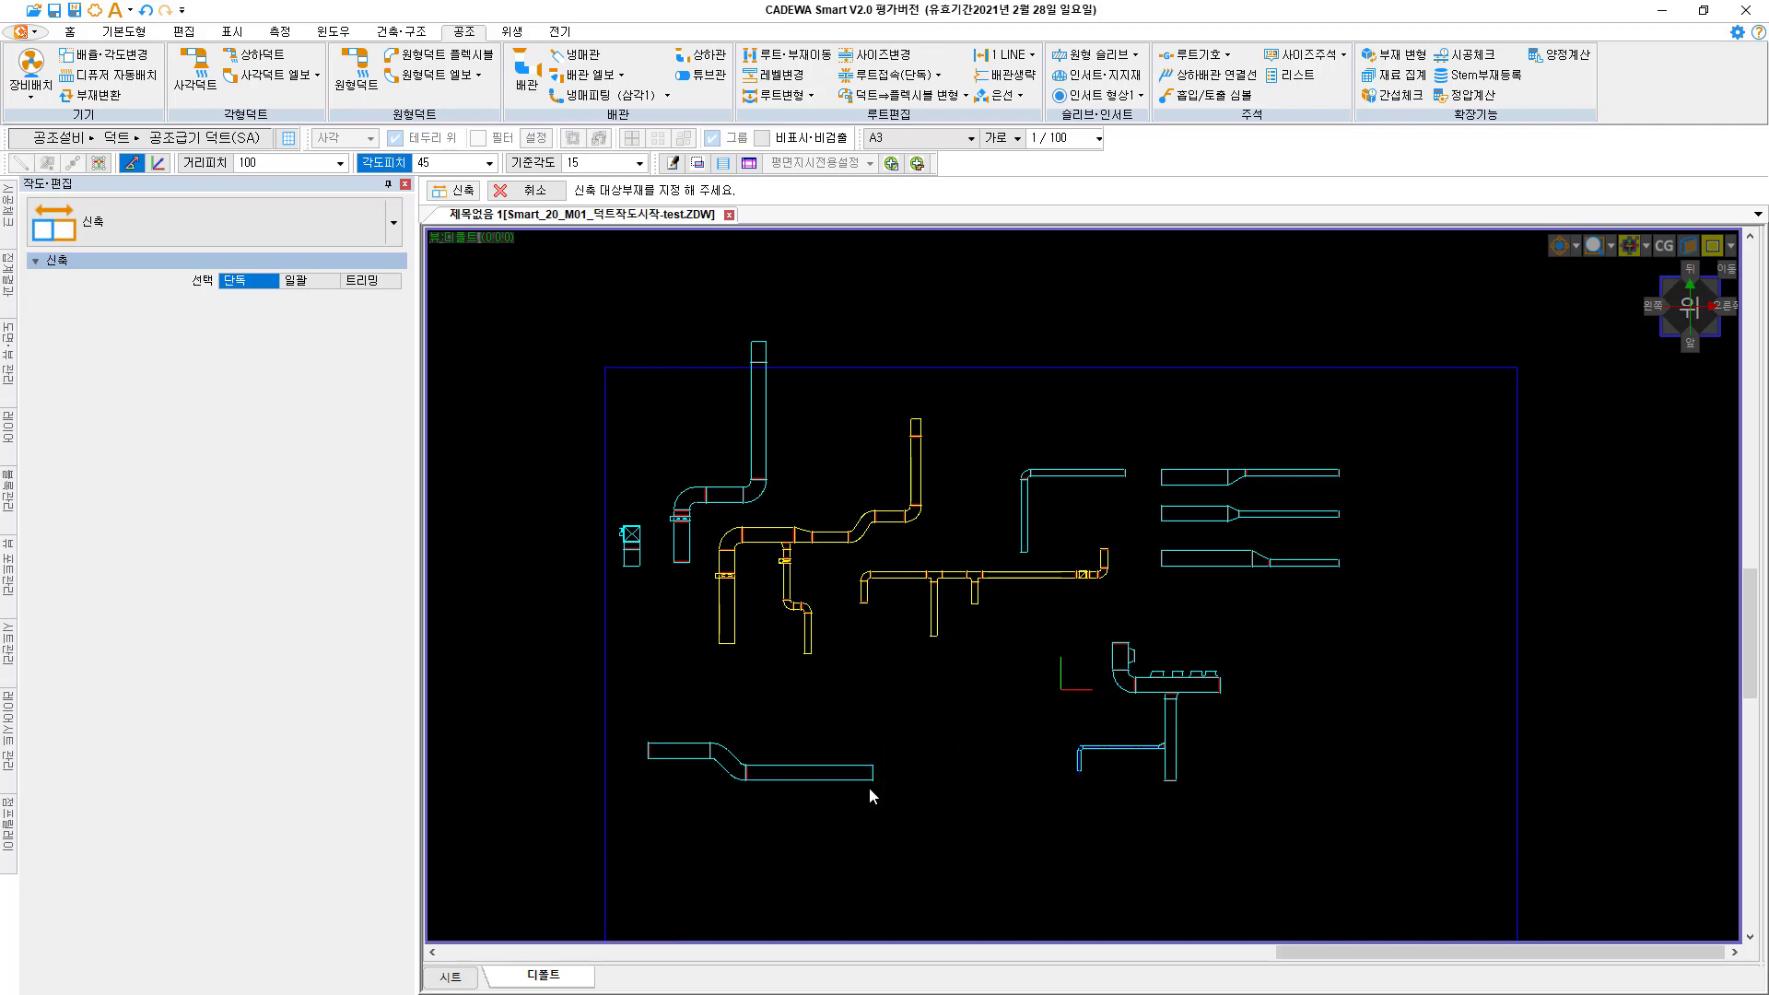
Shorten the lower cyan S-shaped duct run by 5000 from its free right end with 신축 in single mode (단독)
scroll(877, 805, "up", 2)
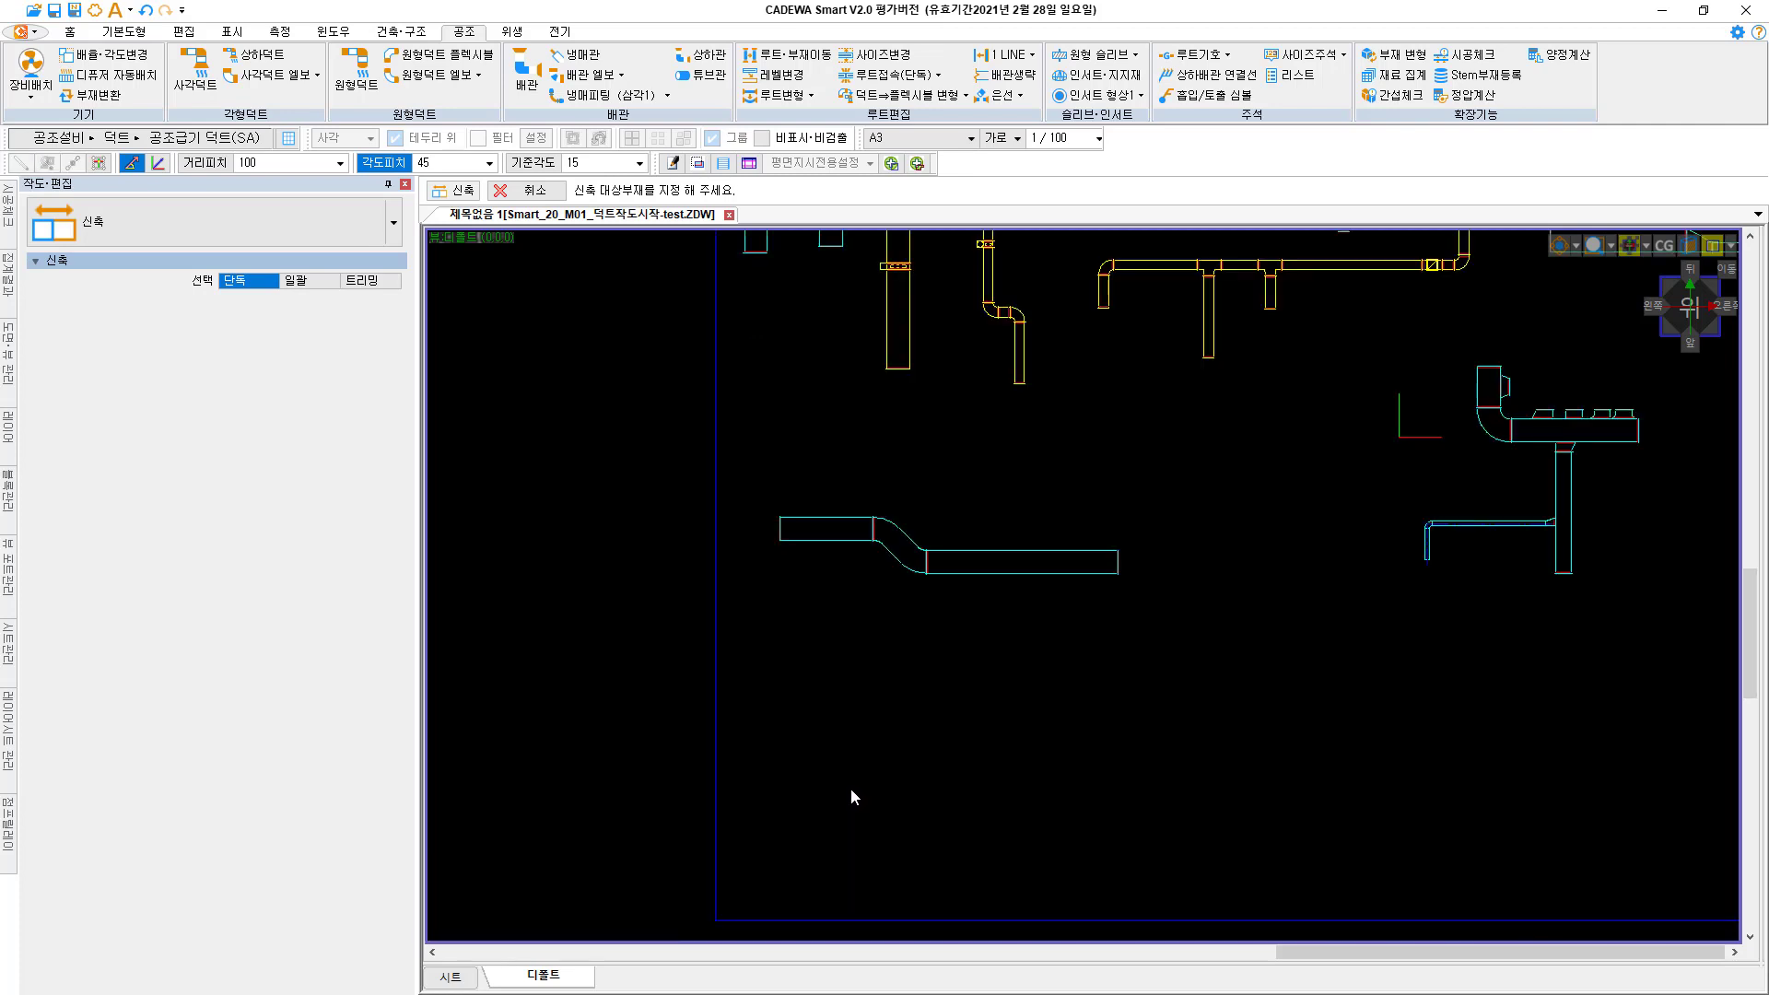
left_click(1120, 560)
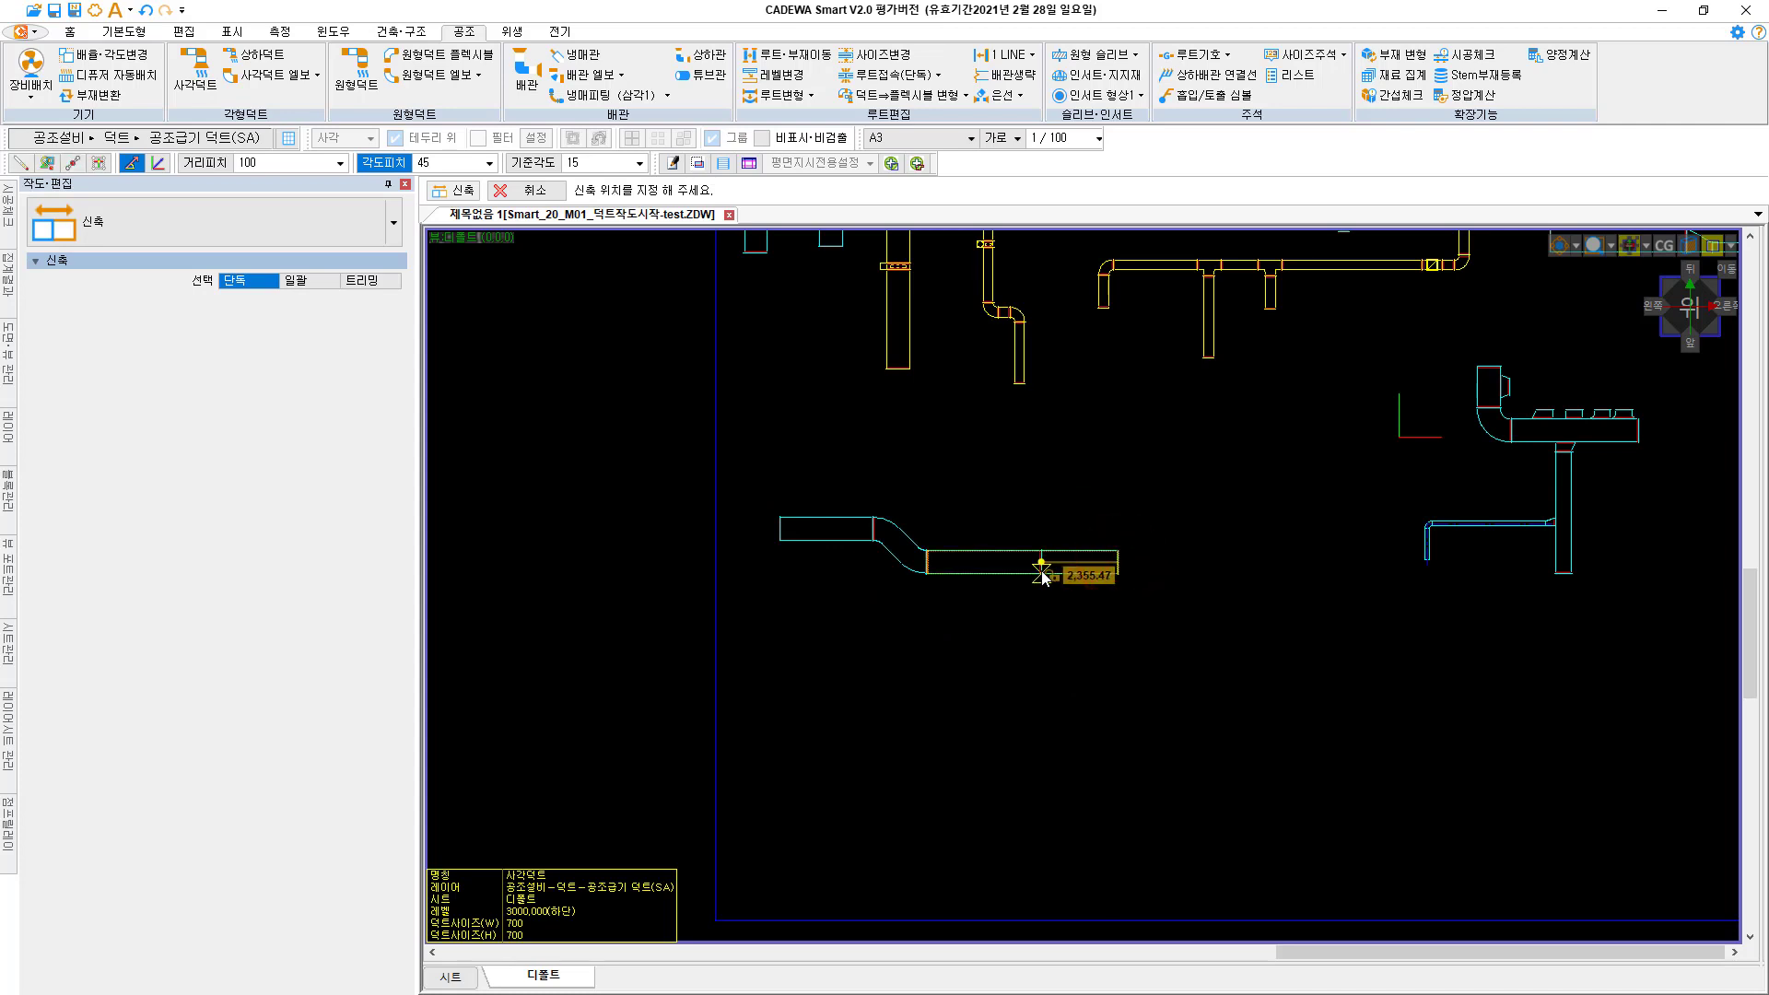
type("5000")
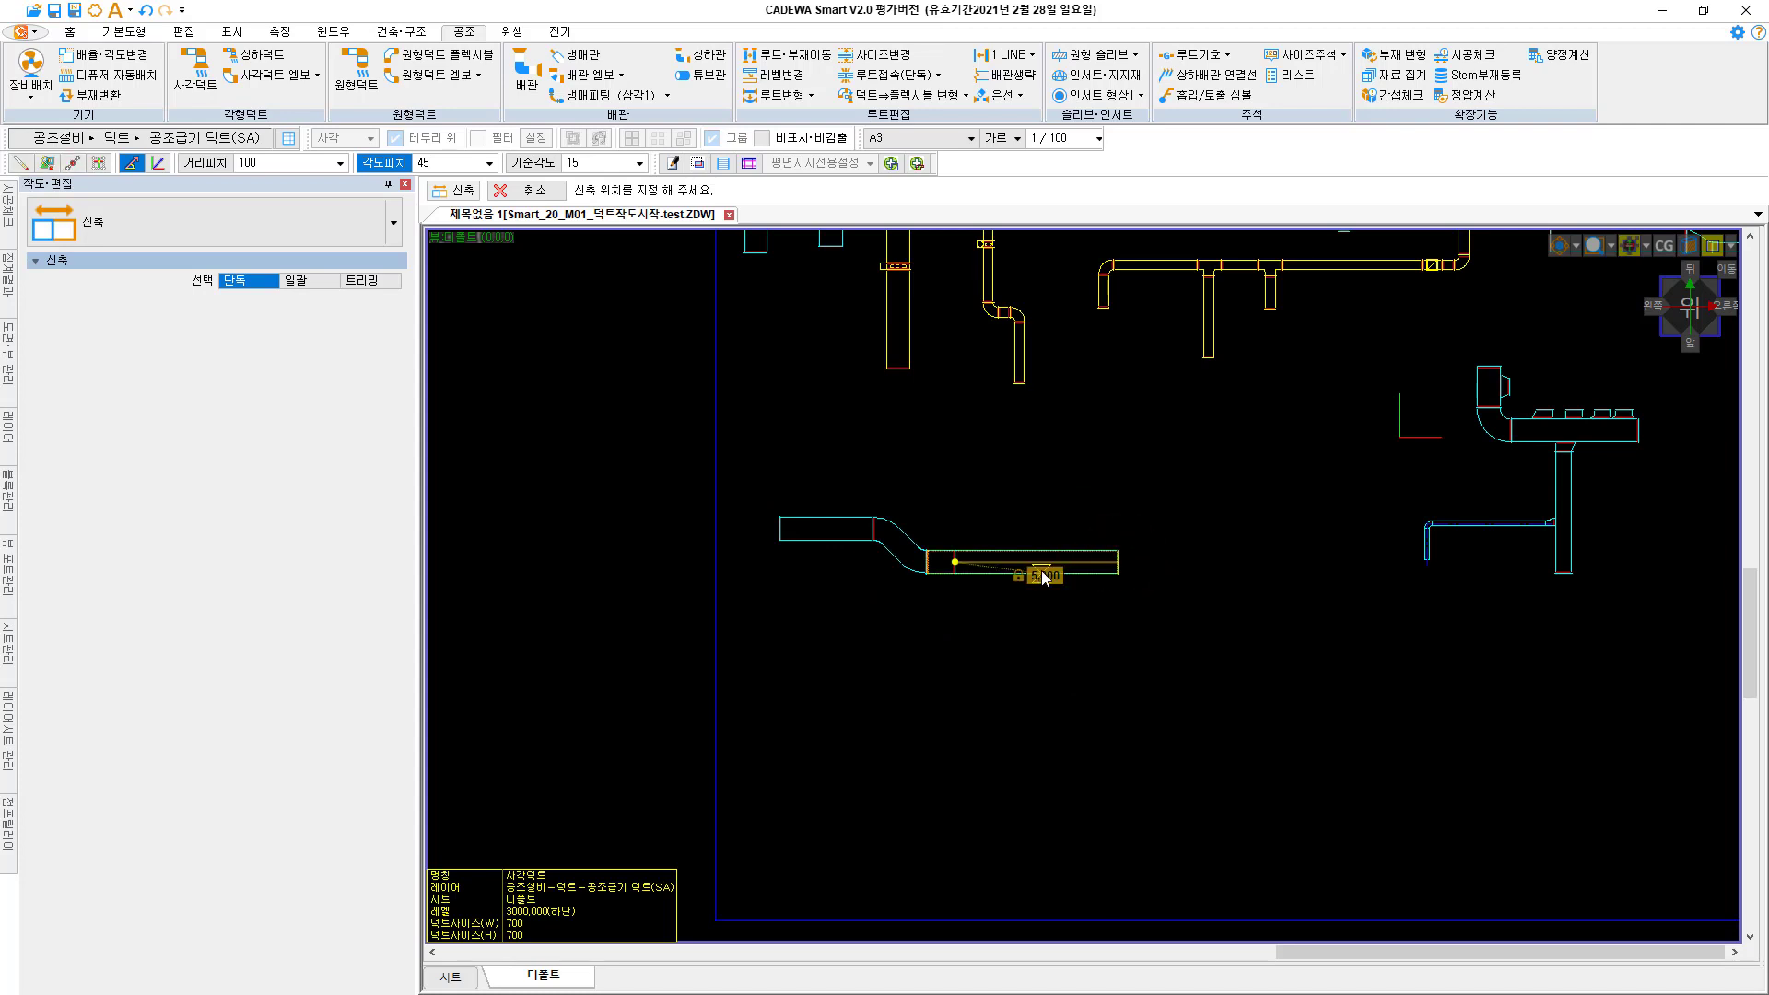
left_click(989, 606)
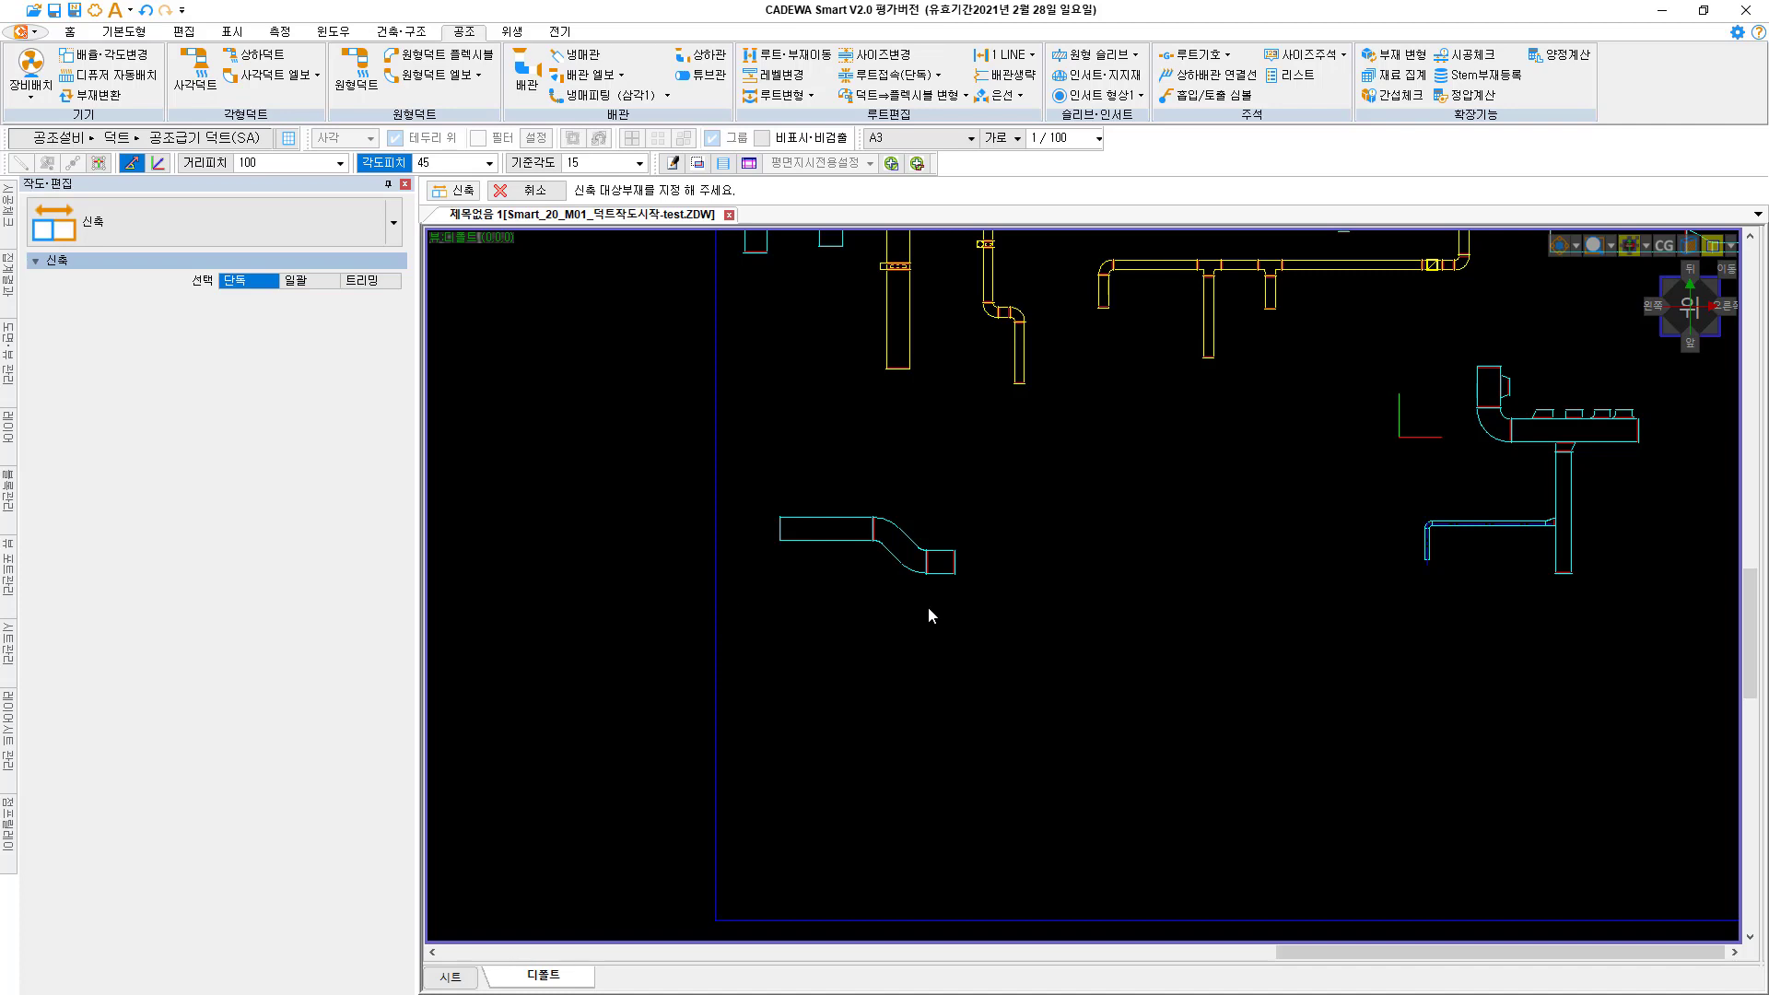
Extend the upper leg of the cyan elbow by 200 into the vertical straight duct, using 신축 in single mode
middle_click_drag(927, 610, 946, 746)
scroll(947, 742, "up", 5)
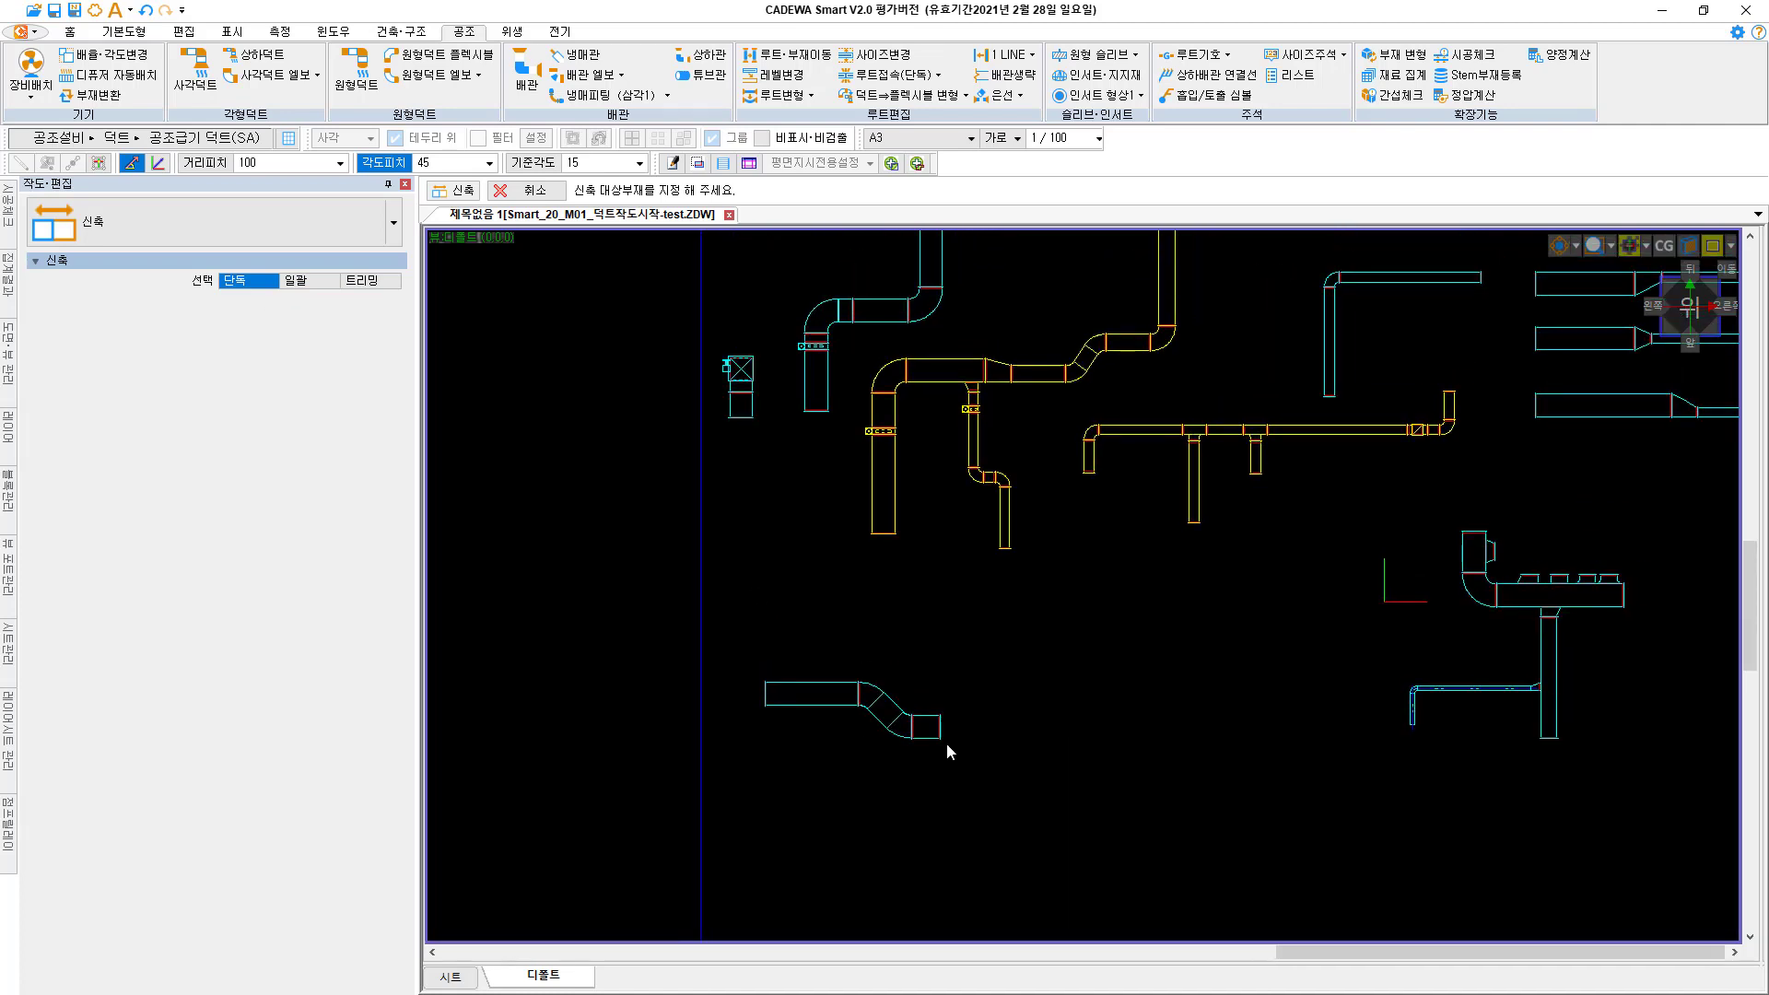
scroll(1083, 584, "up", 3)
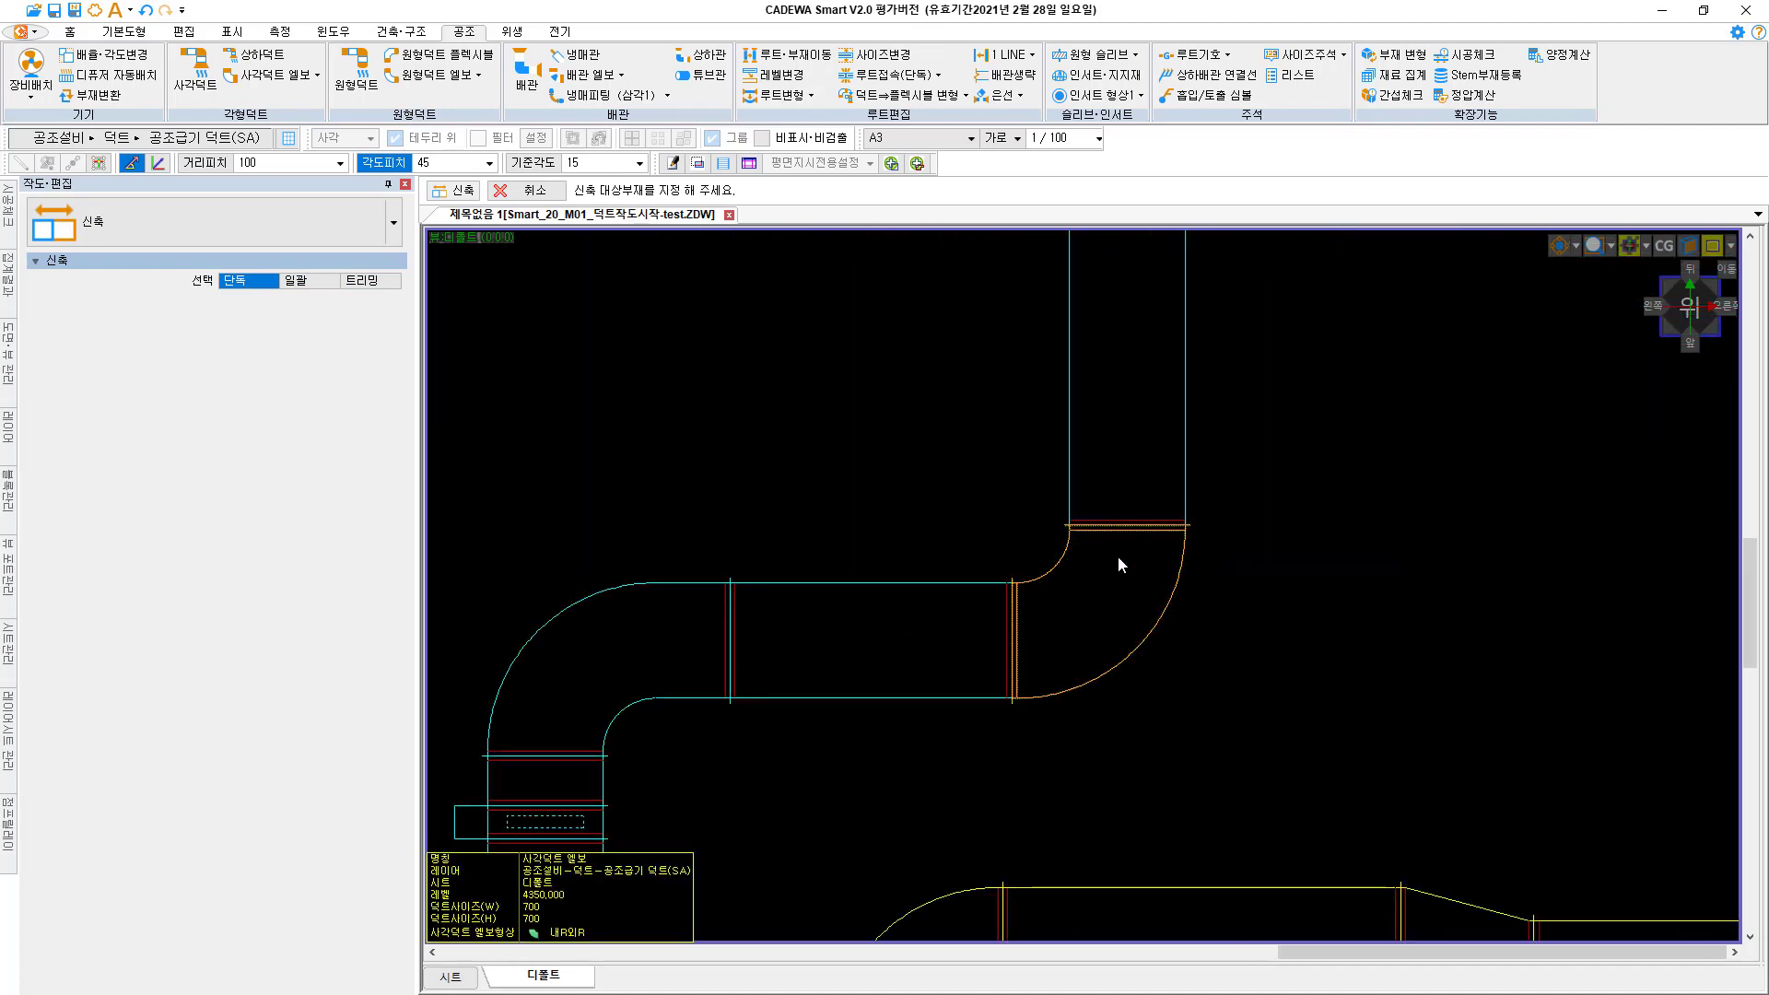
left_click(1125, 528)
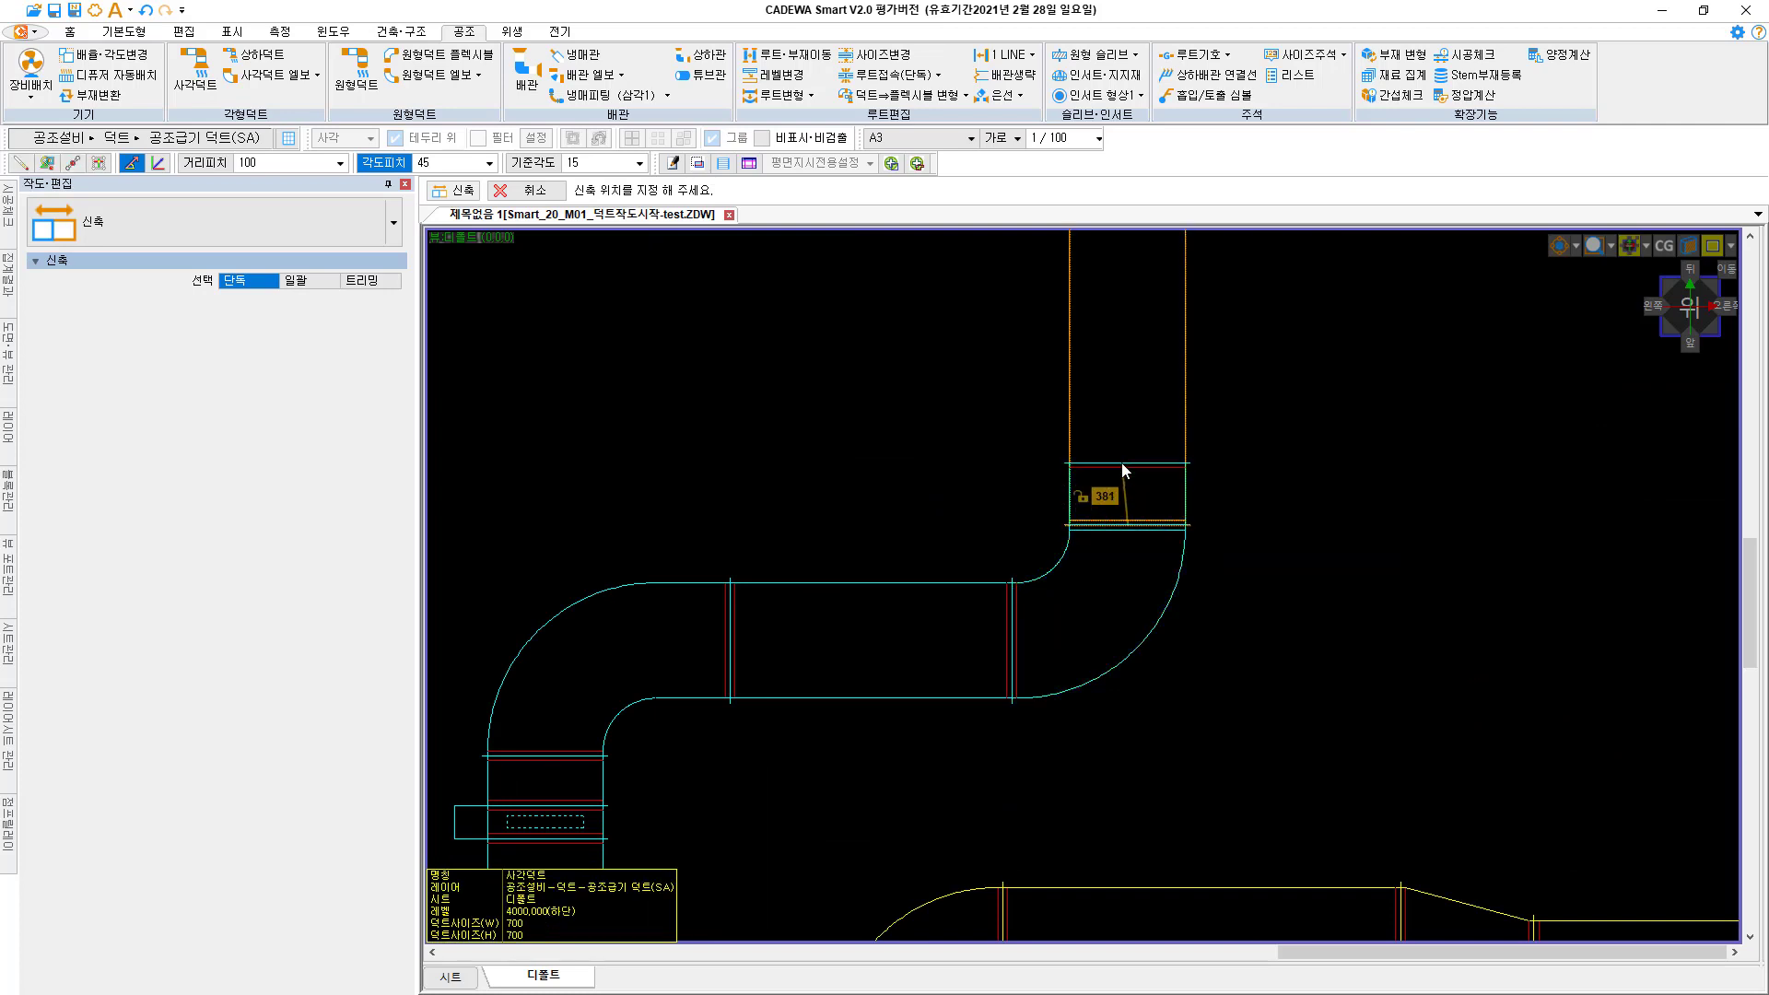
type("200")
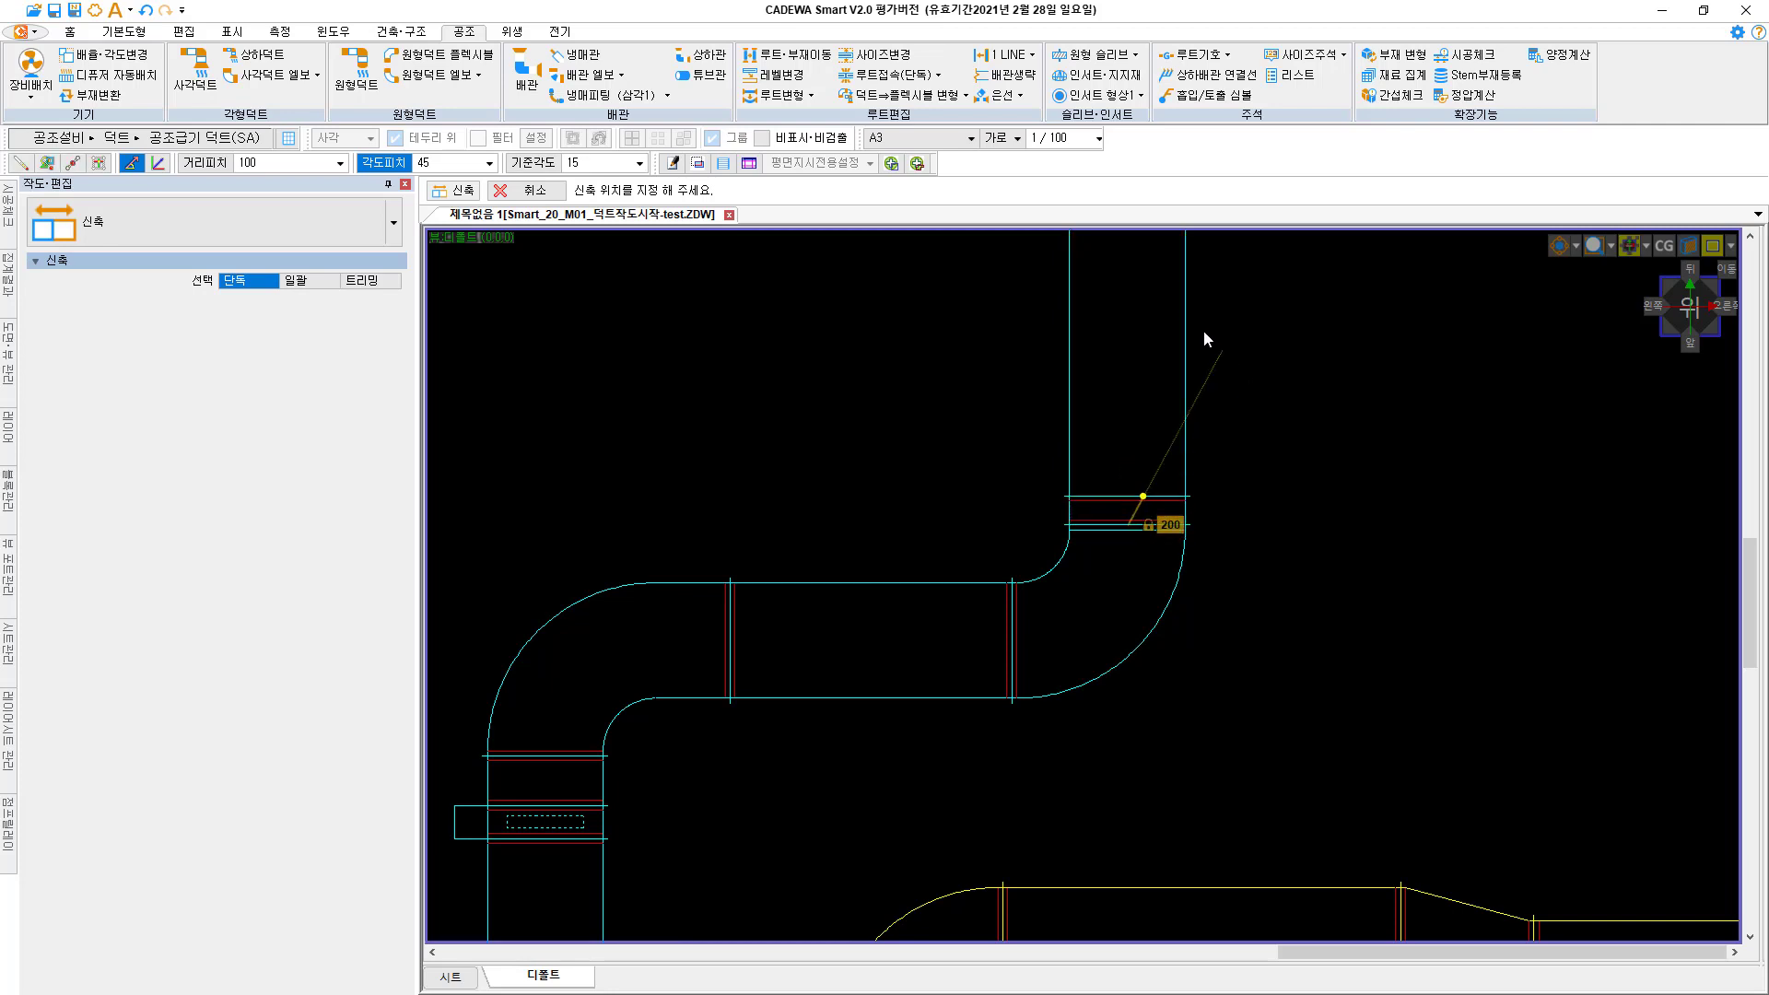
left_click(1130, 306)
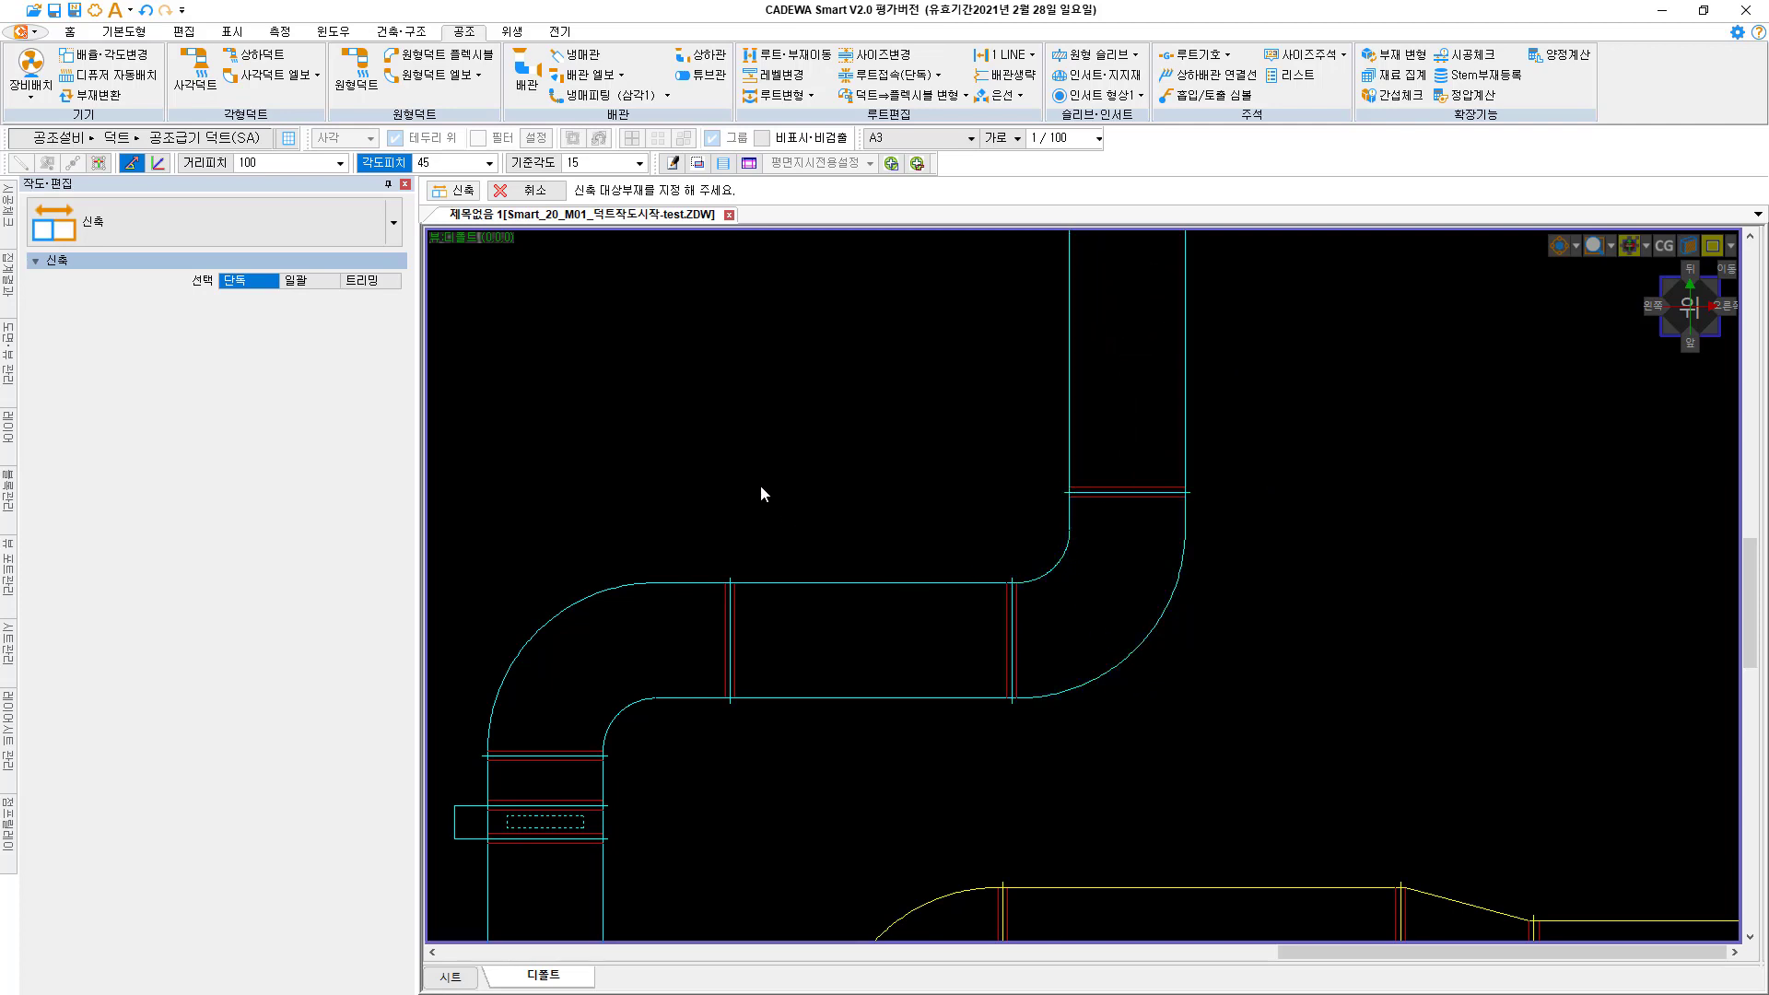
Lengthen the yellow reducer by 200 toward the smaller straight duct with 신축 in single mode
scroll(759, 489, "down", 3)
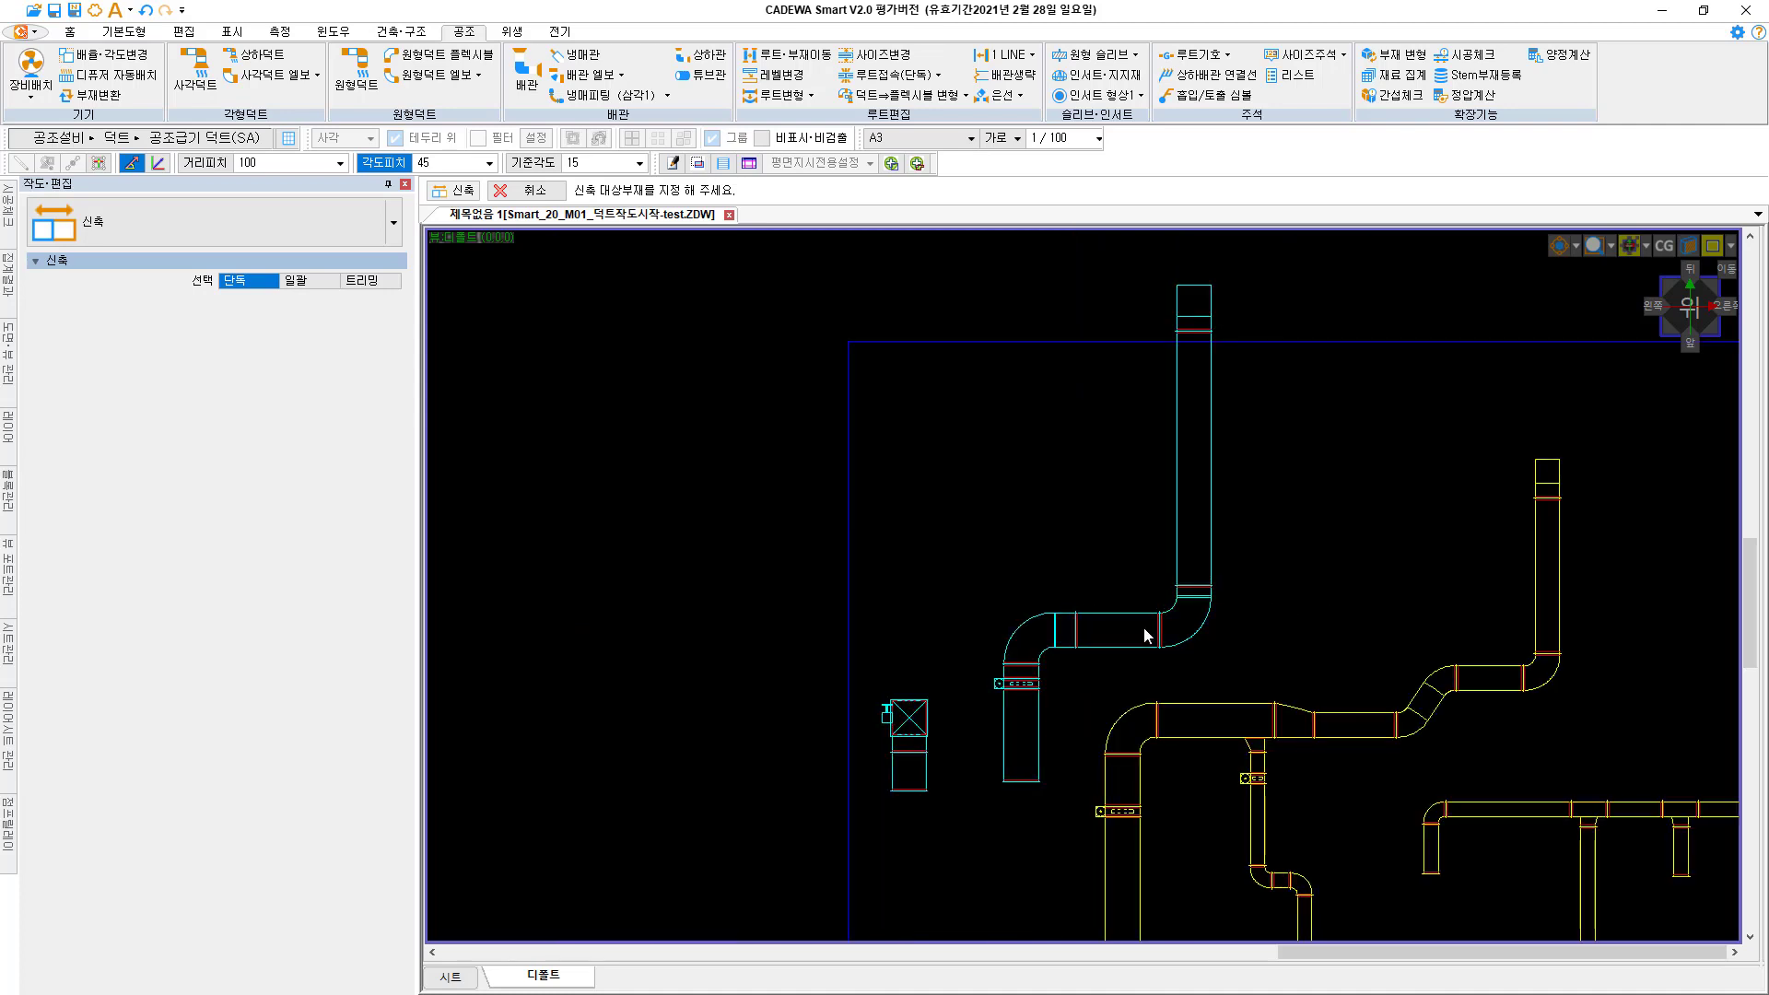
middle_click_drag(1388, 661, 941, 567)
scroll(943, 677, "up", 3)
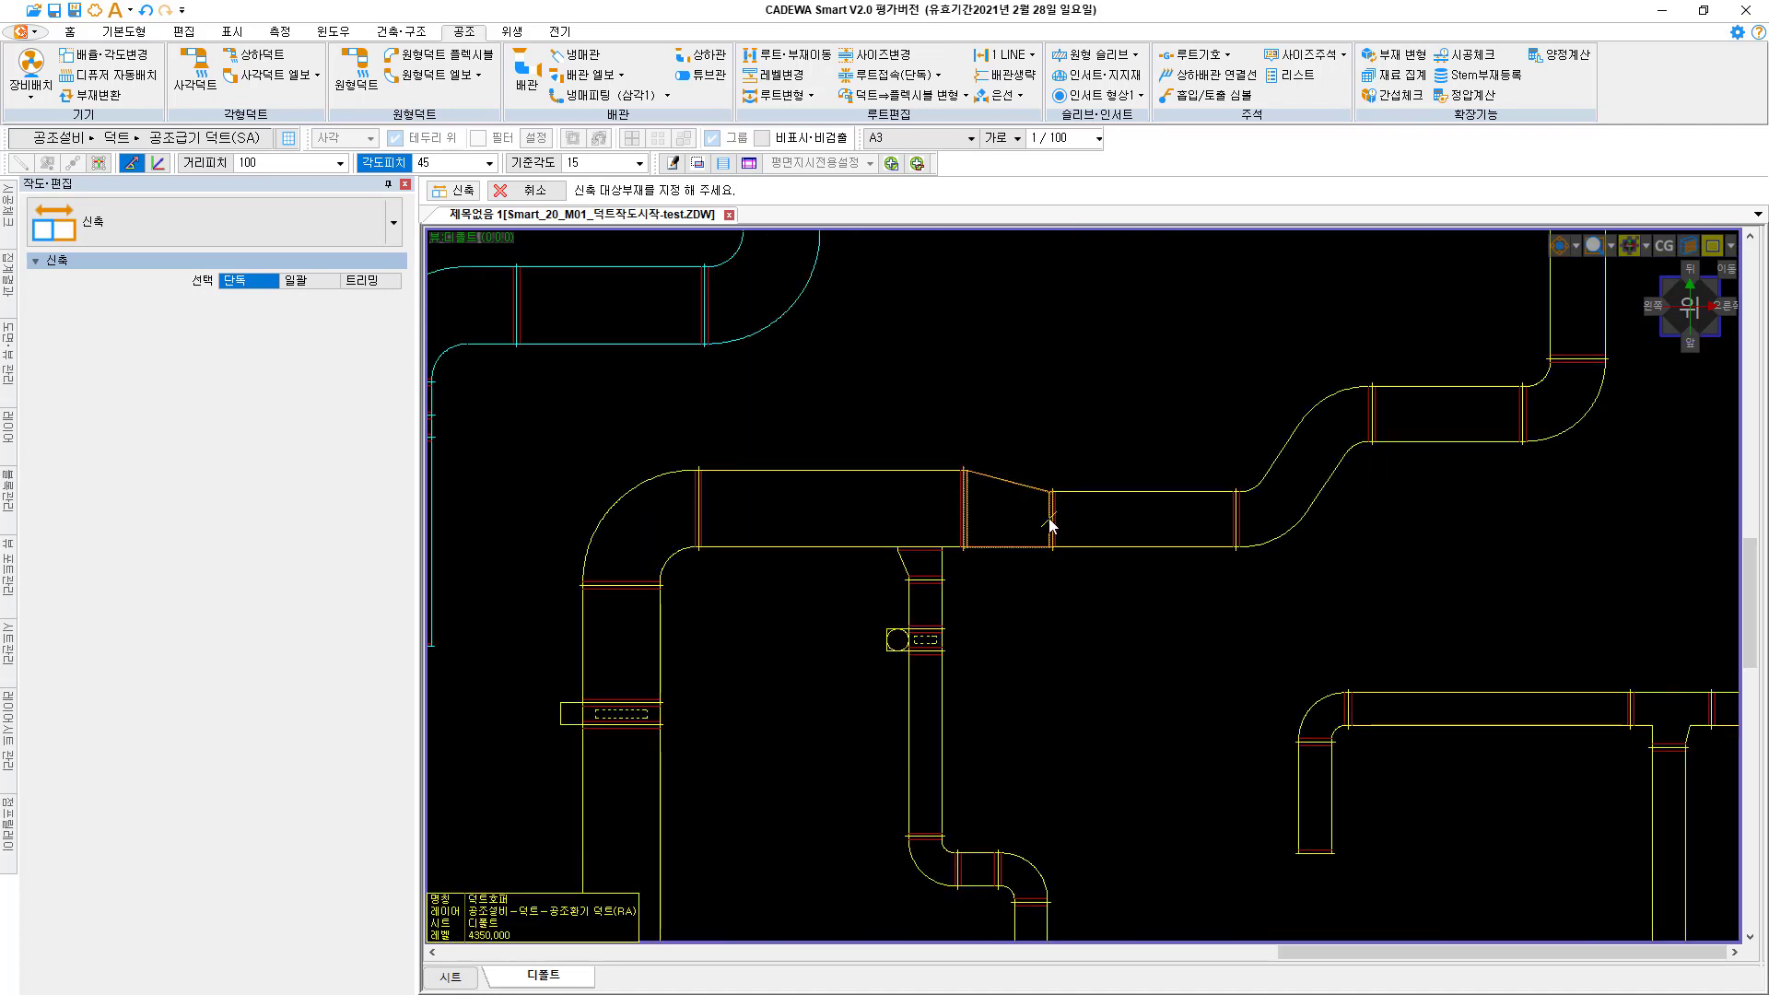
scroll(1086, 593, "up", 3)
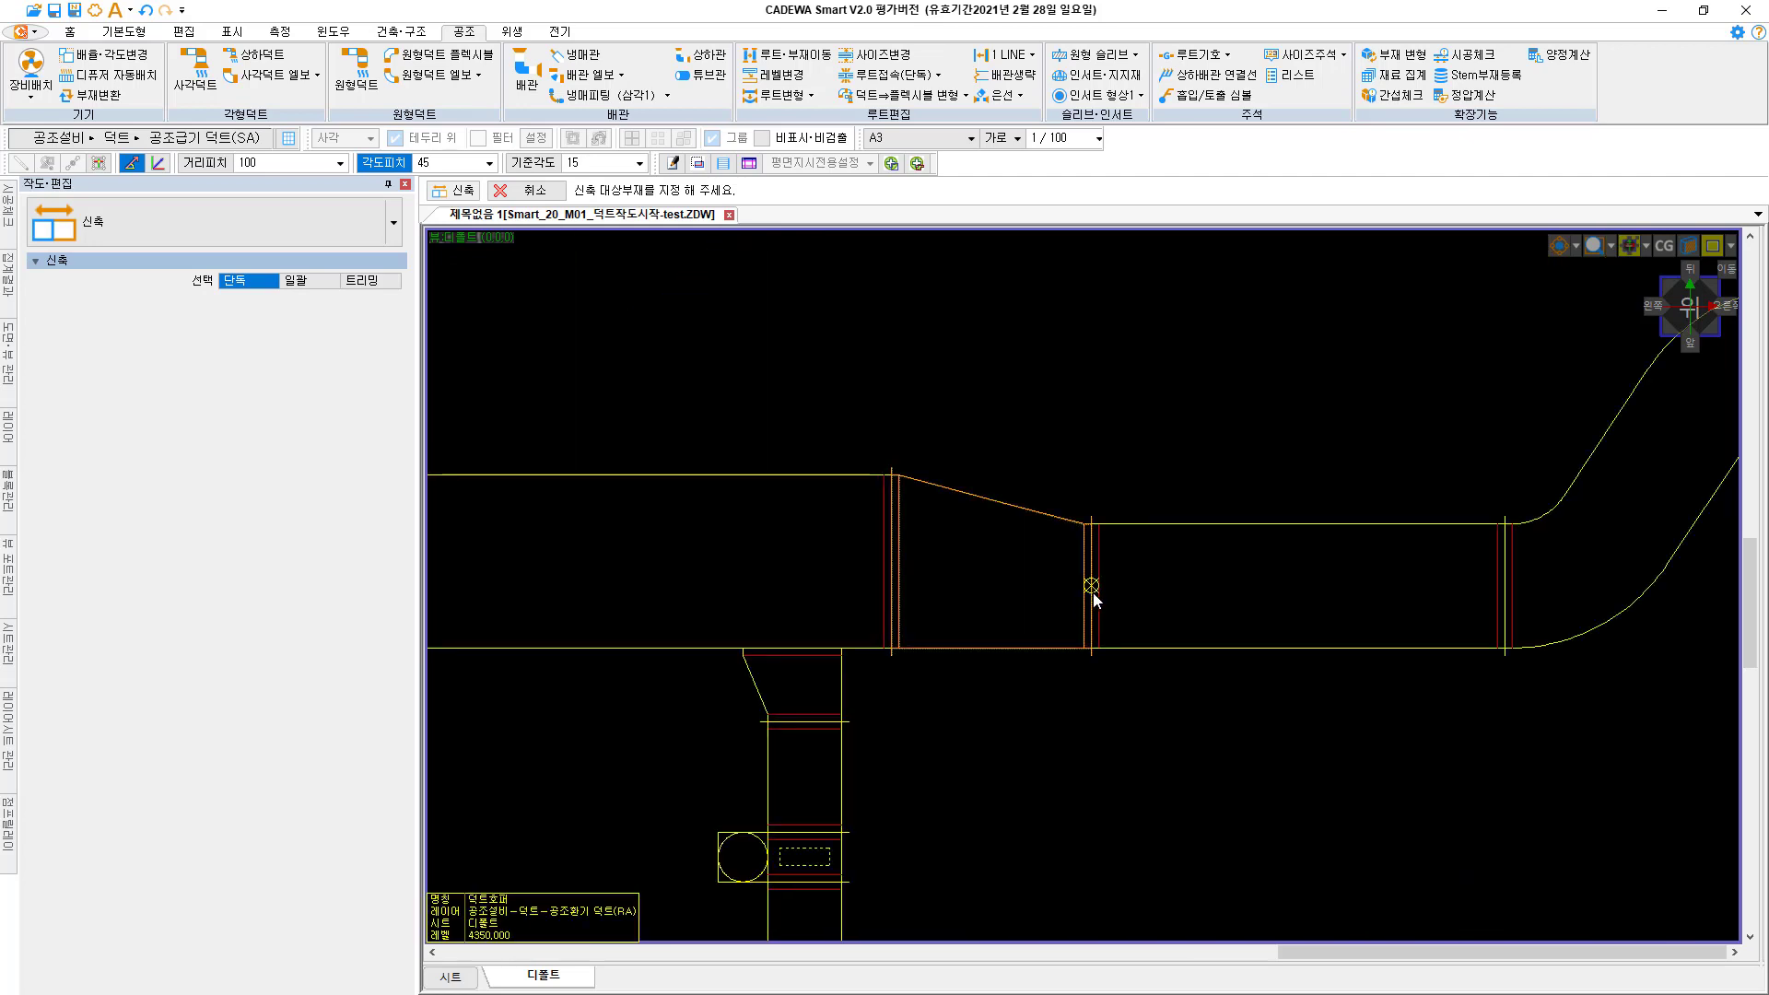
left_click(1092, 590)
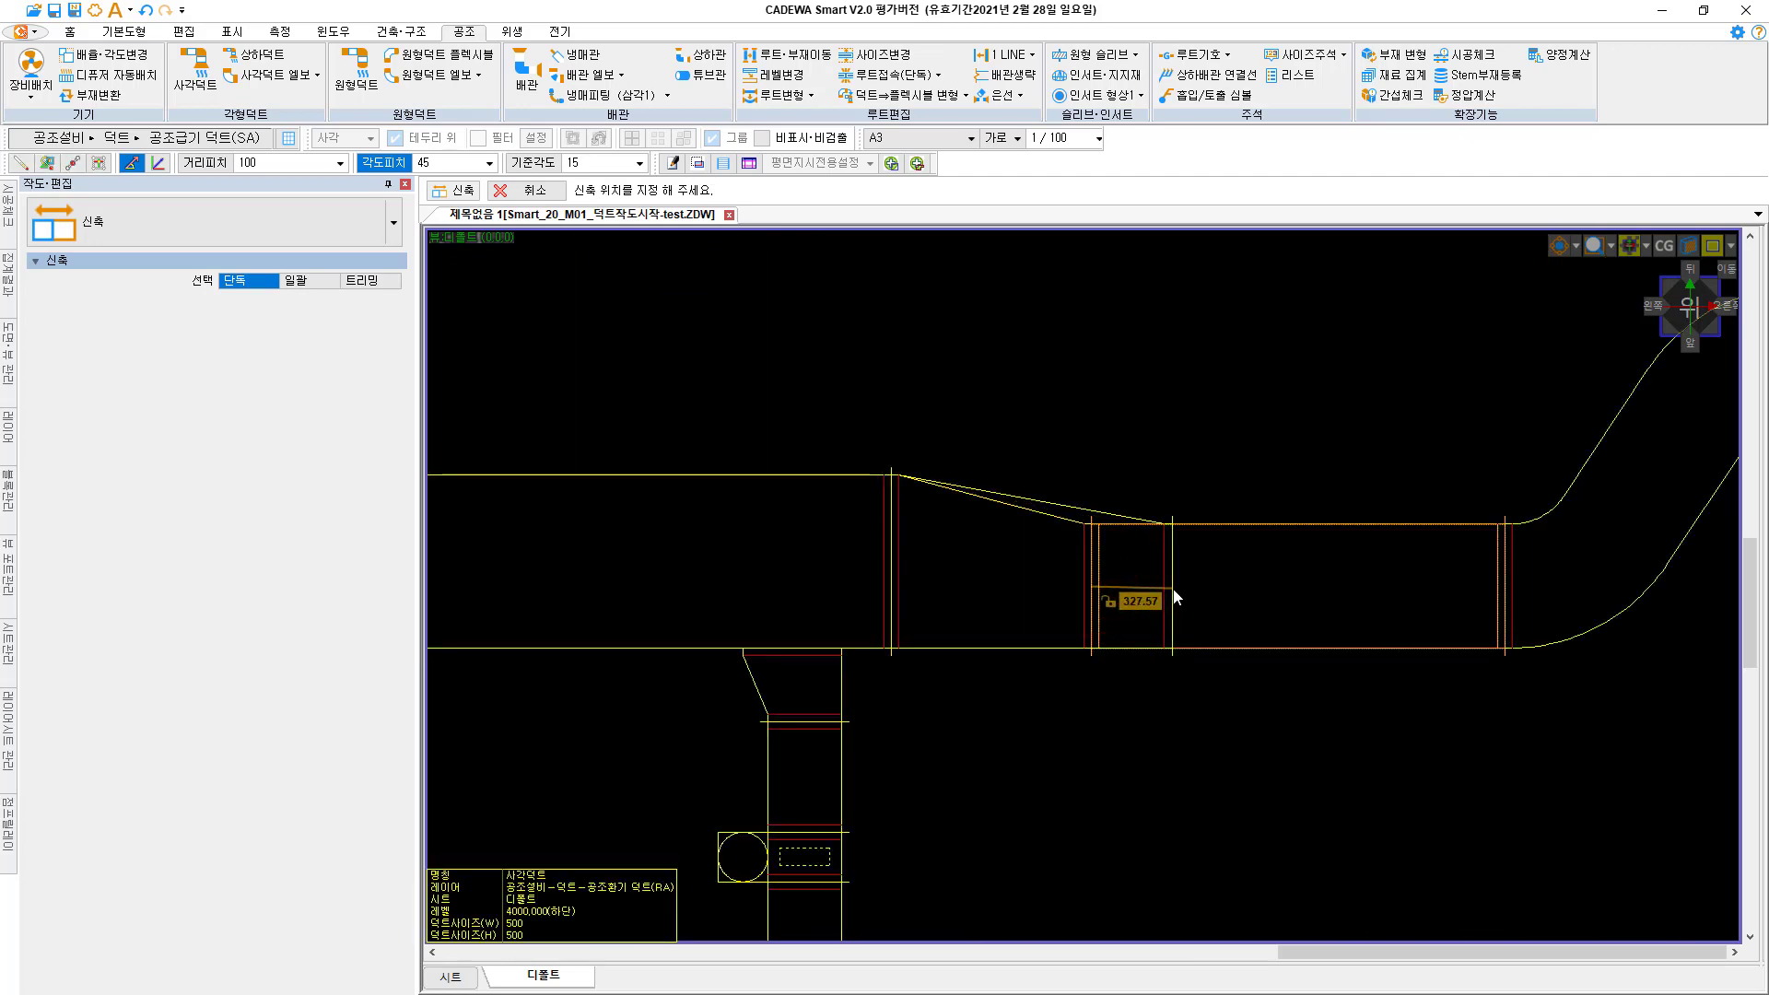
type("200")
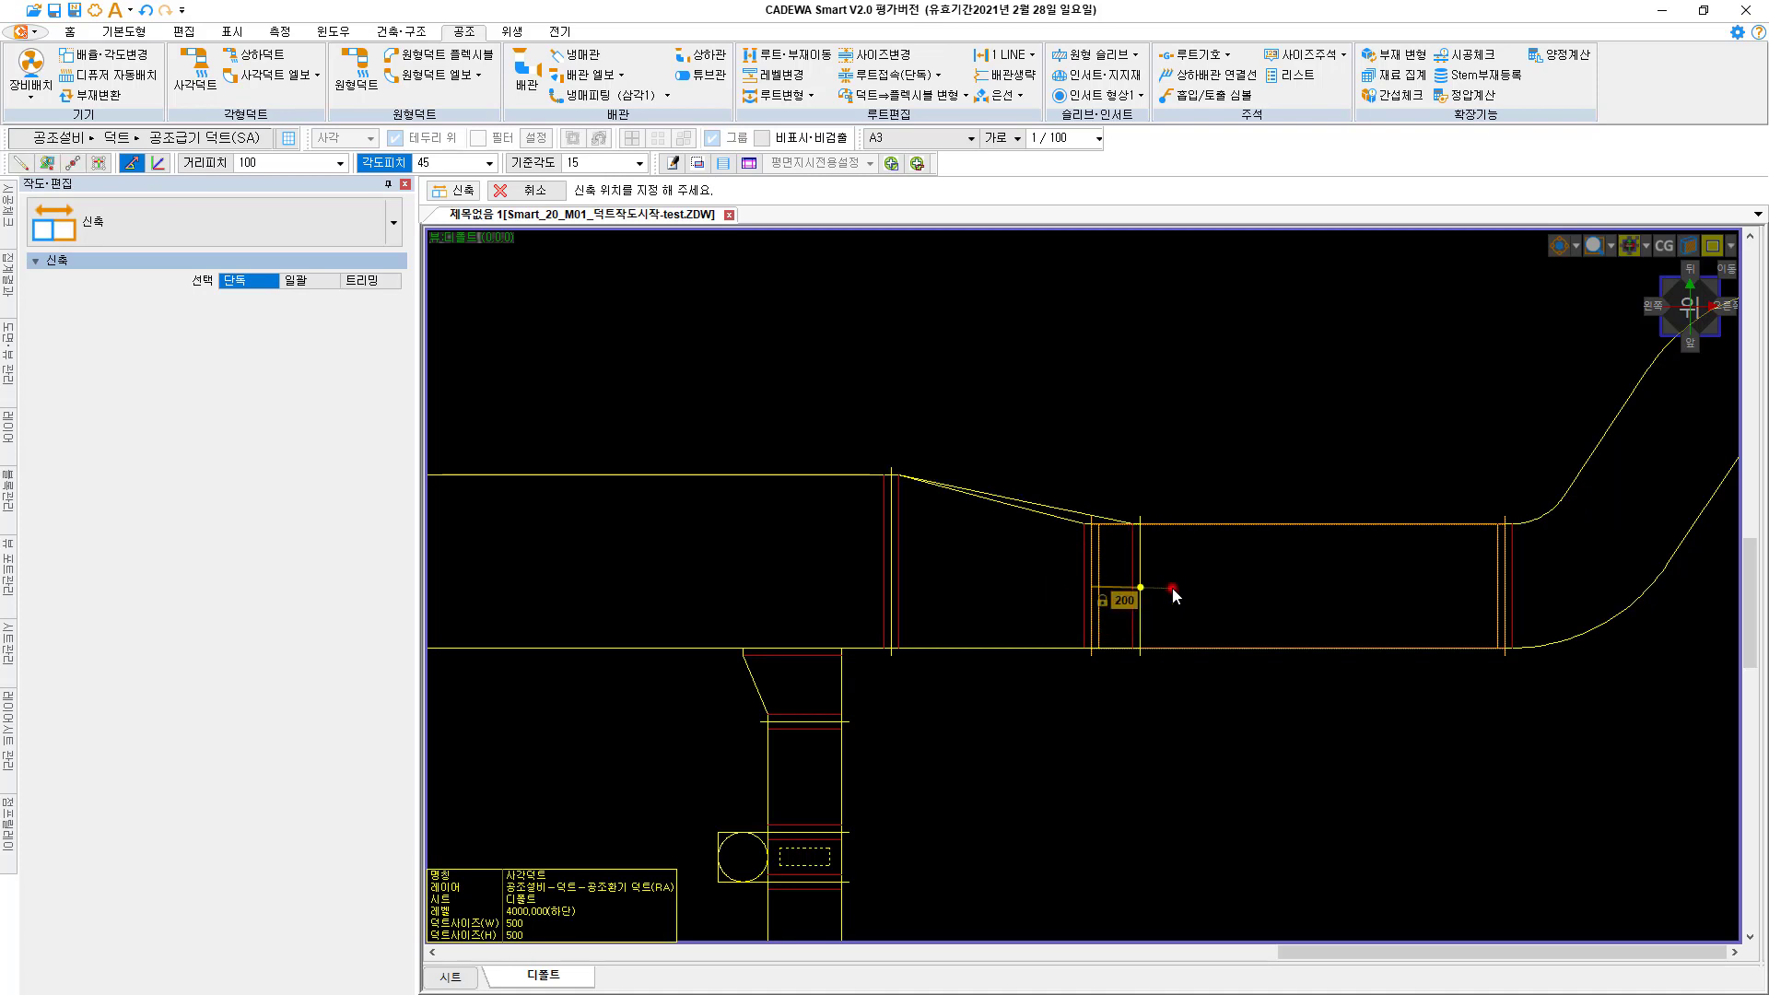
key("Return")
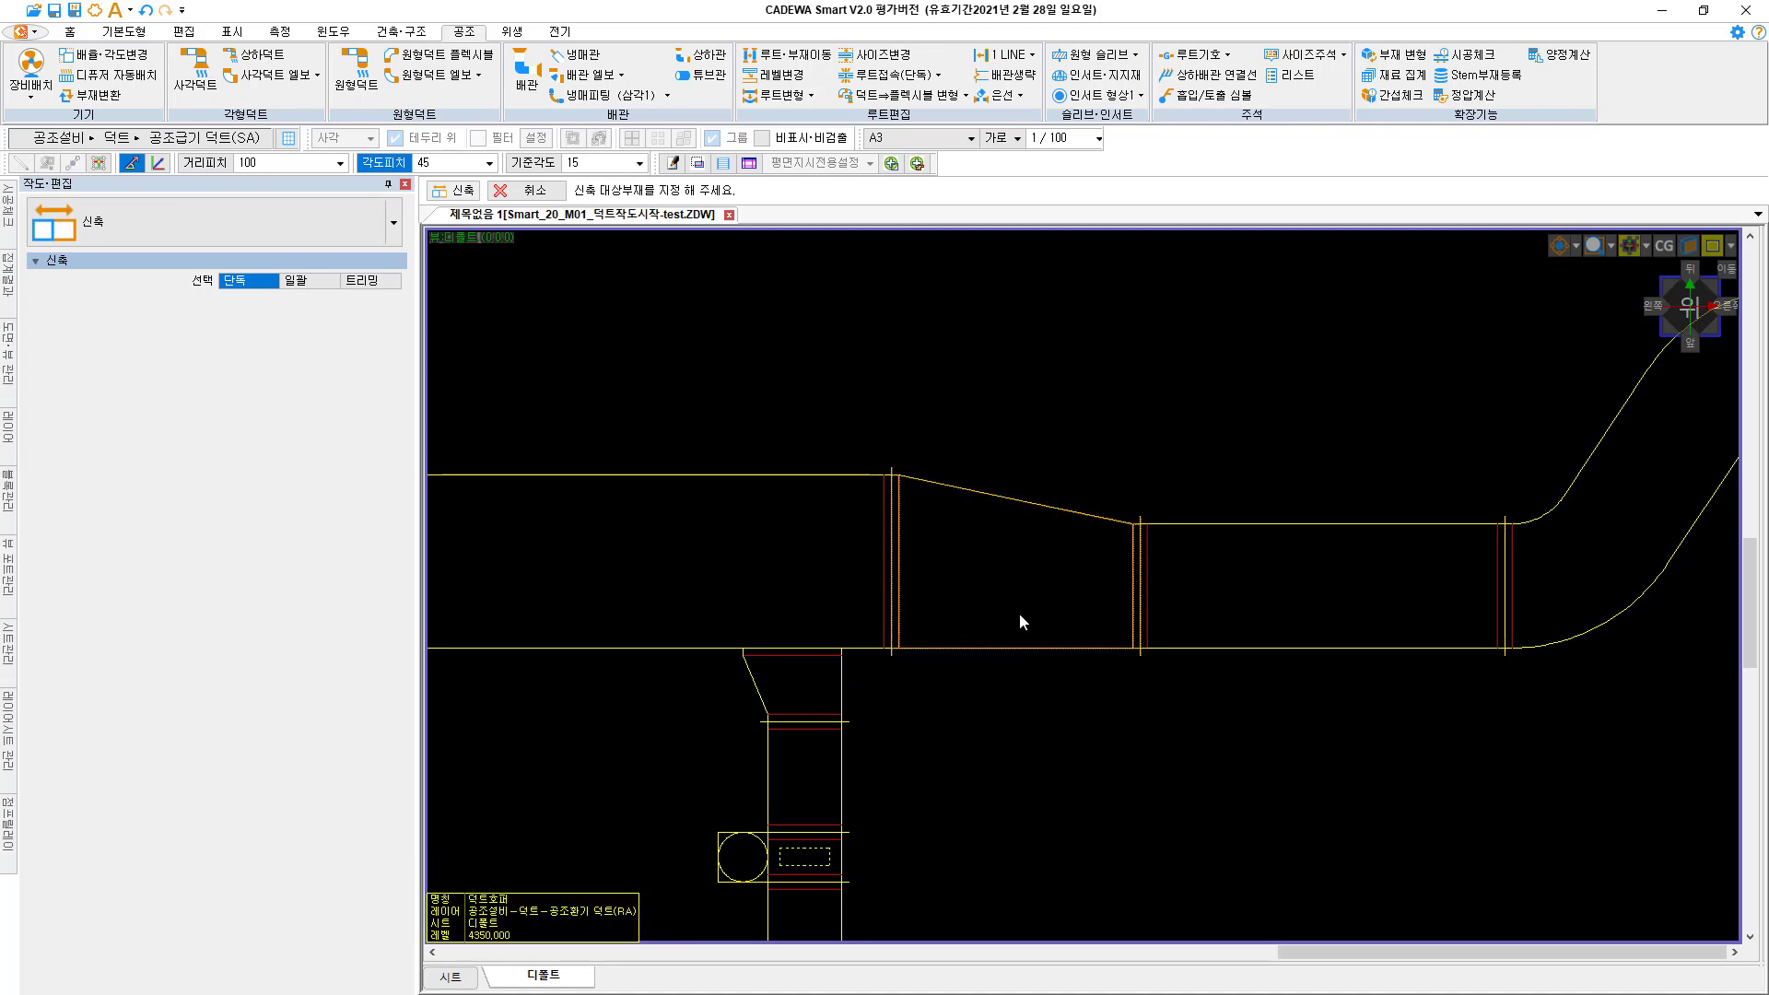
scroll(1015, 616, "down", 3)
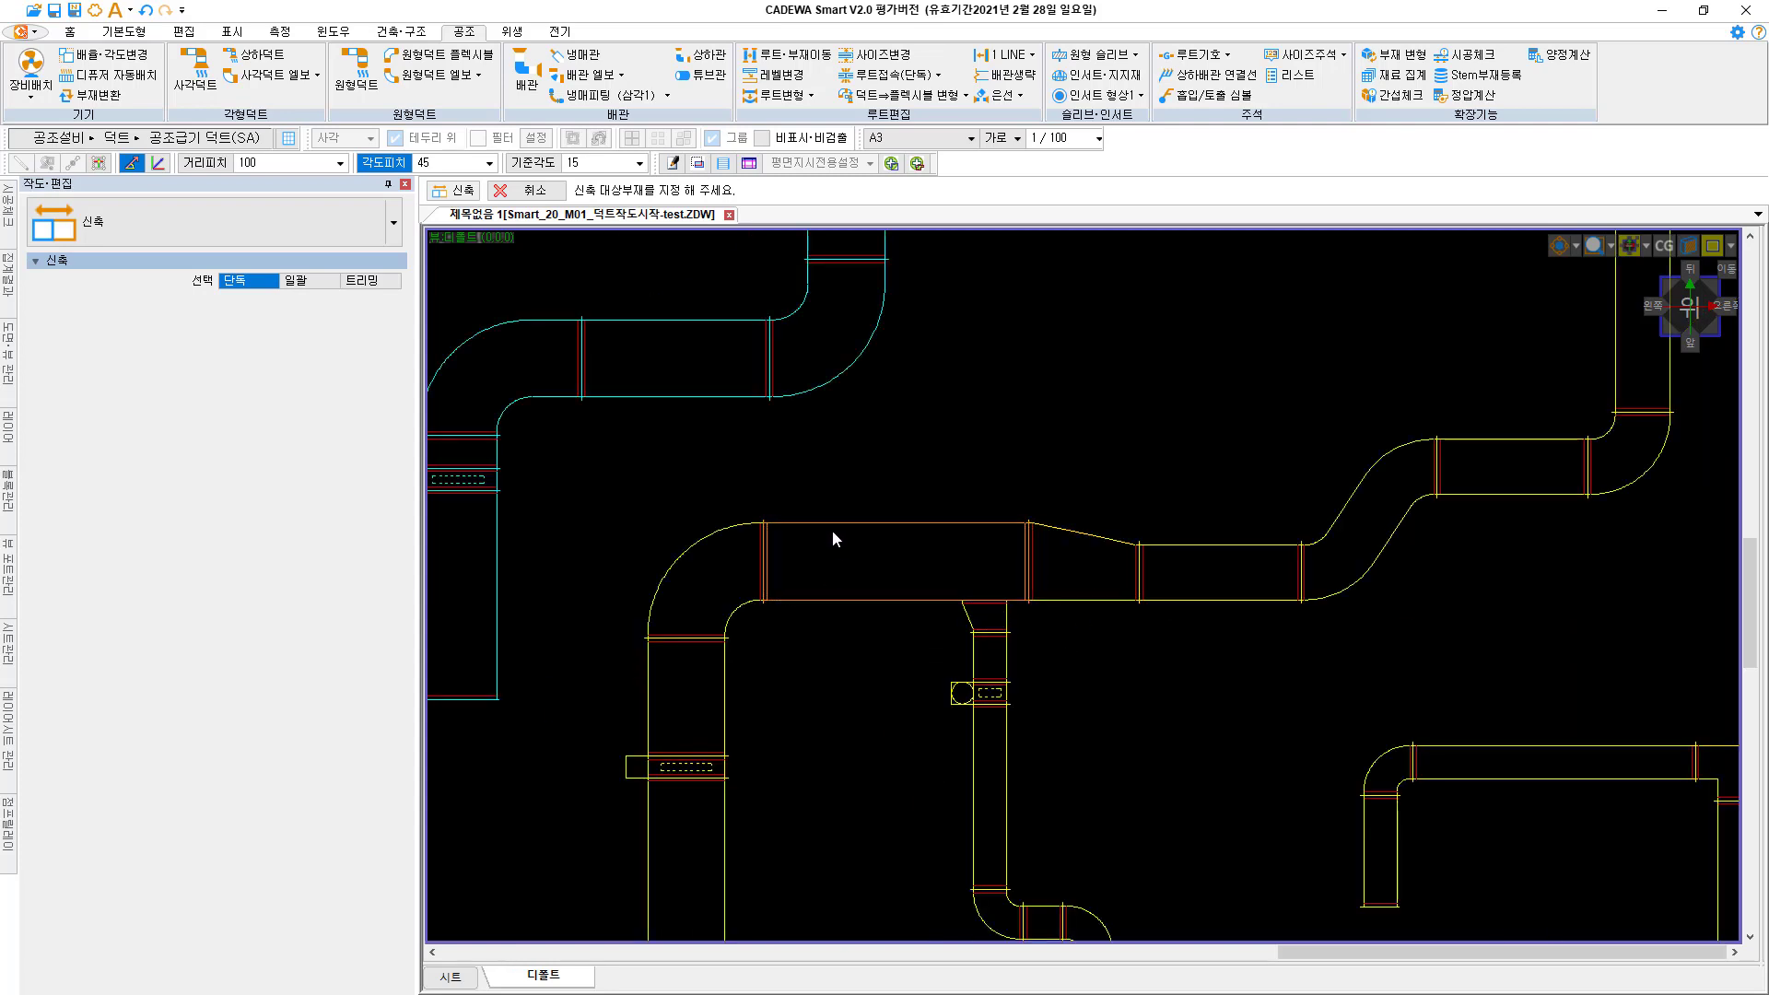
left_click(810, 95)
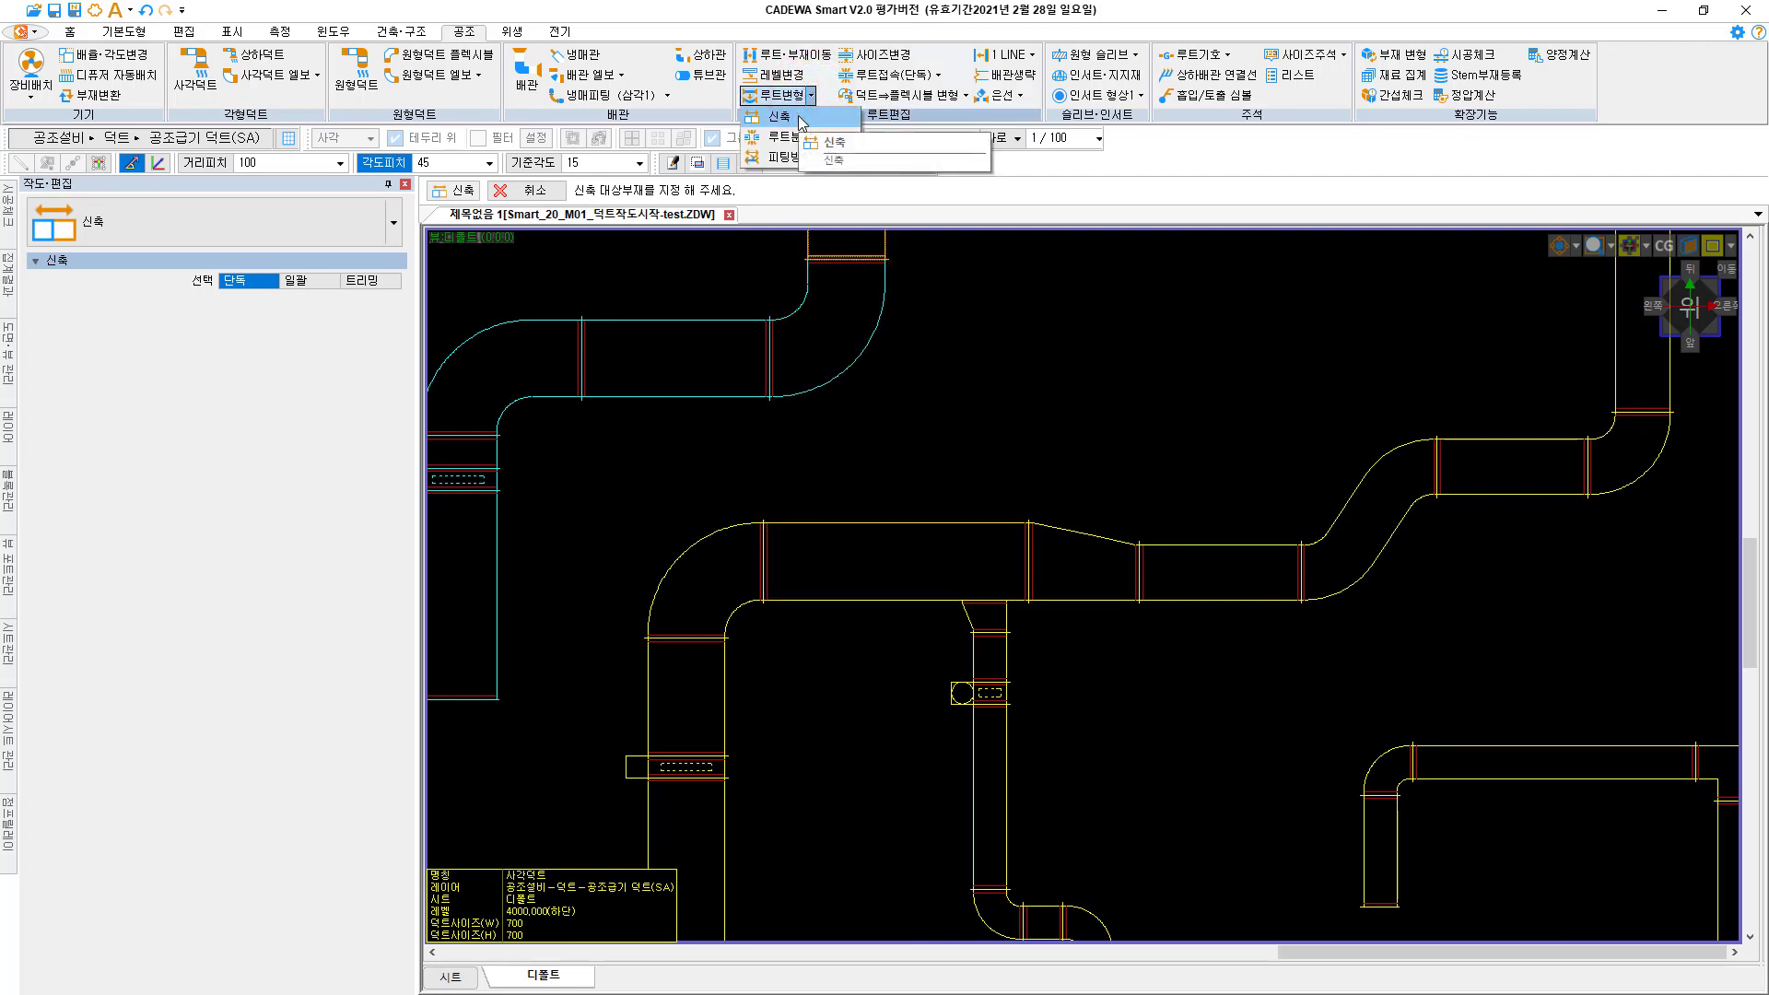
right_click(1115, 672)
right_click(1019, 624)
scroll(975, 669, "up", 3)
scroll(1084, 576, "up", 2)
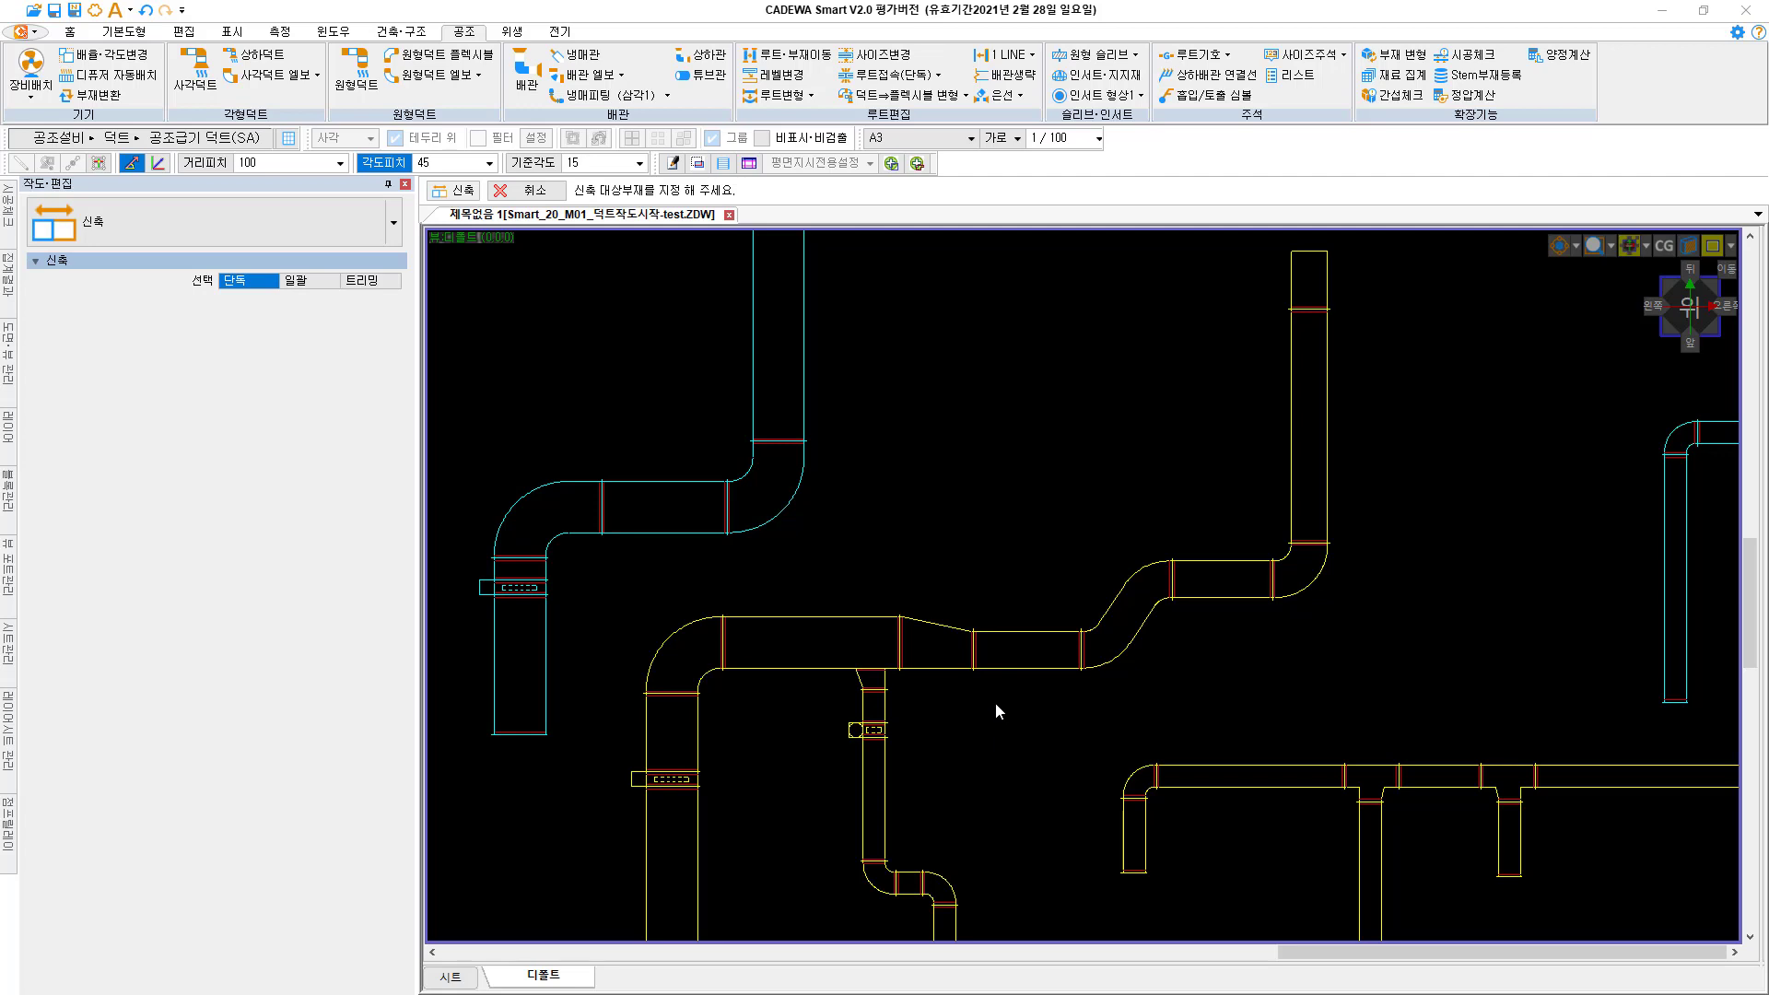
Switch 신축 to batch mode (일괄) and extend the lower ends of the cyan duct and two yellow vertical ducts to one common level
mouse_move(999, 711)
middle_mouse_down()
mouse_move(1057, 599)
mouse_move(1041, 451)
middle_mouse_up()
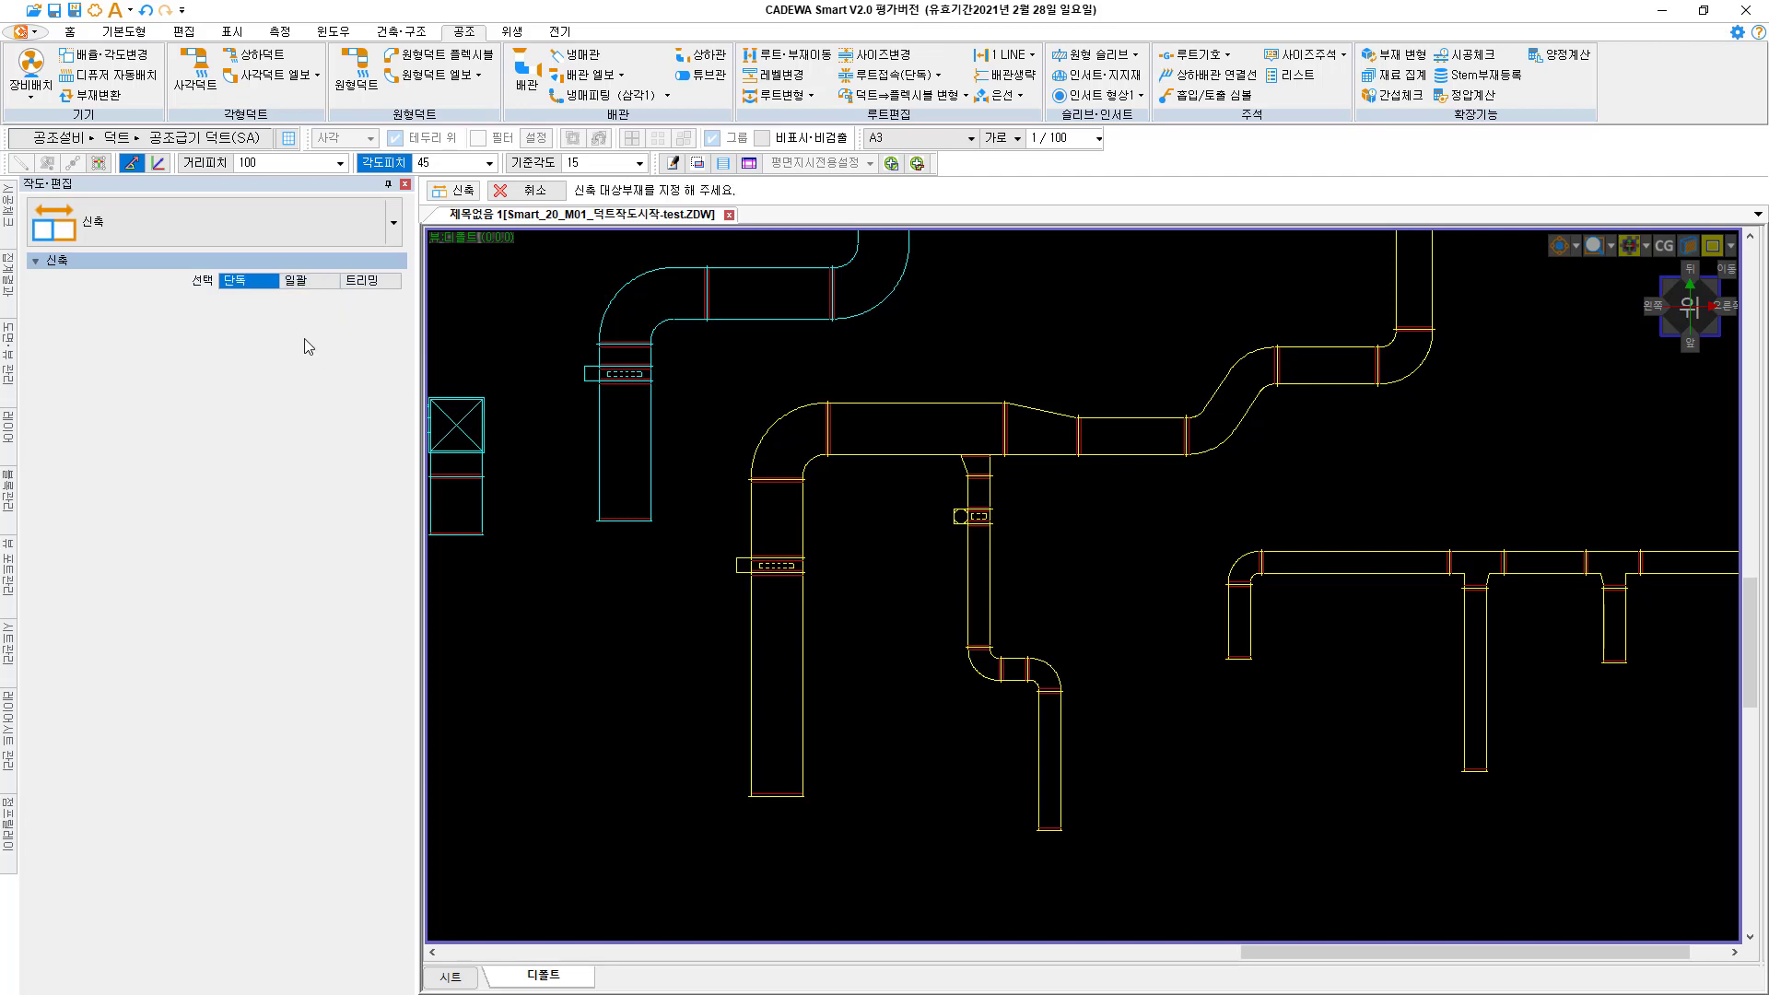
left_click(301, 282)
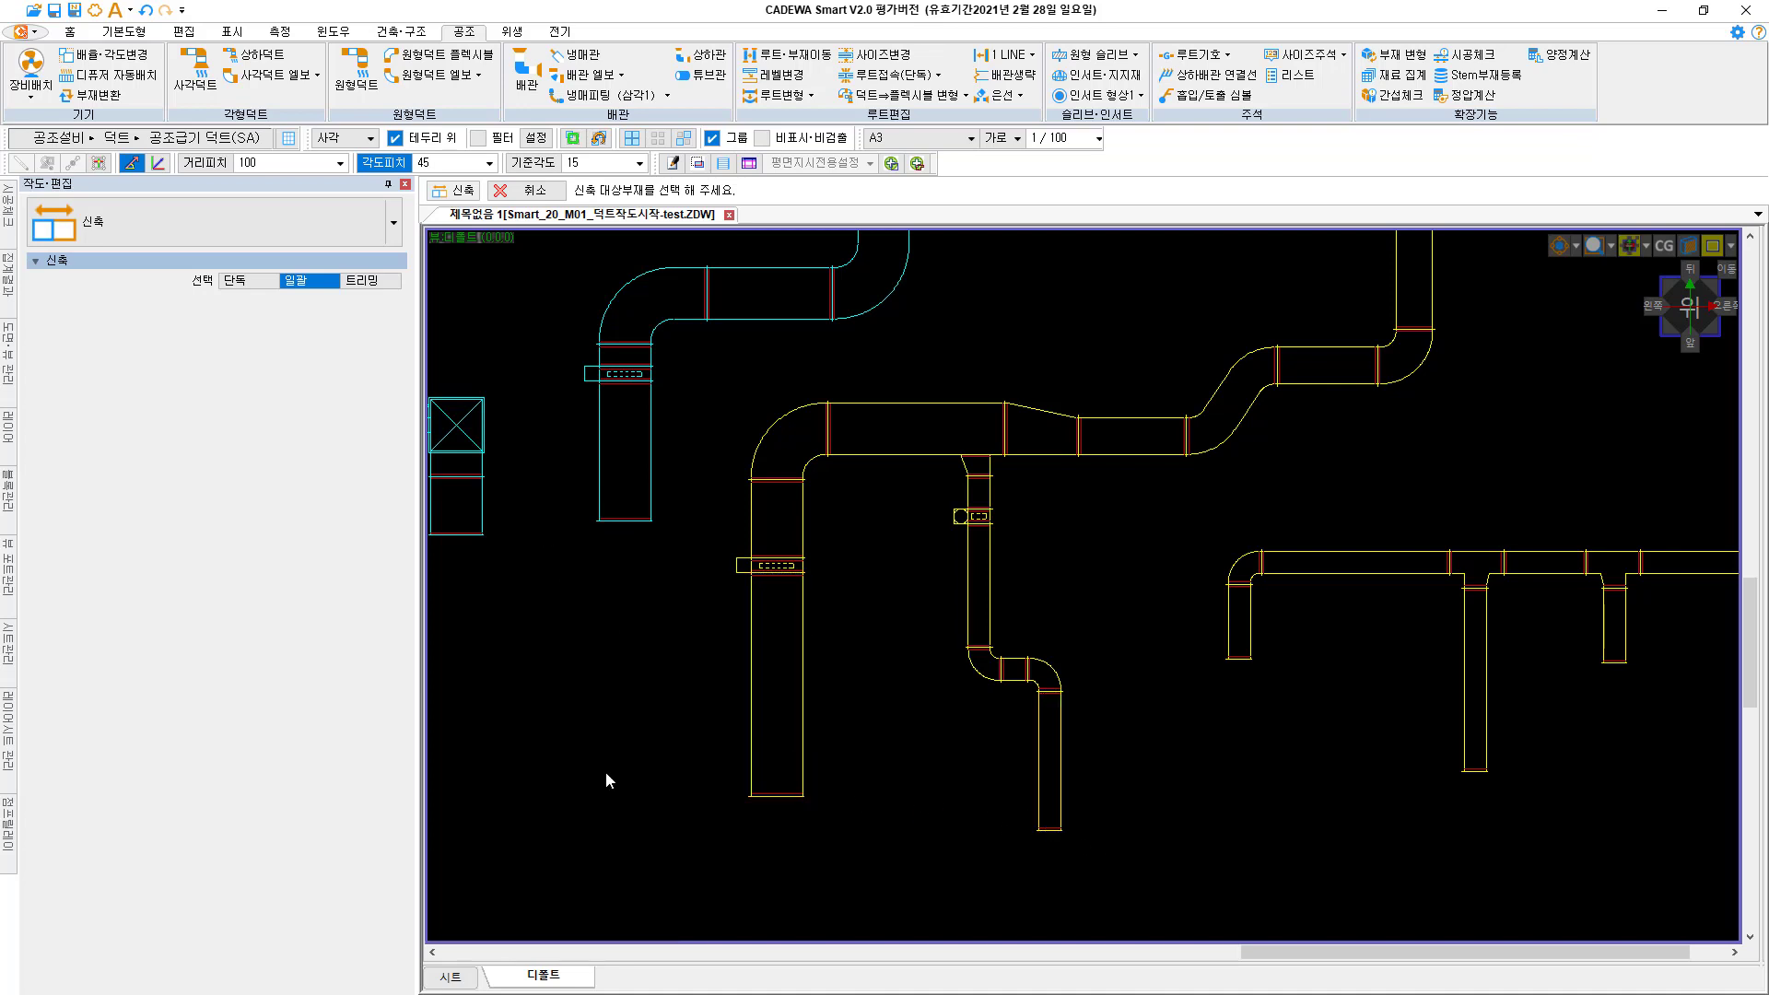
middle_click_drag(800, 801, 778, 728)
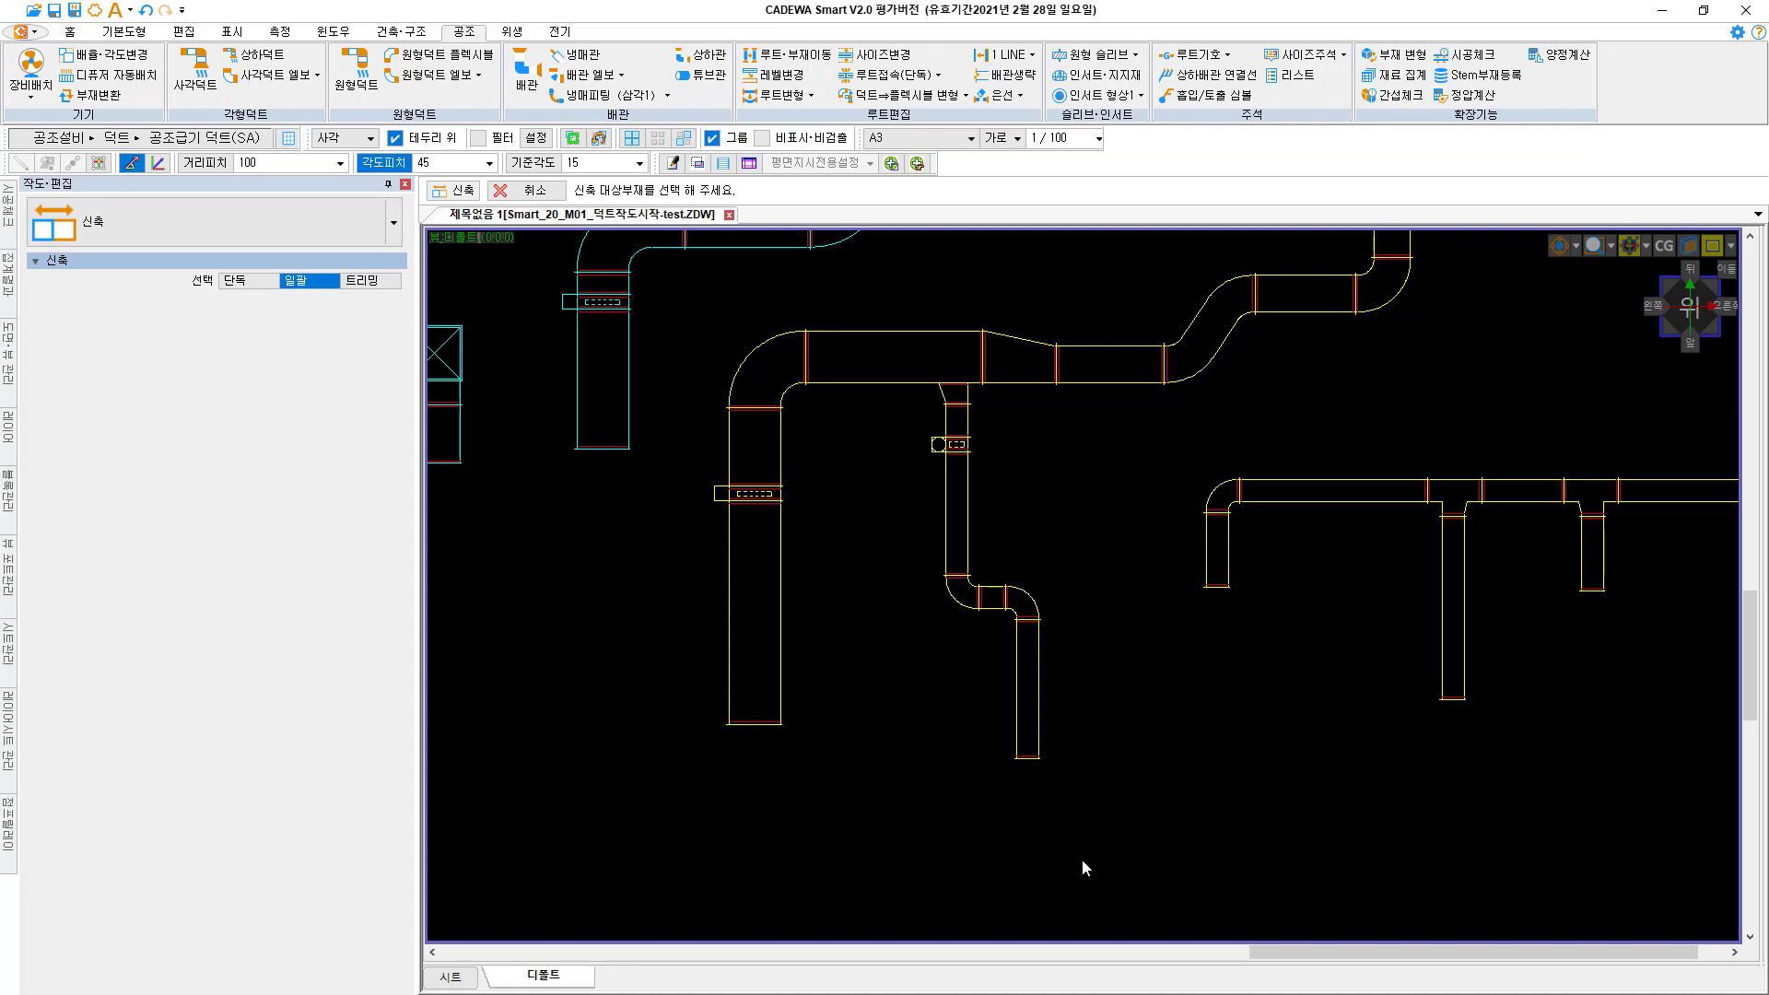
left_click(1018, 716)
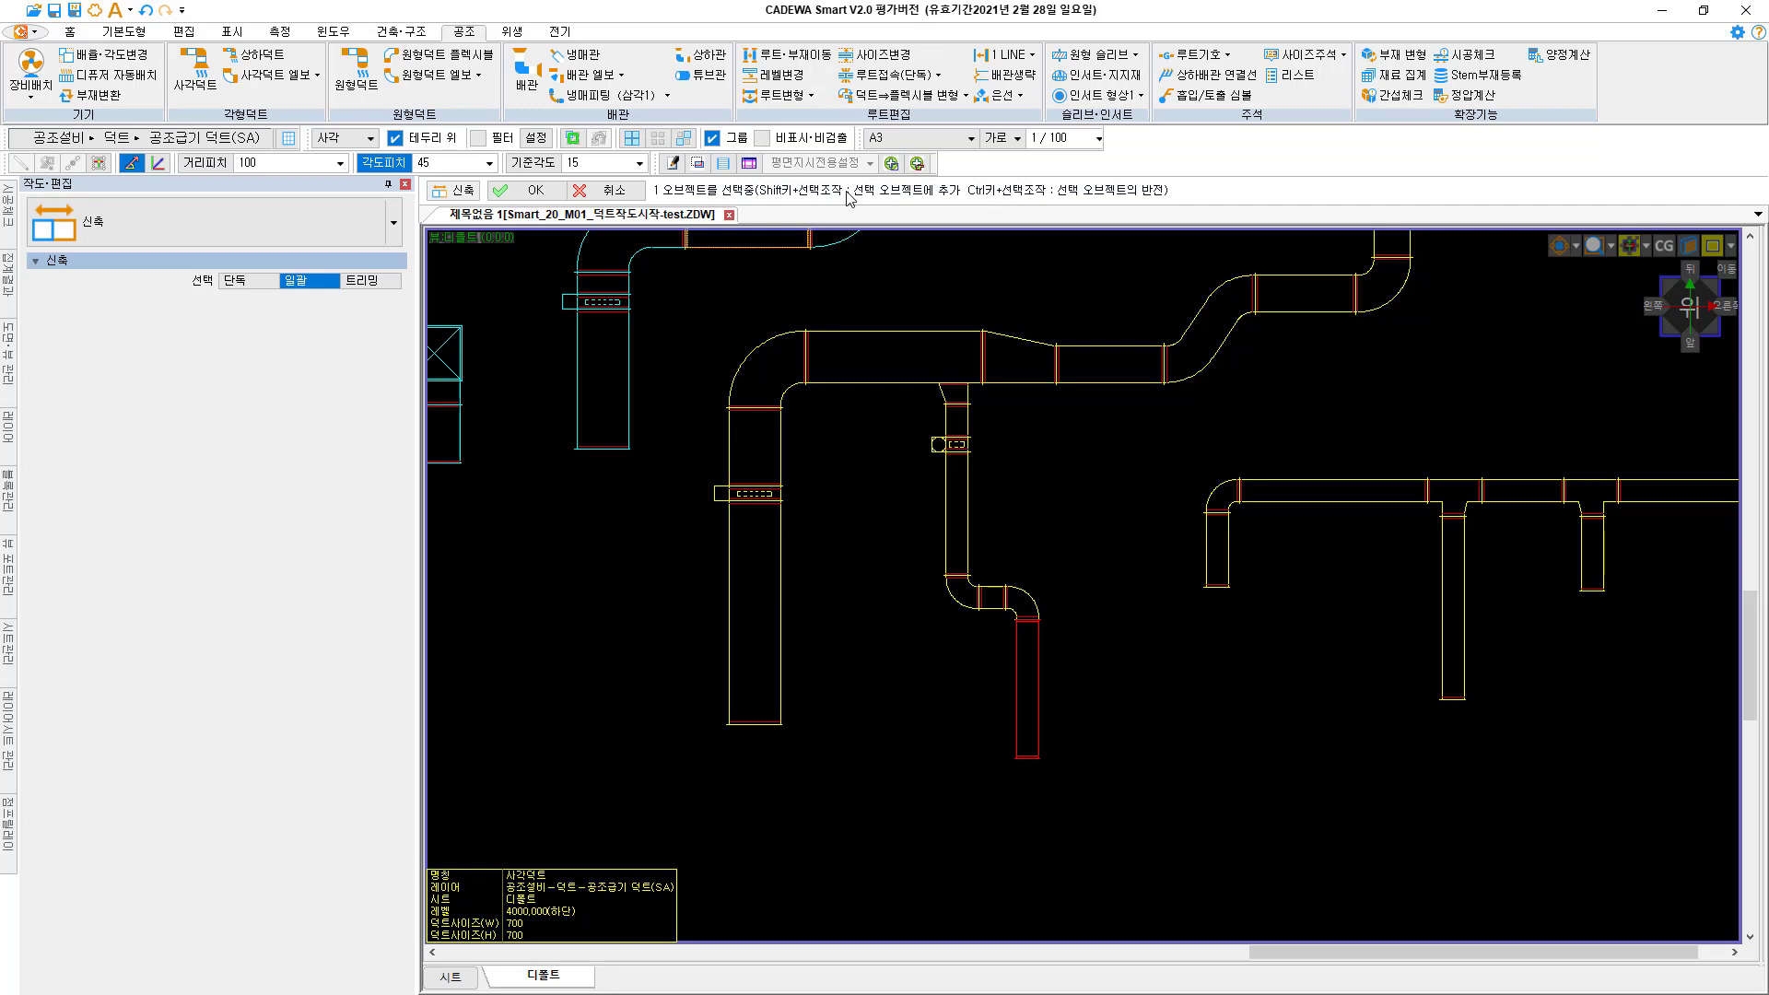
left_click(781, 632)
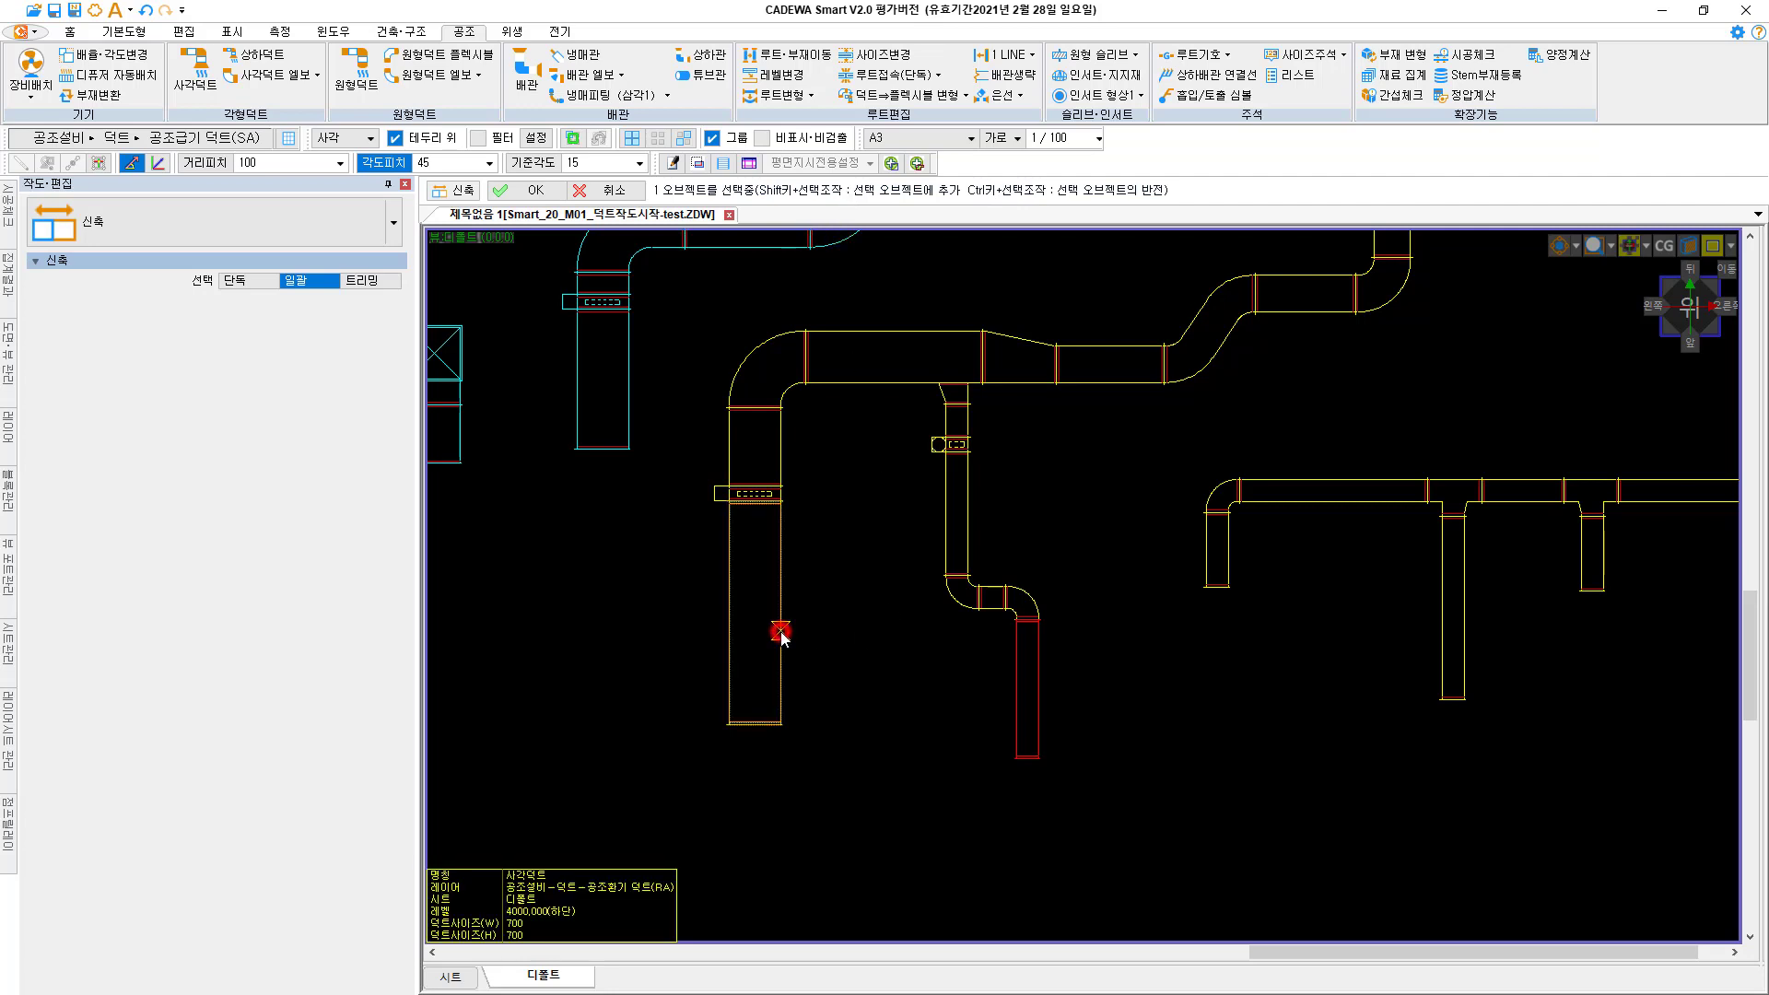
left_click(631, 425)
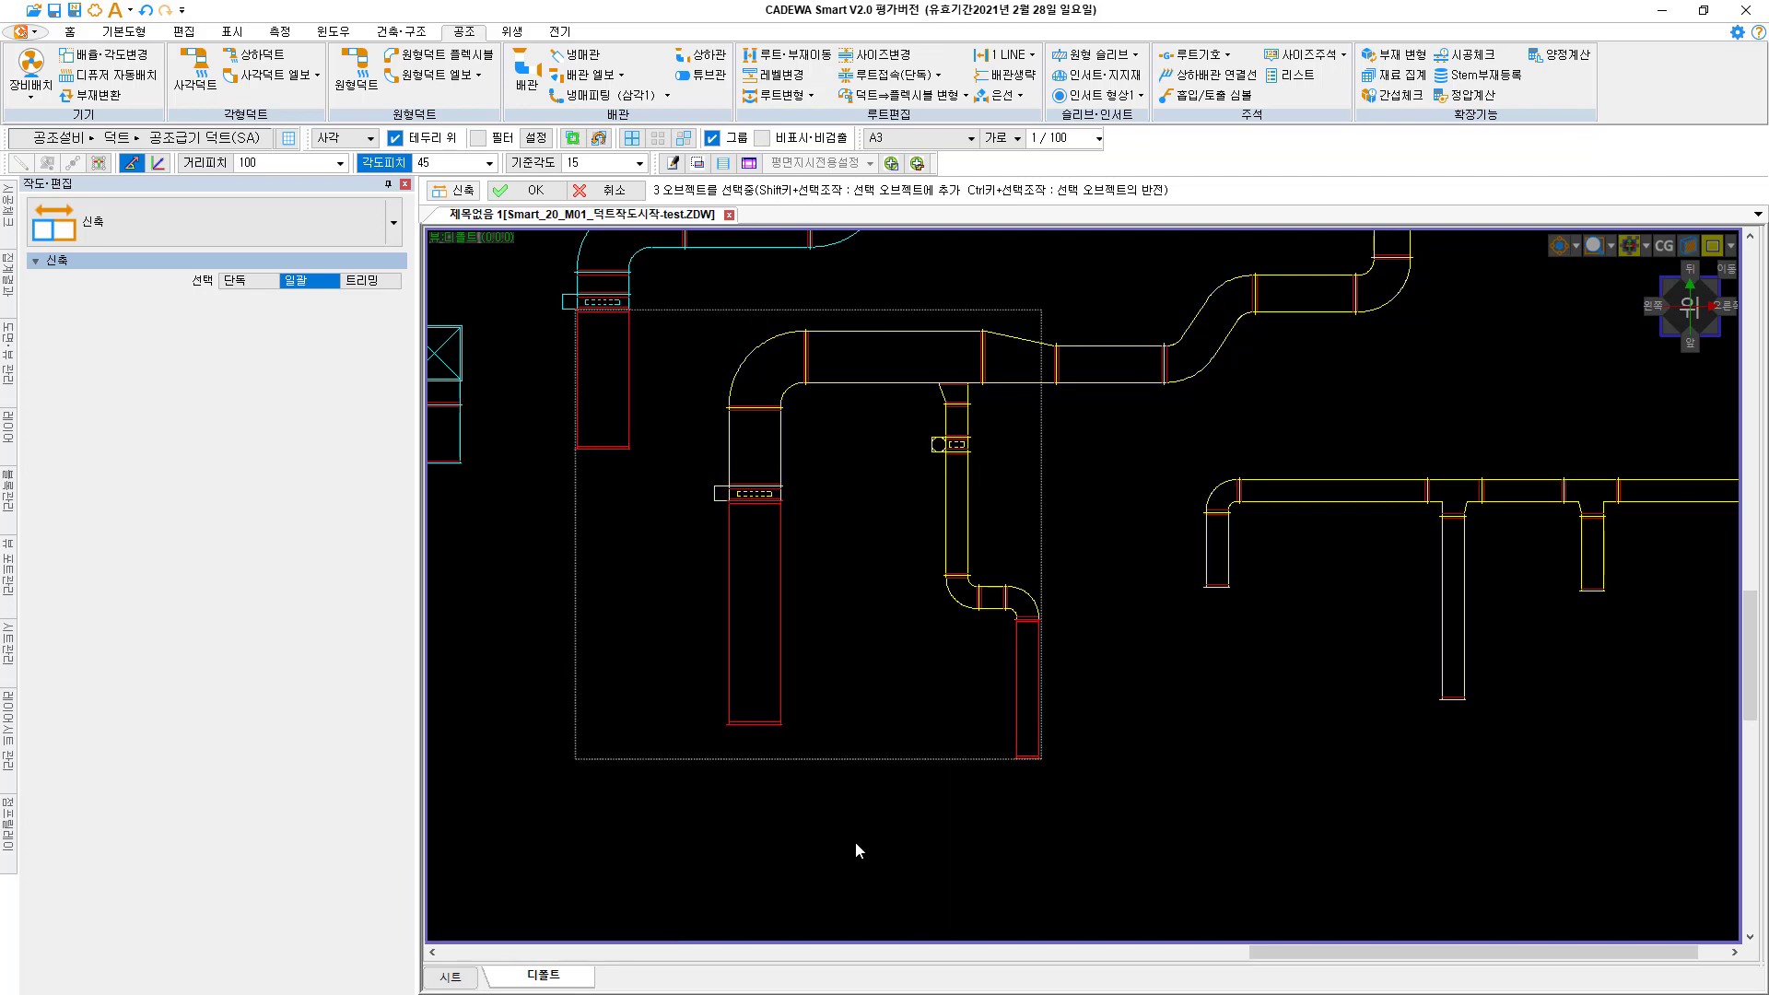
left_click(525, 190)
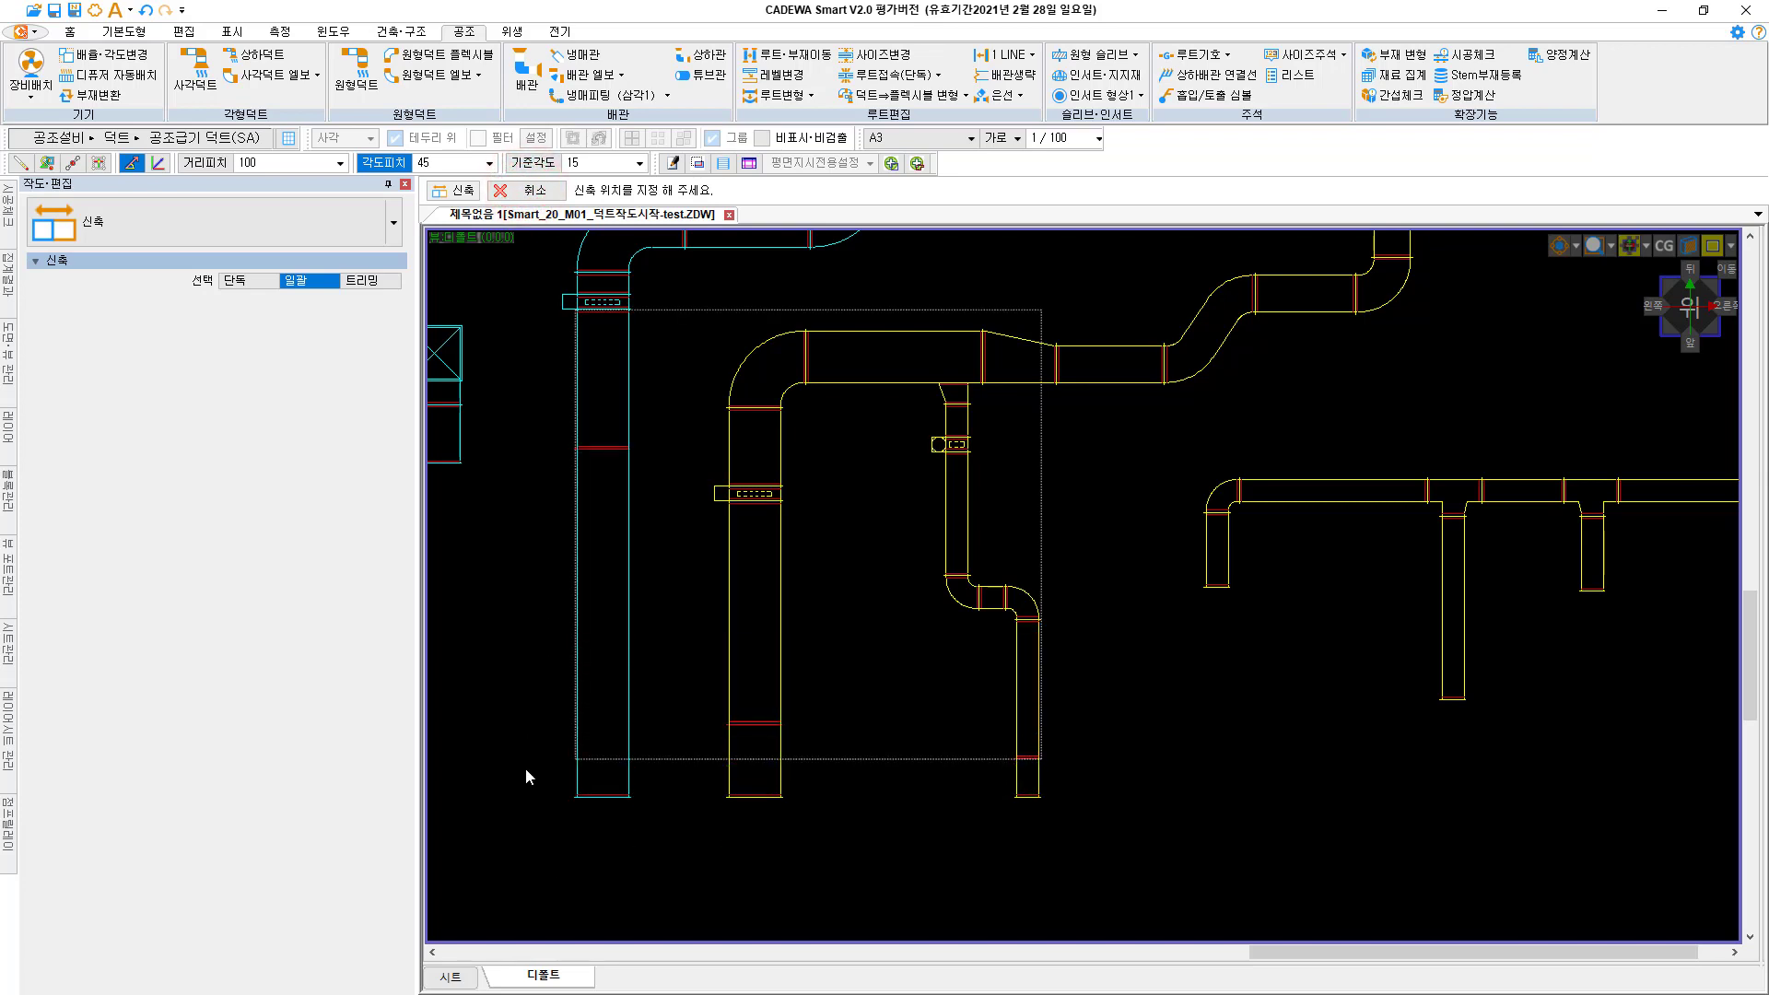
middle_click_drag(505, 854, 566, 725)
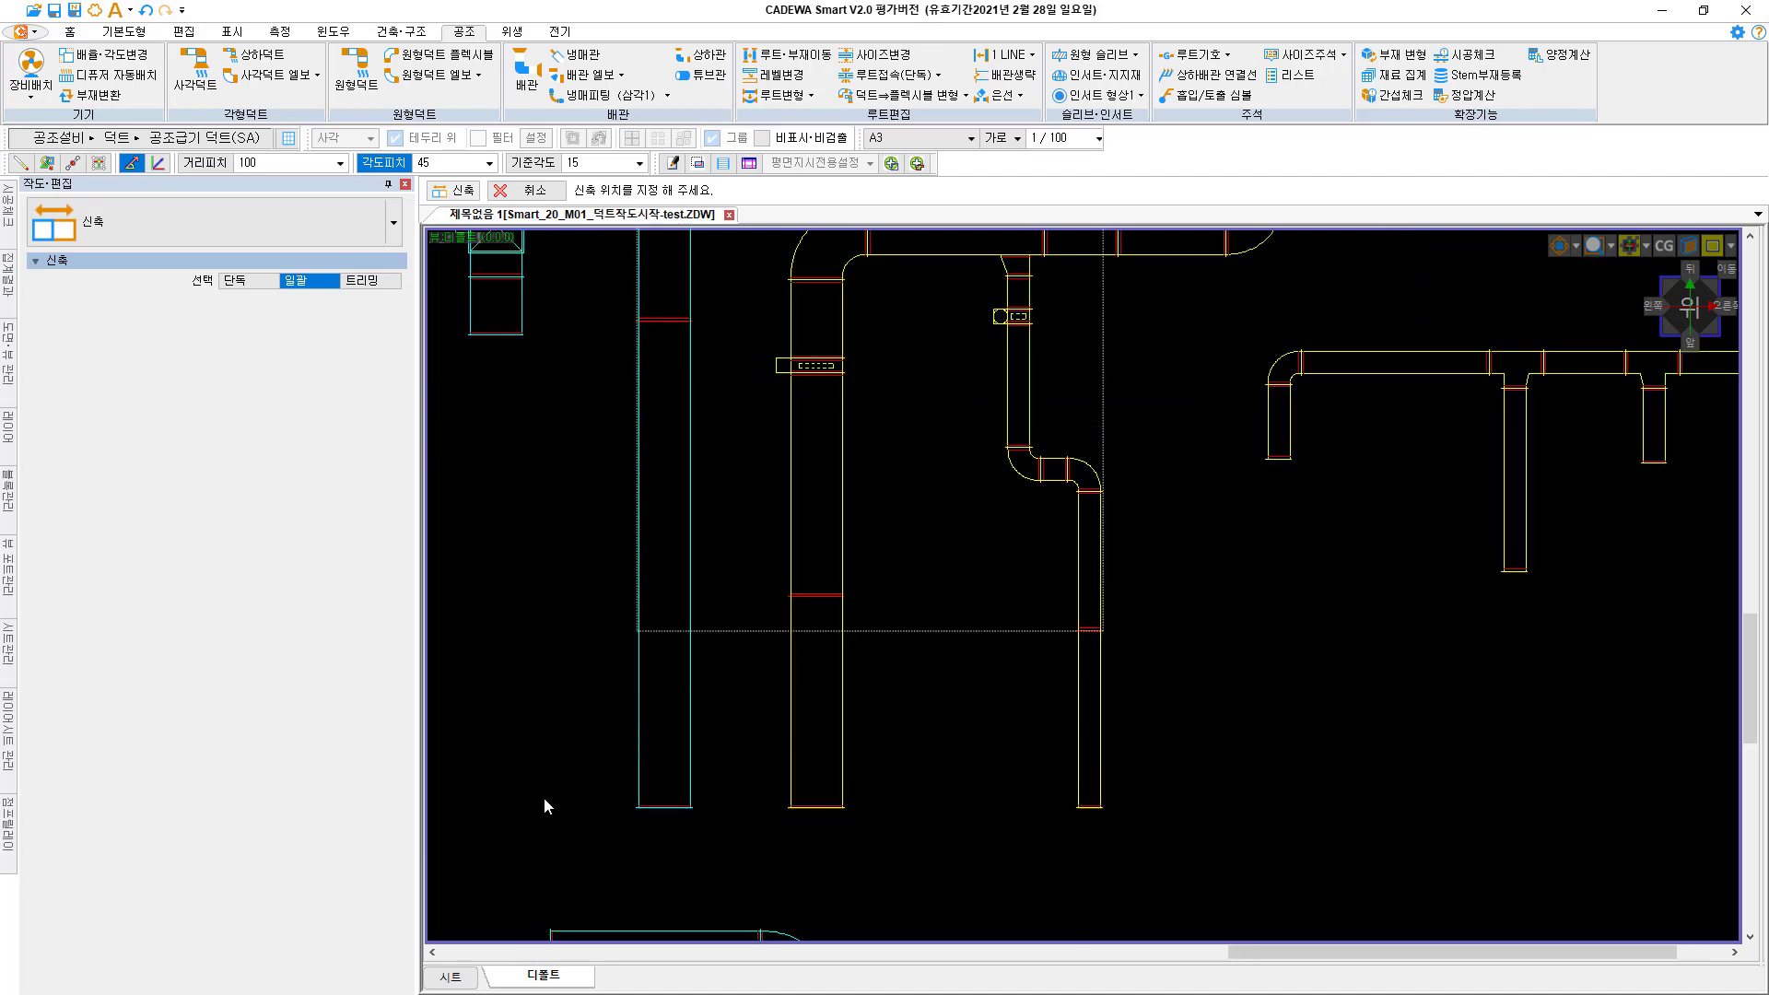
left_click(549, 782)
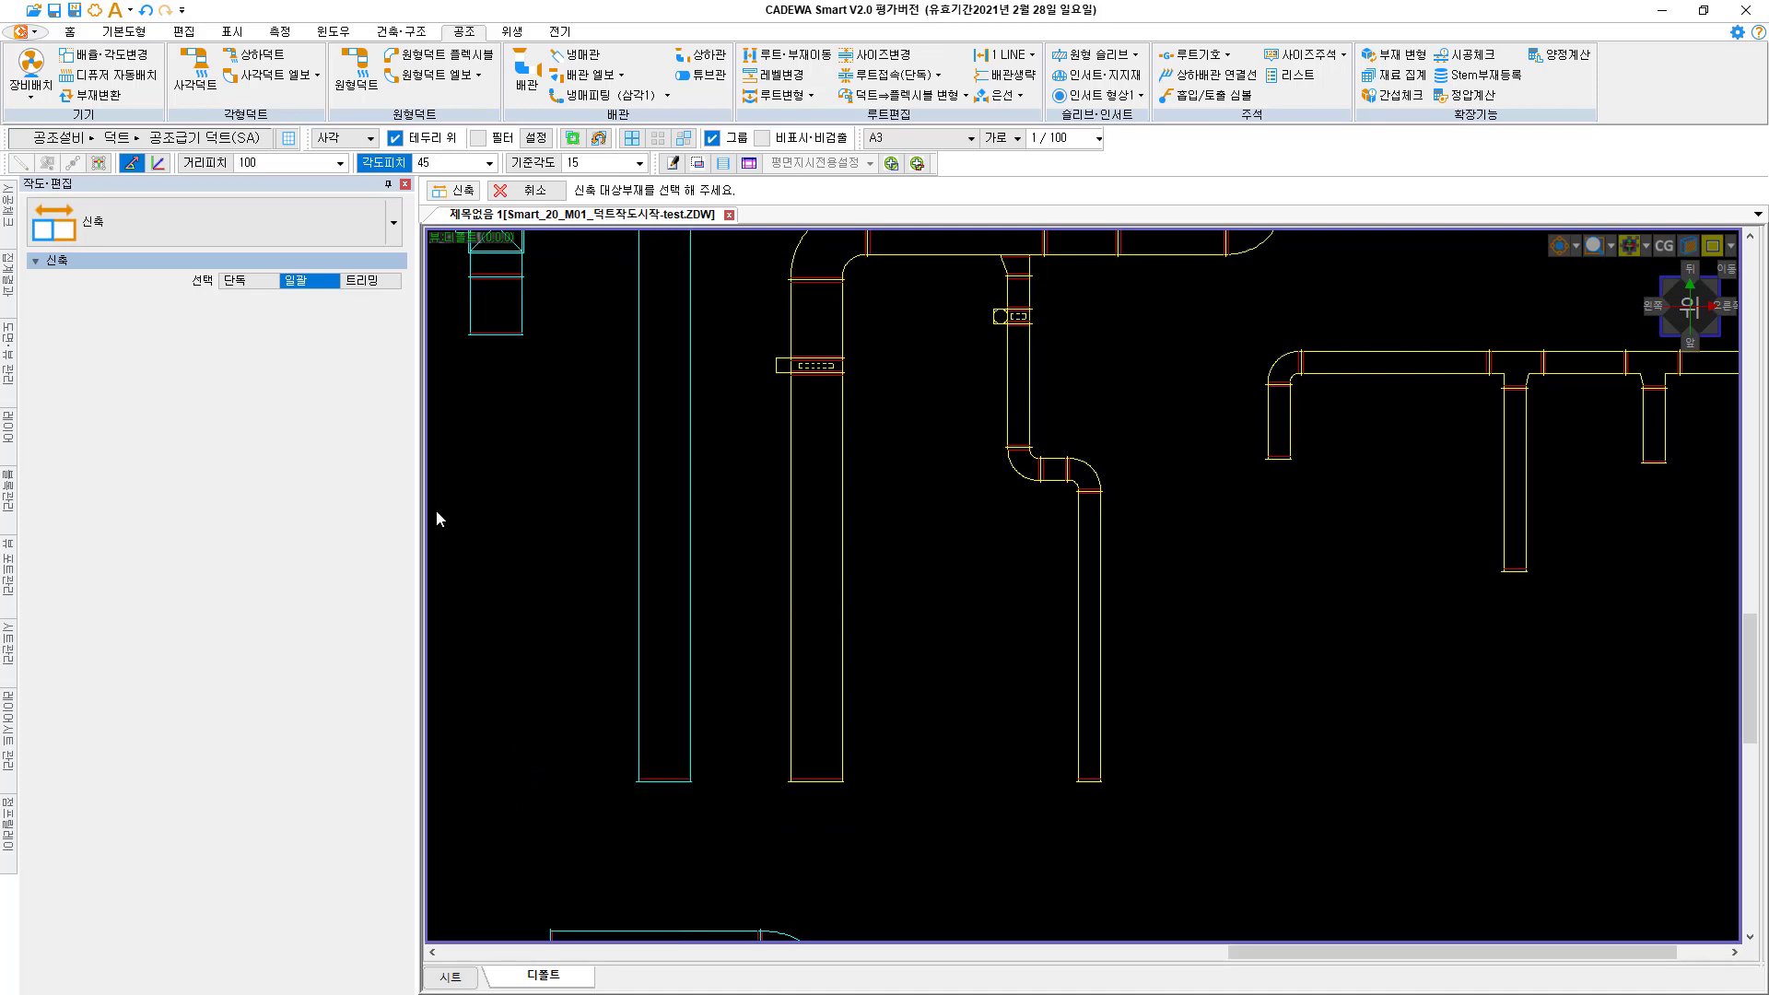
Set 신축 to trimming mode (트리밍), and draw a separate vertical and horizontal 선분 line in the empty area right of the extended ducts
left_click(370, 280)
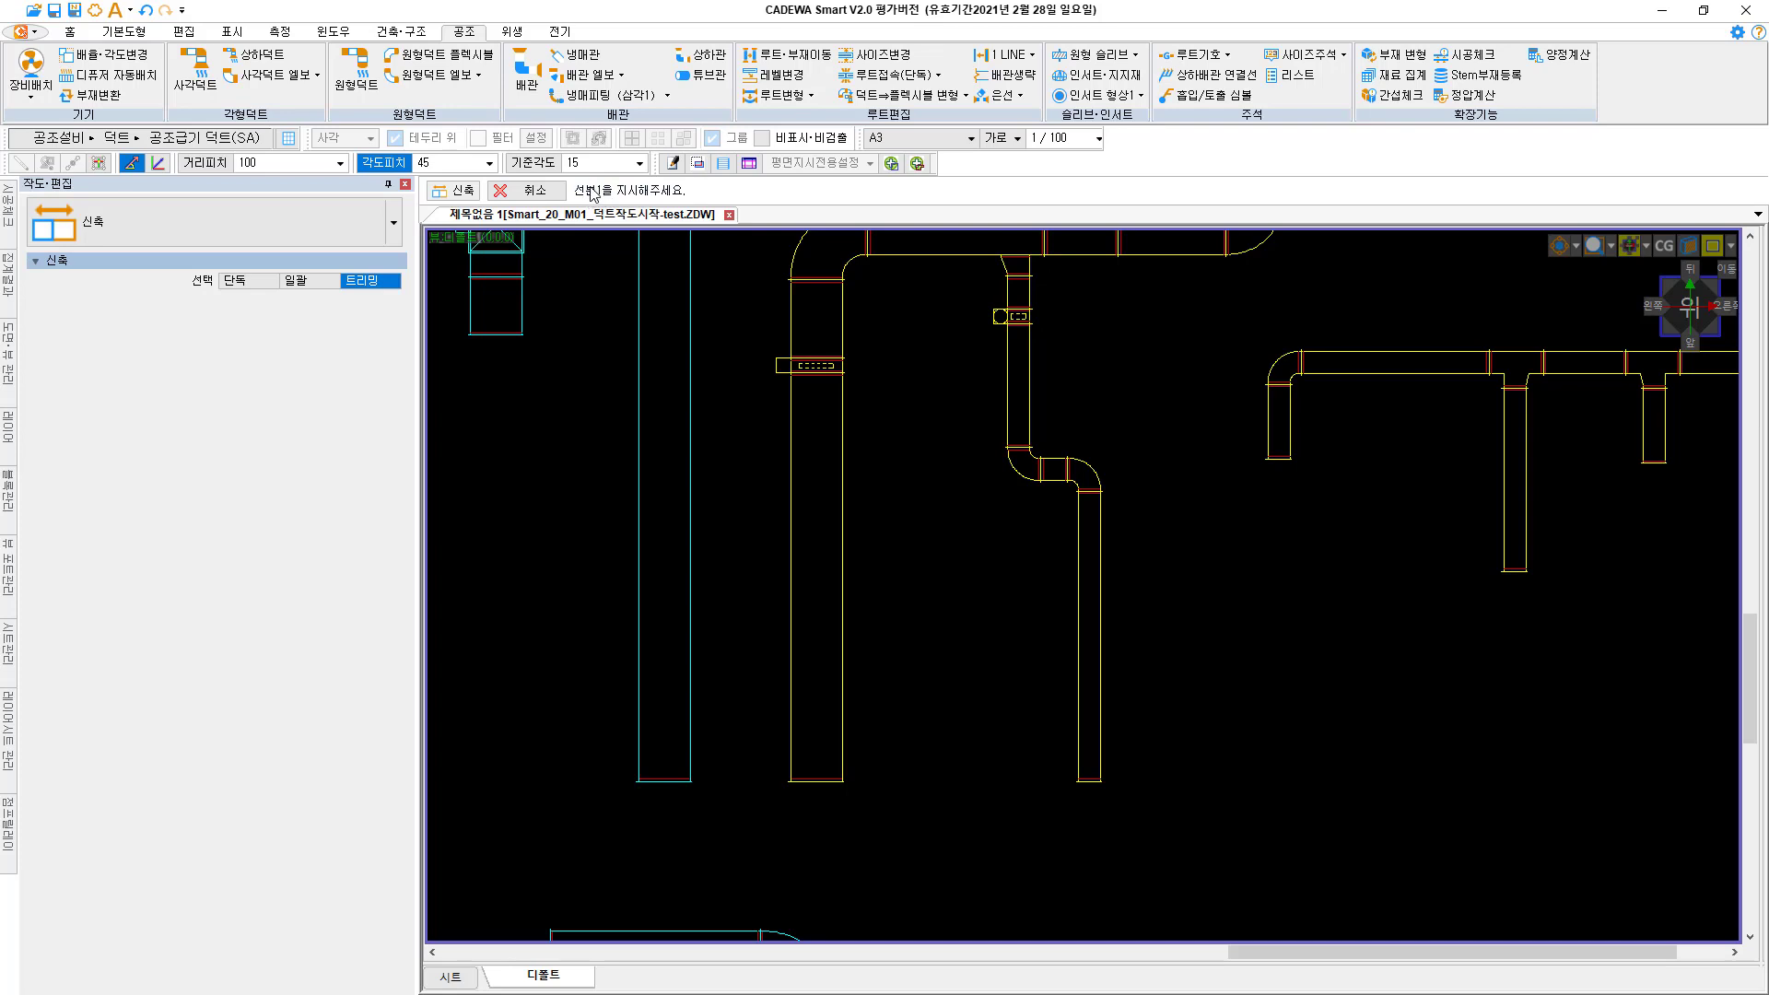
left_click(123, 32)
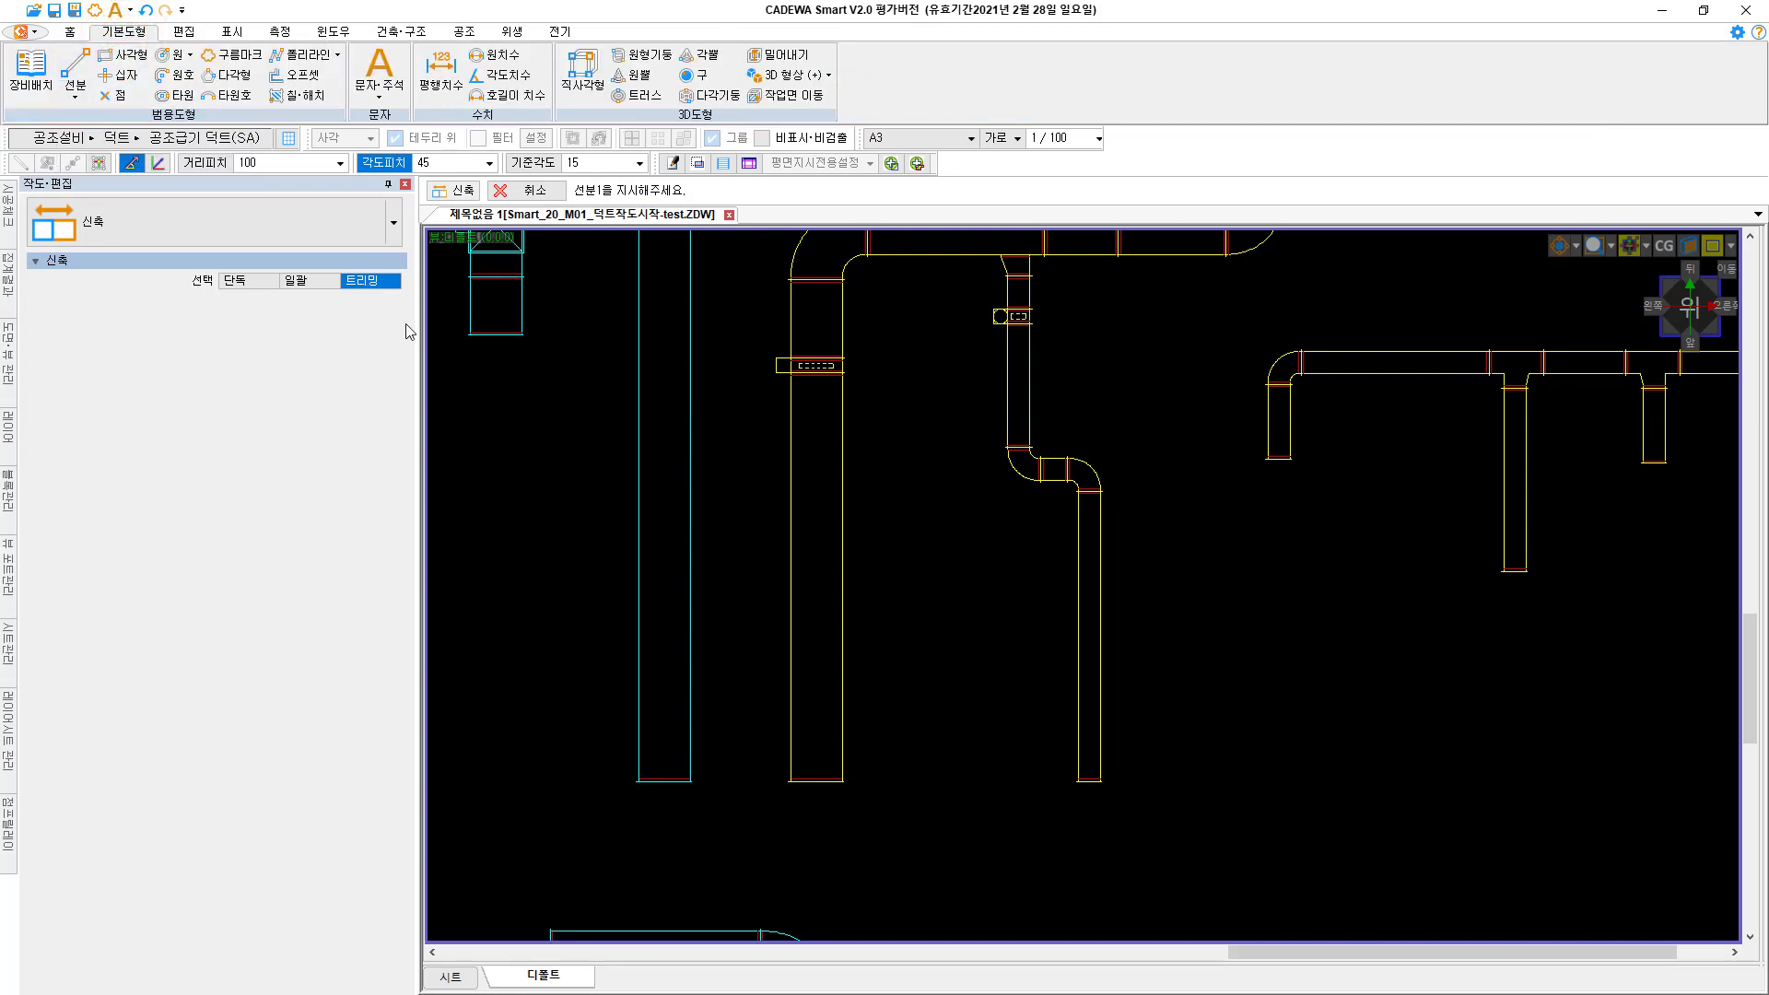
middle_click_drag(589, 511, 672, 466)
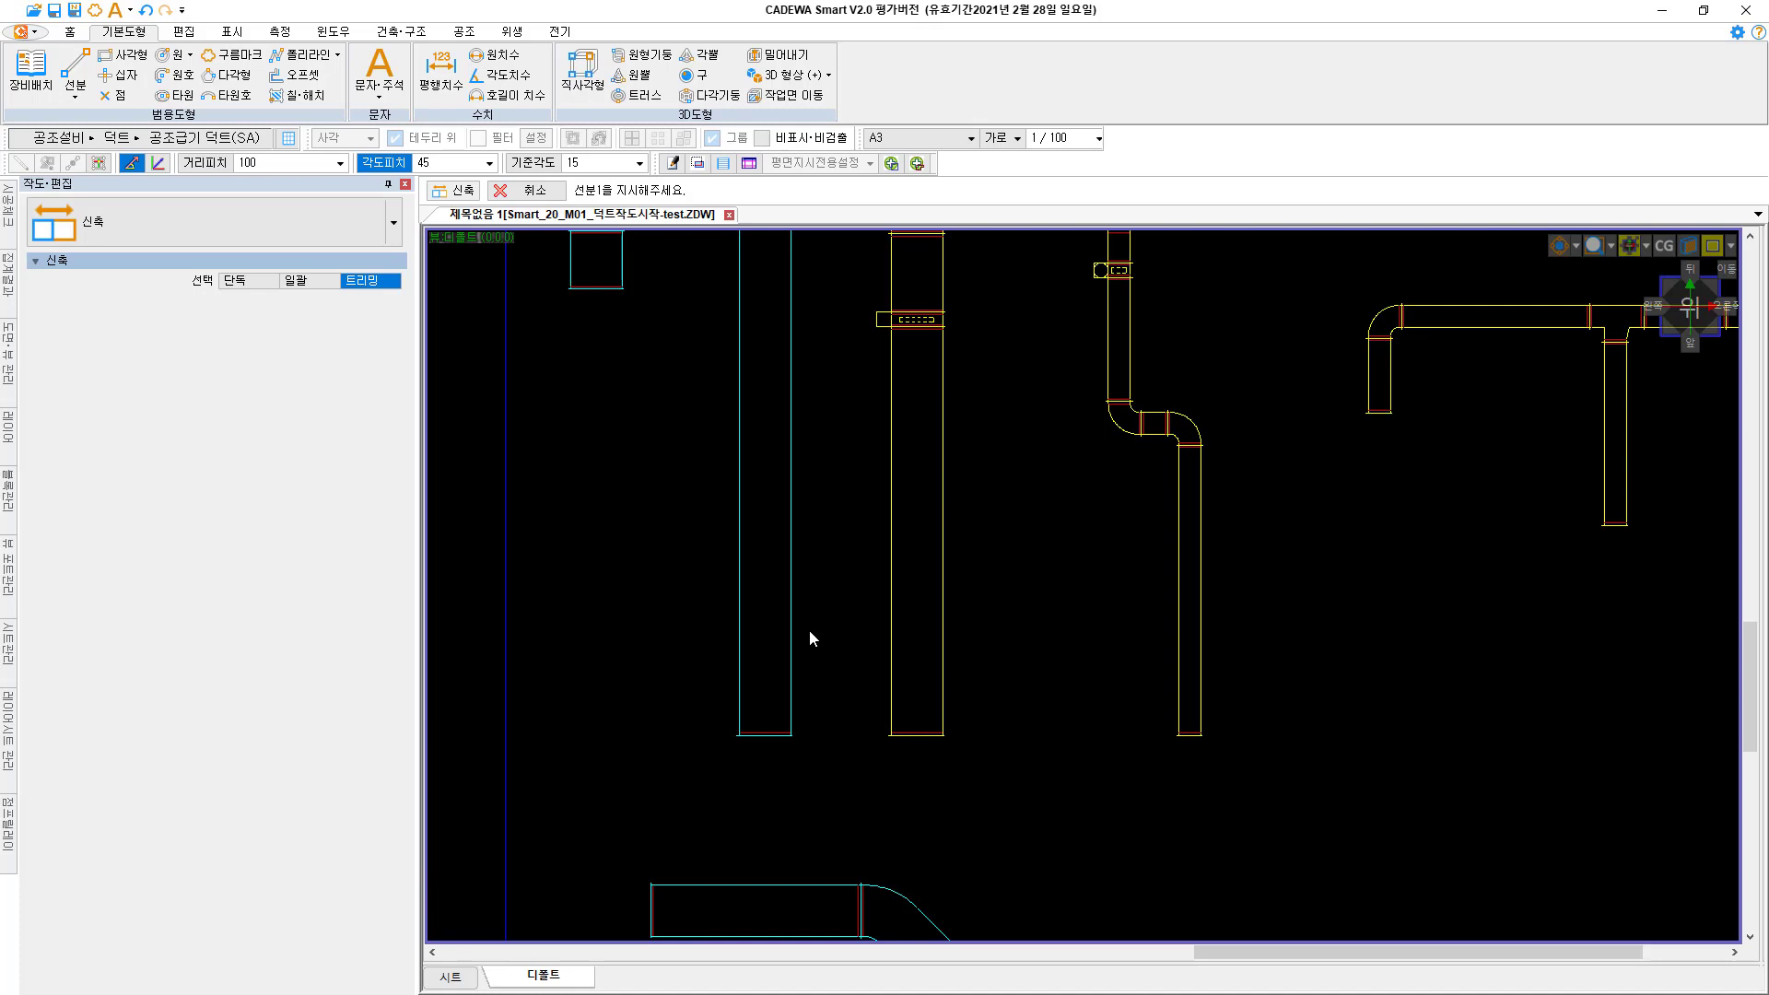
middle_click_drag(911, 685, 648, 564)
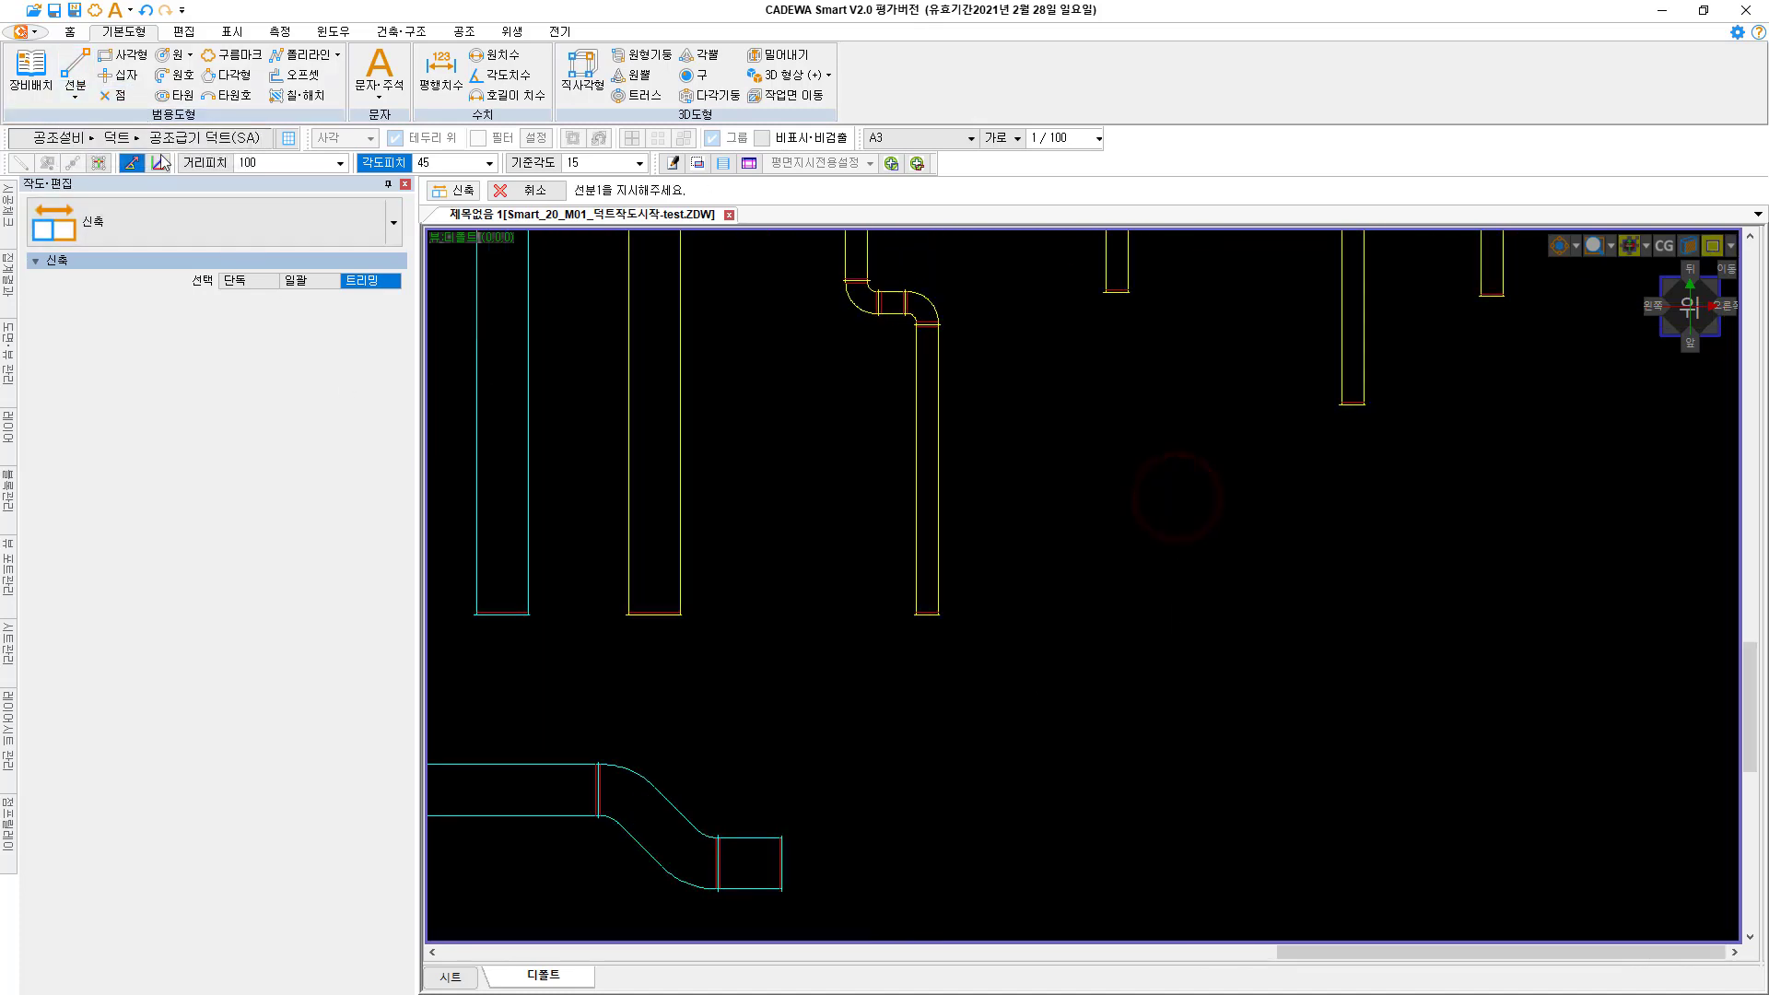
left_click(83, 72)
left_click(1177, 481)
left_click(1188, 615)
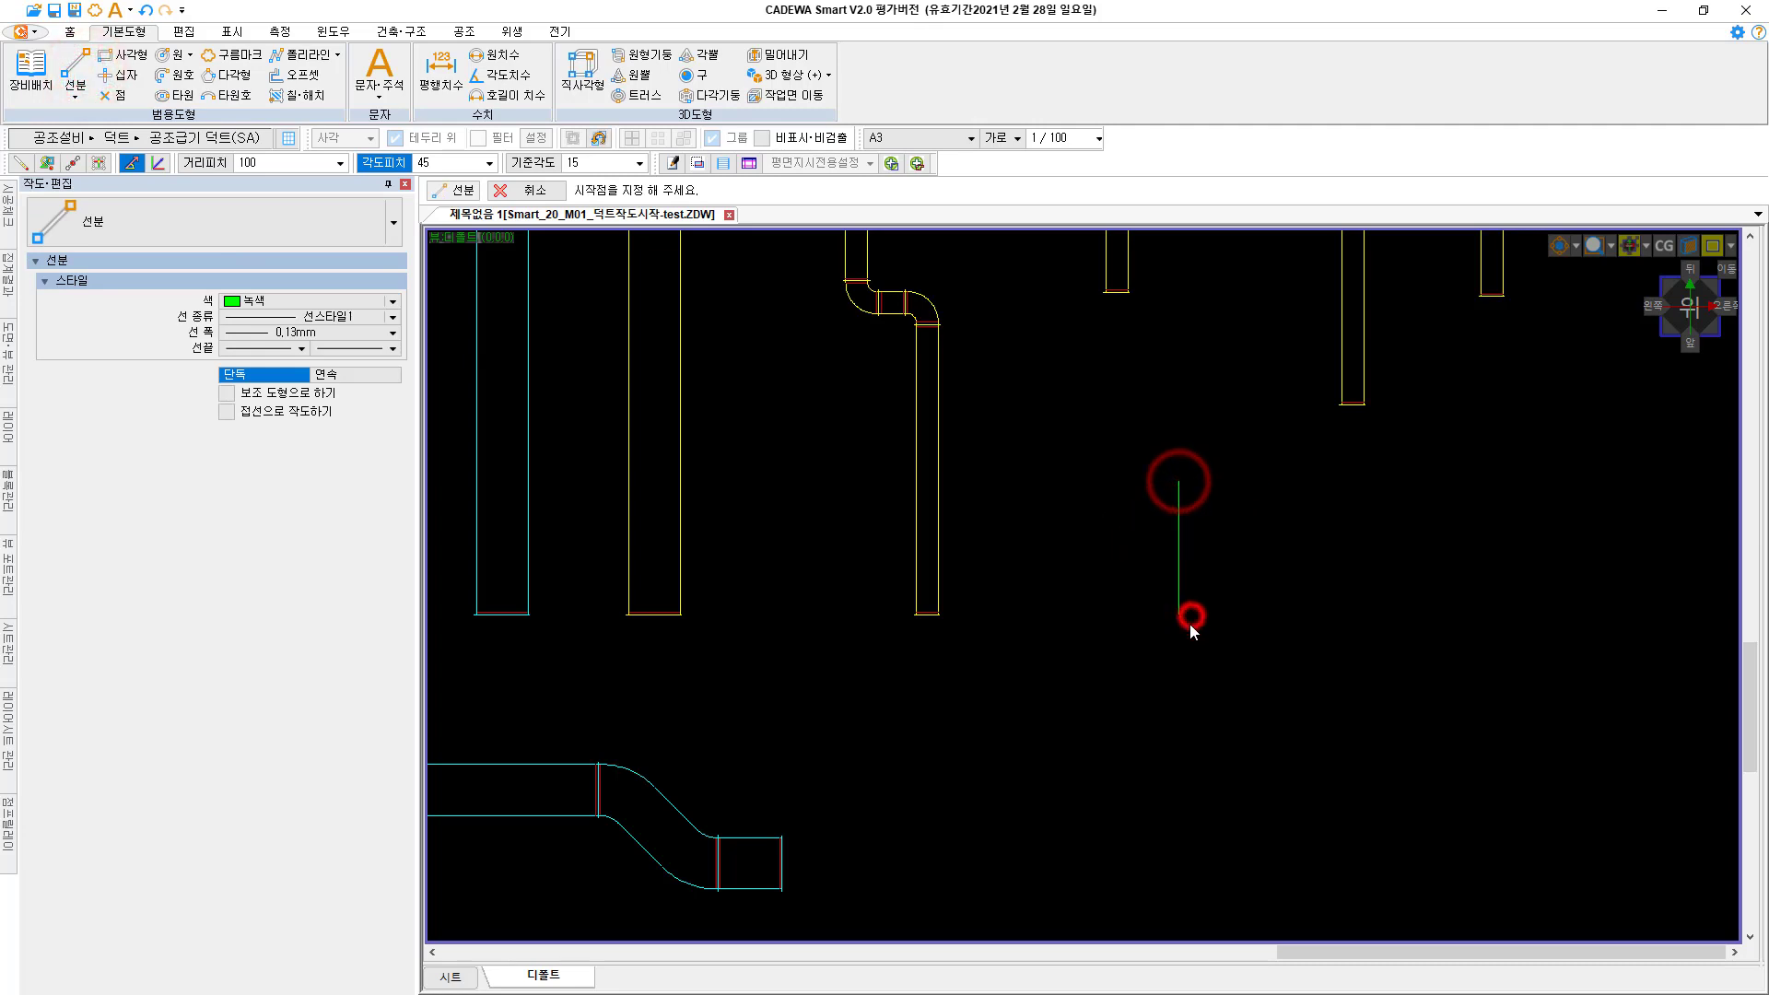
left_click(958, 752)
left_click(1141, 751)
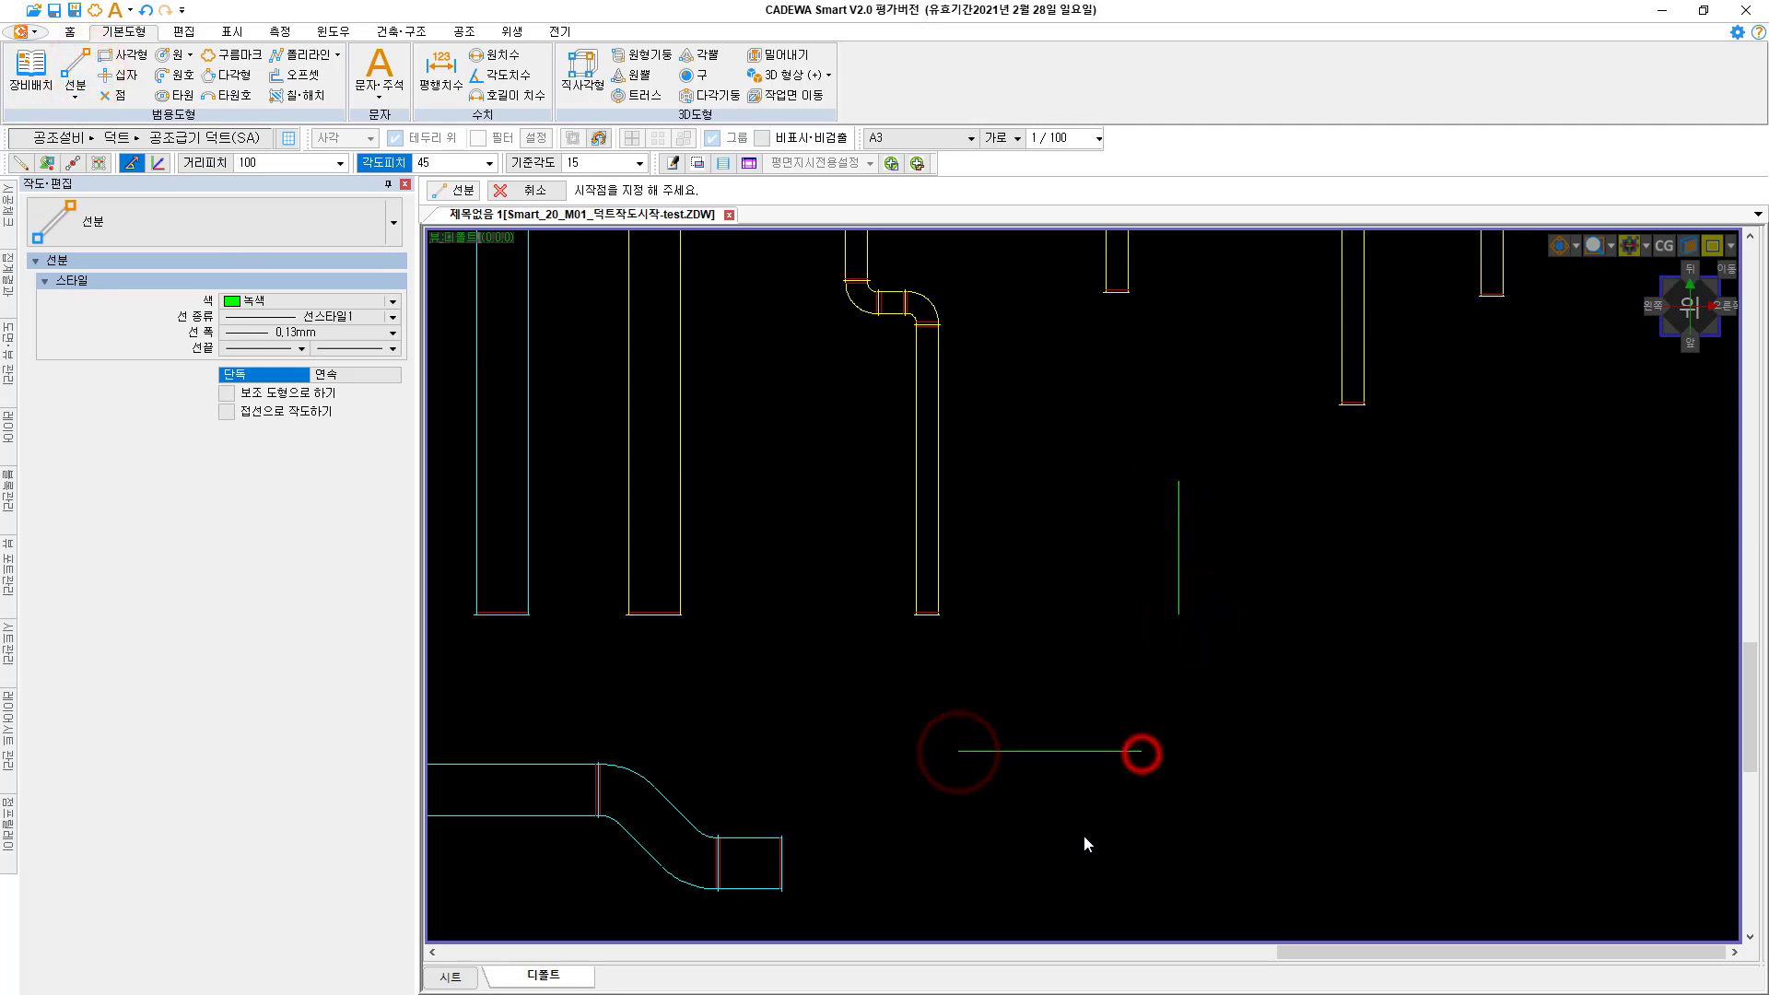
Draw a second pair of lines outside the first: a longer horizontal one below and a vertical one to the right
left_click(946, 868)
left_click(1194, 868)
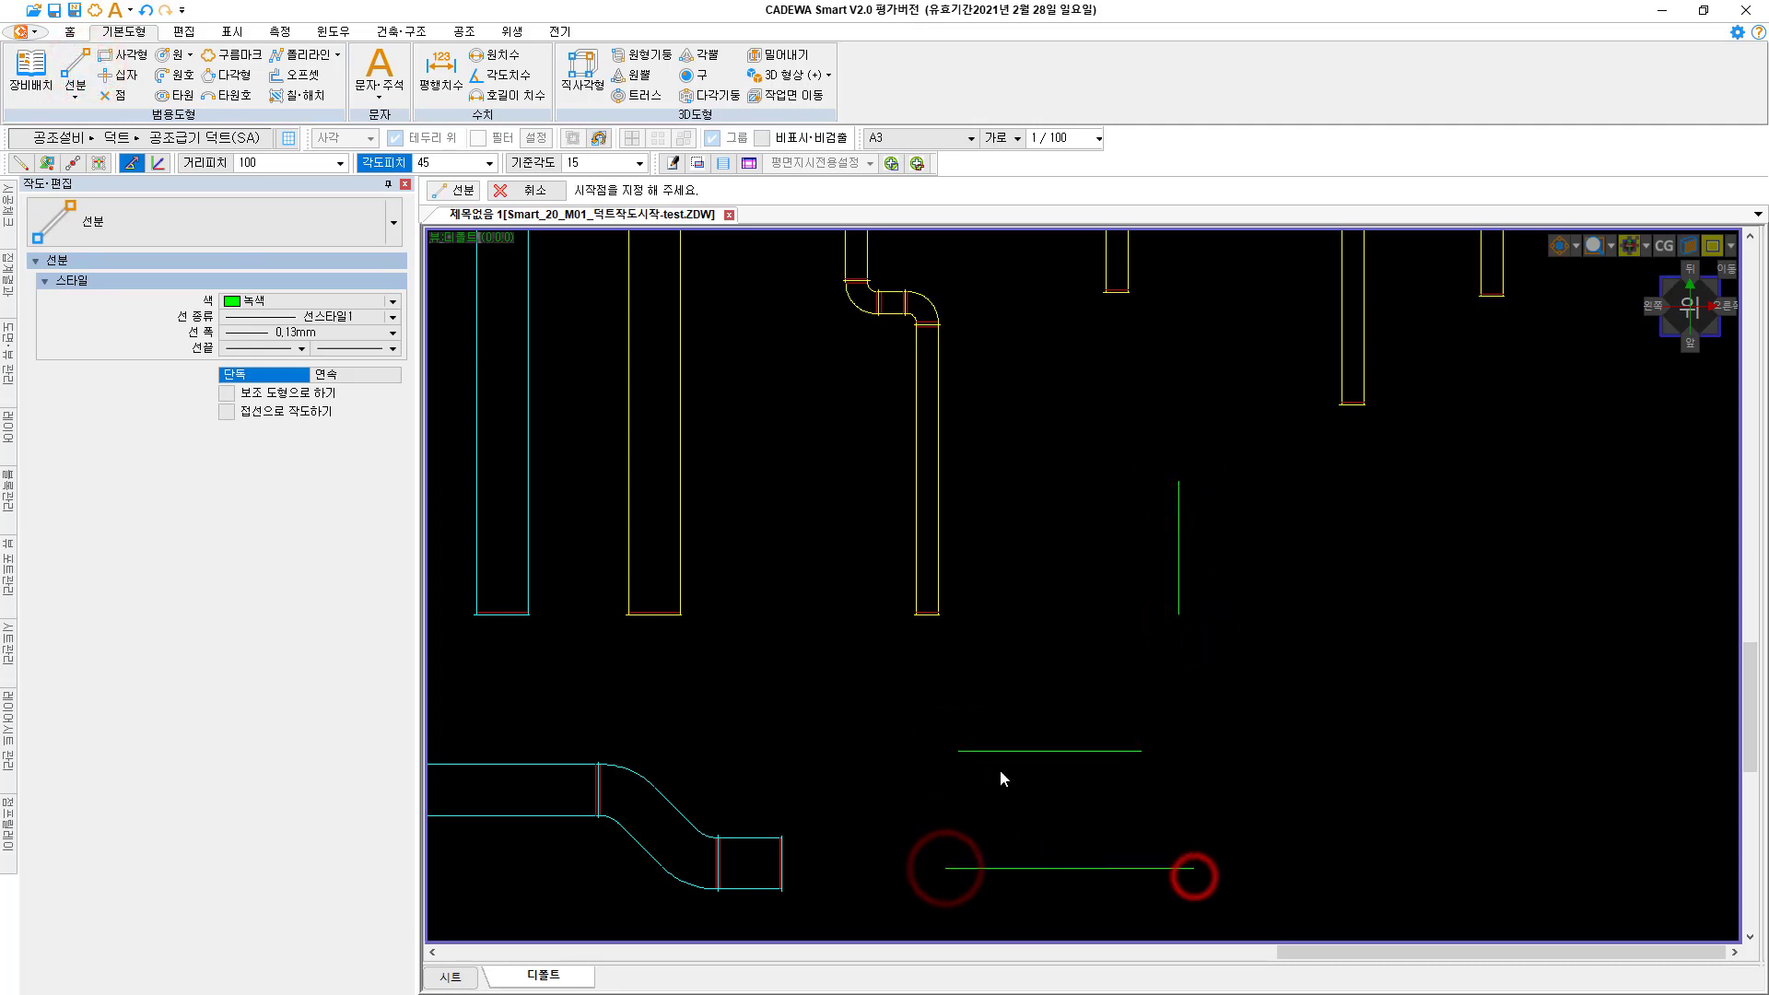
left_click(1297, 656)
left_click(1297, 486)
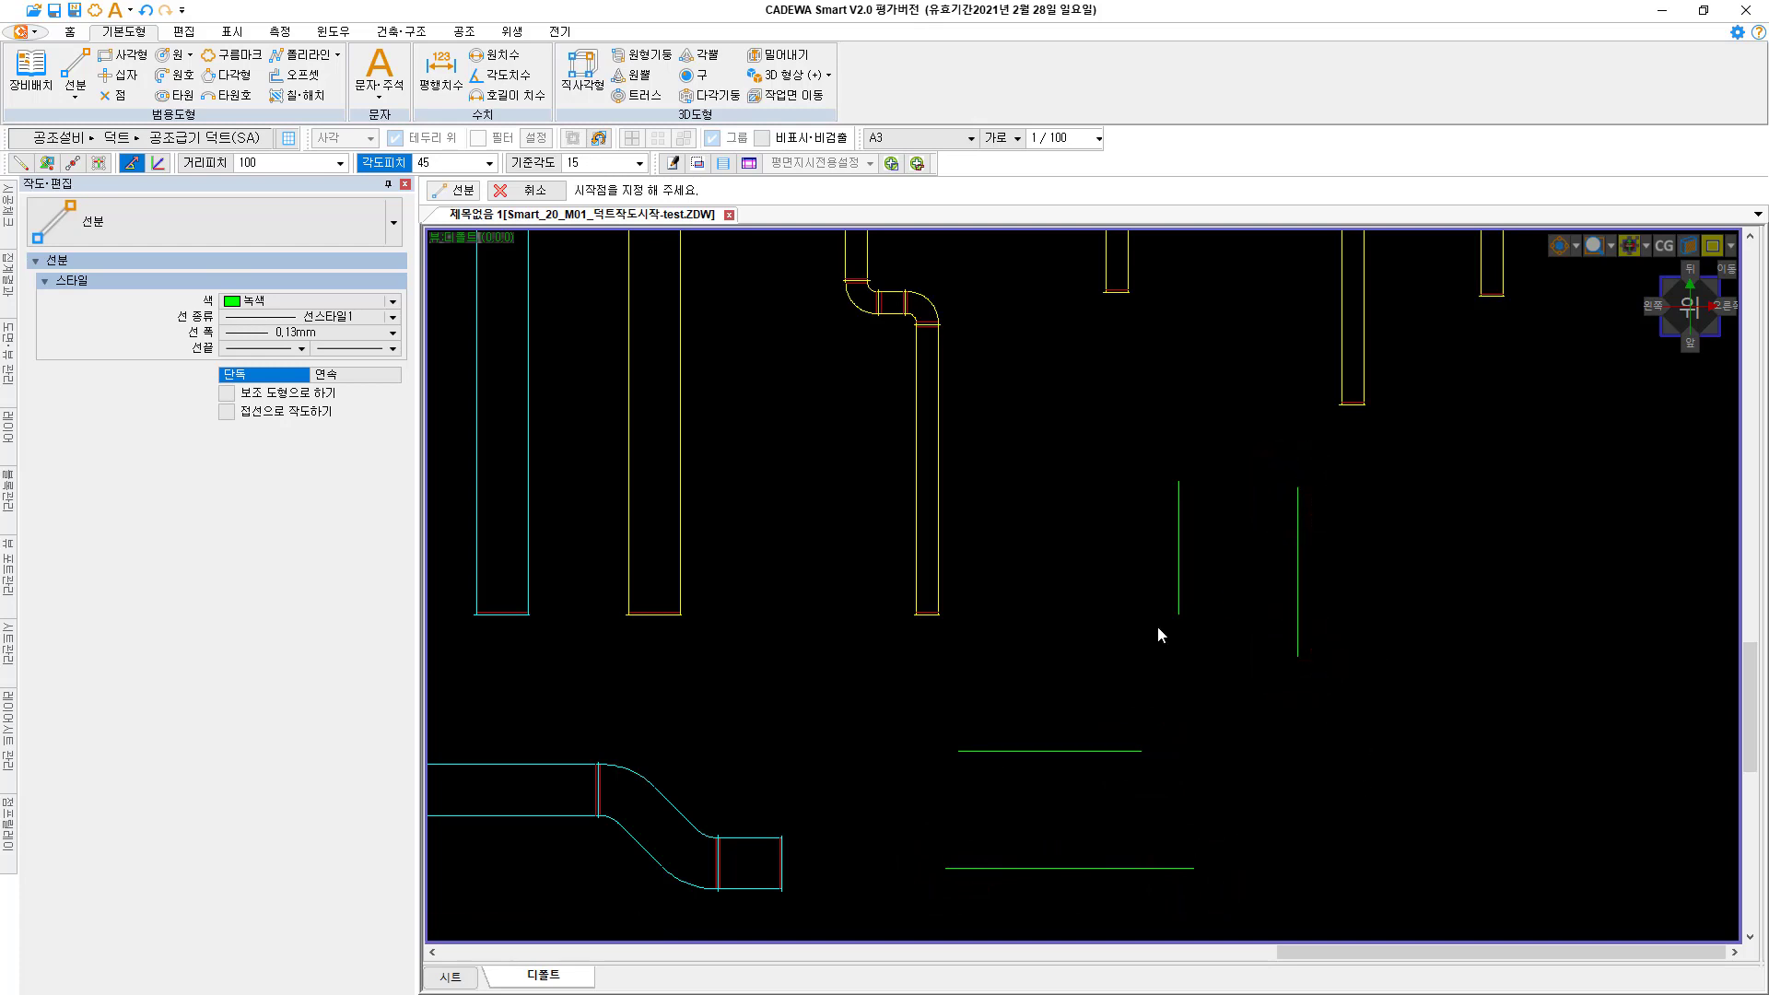
Trim each inner and outer pair of green lines into a closed corner with 신축 in trimming mode (트리밍)
left_click(457, 33)
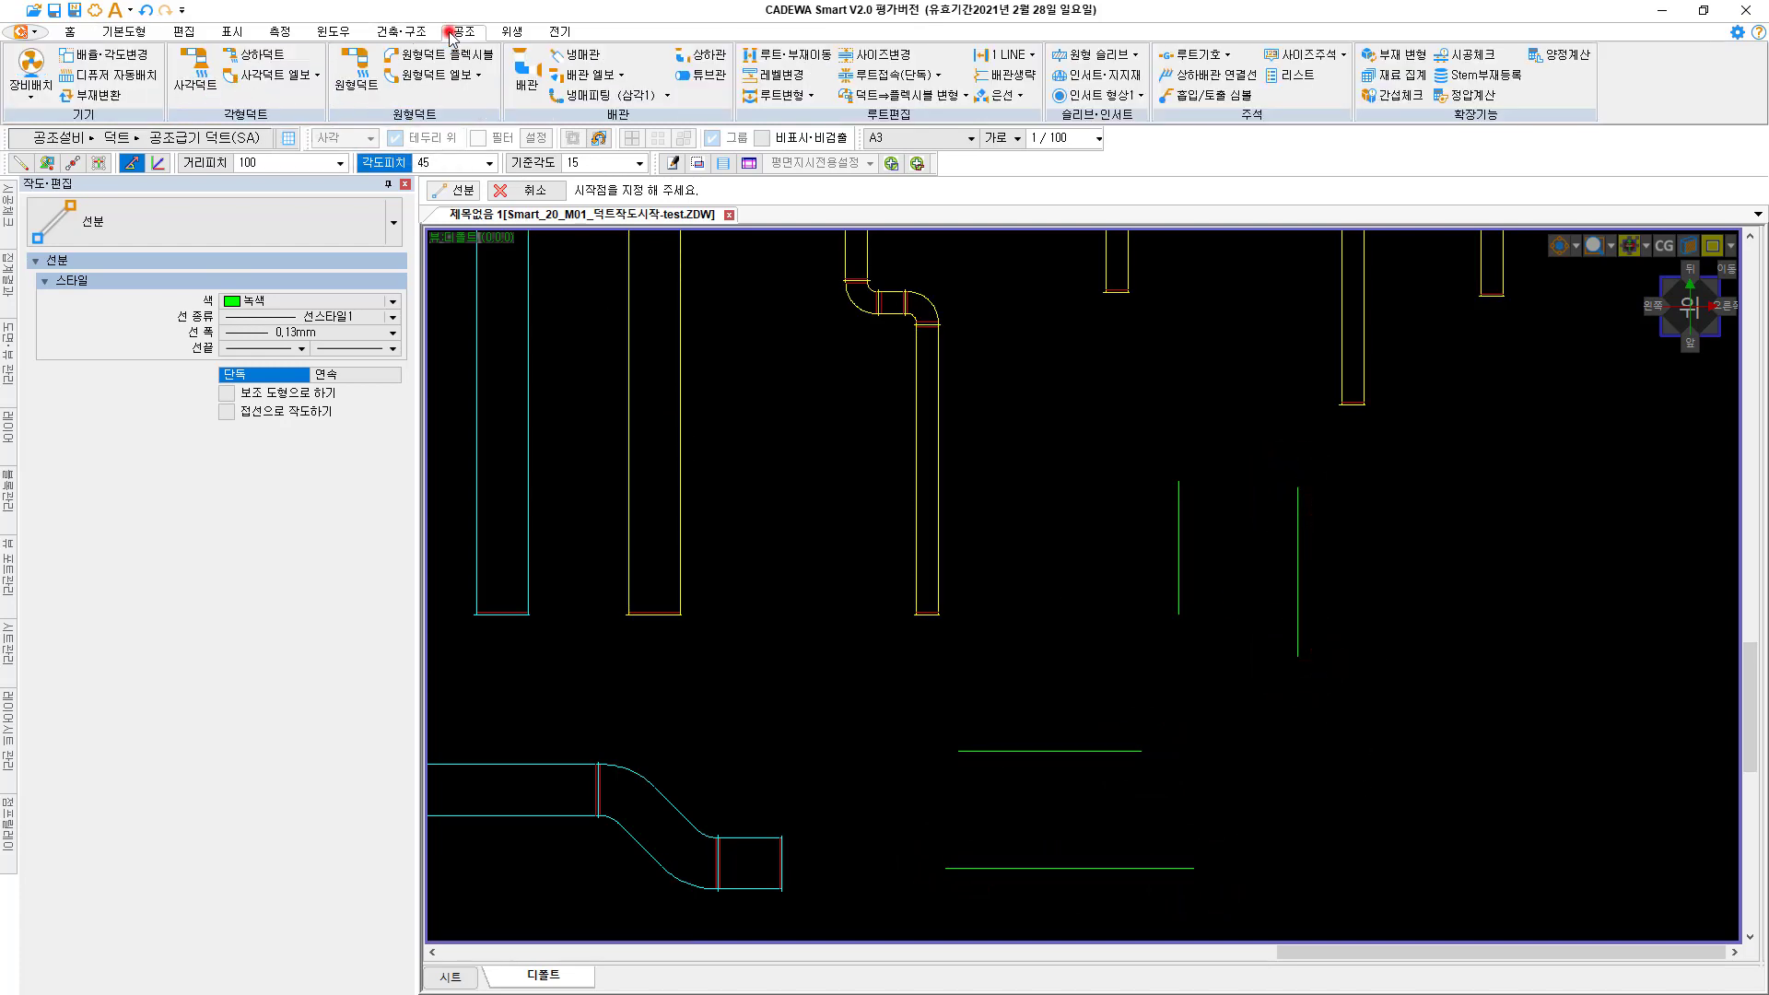
left_click(808, 94)
left_click(781, 117)
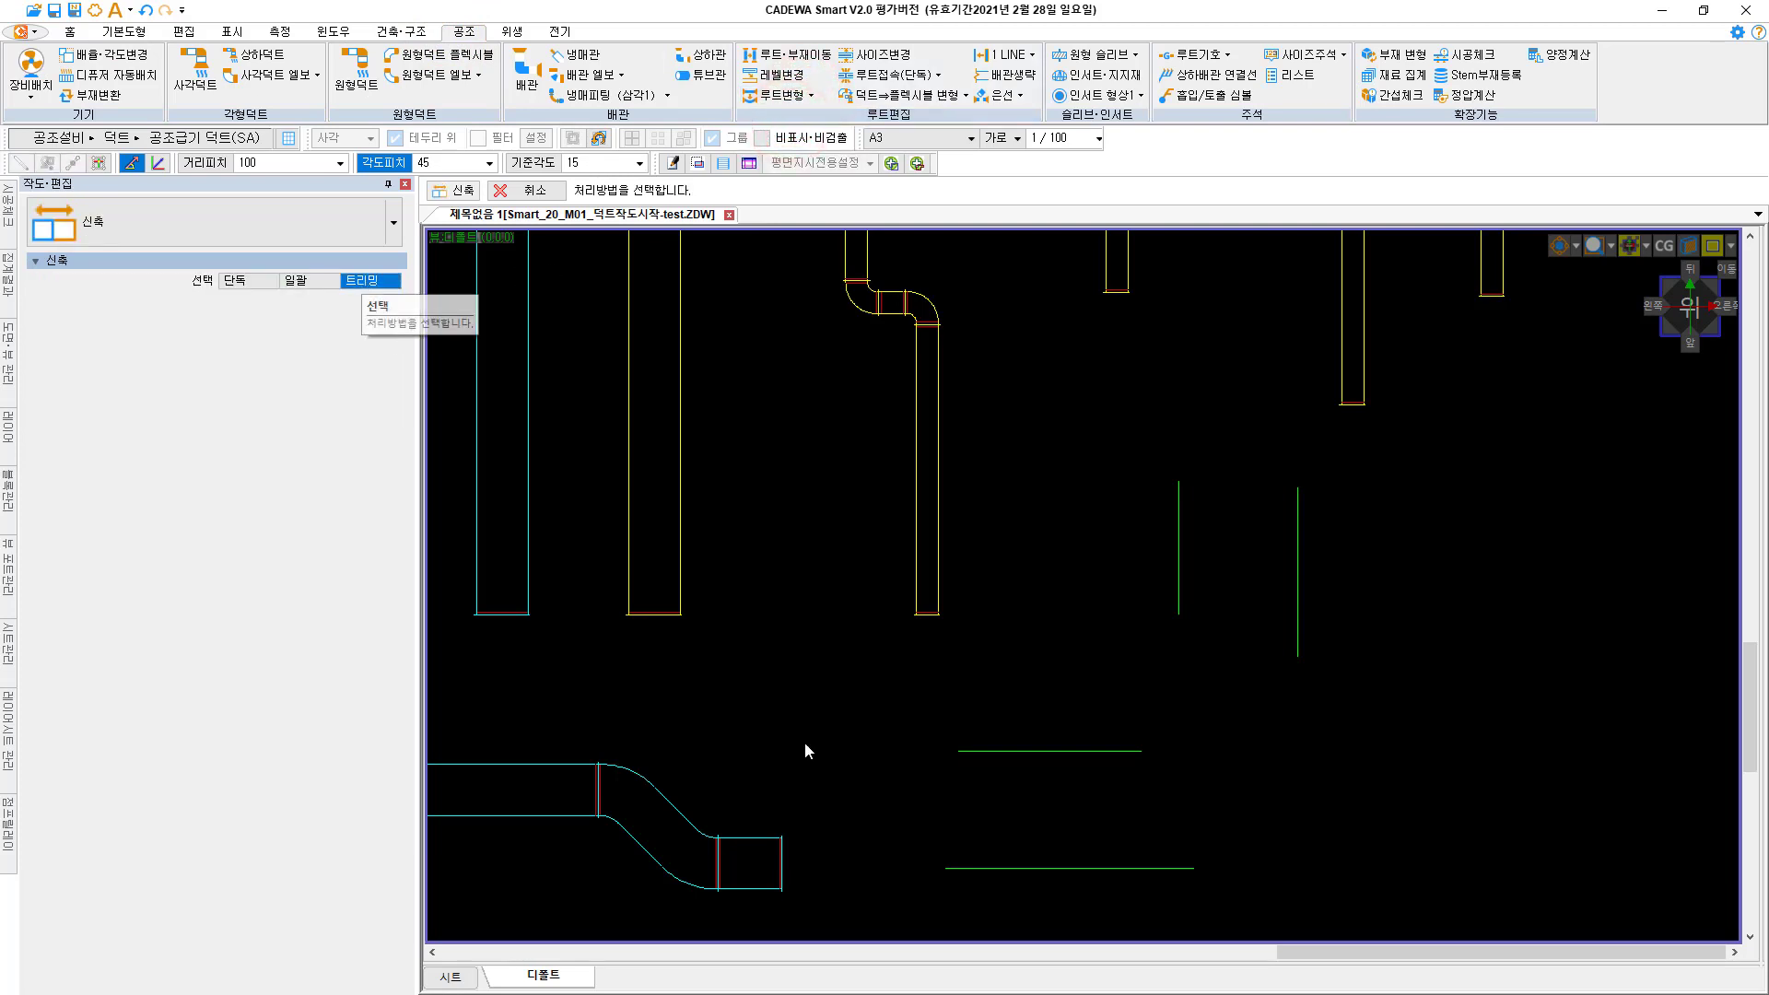
left_click(1066, 751)
left_click(1182, 574)
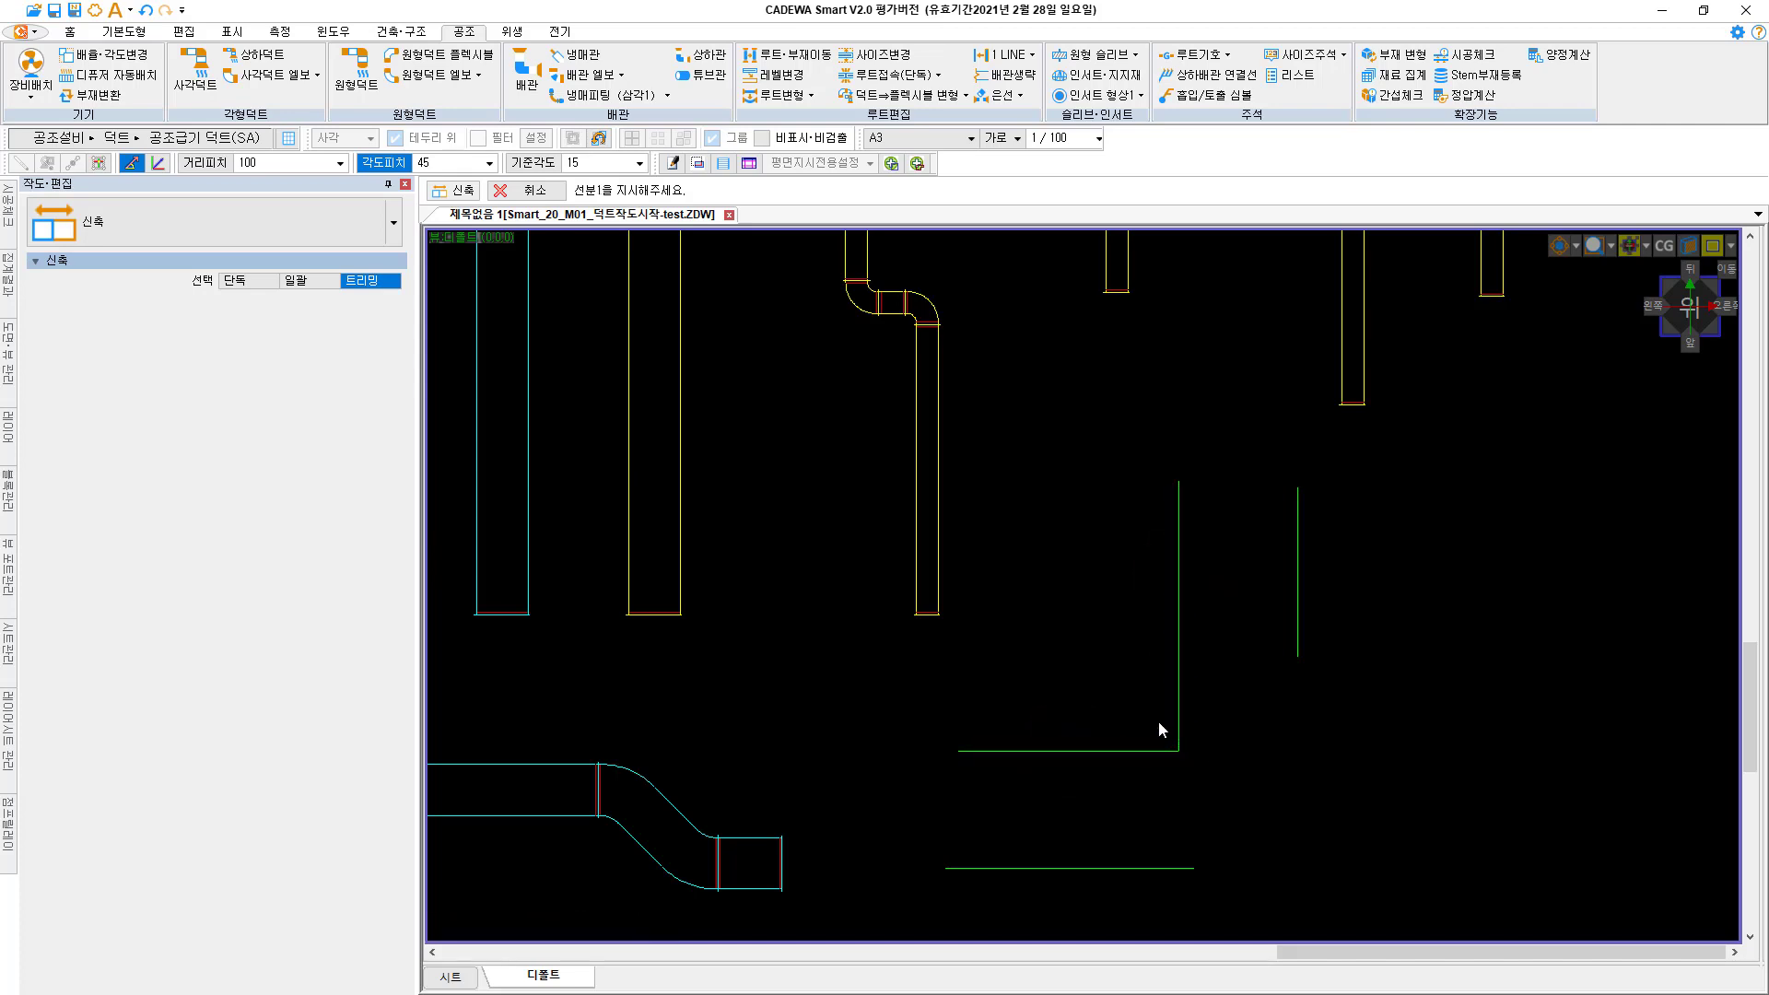
left_click(1133, 868)
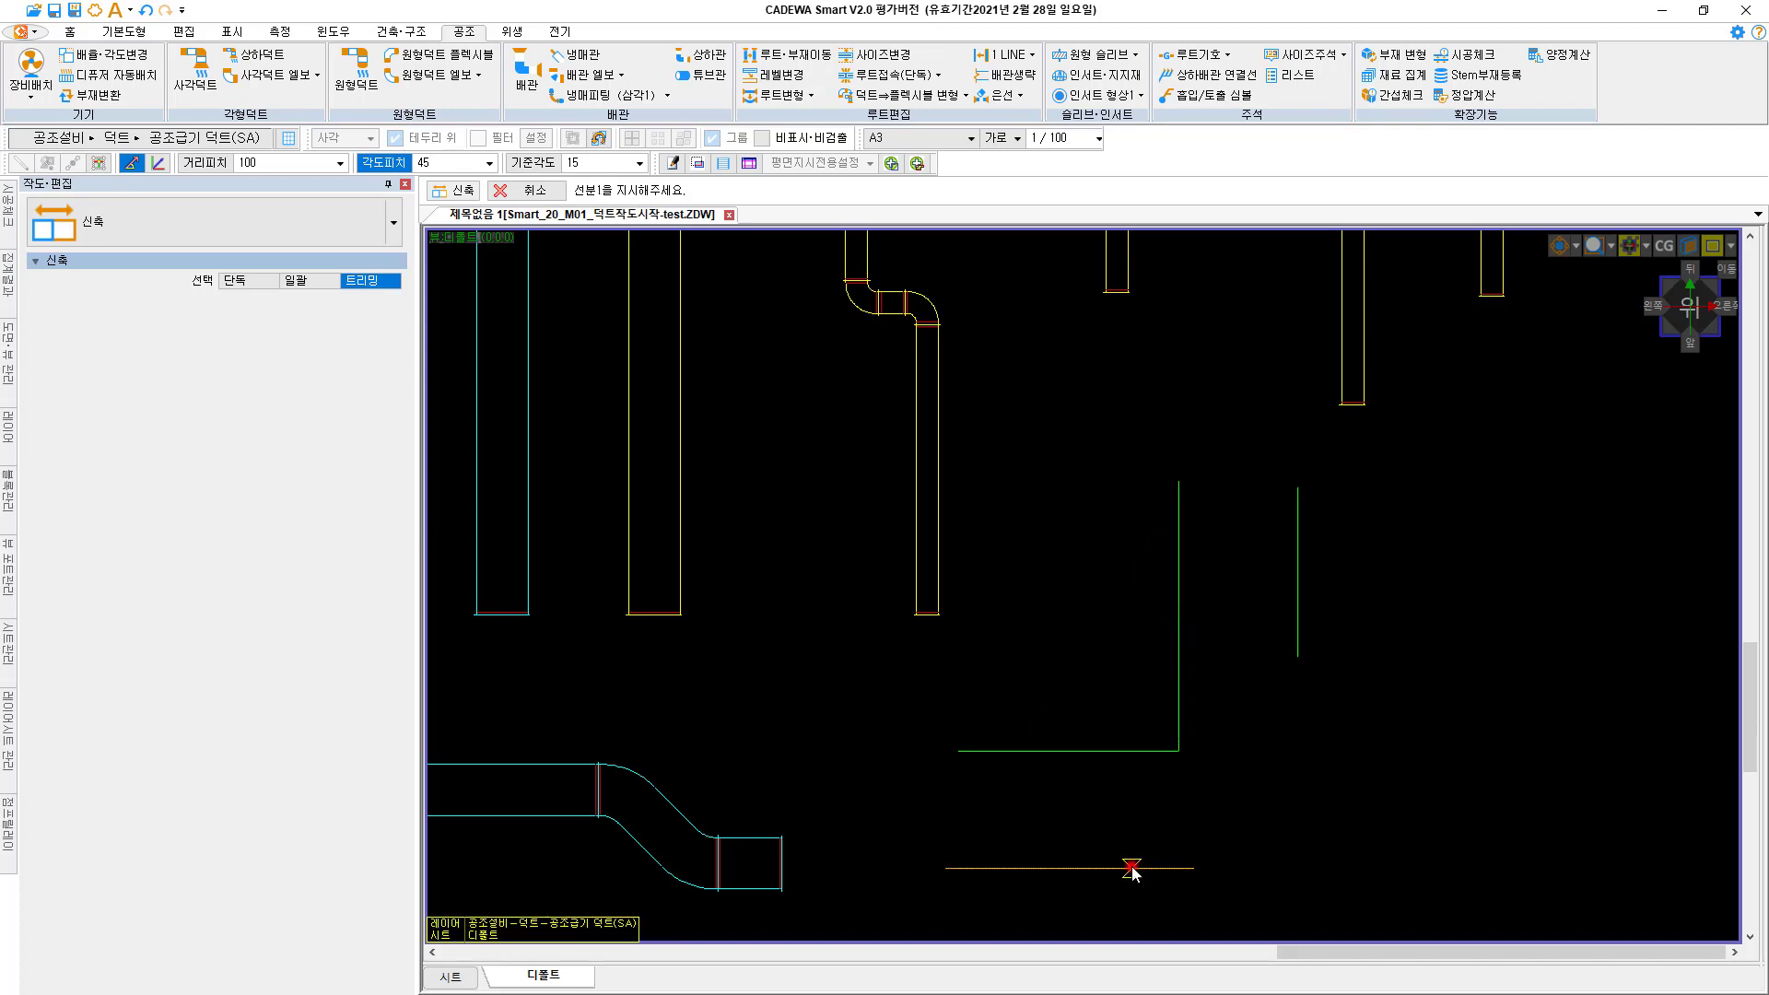
left_click(1297, 615)
Draw two separate 700 × 700 rectangular ducts (사각덕트) below the S-shaped duct: one horizontal and one vertical about 3,350 long, lower and further right
middle_click_drag(767, 824, 967, 712)
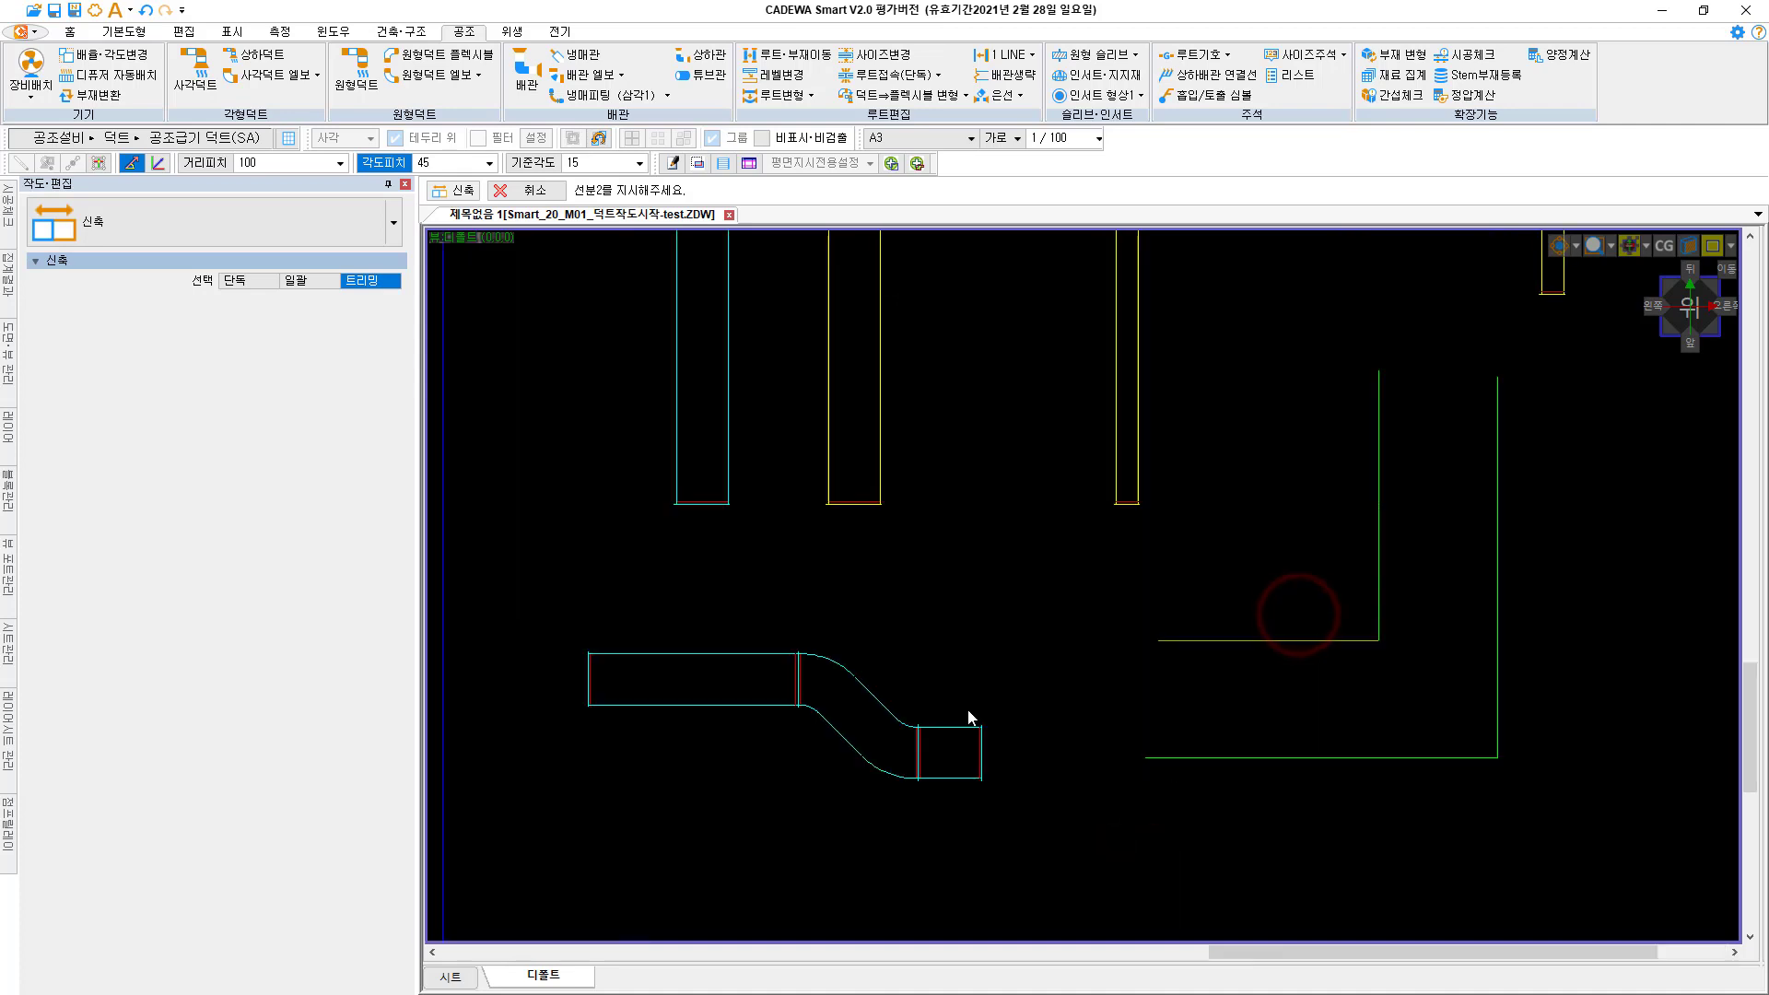
scroll(999, 664, "down", 1)
left_click(204, 85)
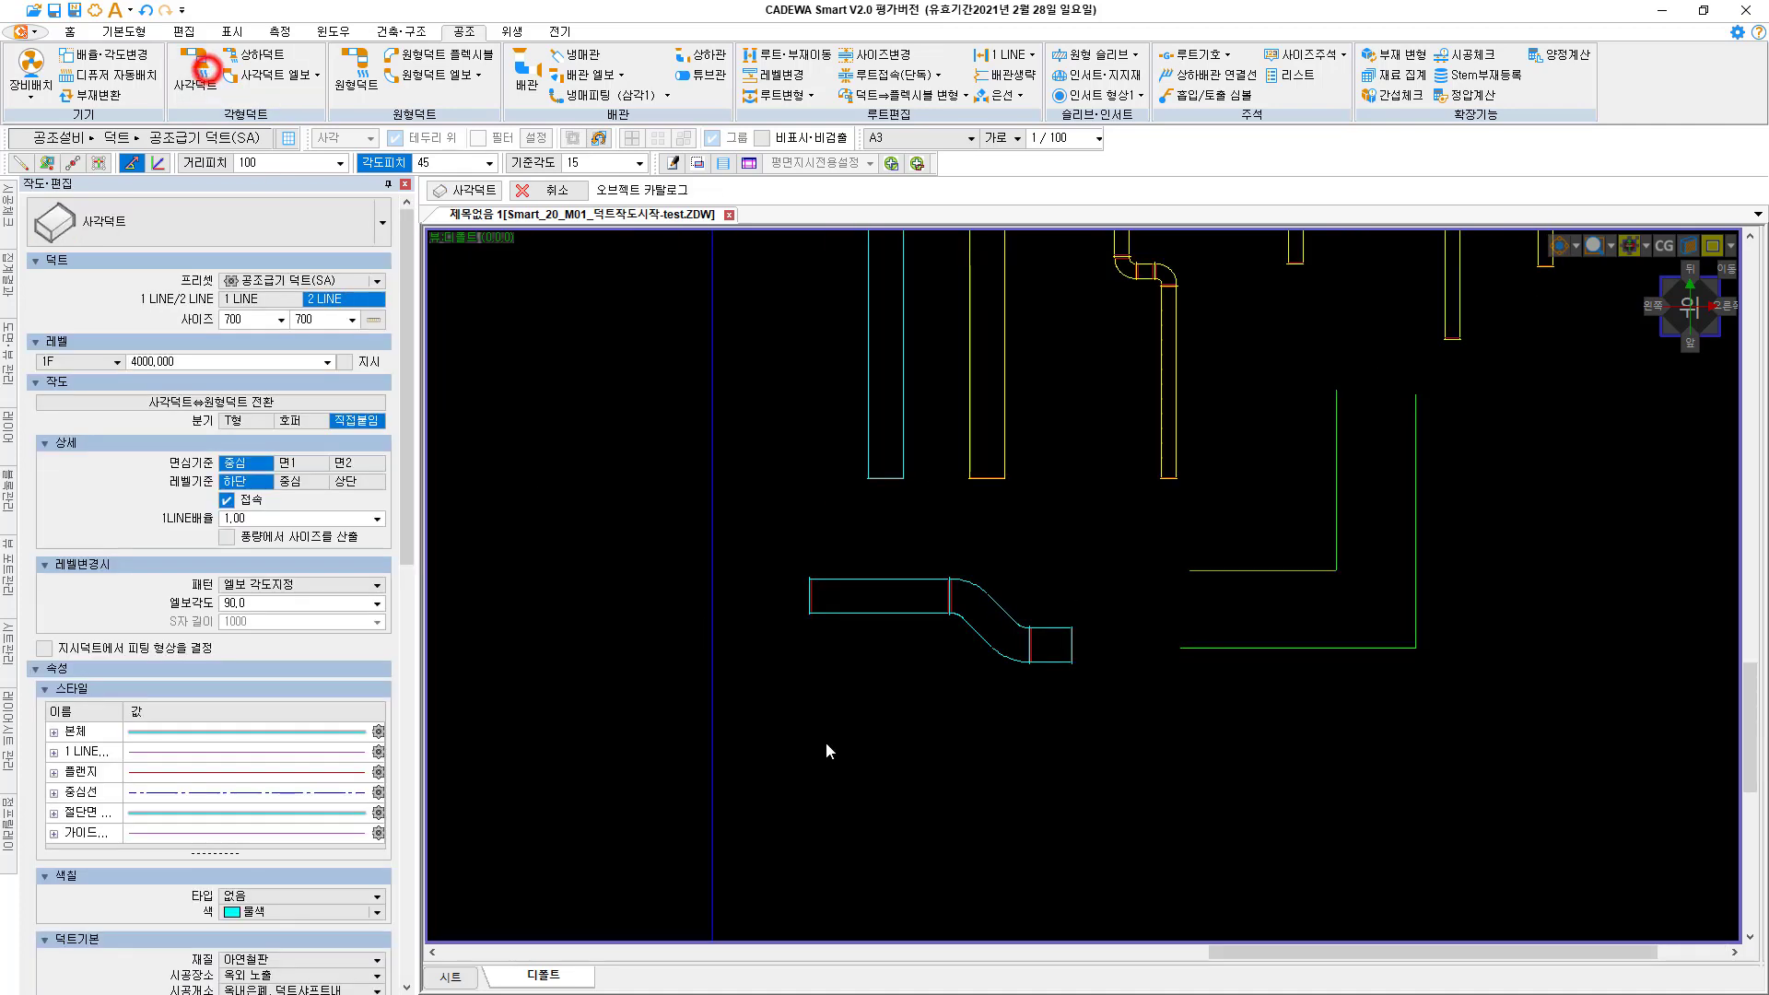
left_click(947, 787)
left_click(1154, 812)
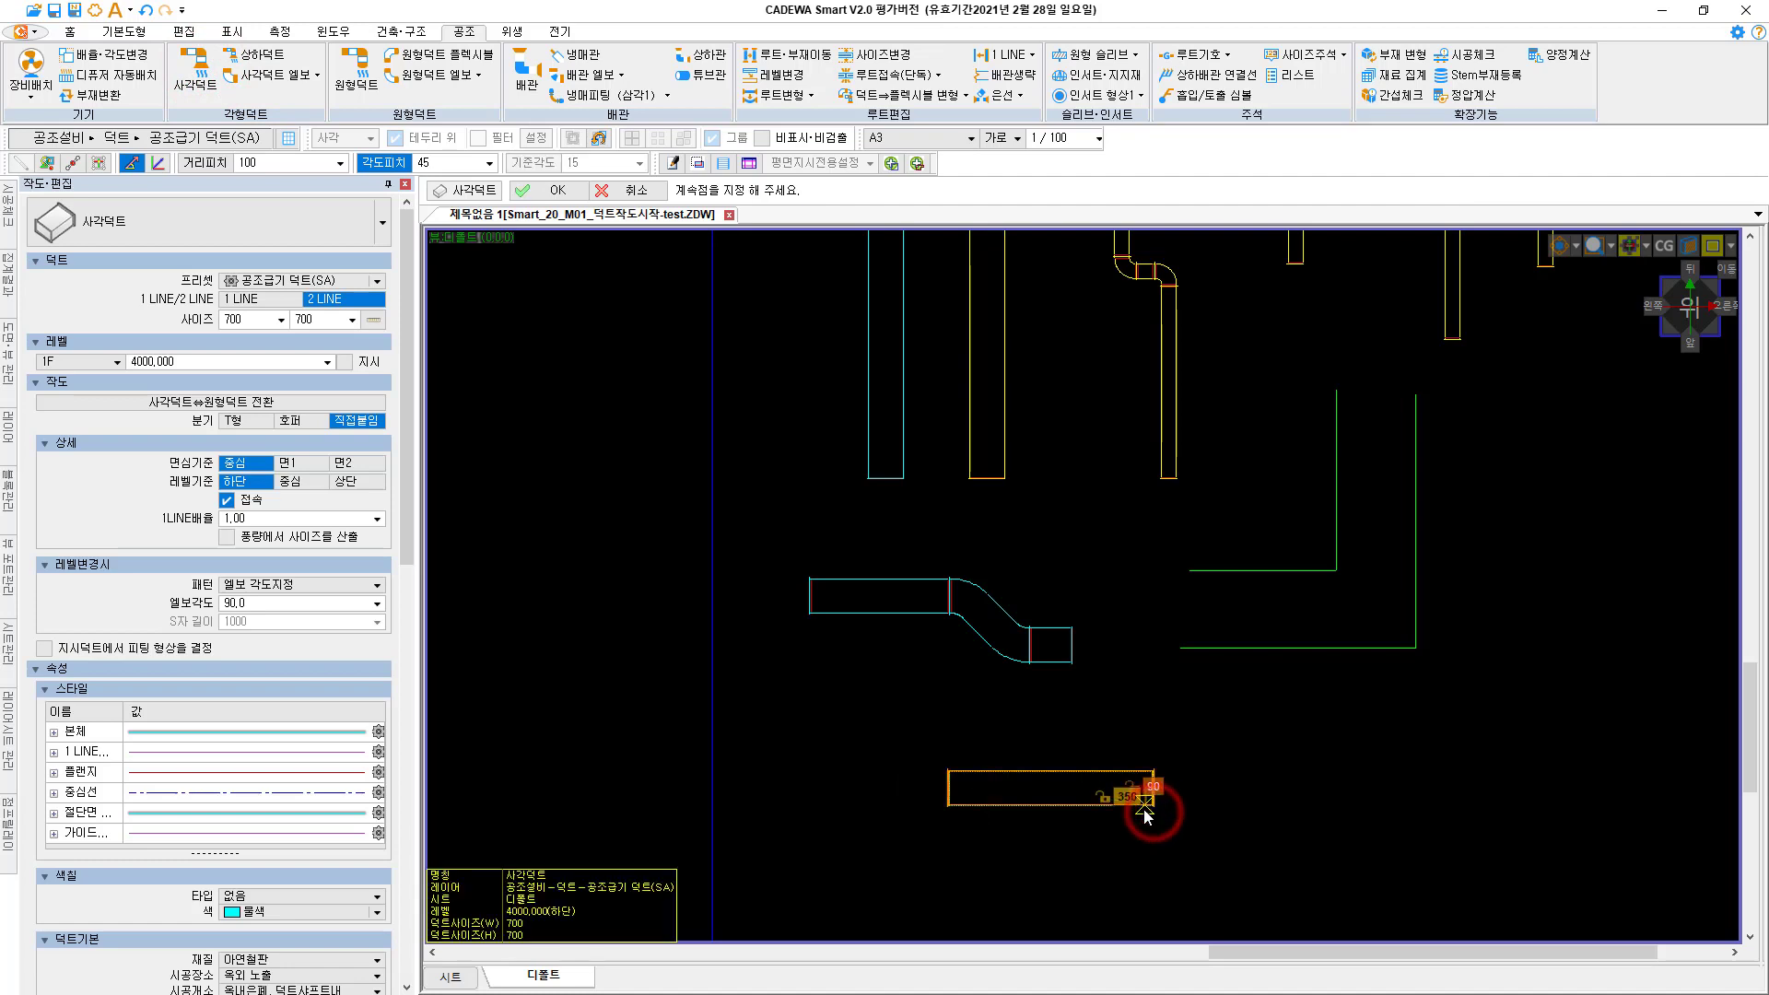
right_click(1151, 811)
middle_click_drag(1157, 782, 1045, 583)
left_click(1126, 858)
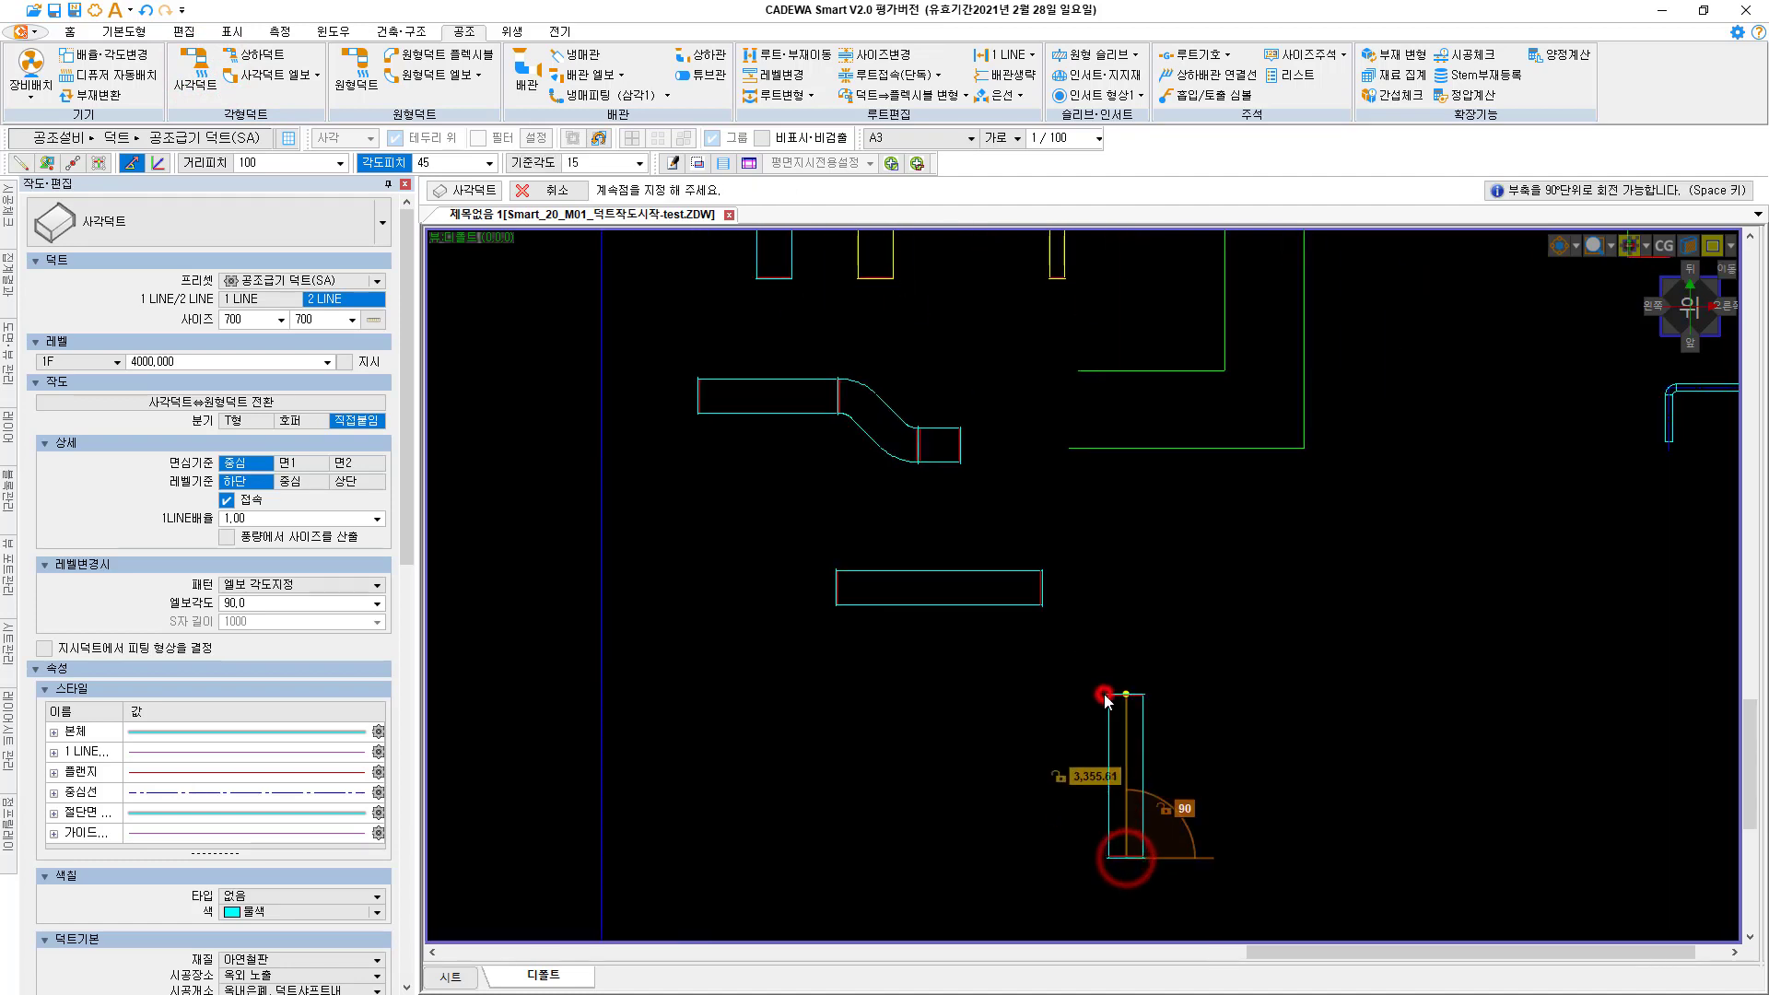
left_click(1105, 696)
right_click(1110, 630)
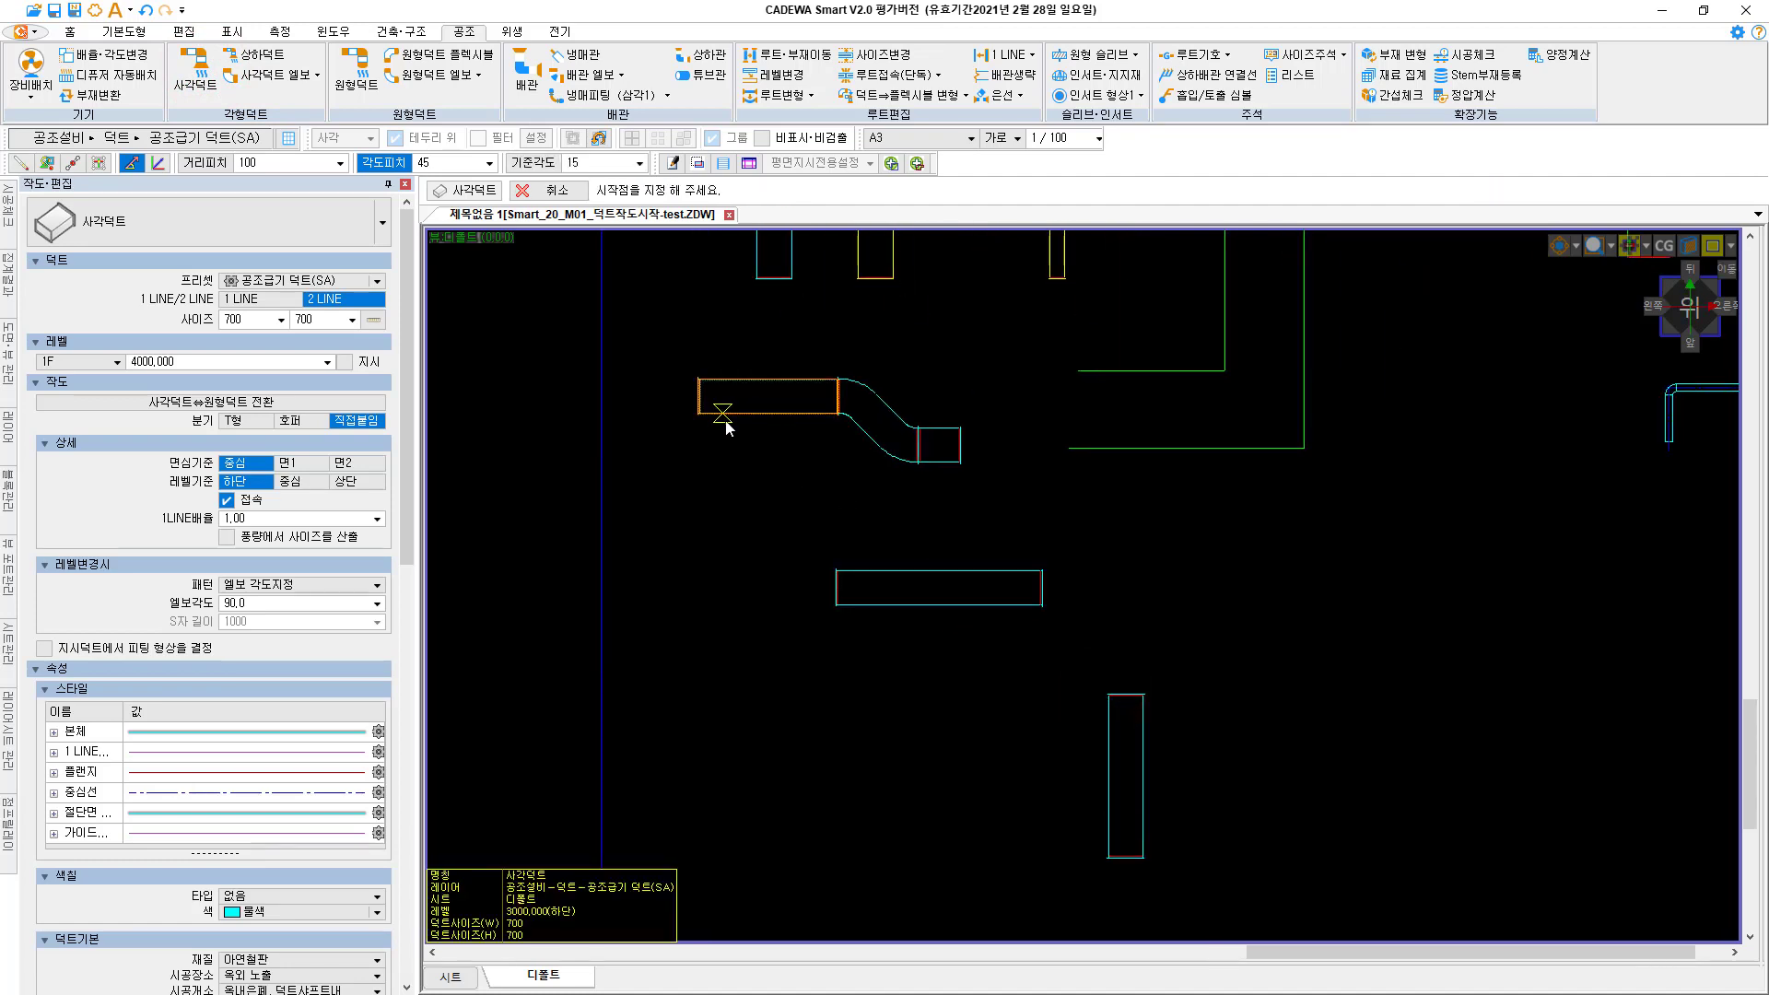
Join the new horizontal and vertical ducts at their corner with a rectangular elbow, with 신축 in trimming mode (트리밍)
left_click(792, 95)
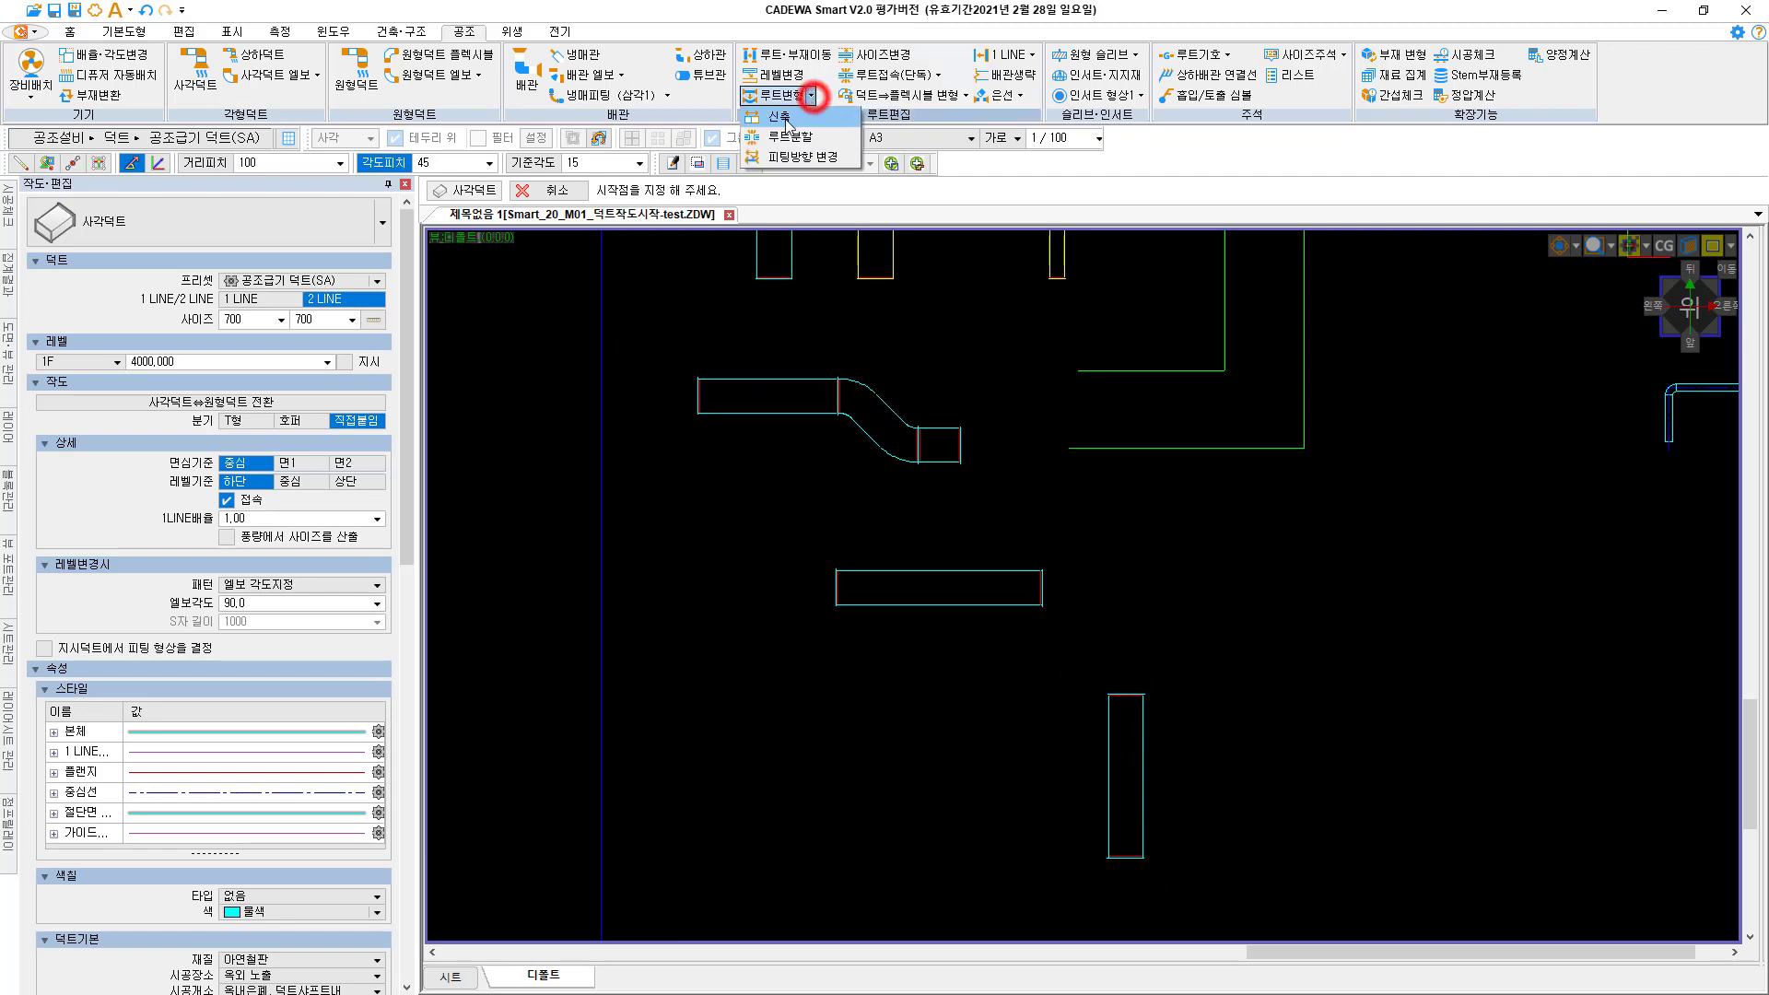
left_click(785, 118)
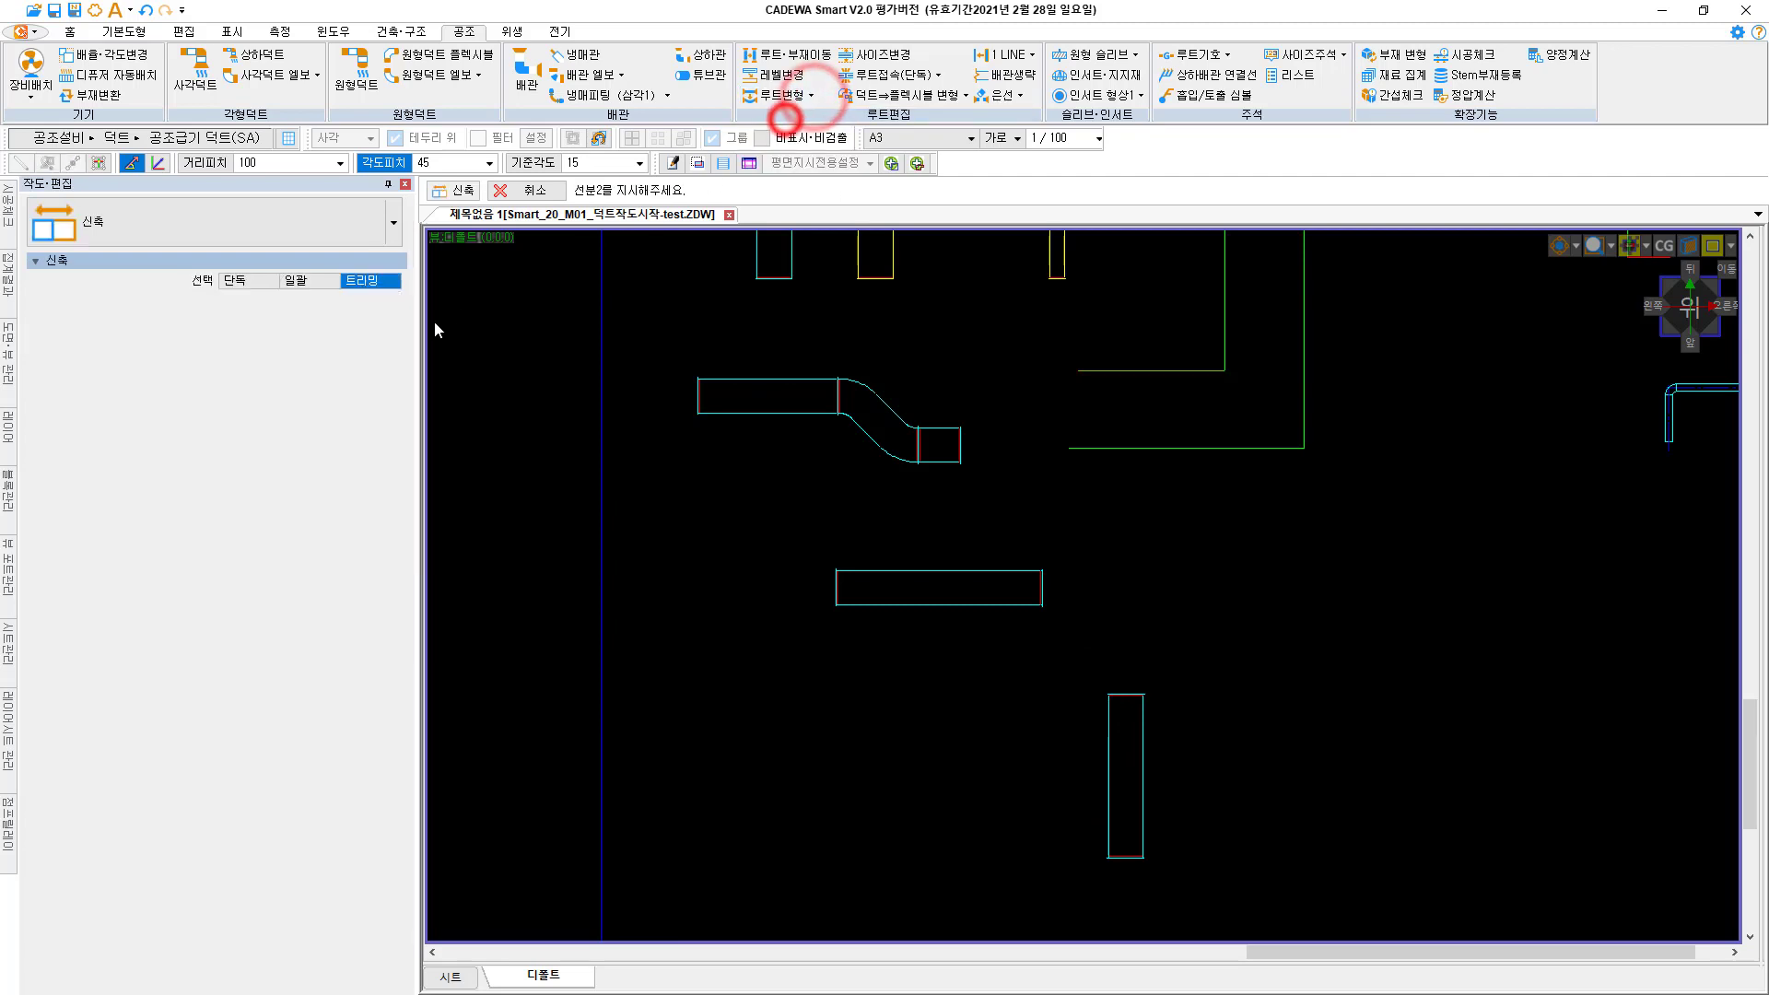
left_click(982, 603)
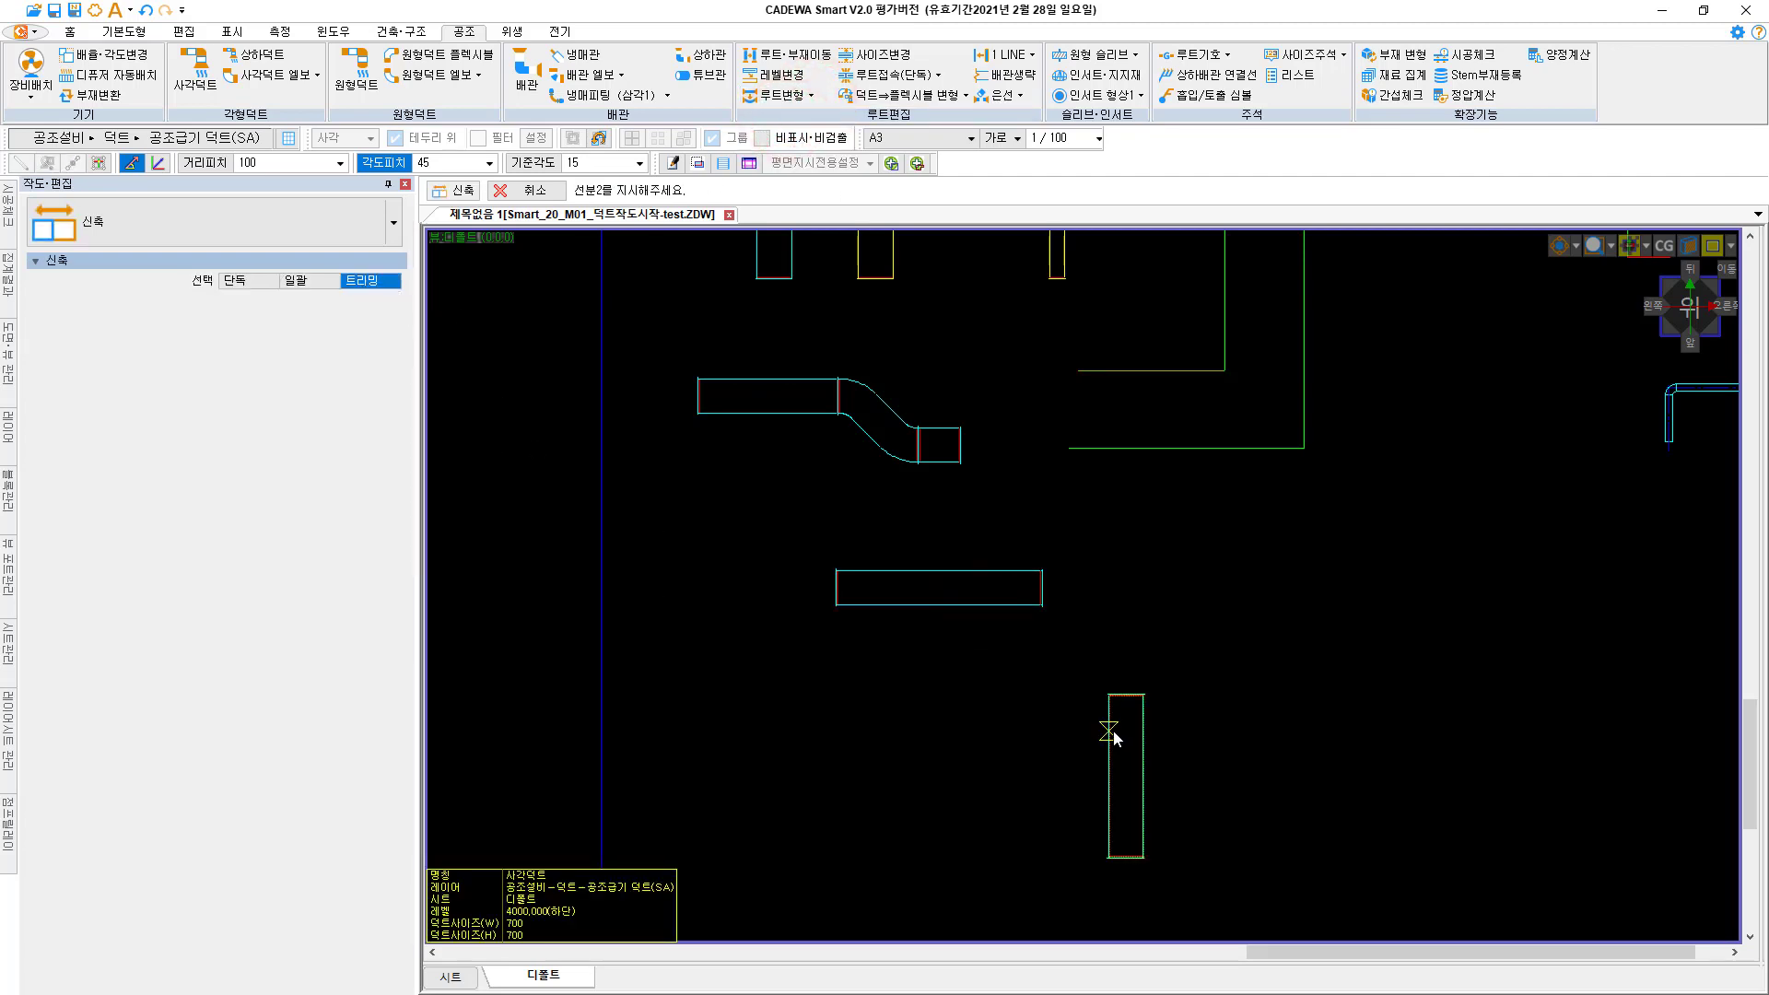
left_click(1113, 730)
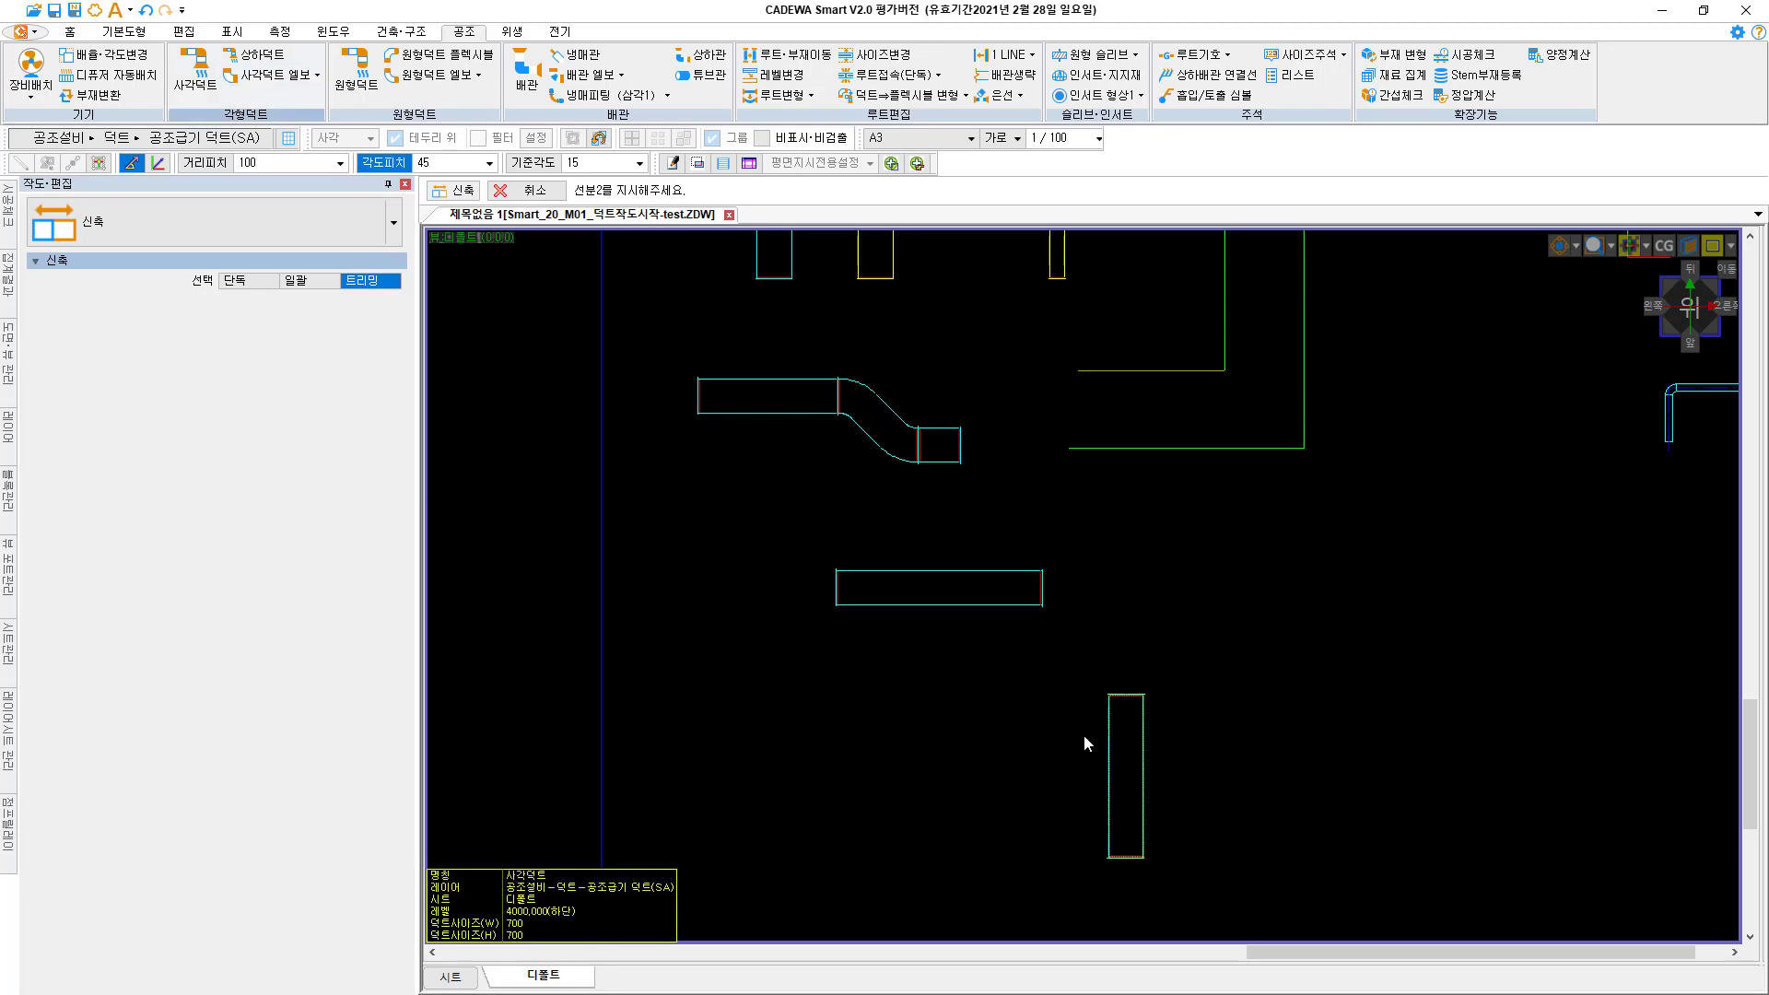
left_click(273, 75)
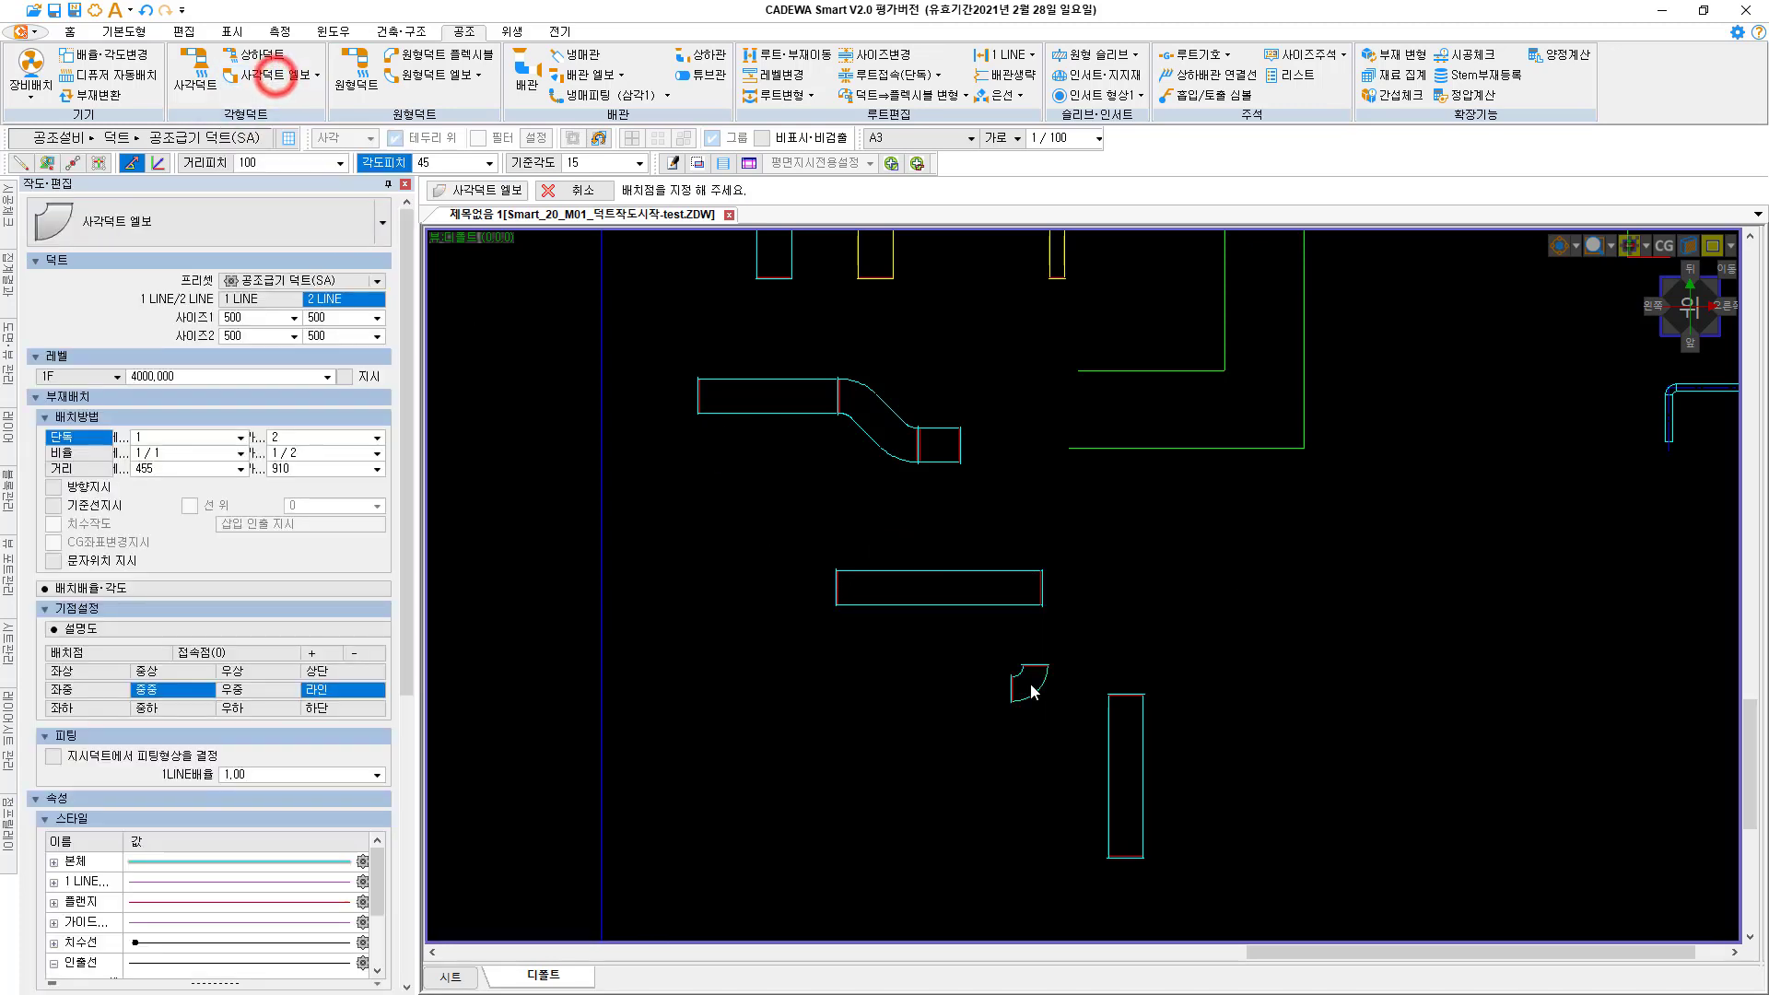
left_click(1126, 756)
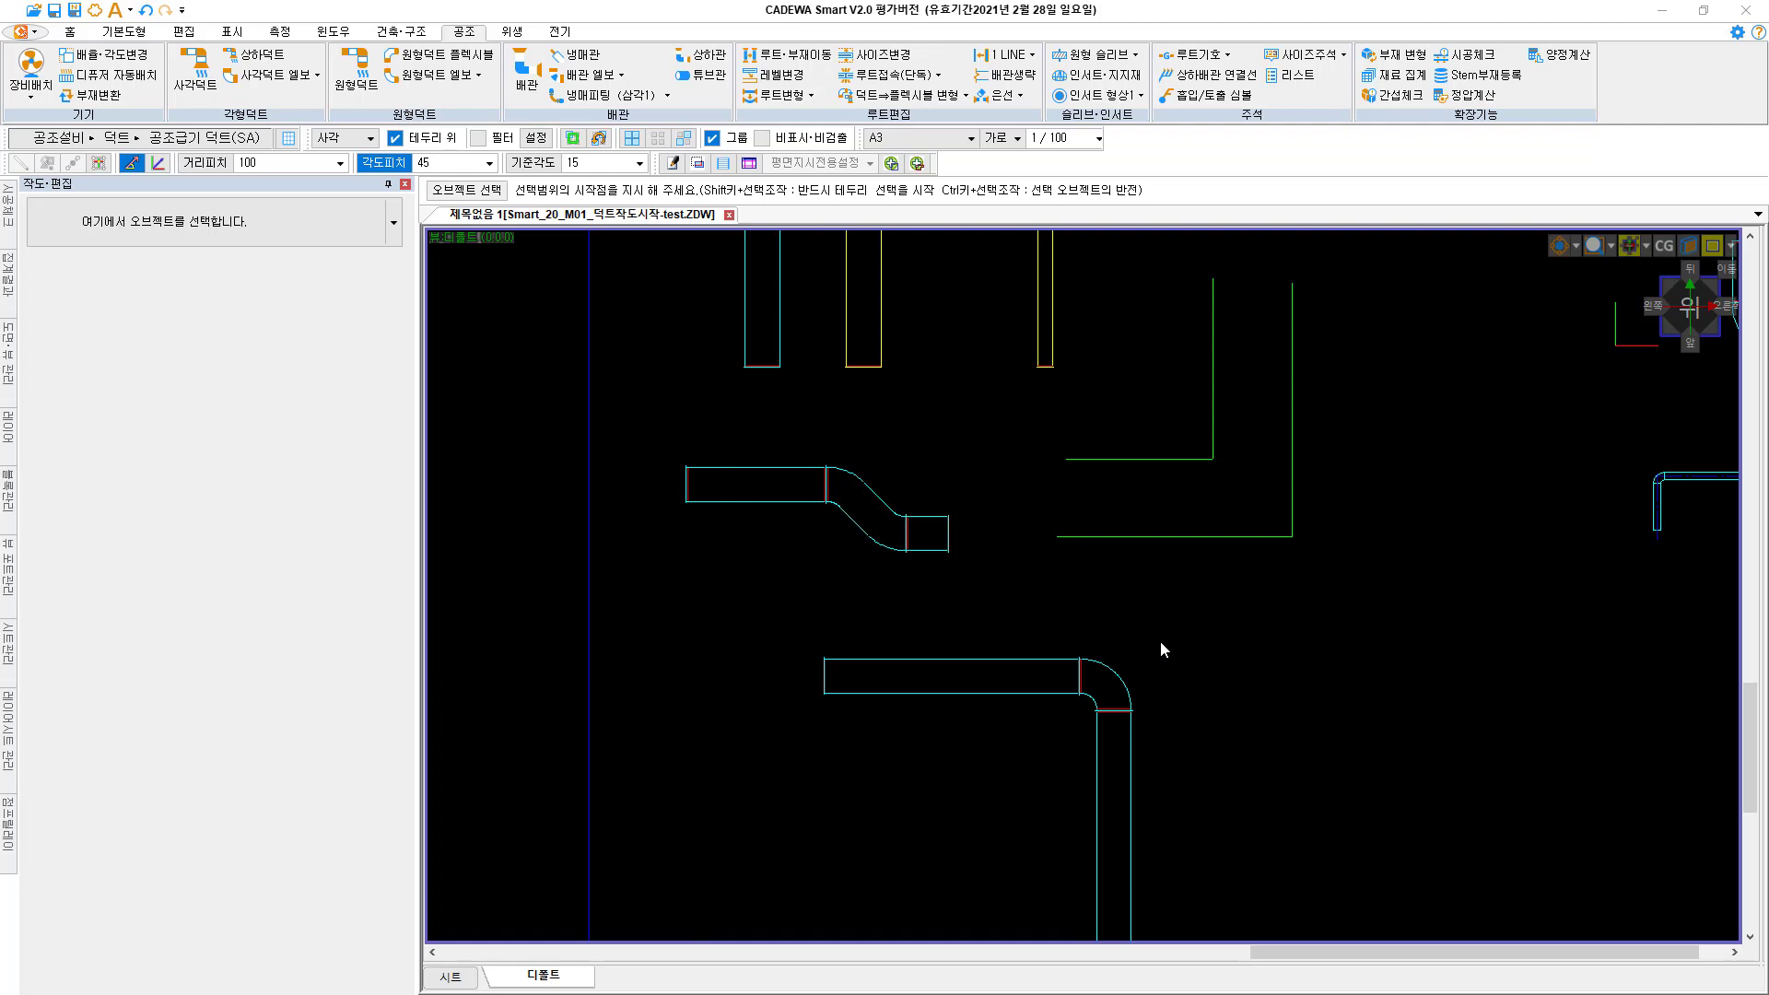
Set the curvature coefficient (곡률 계수) of the elbow between the two joined ducts to 0.3
left_click(1117, 677)
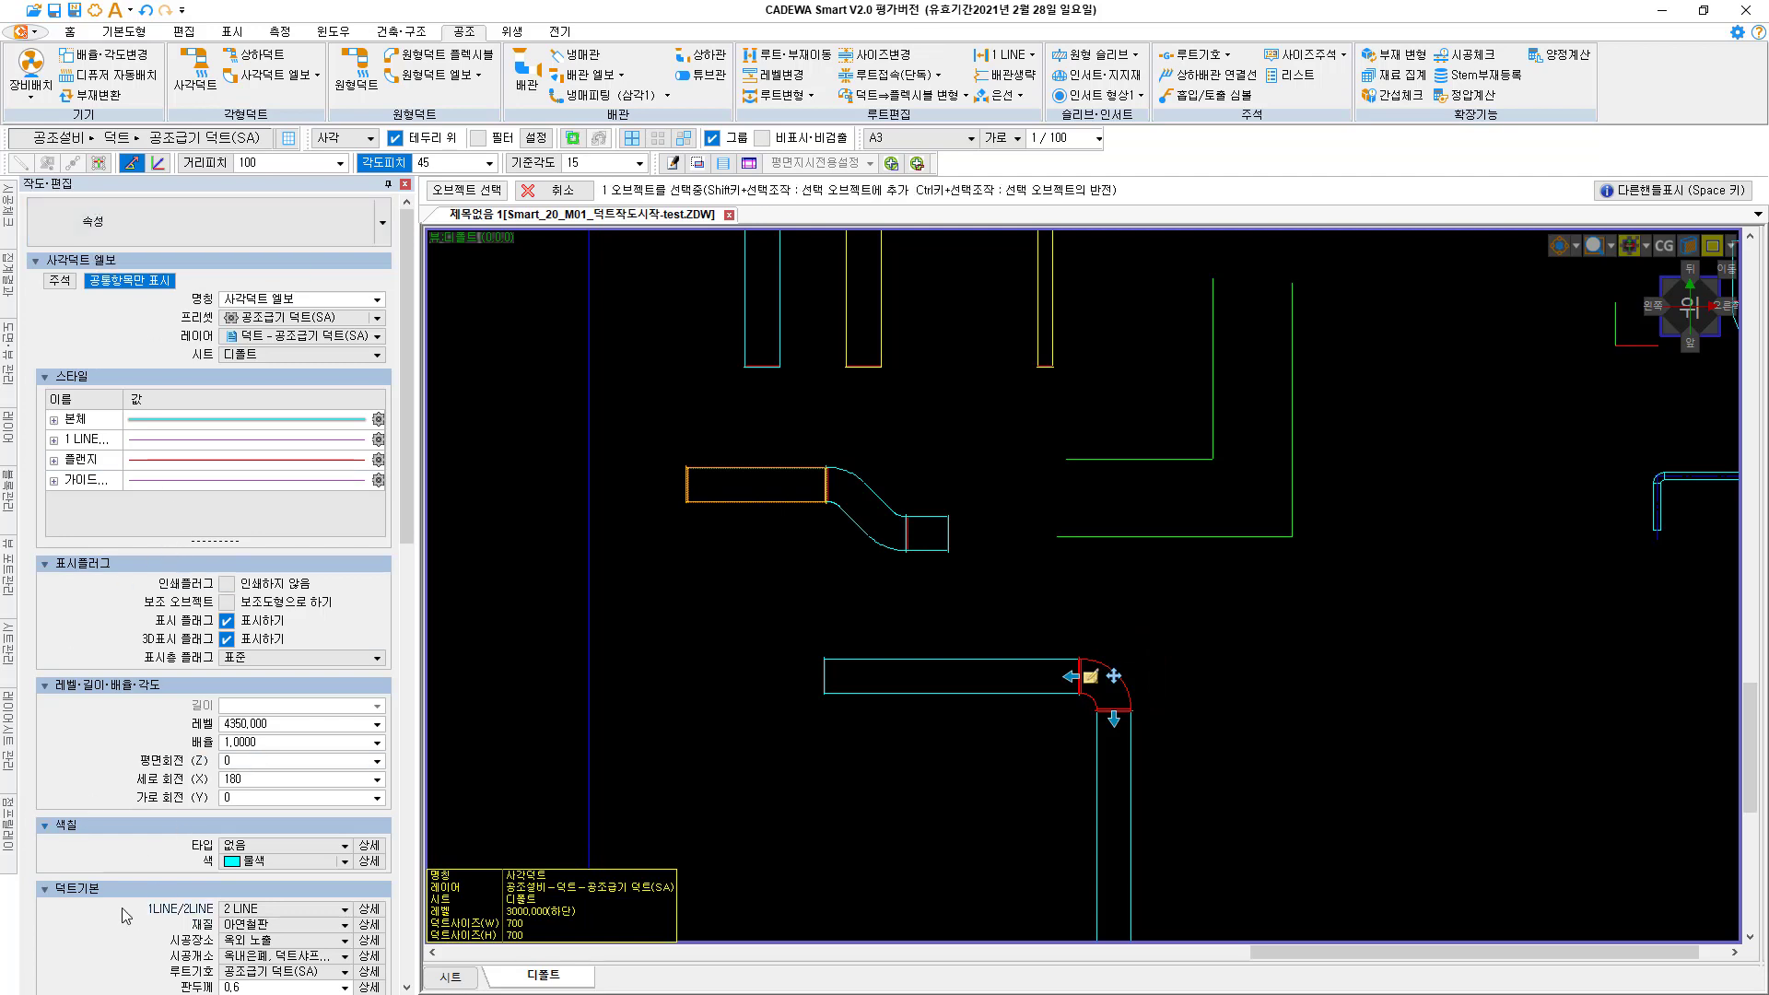
left_click_drag(411, 517, 427, 798)
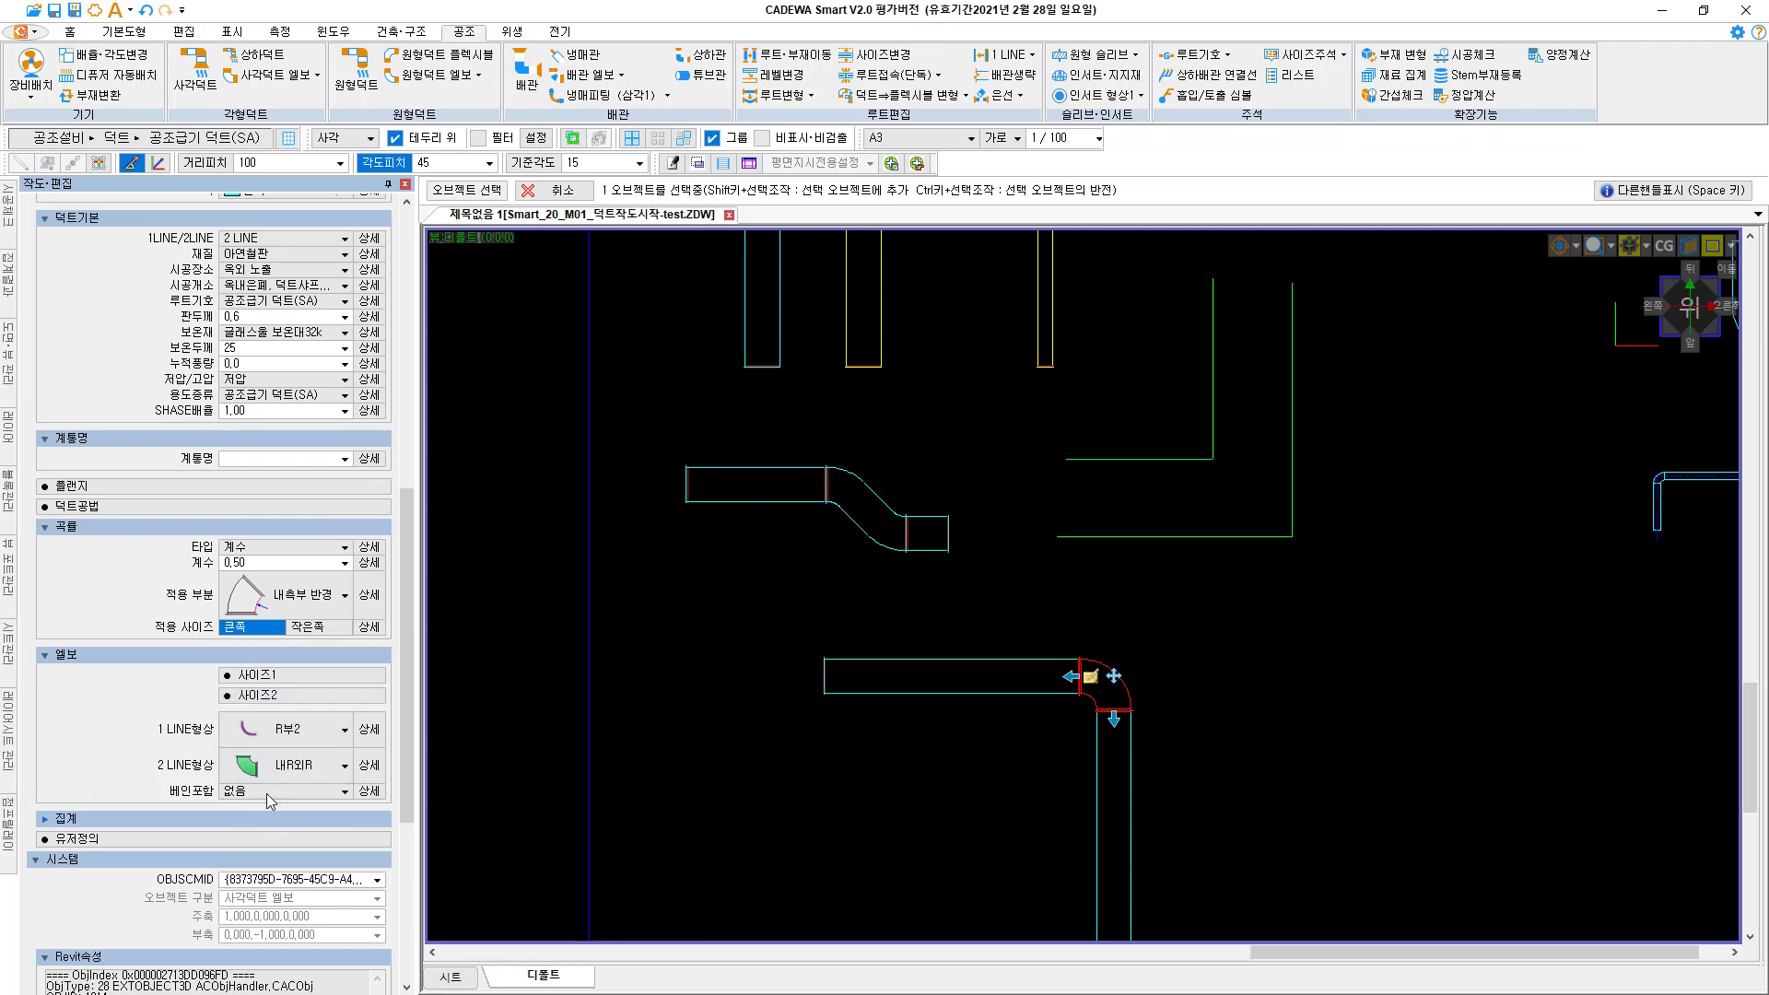
left_click(260, 562)
type("0.3")
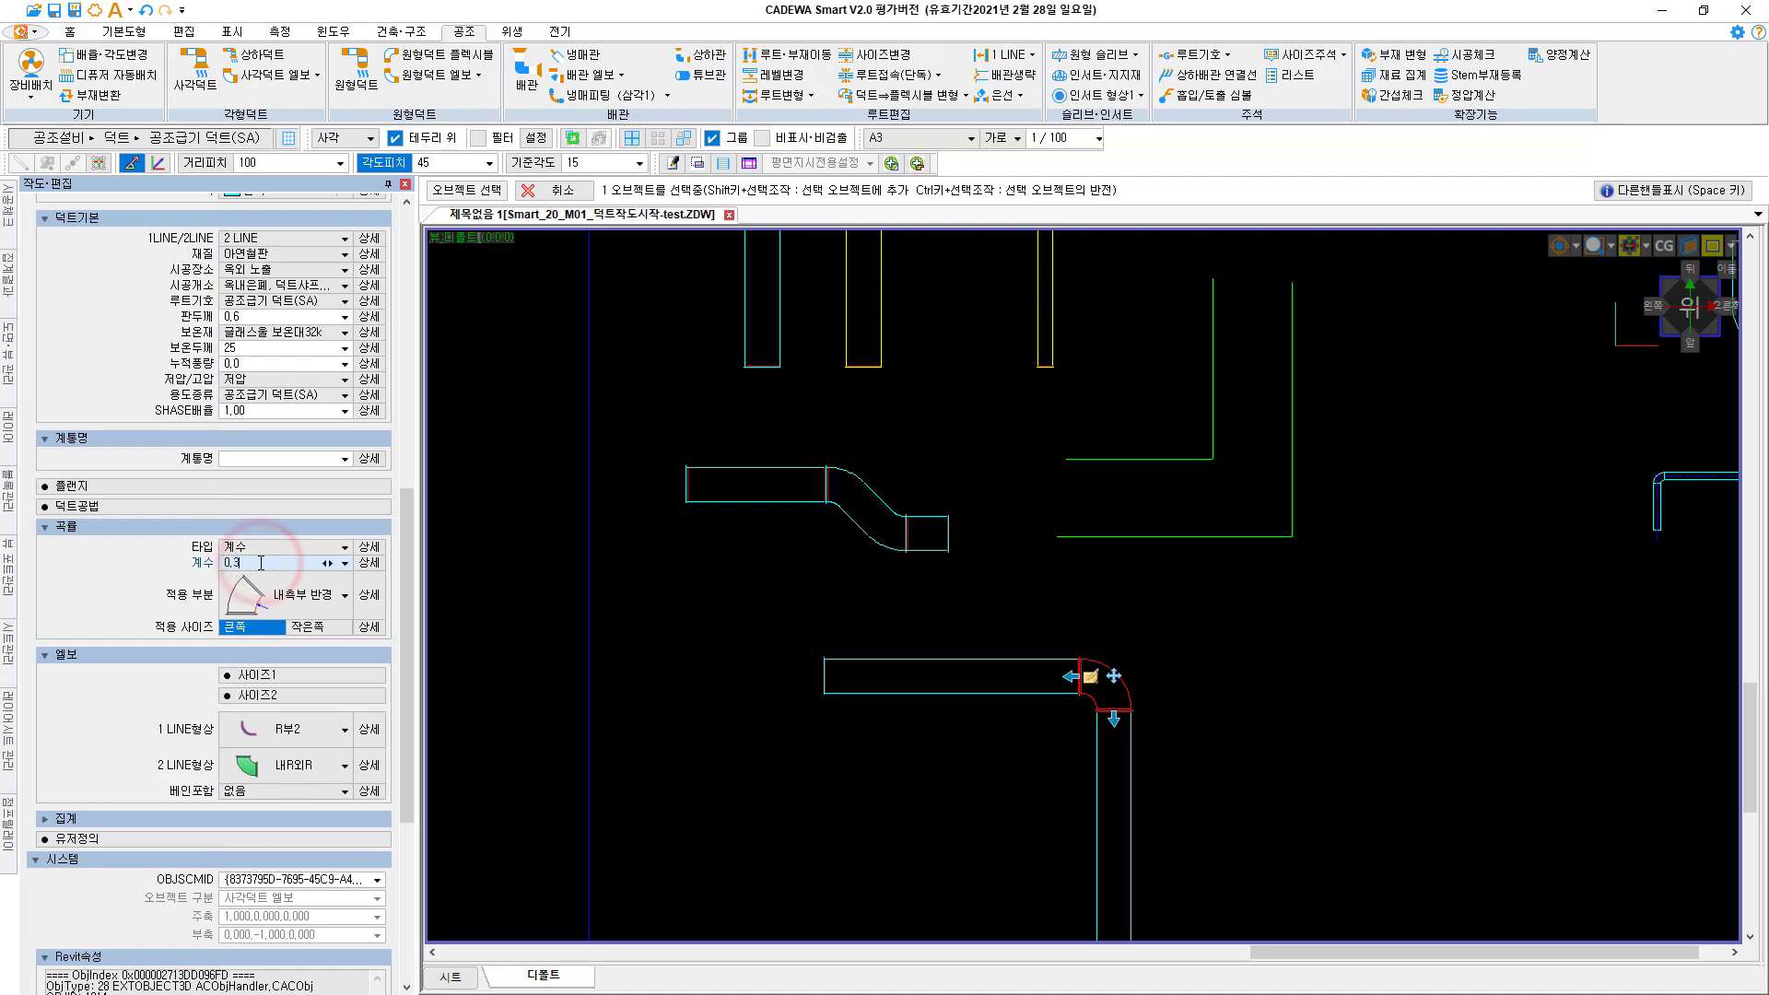
key("Return")
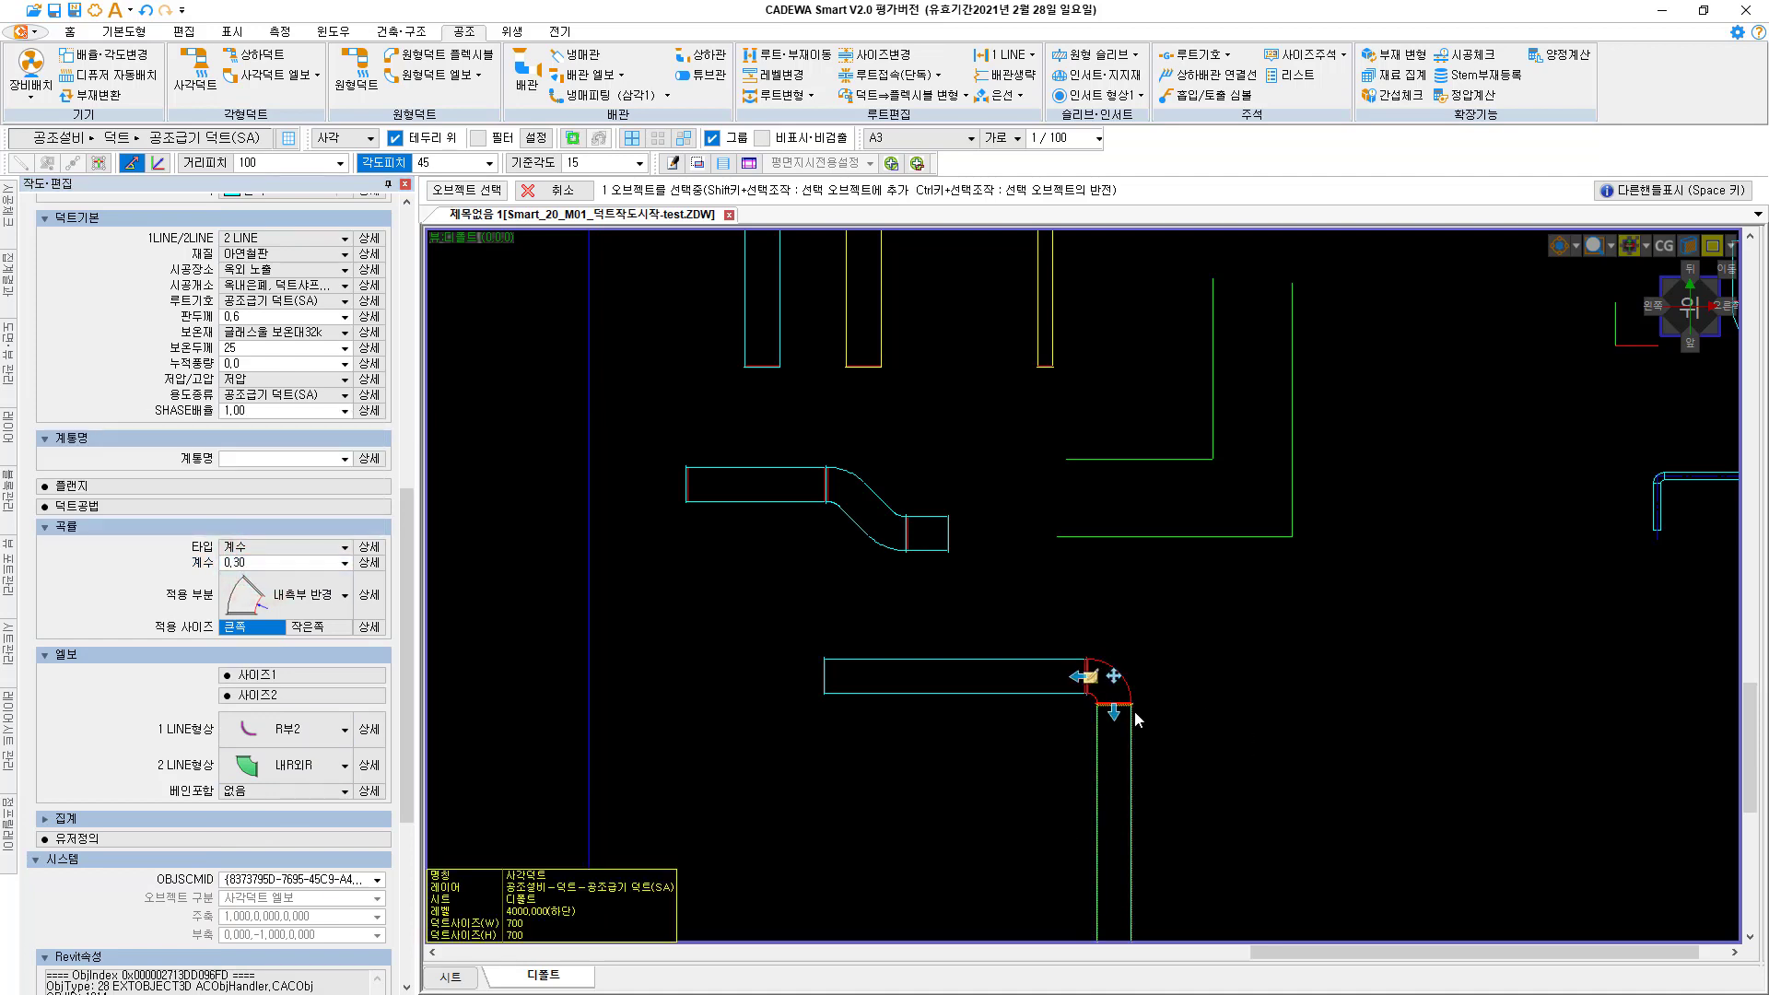
Set the elbow's curvature coefficient to 1.5
scroll(1138, 719, "up", 5)
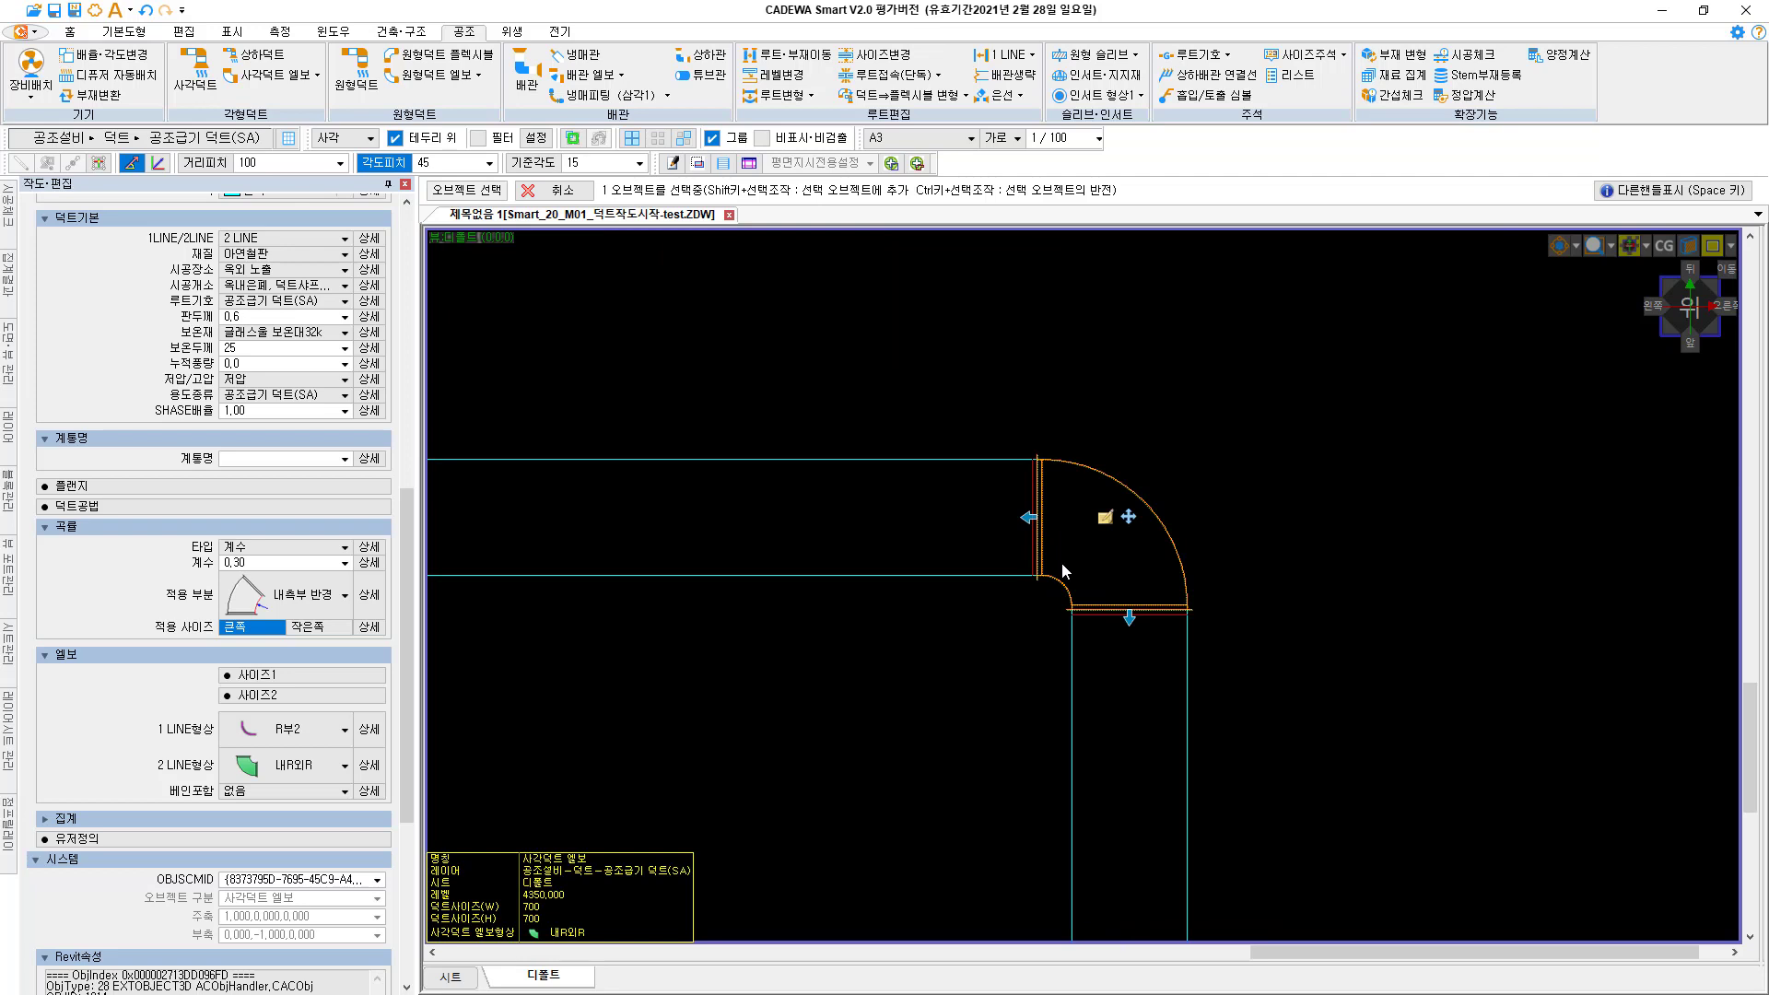
left_click(256, 562)
type("1")
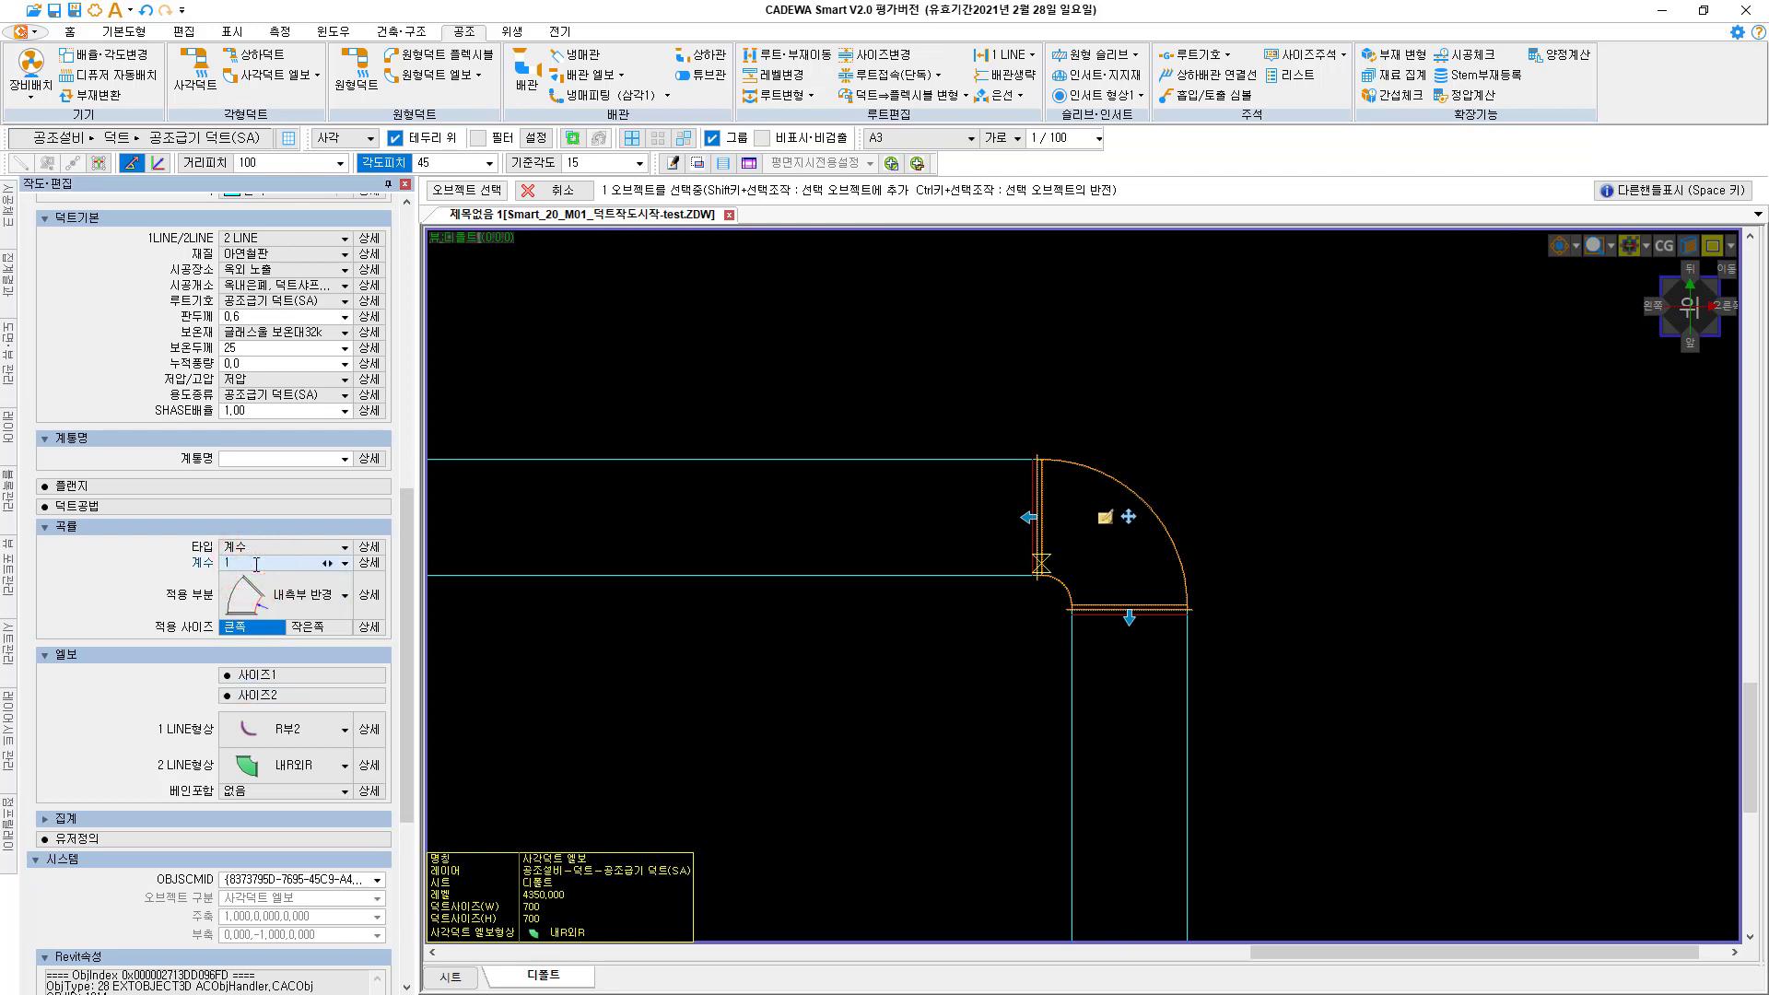
type(".5")
key("Return")
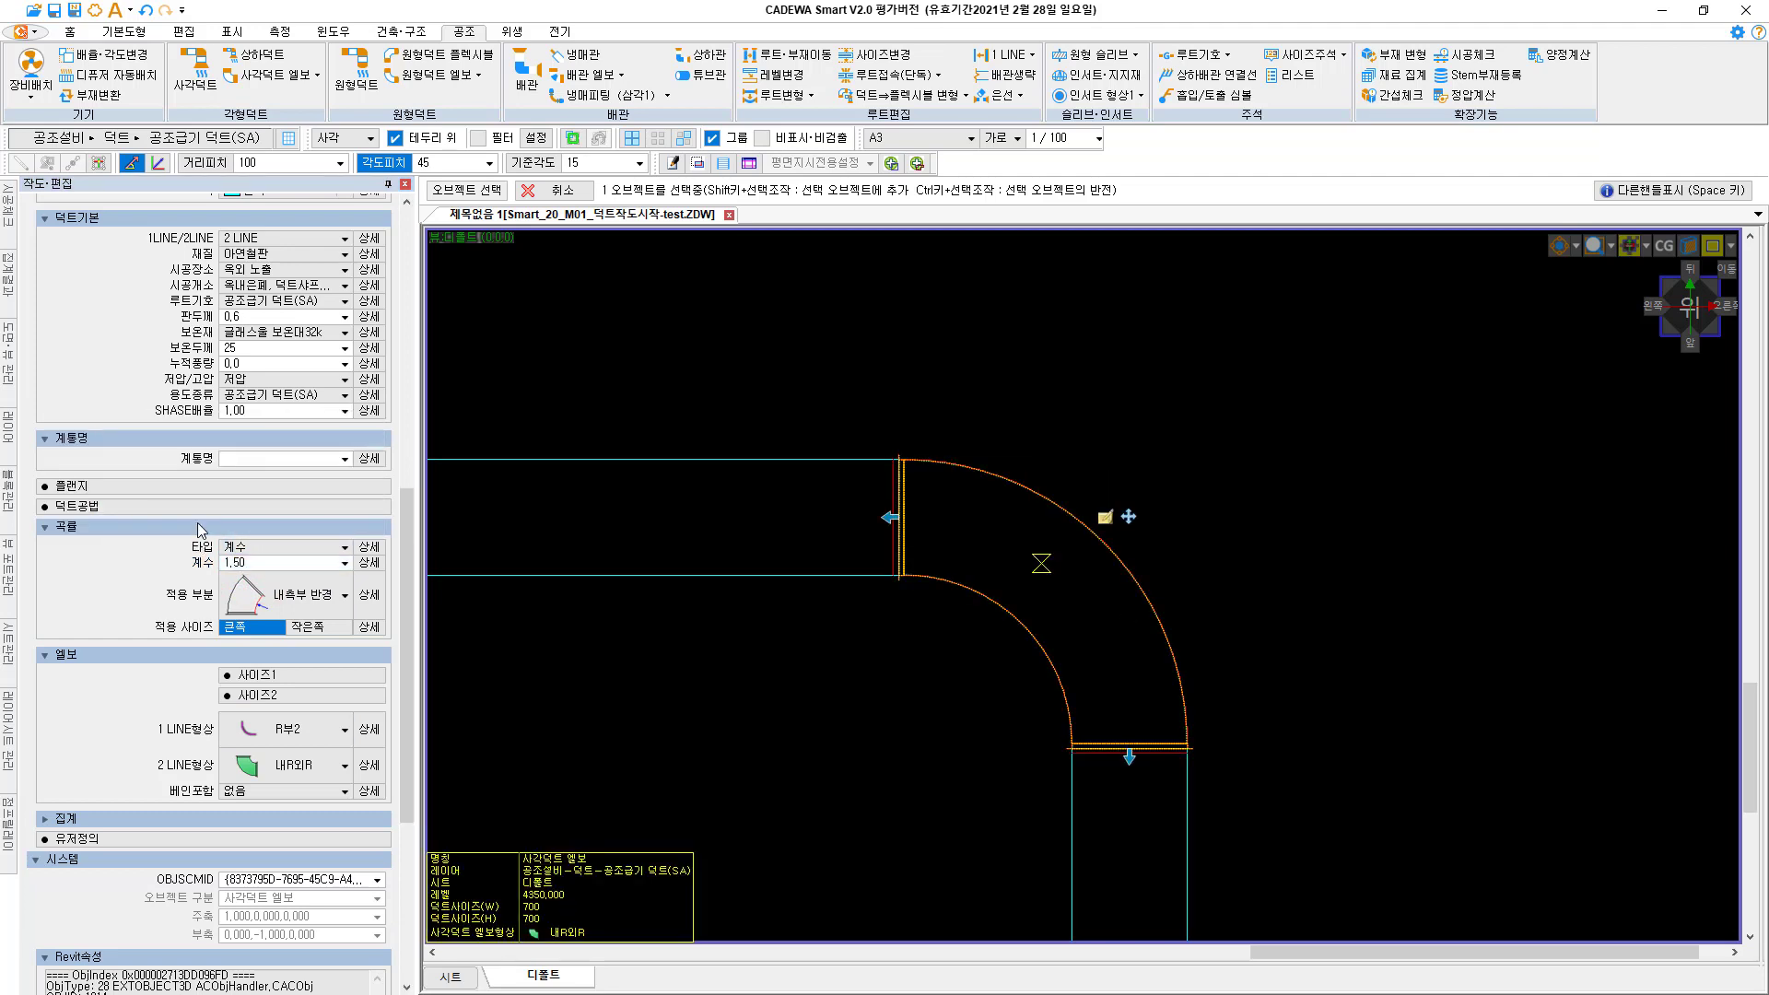
Set the elbow's curvature coefficient to 1
left_click(257, 559)
type("1")
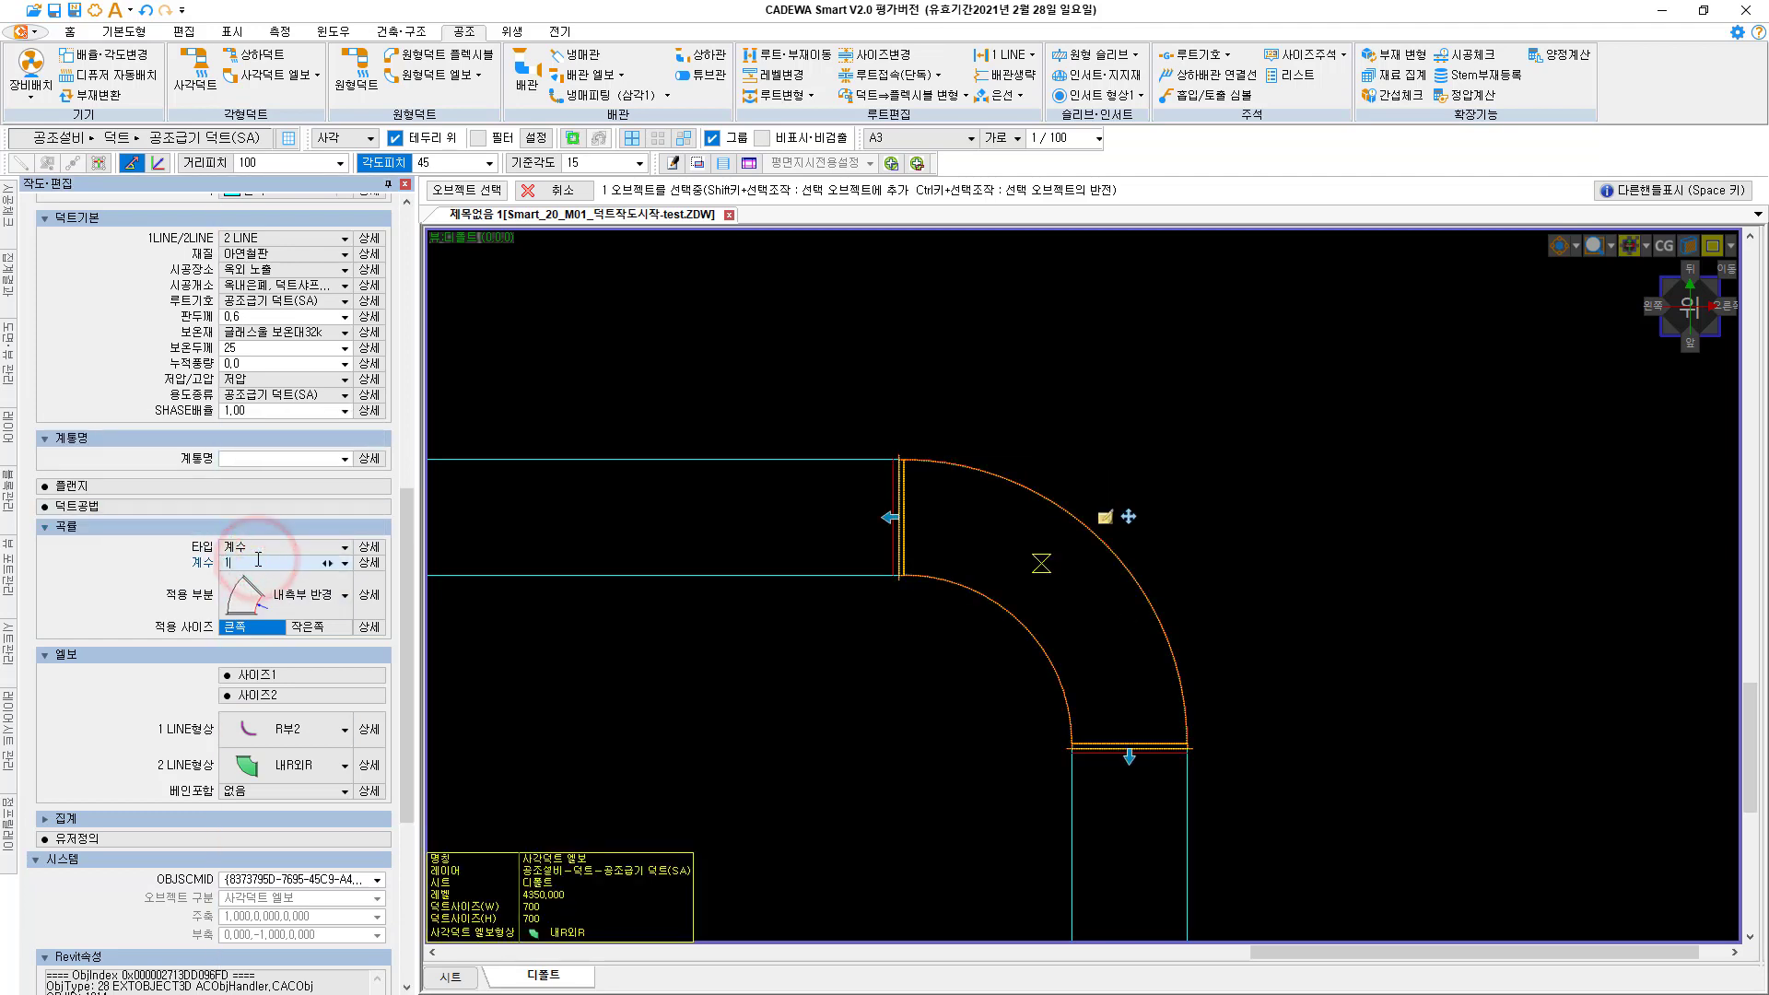
key("Return")
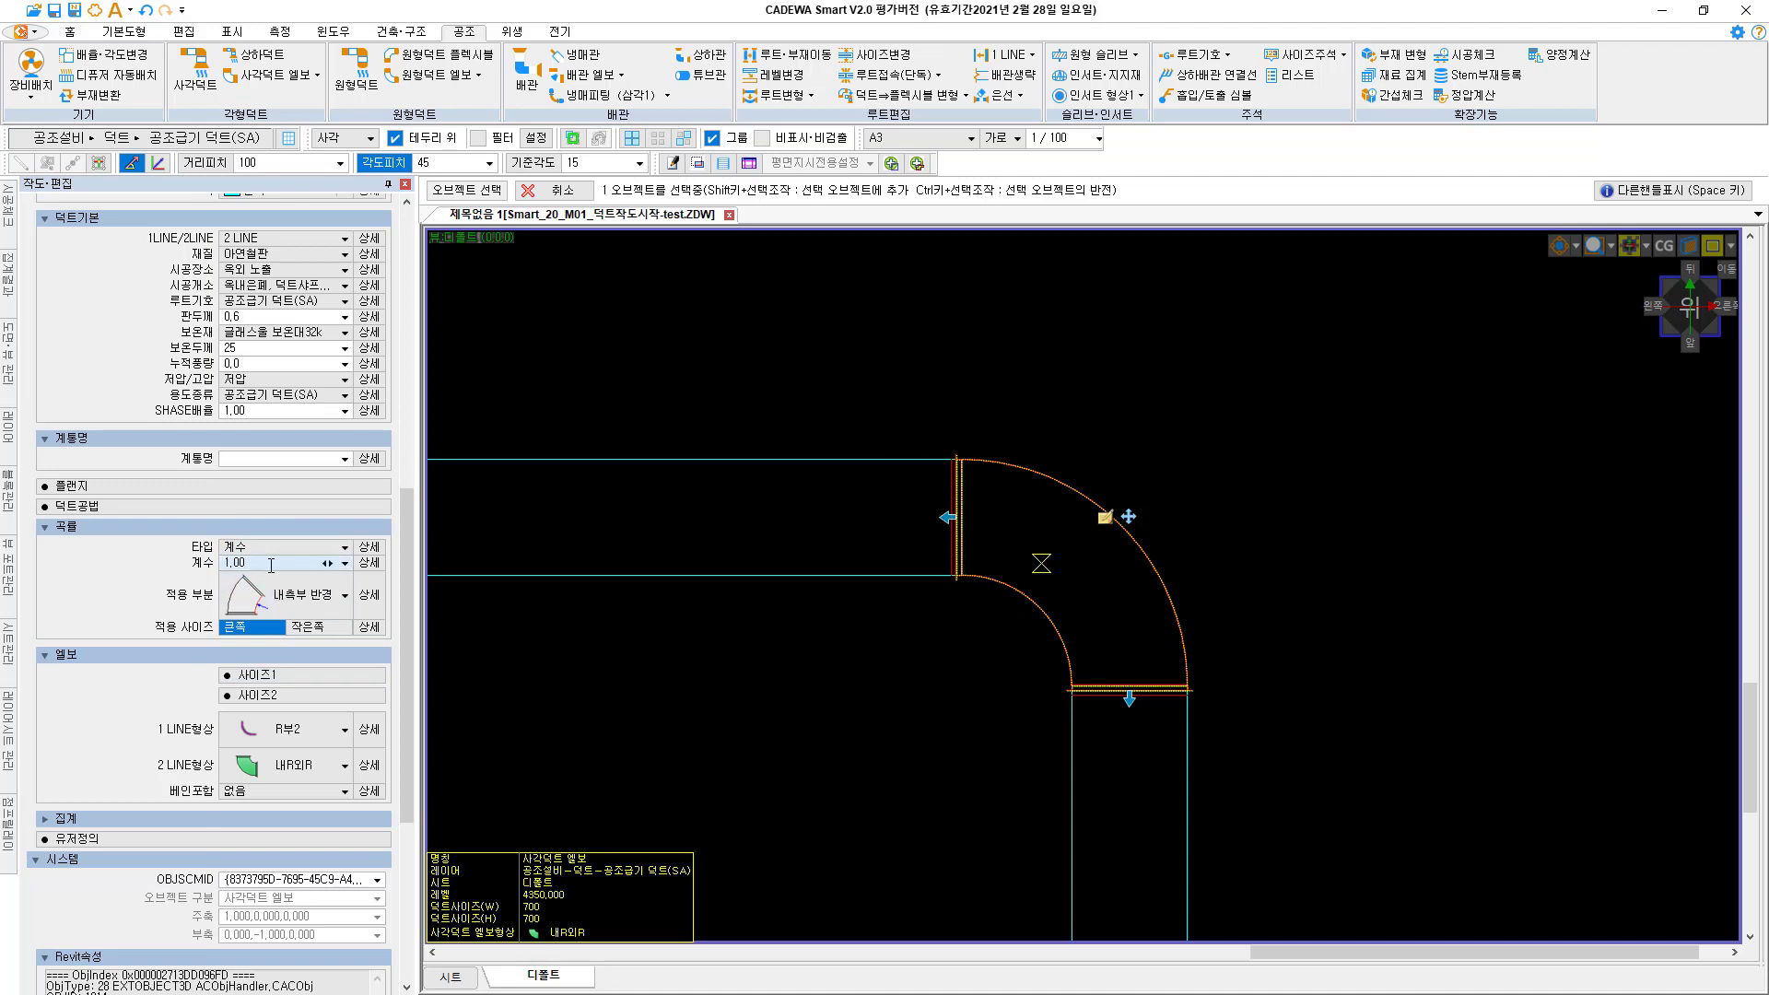
Set the elbow's curvature coefficient to 0.5
left_click(258, 566)
type("0.5")
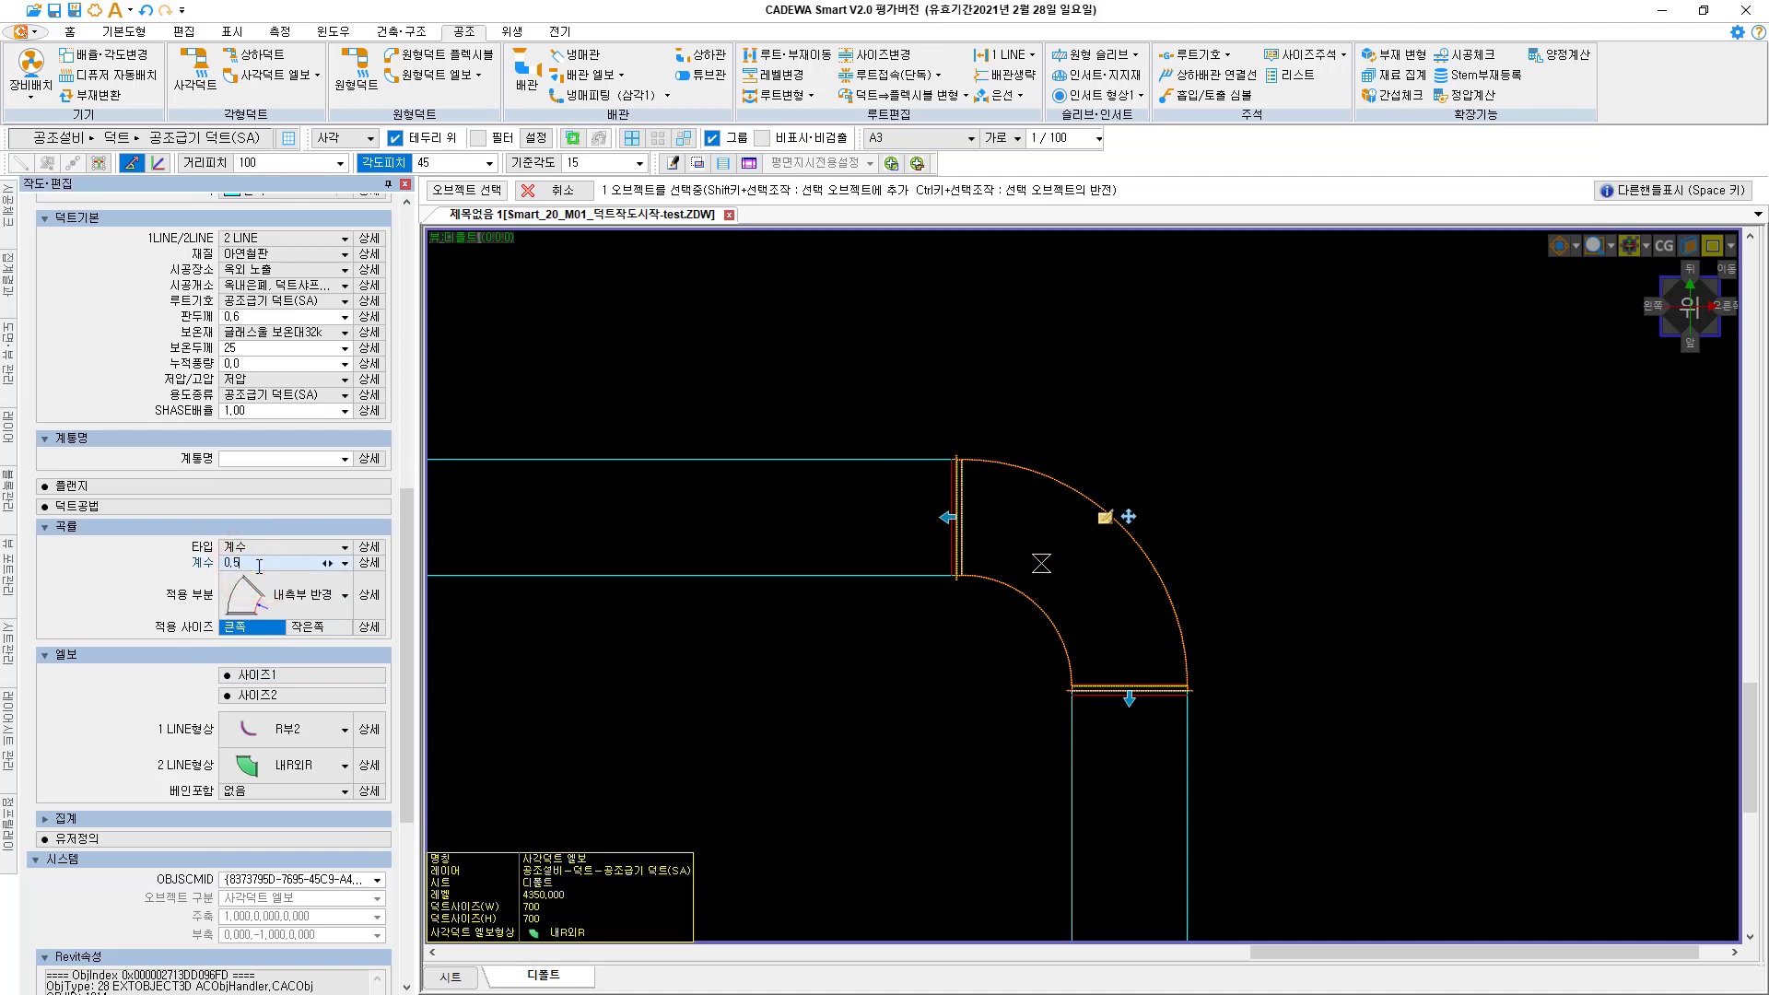
key("Return")
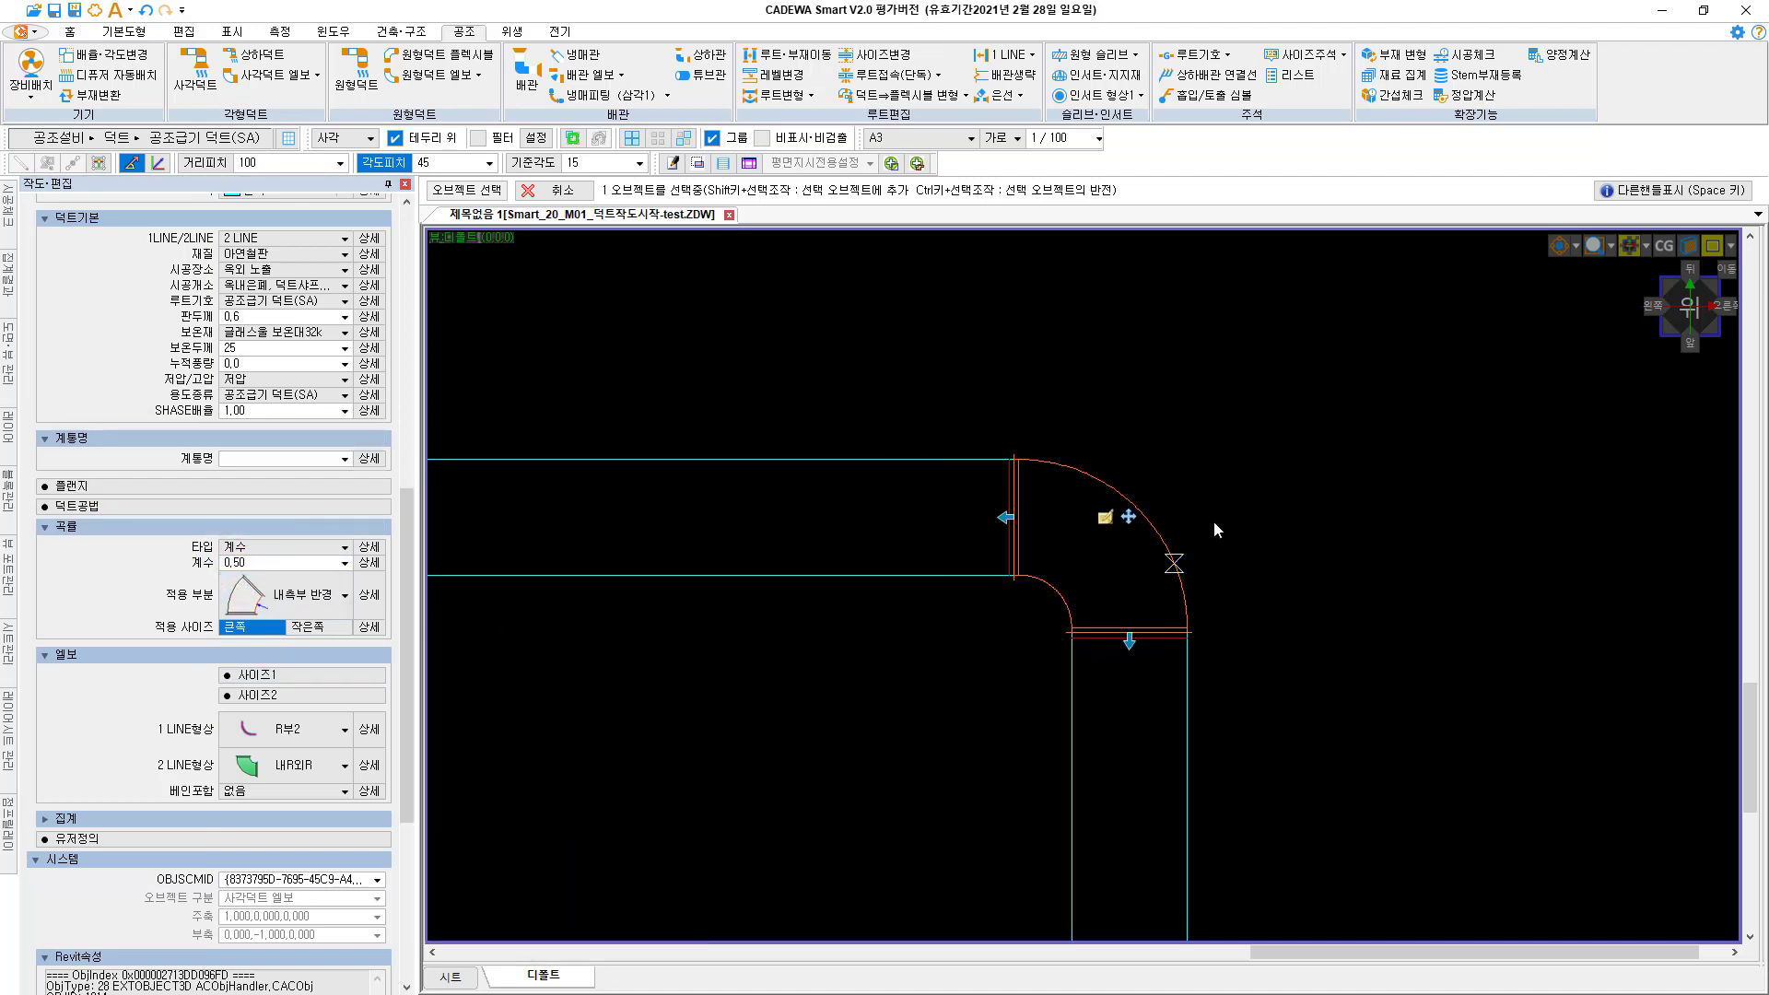